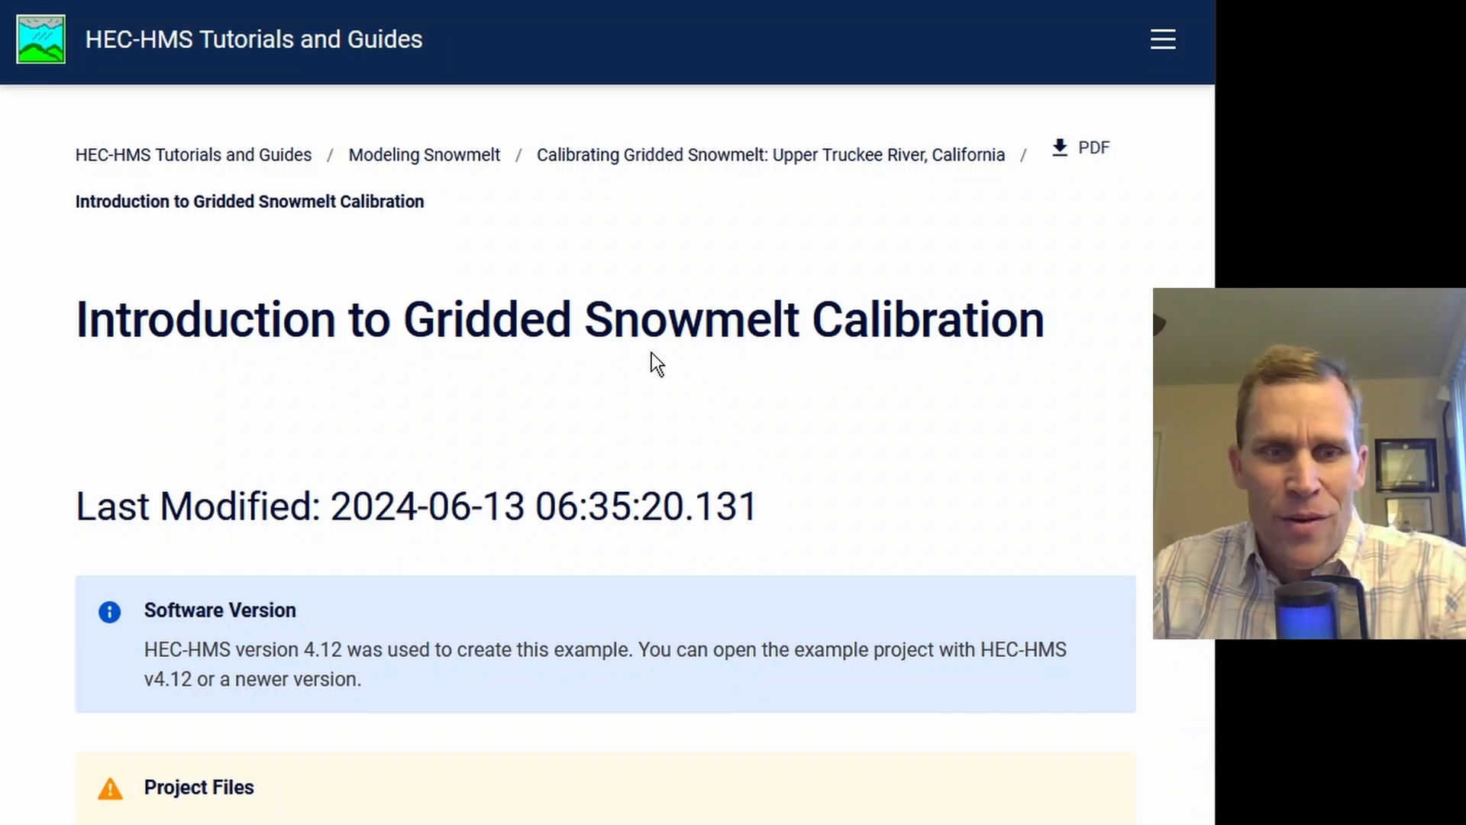
Step: Download the initial project files Upper_Truckee_River_start.zip from the tutorial page and close the file preview
scroll(652, 353, "down", 6)
scroll(652, 363, "down", 2)
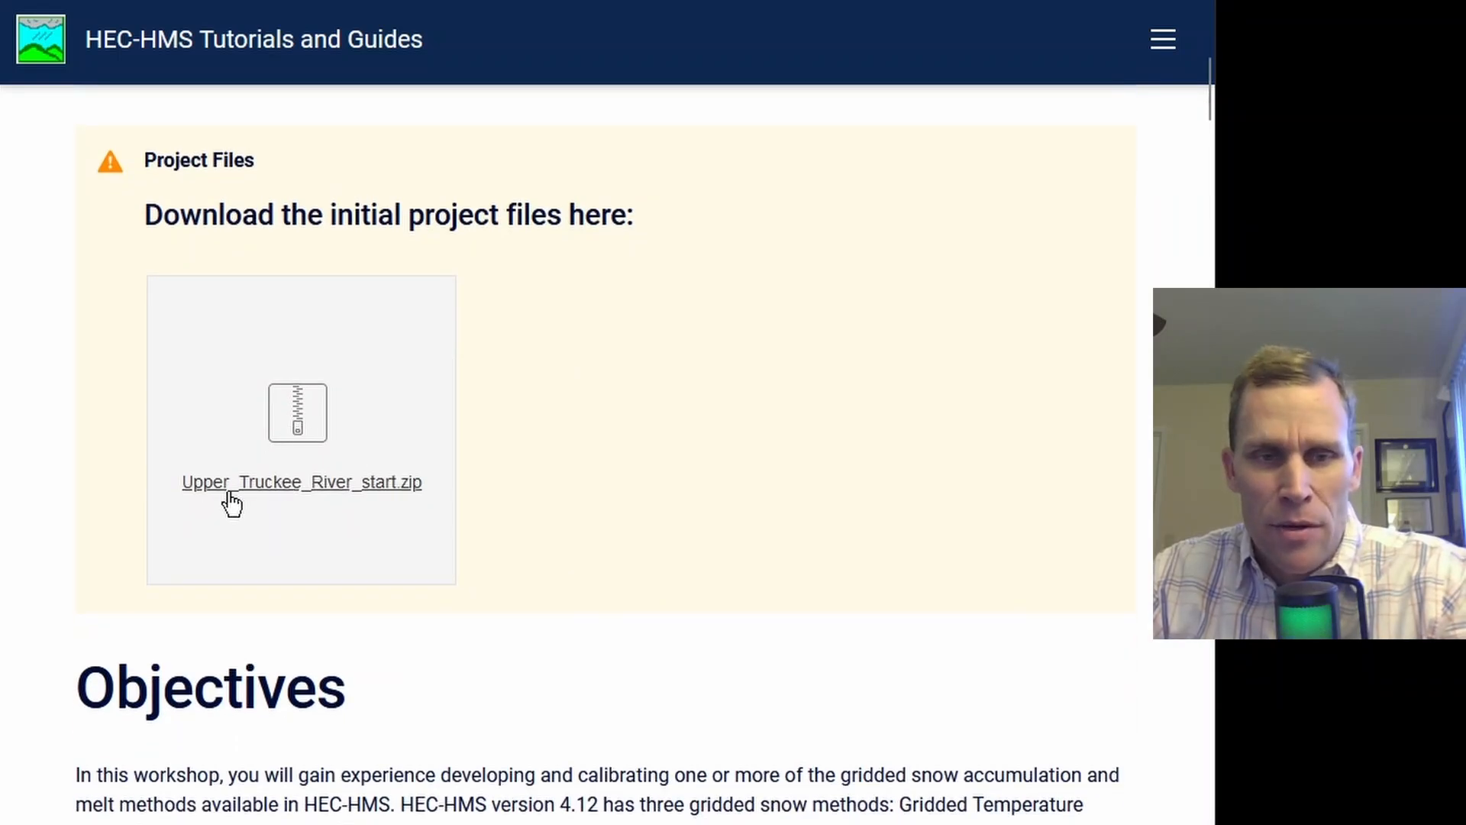
left_click(318, 412)
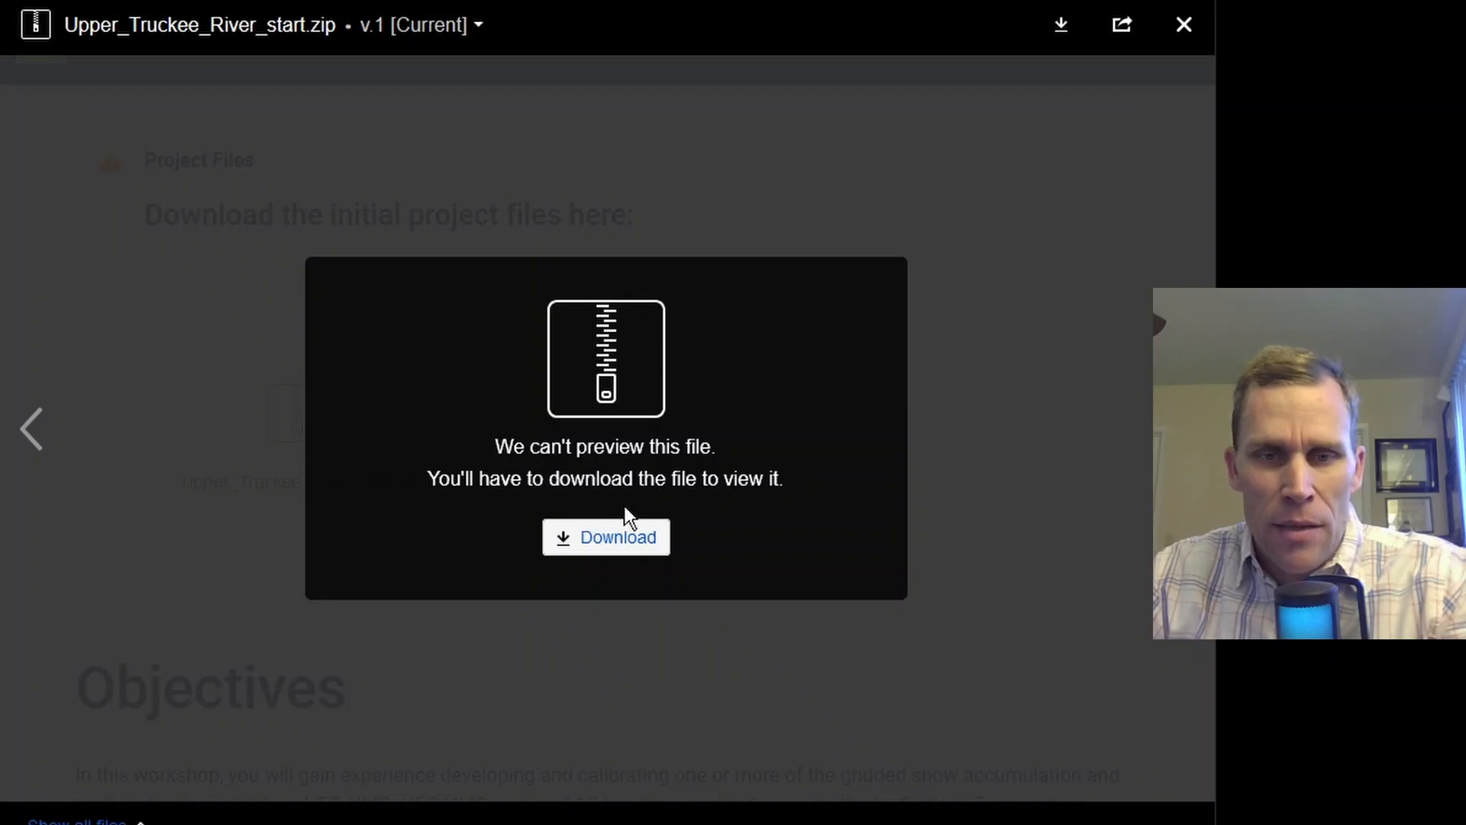
left_click(616, 544)
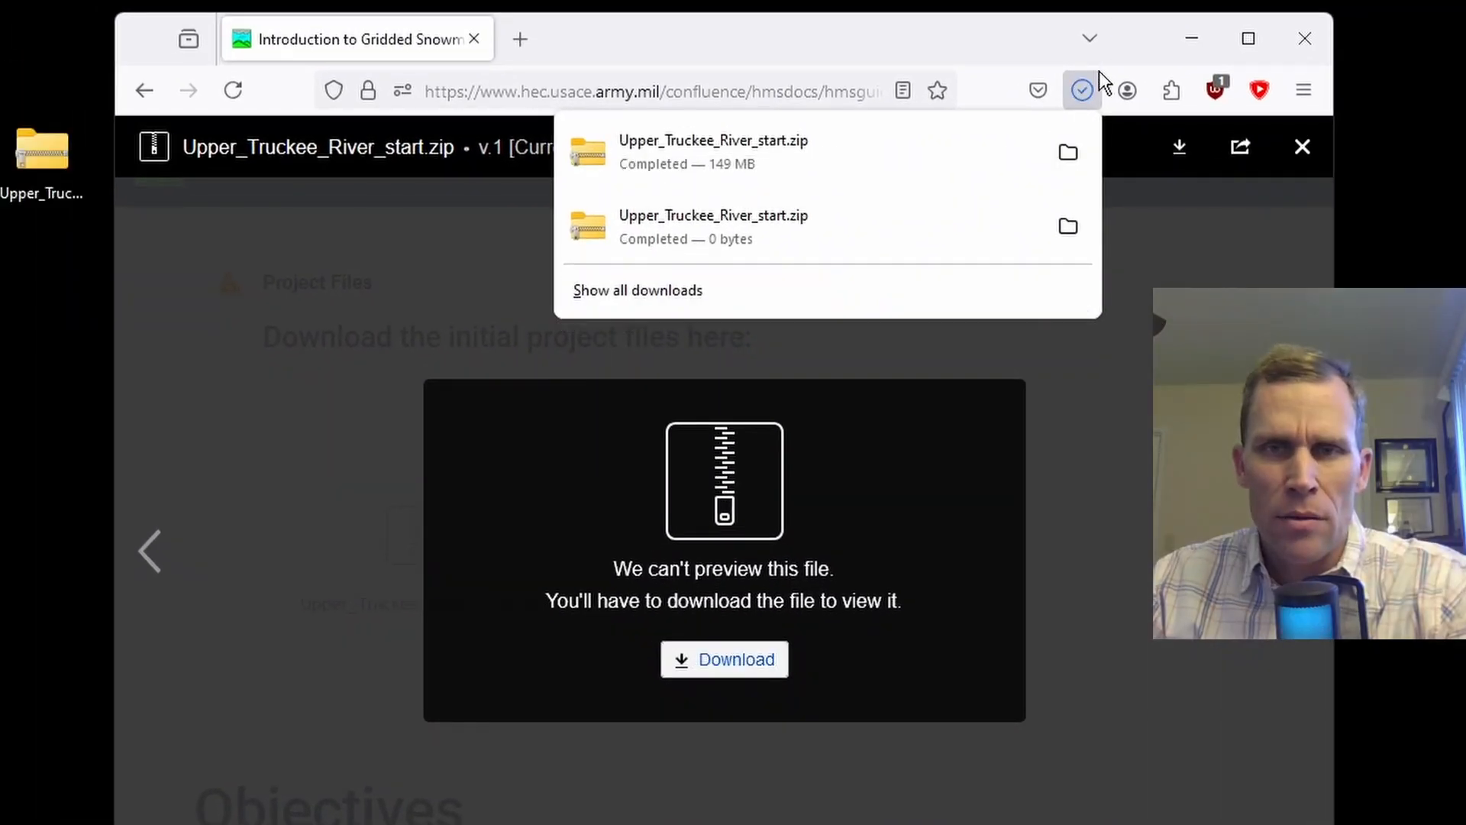
left_click(1303, 147)
left_click(1303, 147)
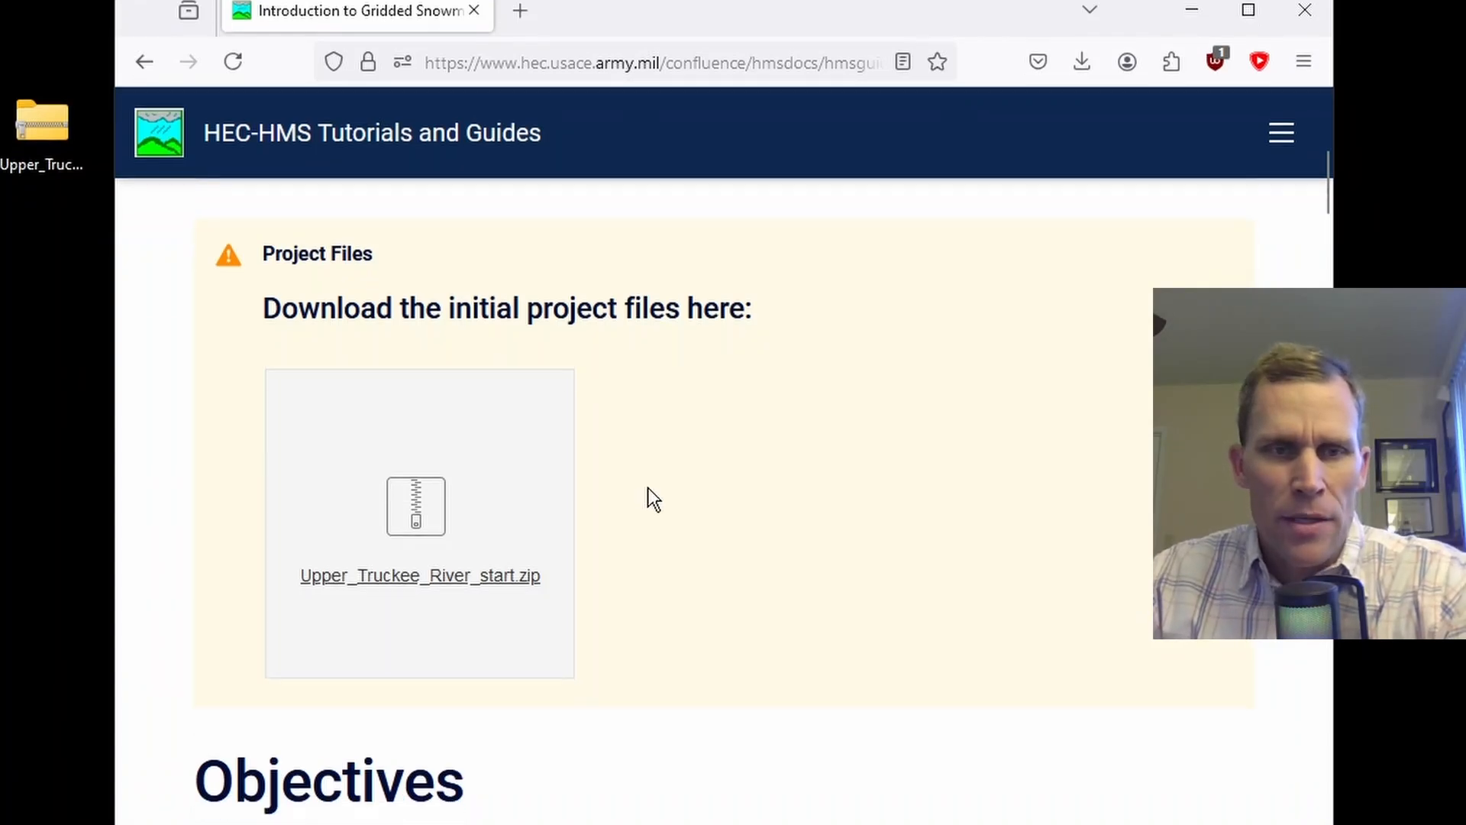
Step: Open the downloaded Upper_Truckee_River_start.zip, look through its Upper_Truckee_River folder and return to the level above it
left_click_drag(43, 159, 50, 250)
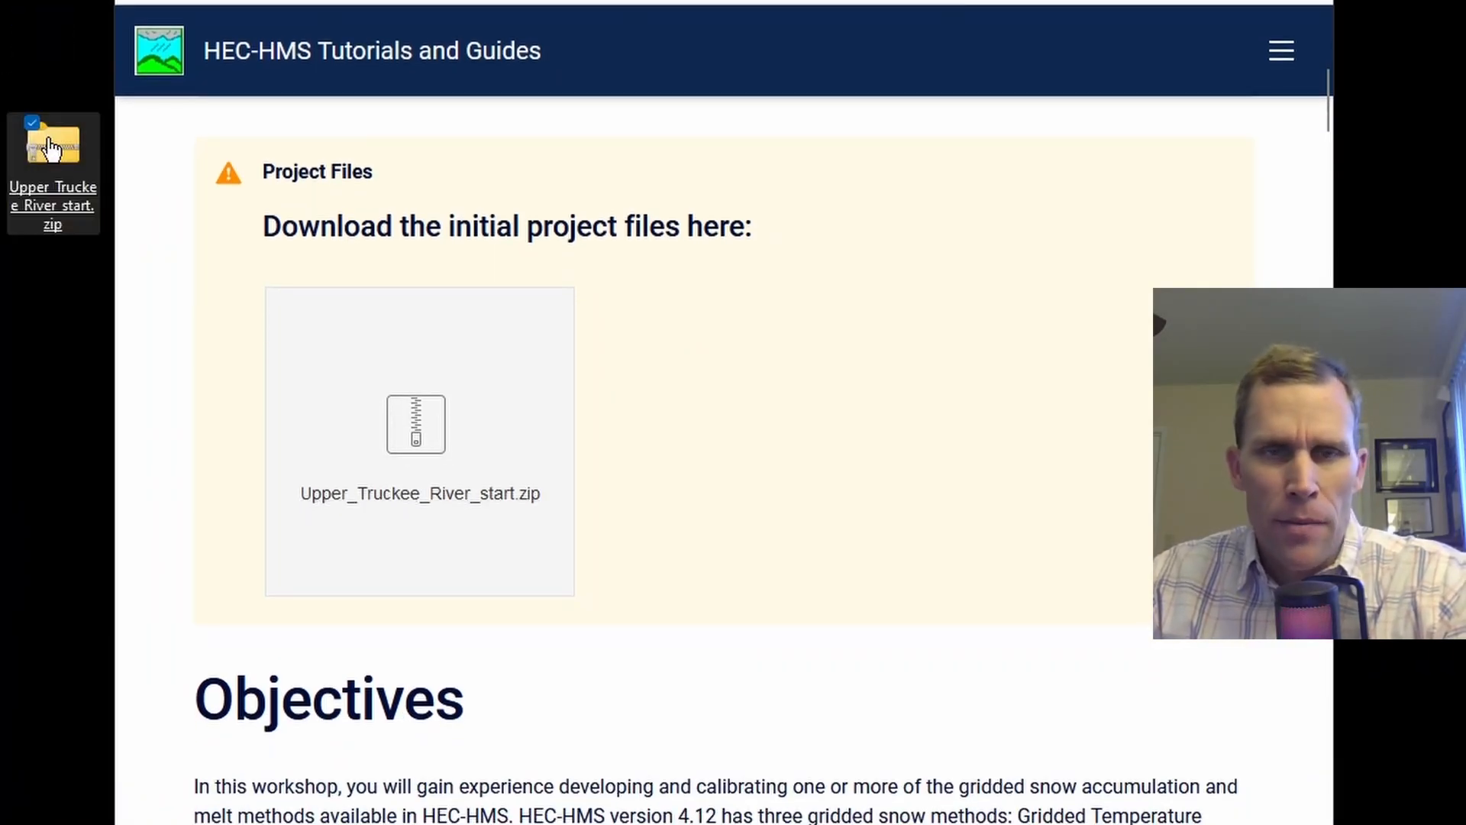
double_click(52, 149)
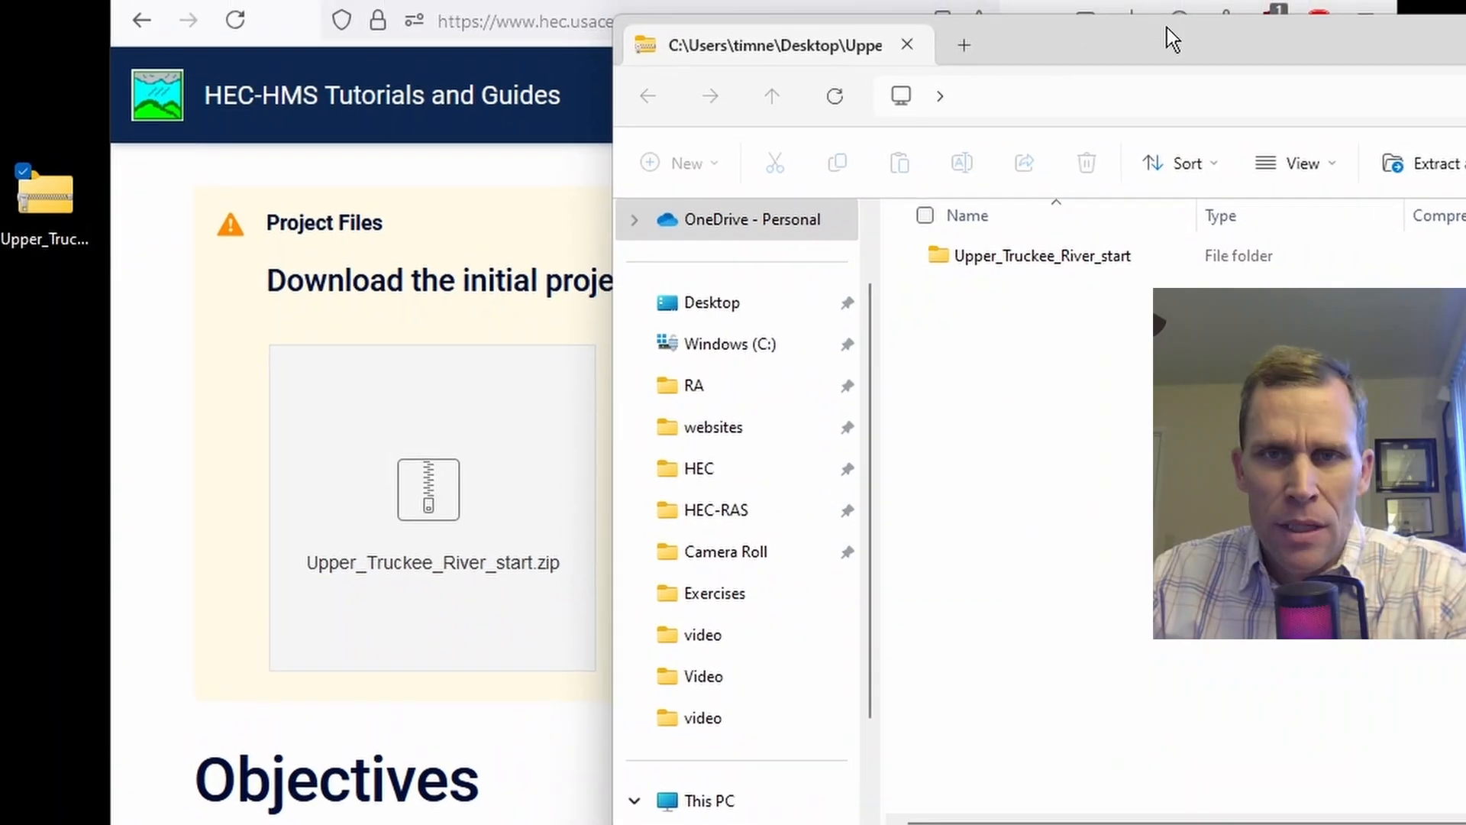
left_click_drag(1139, 6, 1013, 25)
double_click(901, 283)
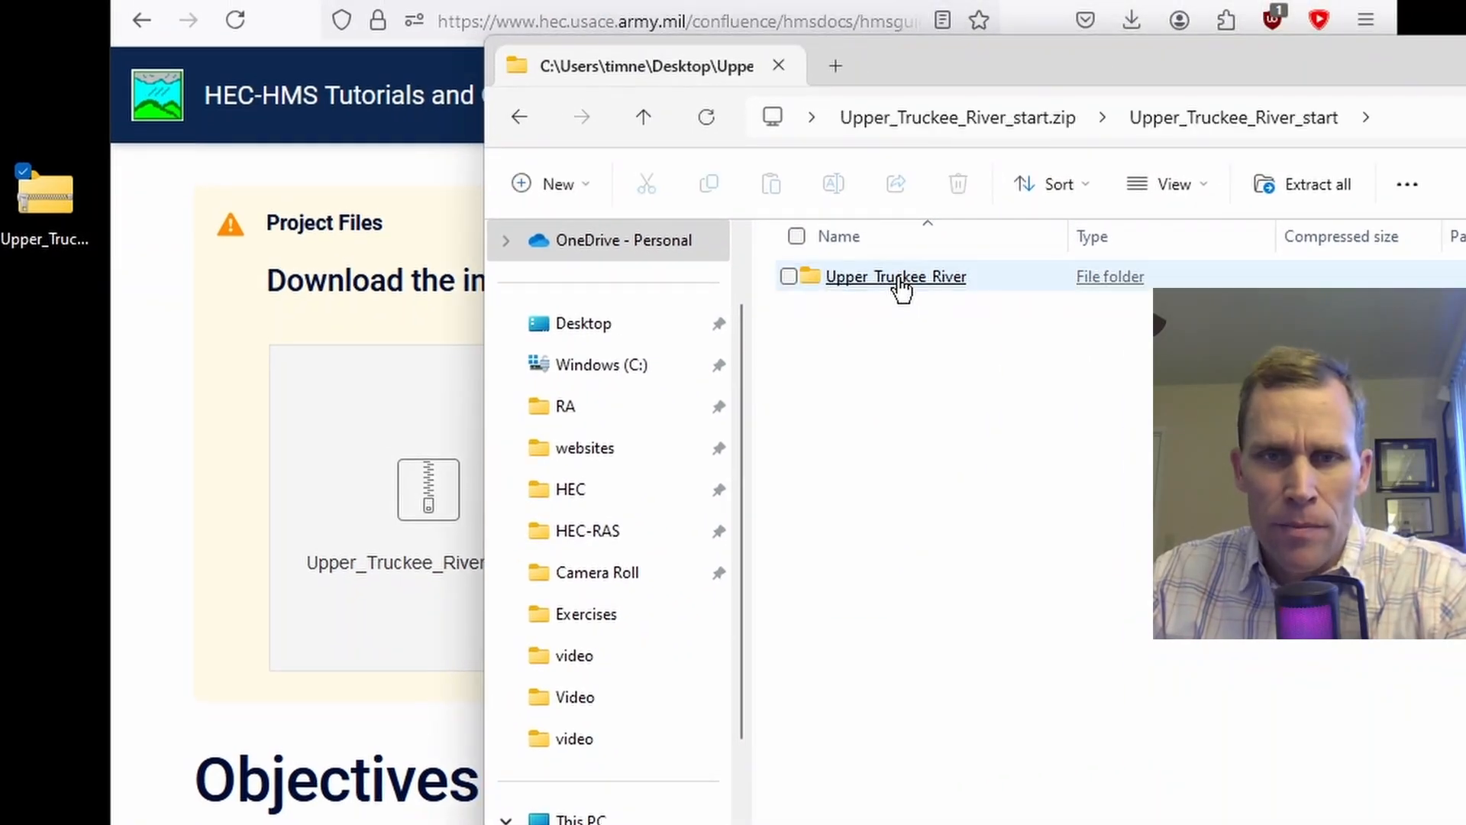
double_click(902, 283)
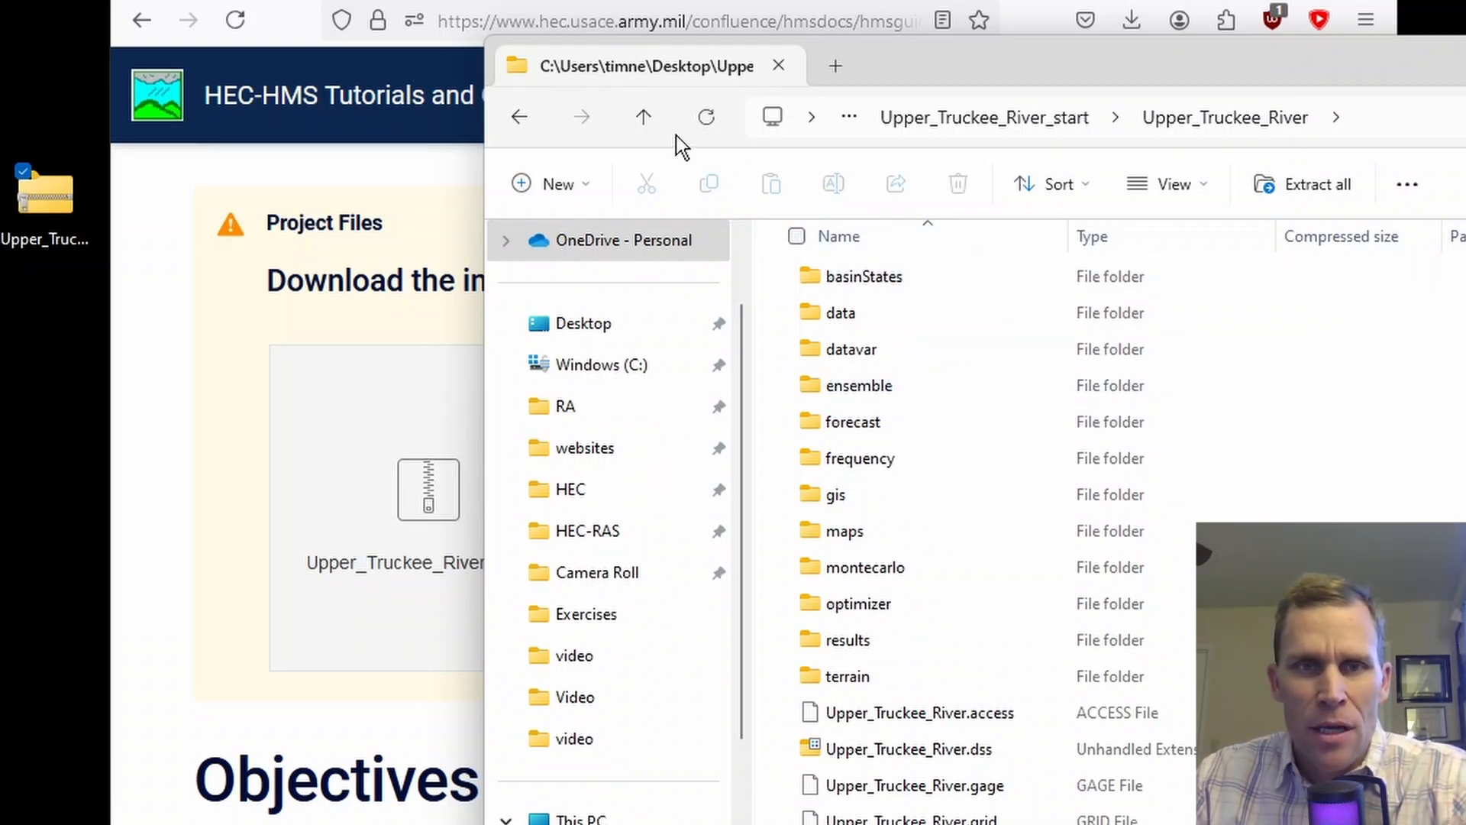
left_click(649, 116)
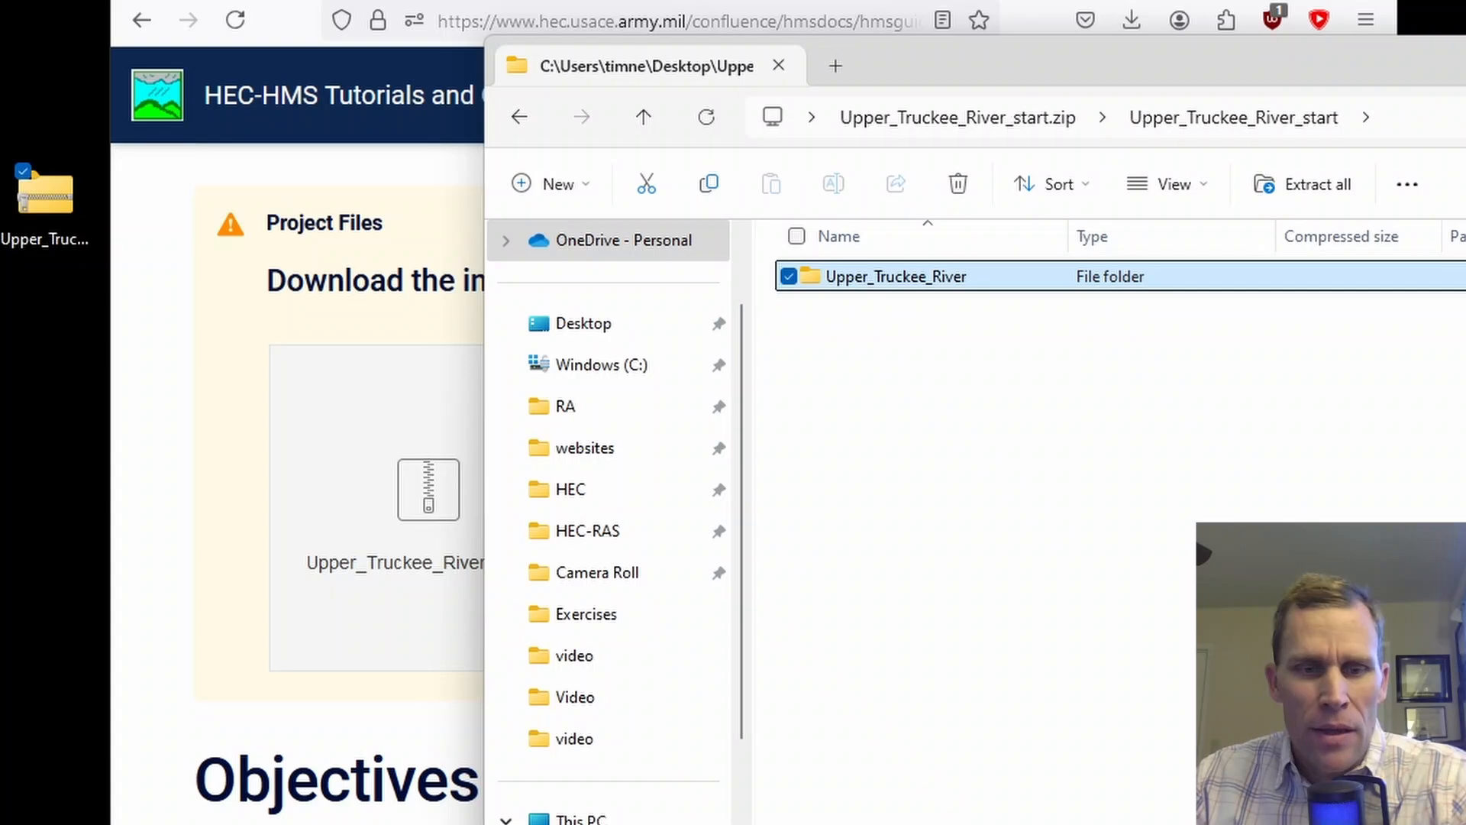
Step: Copy the Upper_Truckee_River folder into the project folder of 41 - Gridded Hybrid Snowmelt Method and delete the zip from the desktop
key("alt+Tab")
key("alt+Tab")
left_click(871, 351)
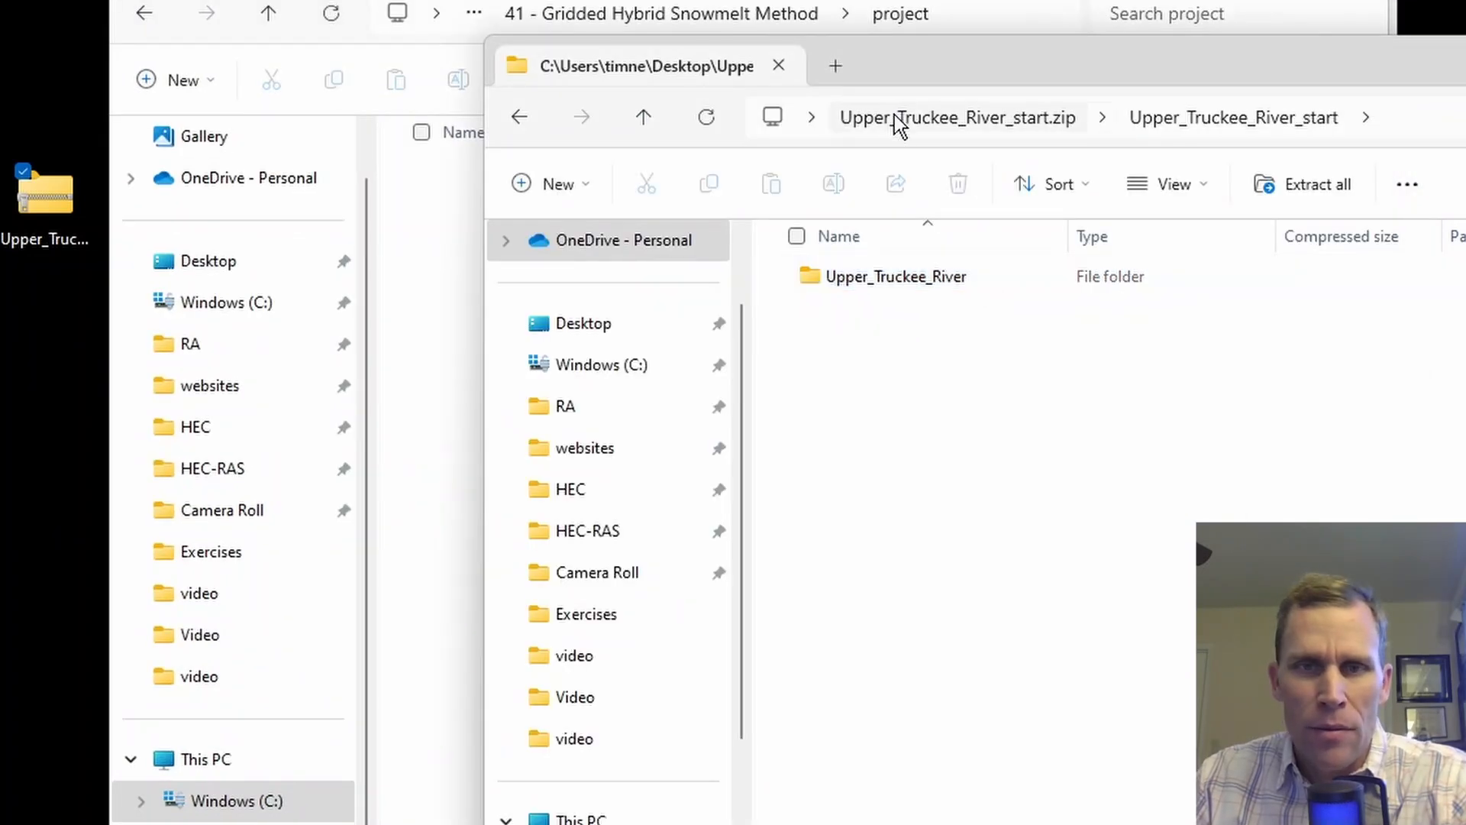
left_click_drag(944, 58, 1093, 83)
left_click_drag(993, 300, 1310, 298)
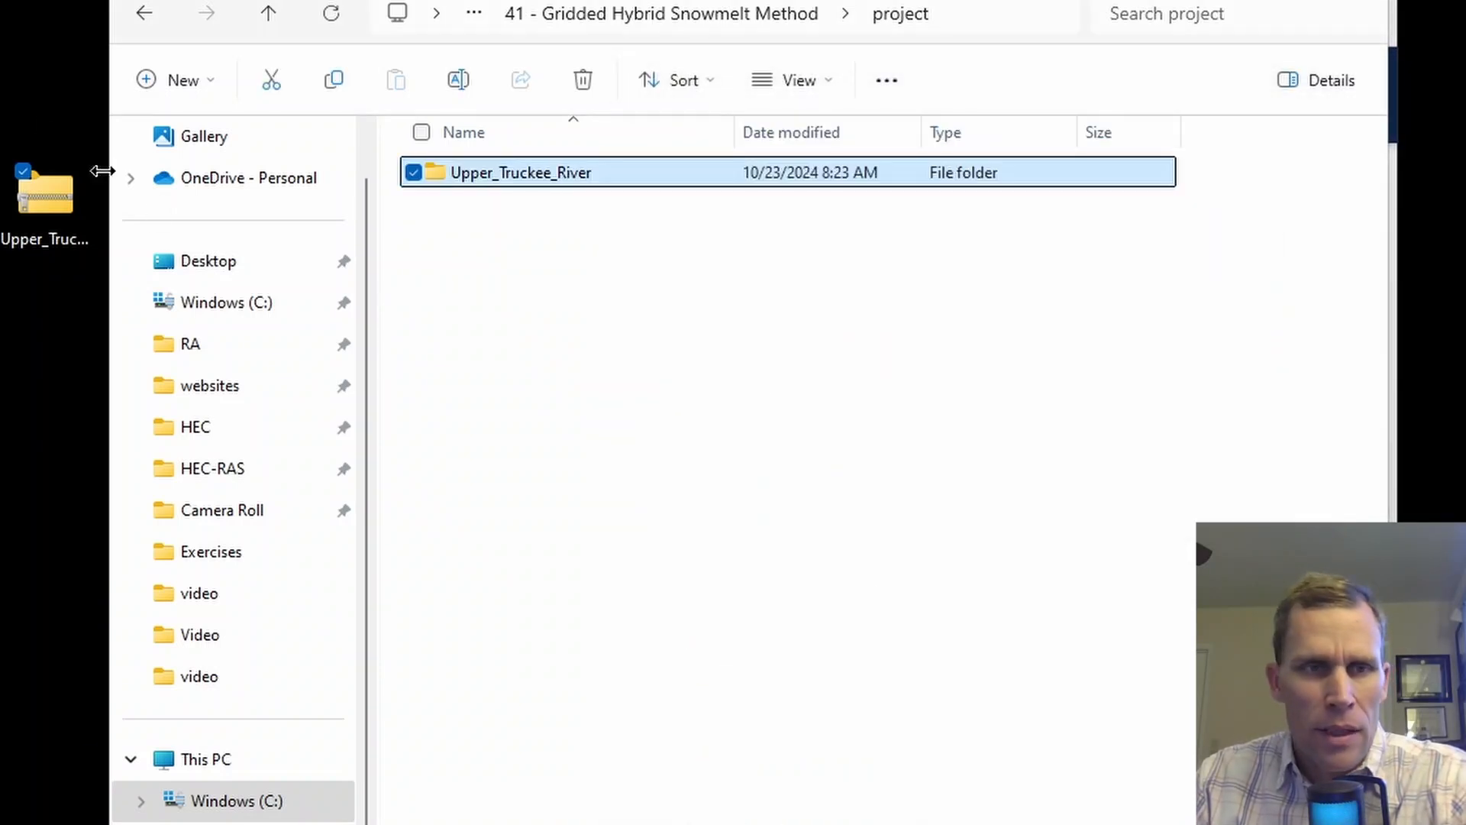
left_click_drag(11, 76, 80, 401)
key("Delete")
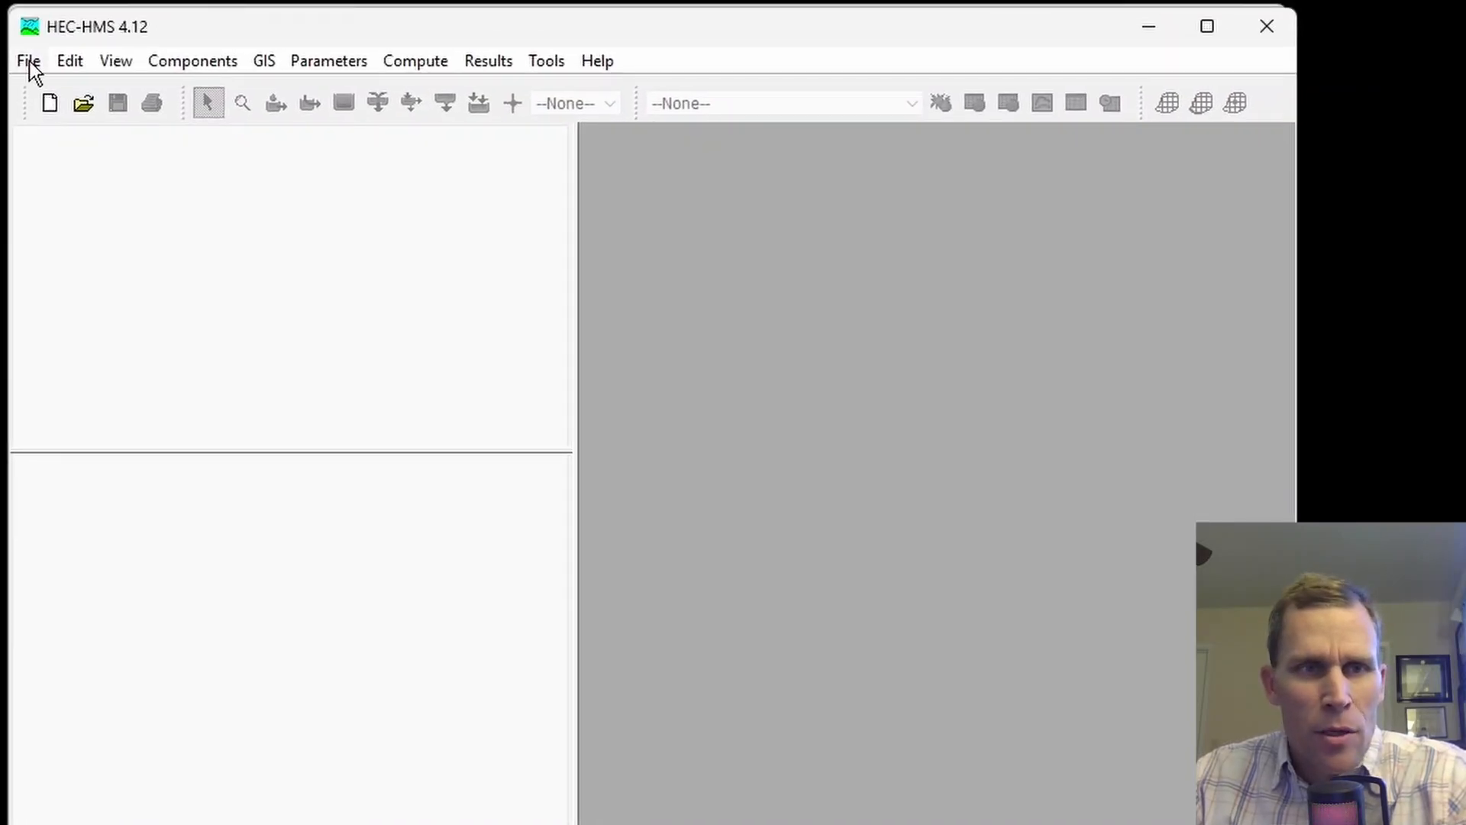
Step: In HEC-HMS, open the existing project Upper_Truckee_River.hms from the copied Upper_Truckee_River folder
left_click(30, 62)
left_click(83, 126)
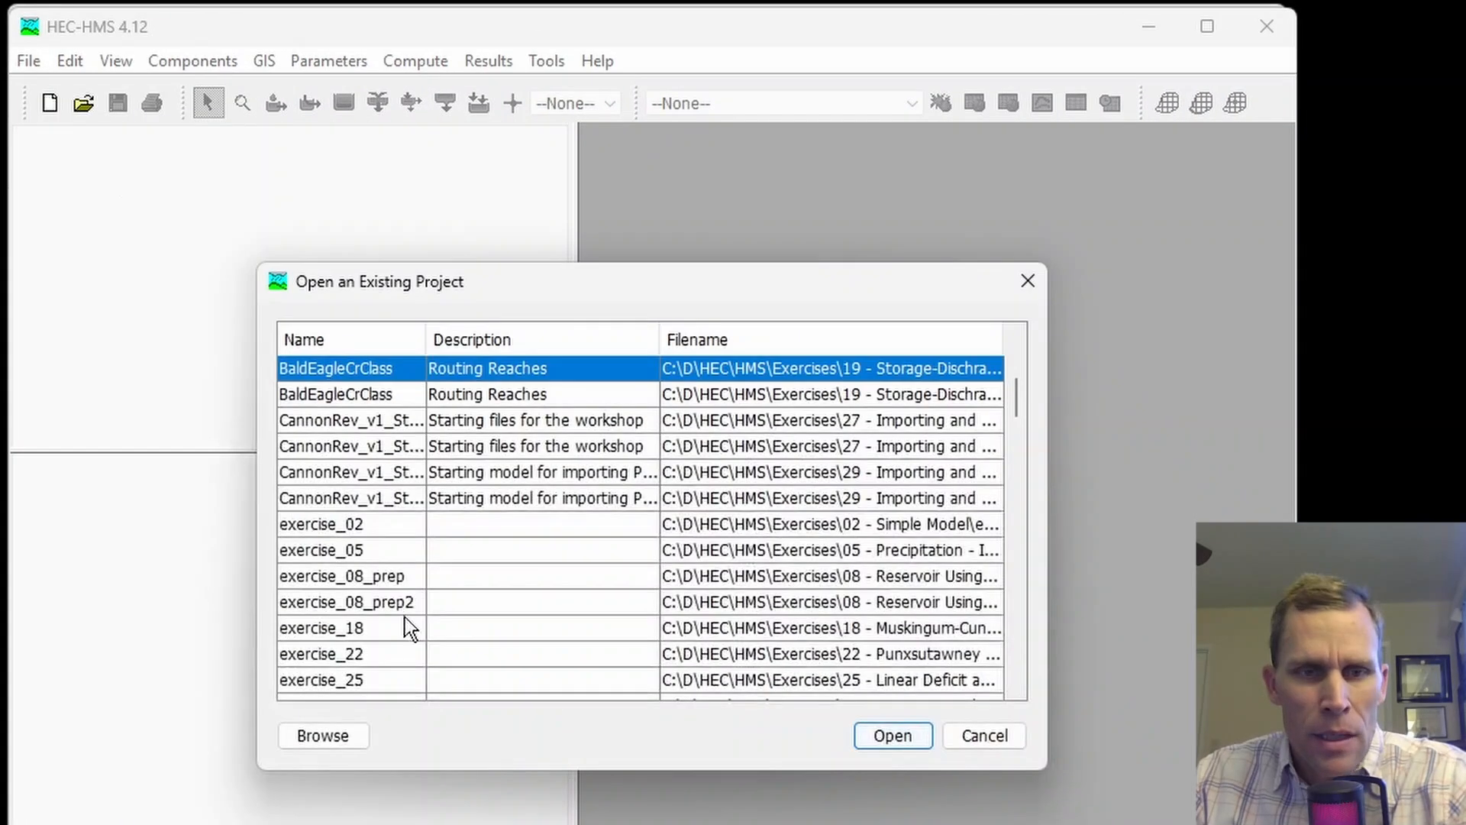
left_click(322, 737)
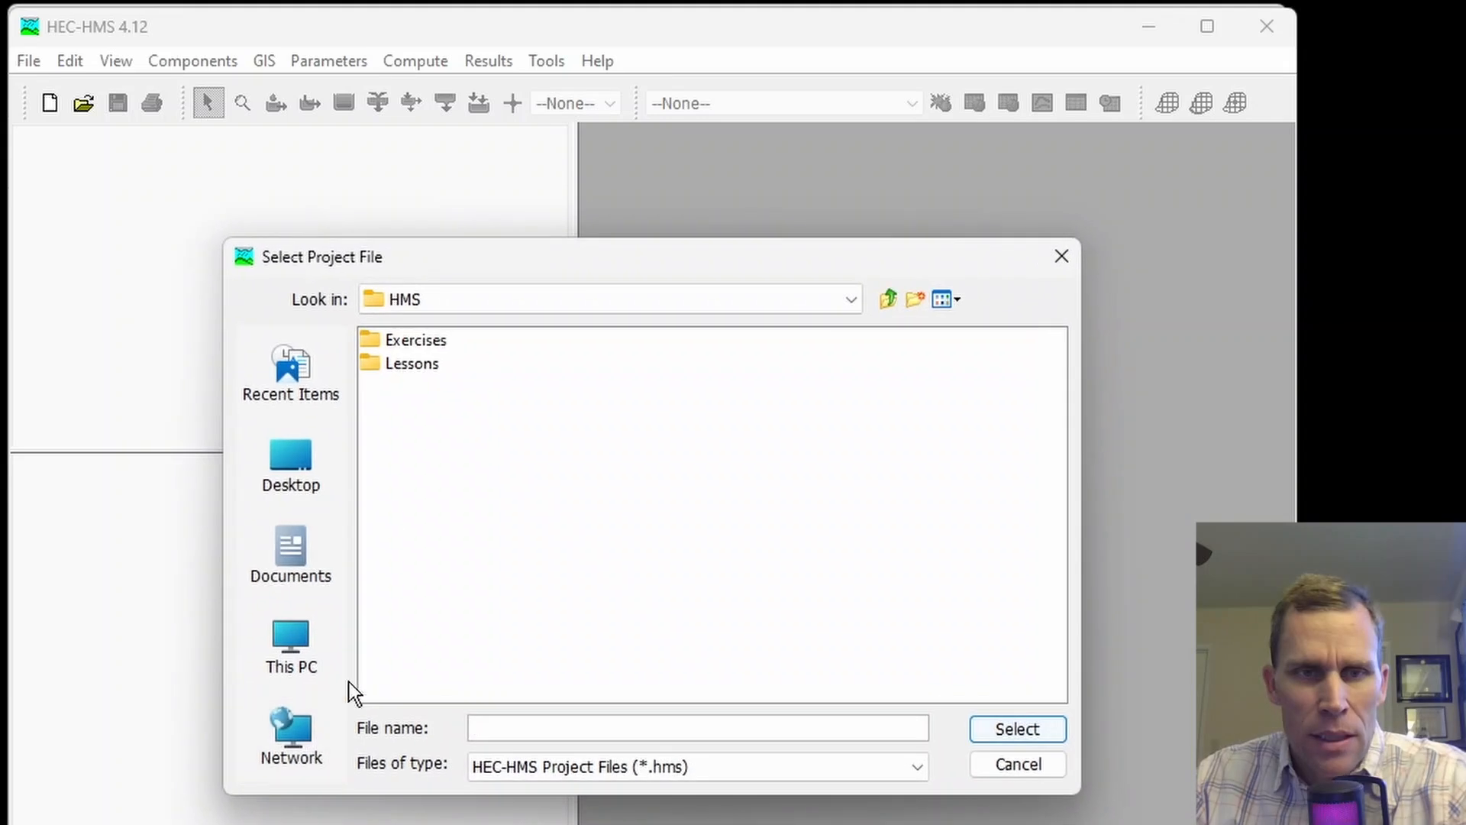
double_click(415, 345)
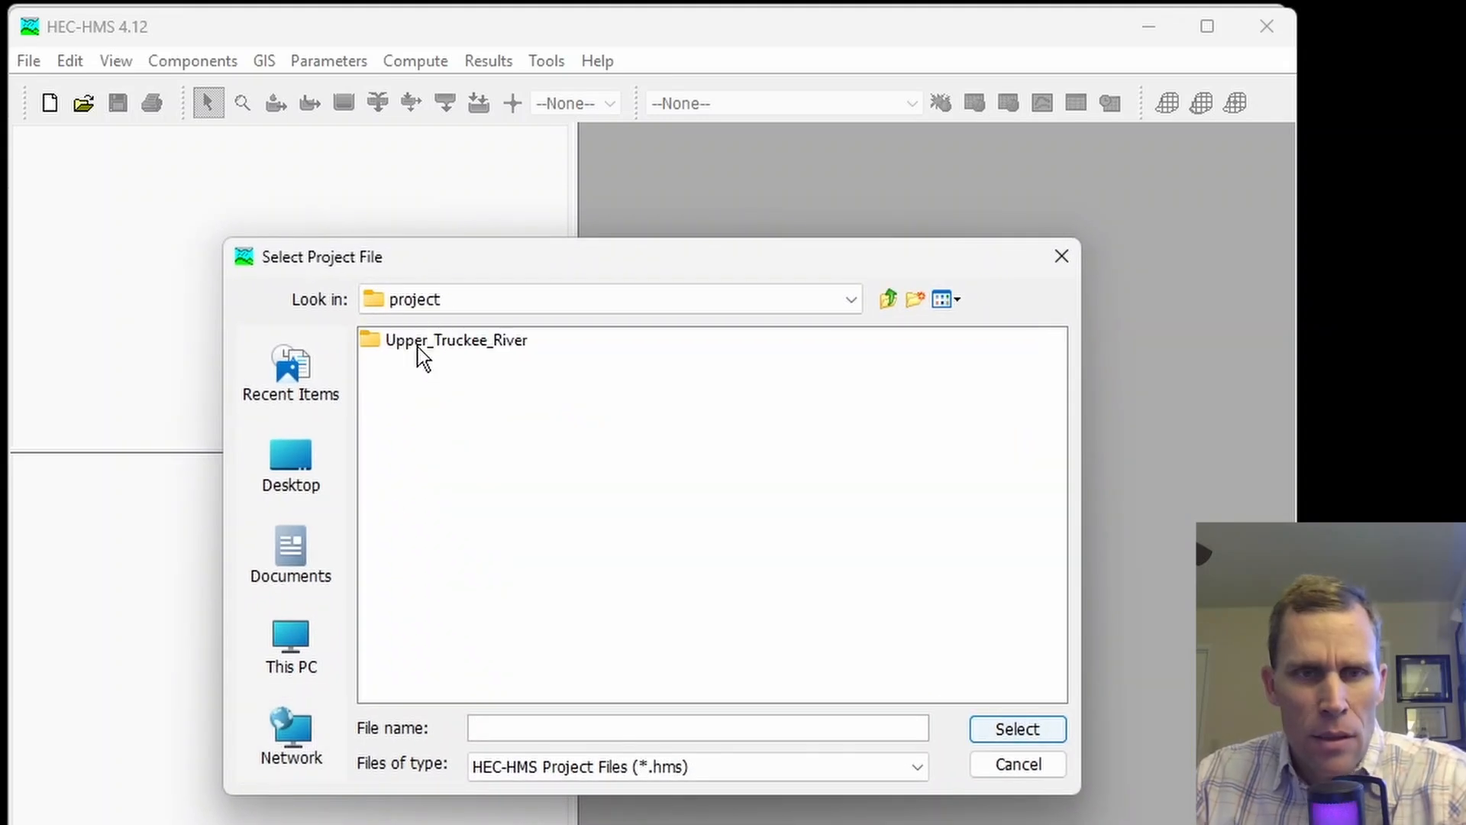
double_click(442, 347)
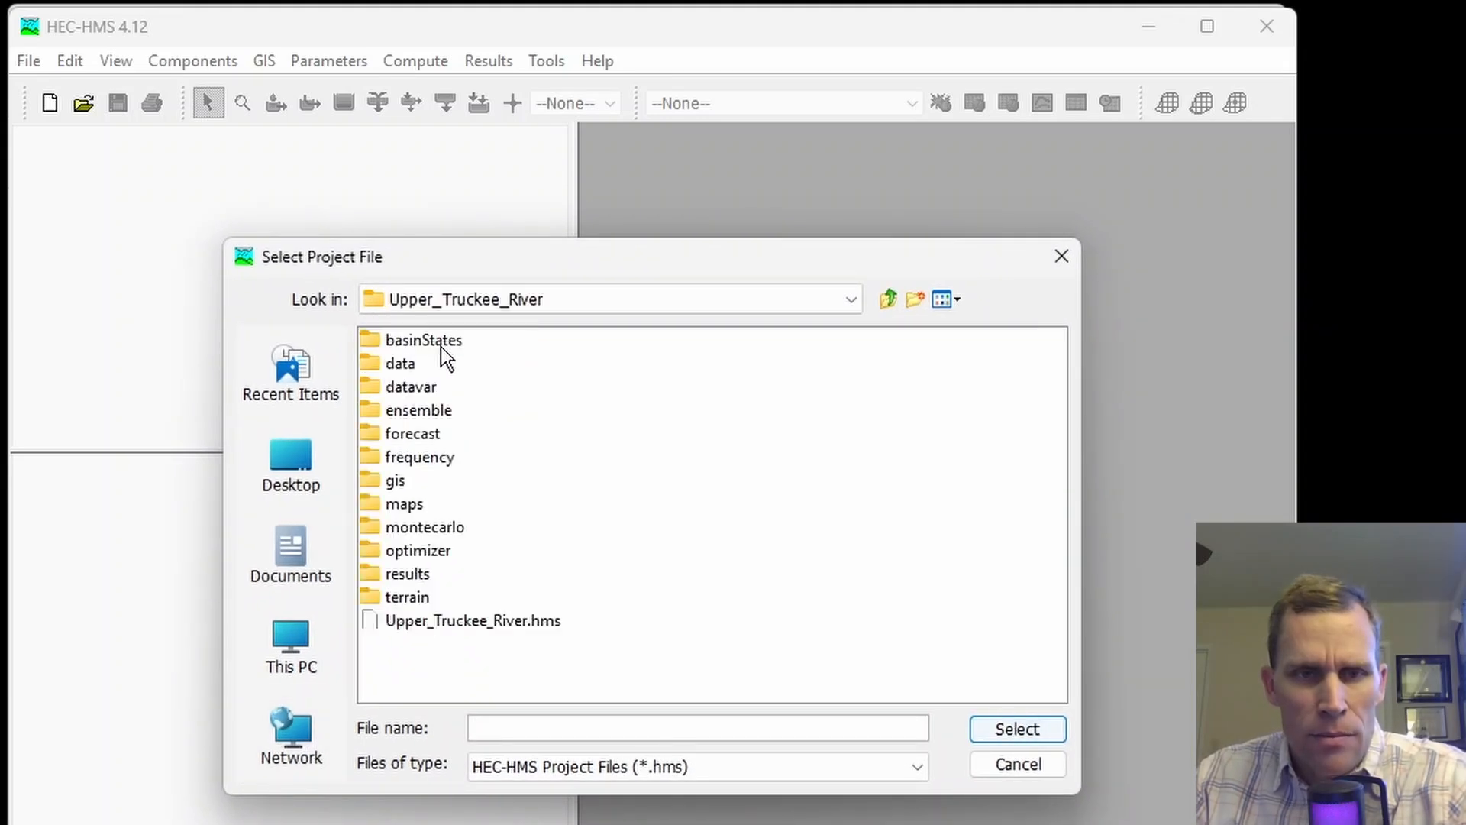
left_click(440, 623)
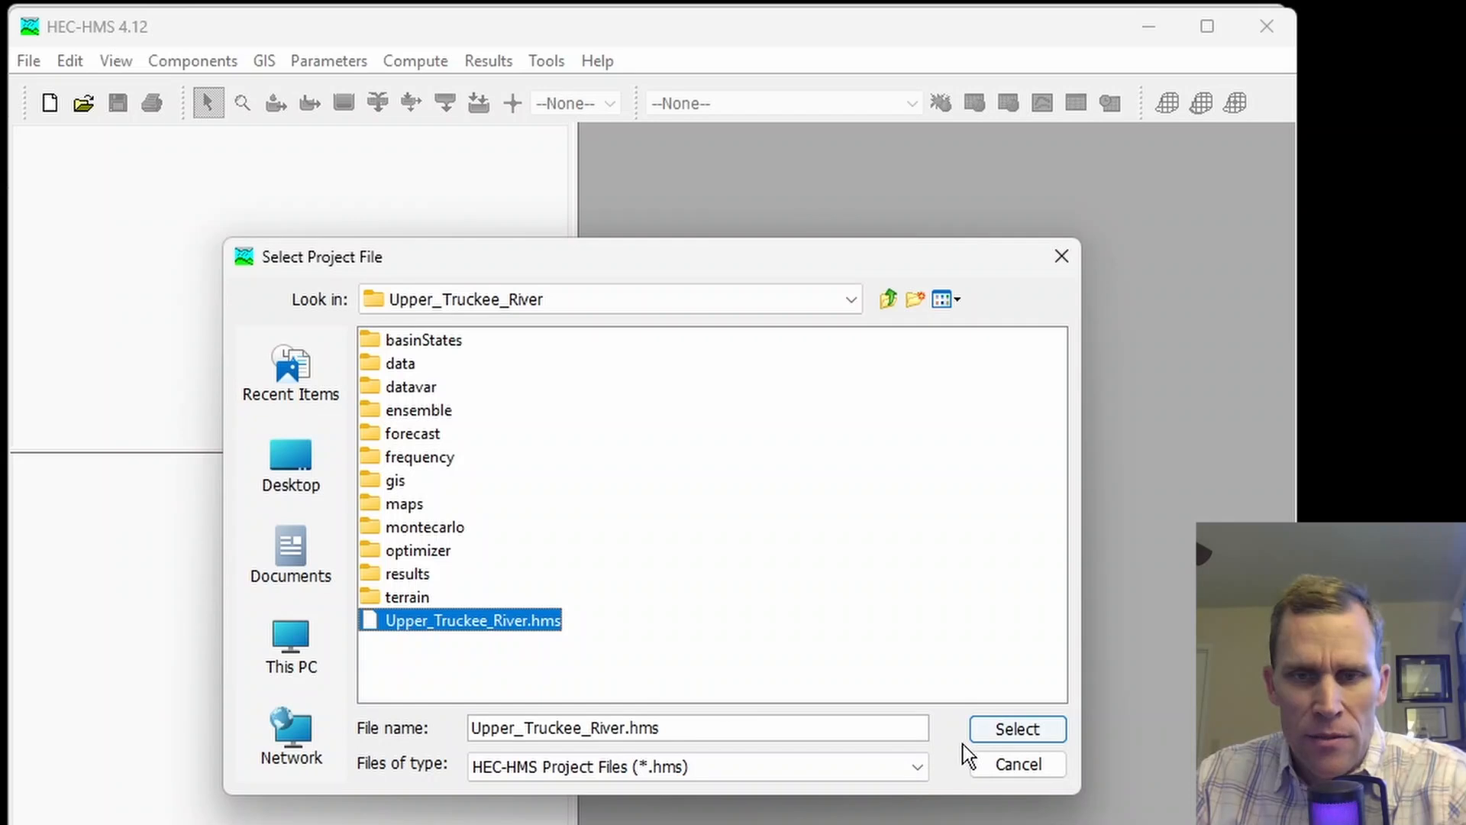
left_click(1015, 727)
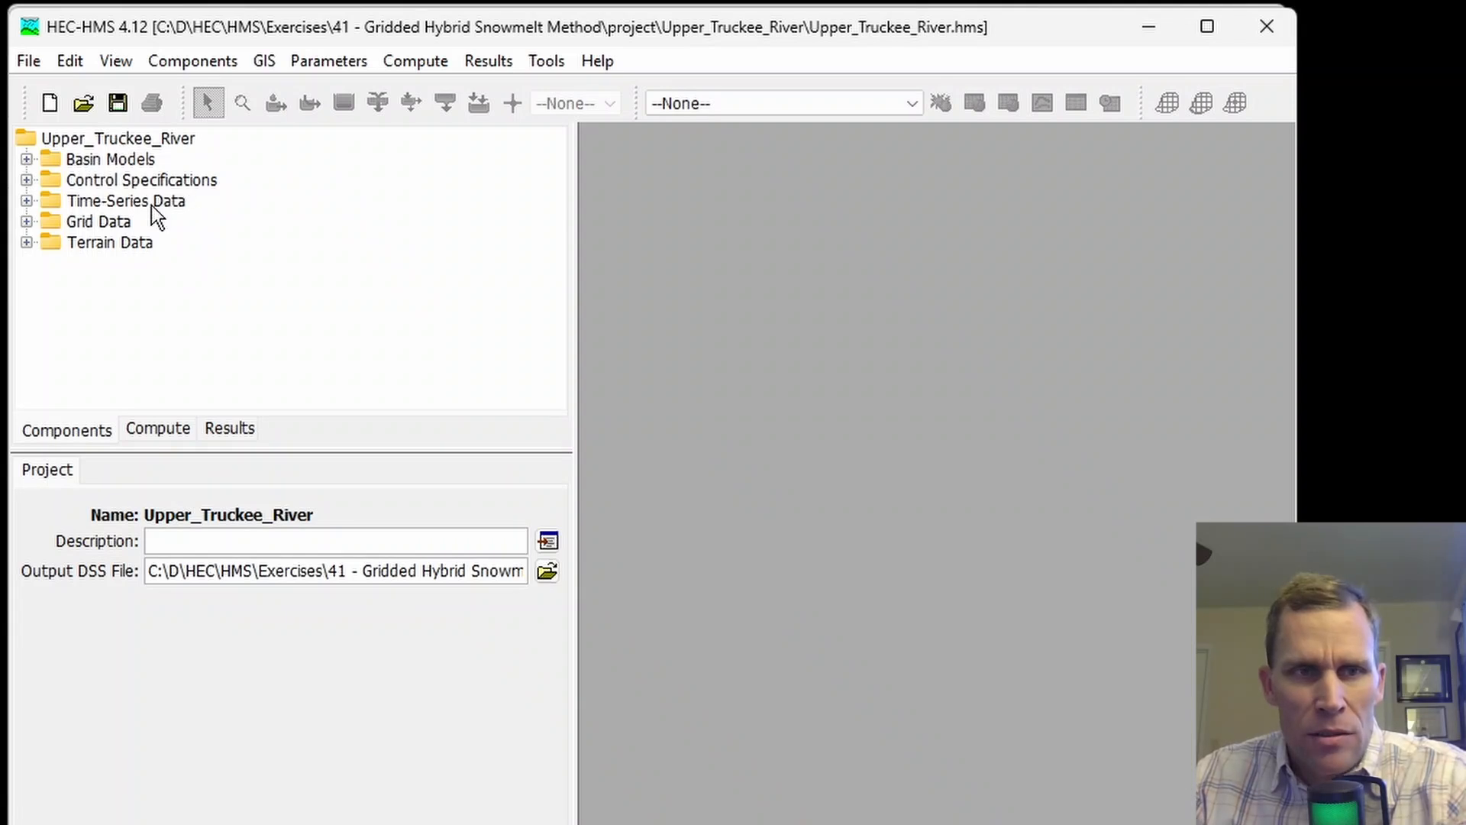
Step: Open the WY2017 basin model and maximize its map window
left_click(28, 159)
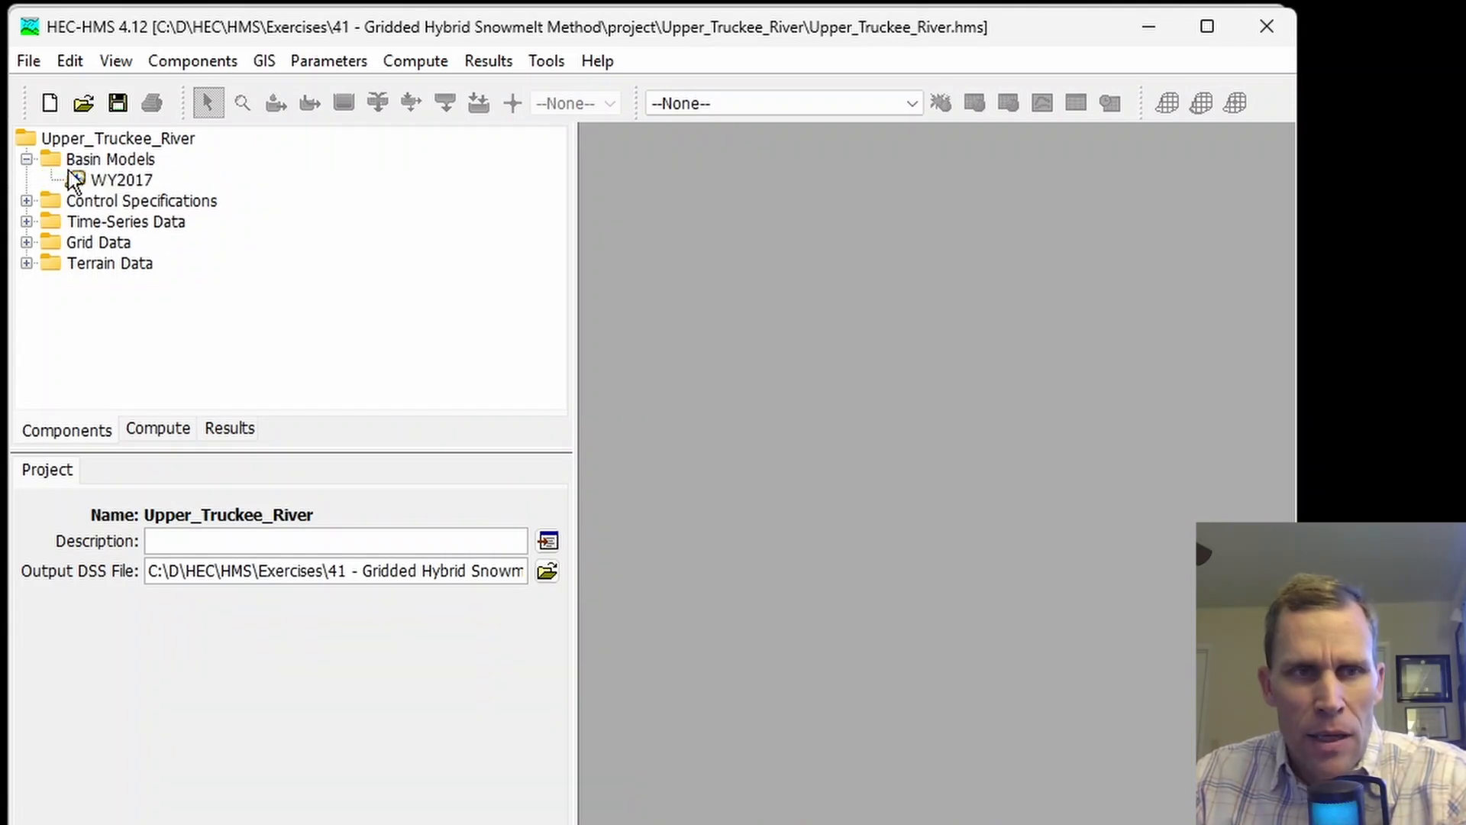
double_click(115, 182)
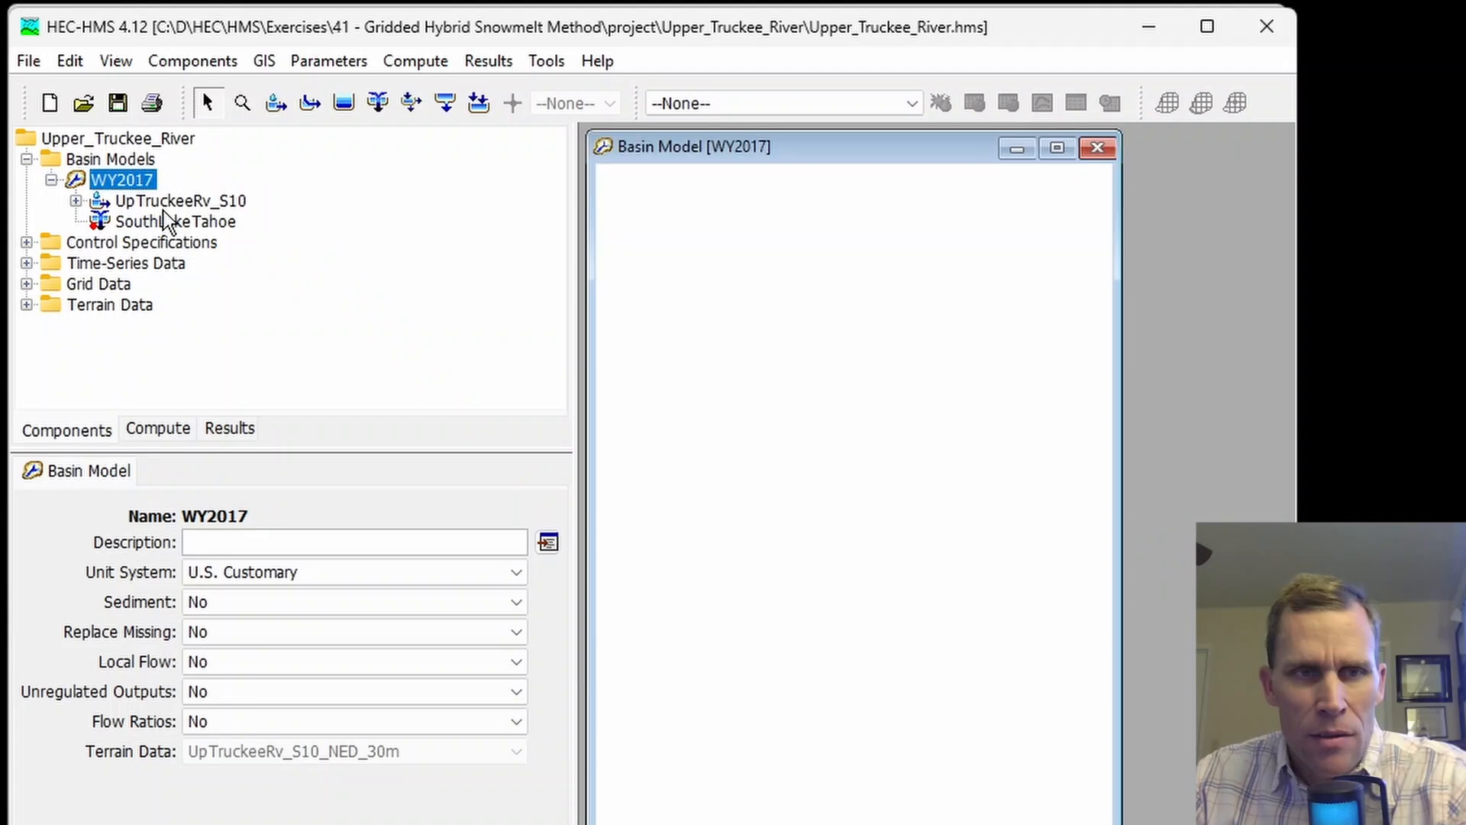
left_click(1057, 148)
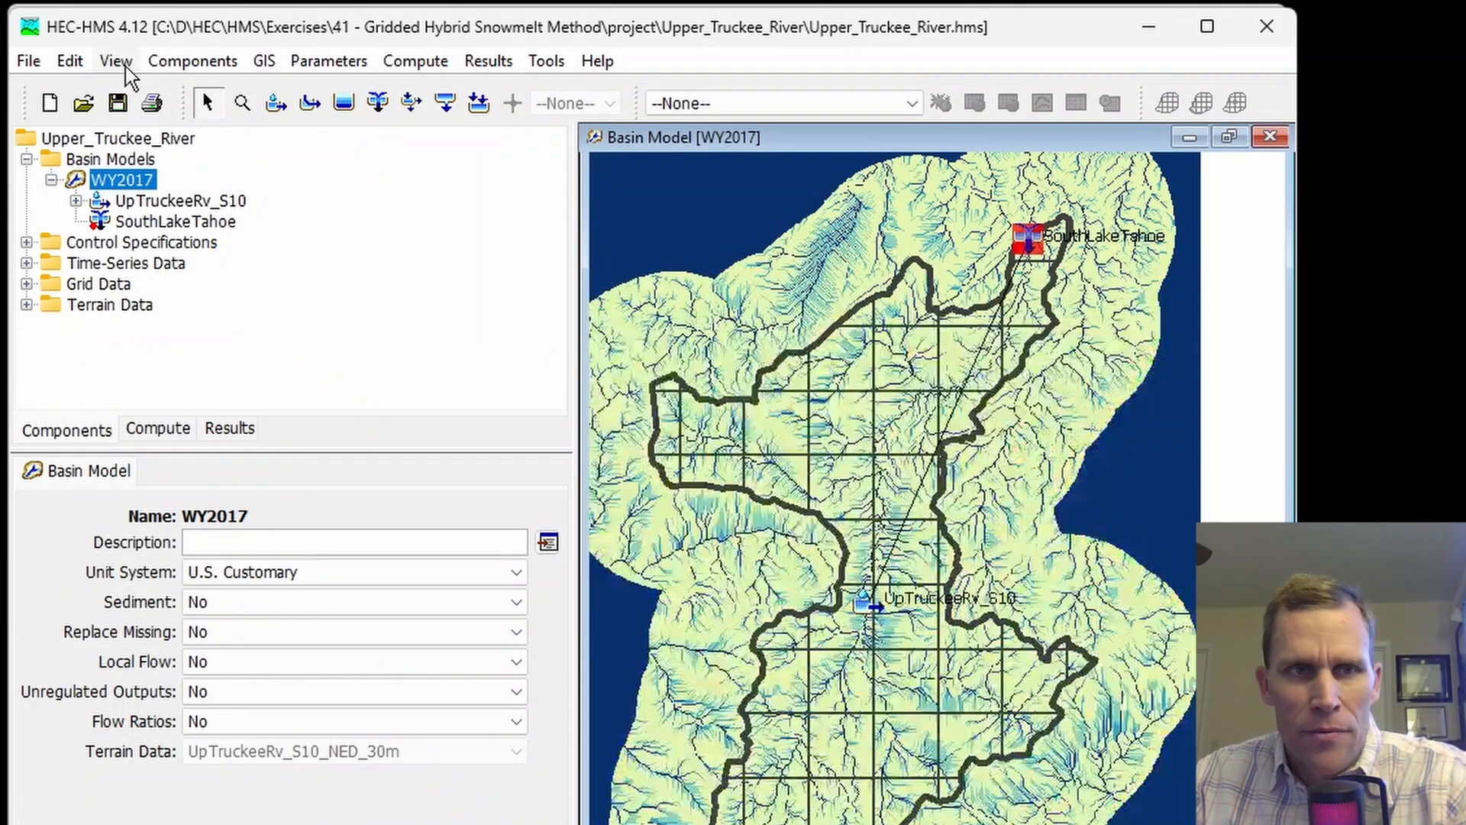
Step: Hide the Sink Fill, Sink Locations, Flow Direction and Flow Accumulation layers on the WY2017 basin map
left_click(123, 63)
left_click(148, 95)
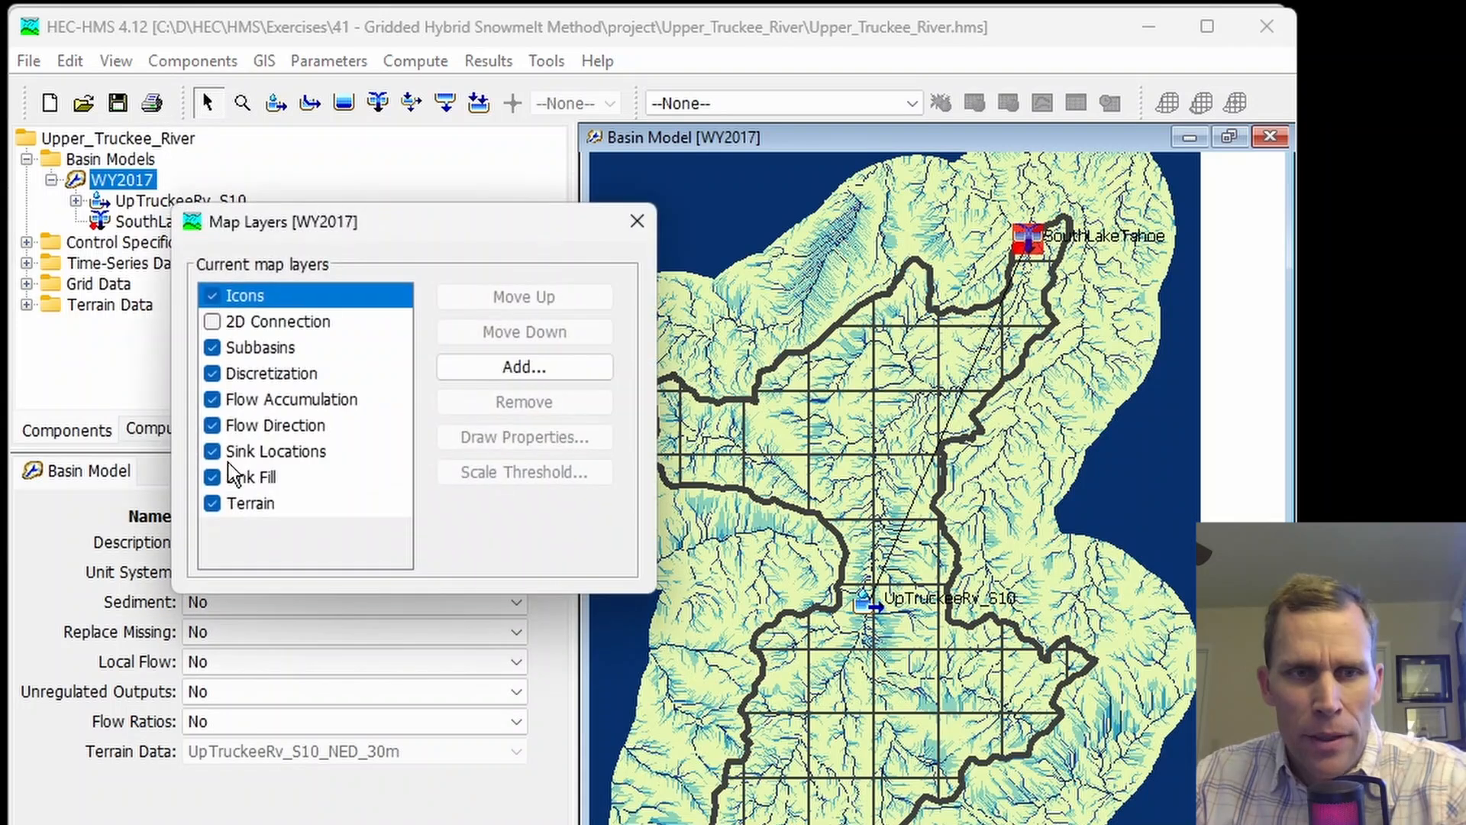
left_click(212, 478)
left_click(212, 451)
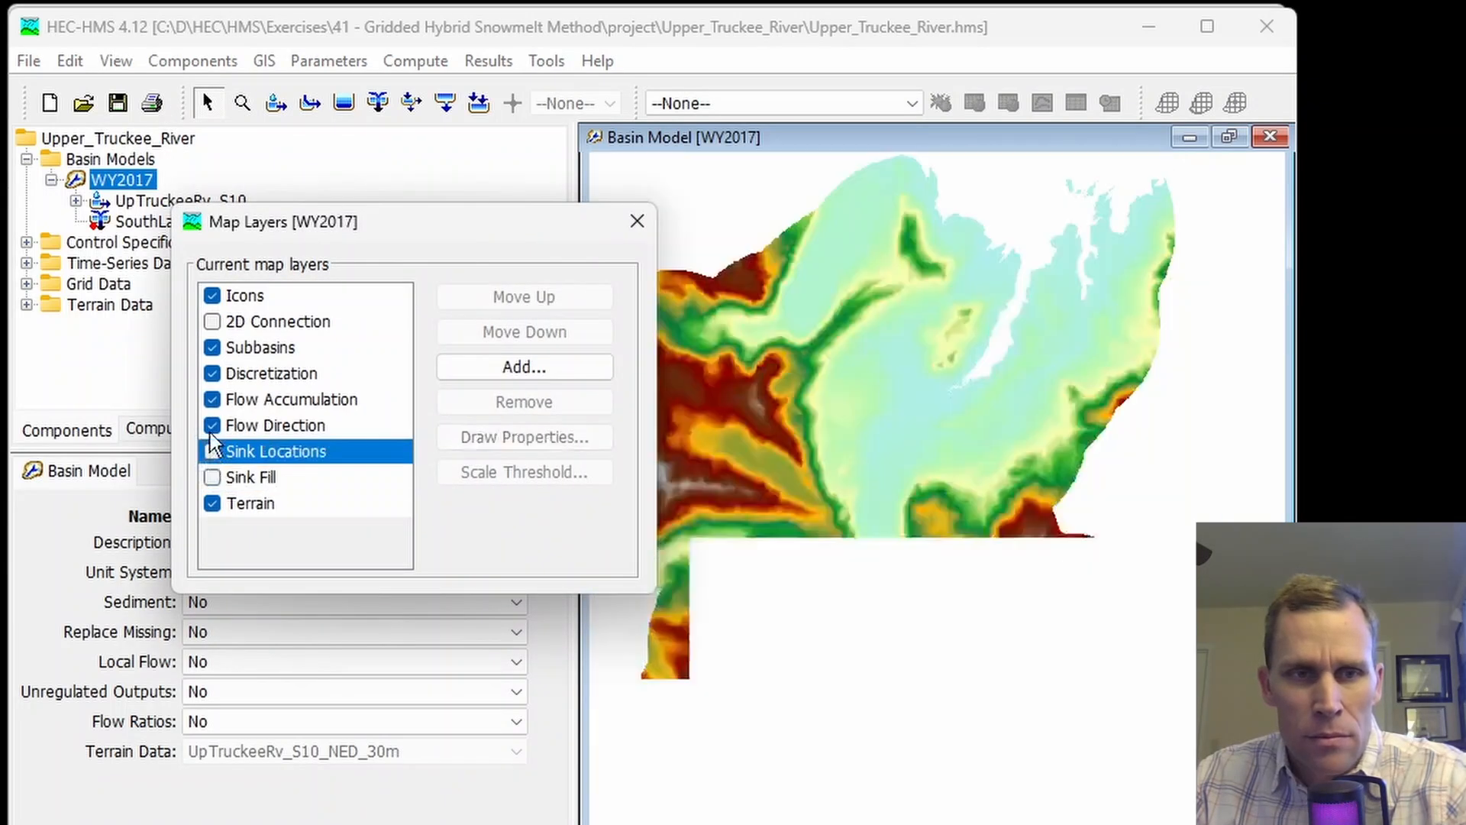
left_click(212, 425)
left_click(212, 400)
left_click(637, 222)
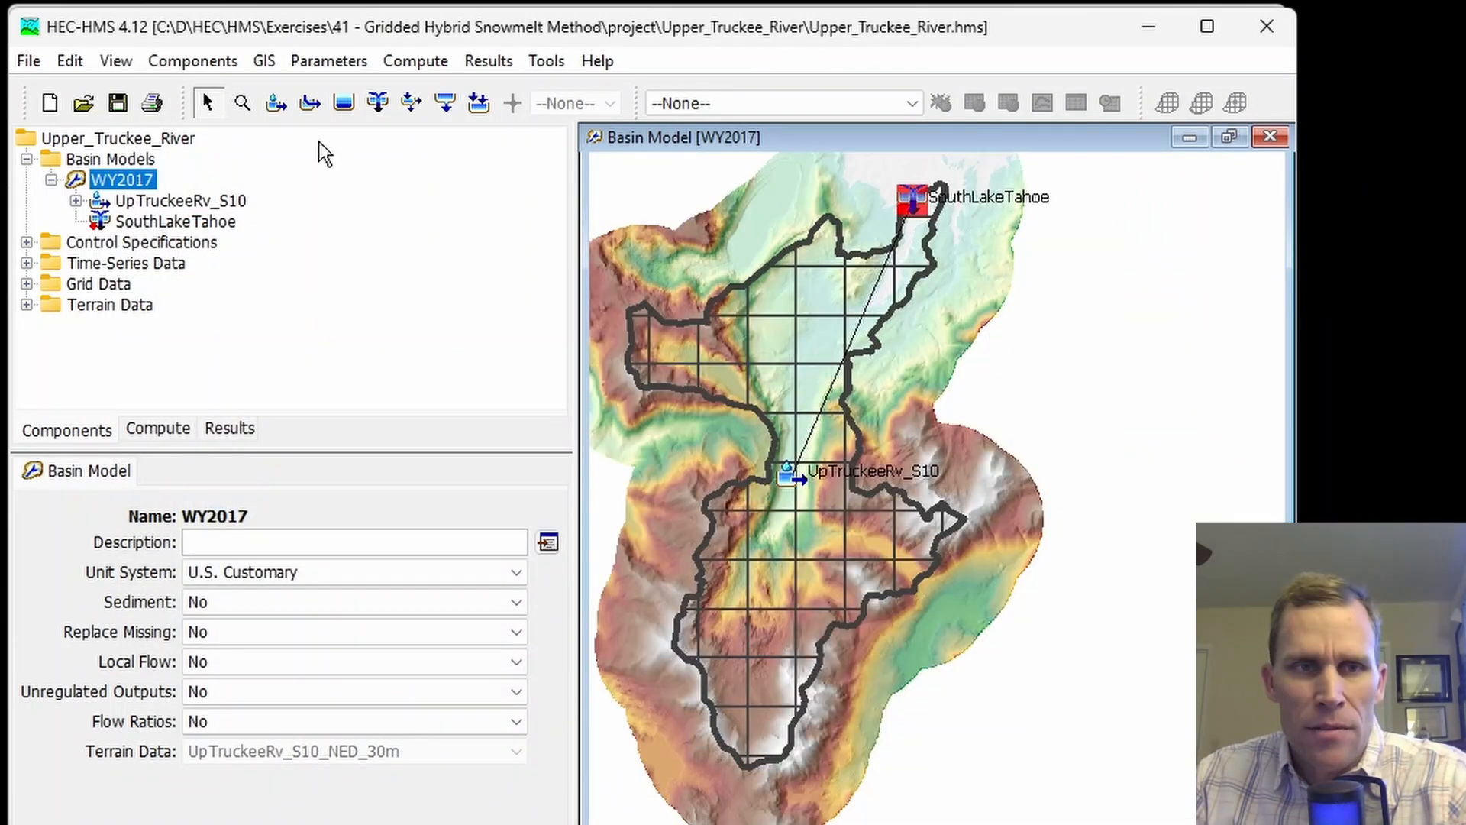
Step: Inspect the properties of the SouthLakeTahoe junction and the UpTruckeeRv_S10 subbasin
left_click(173, 204)
left_click(180, 223)
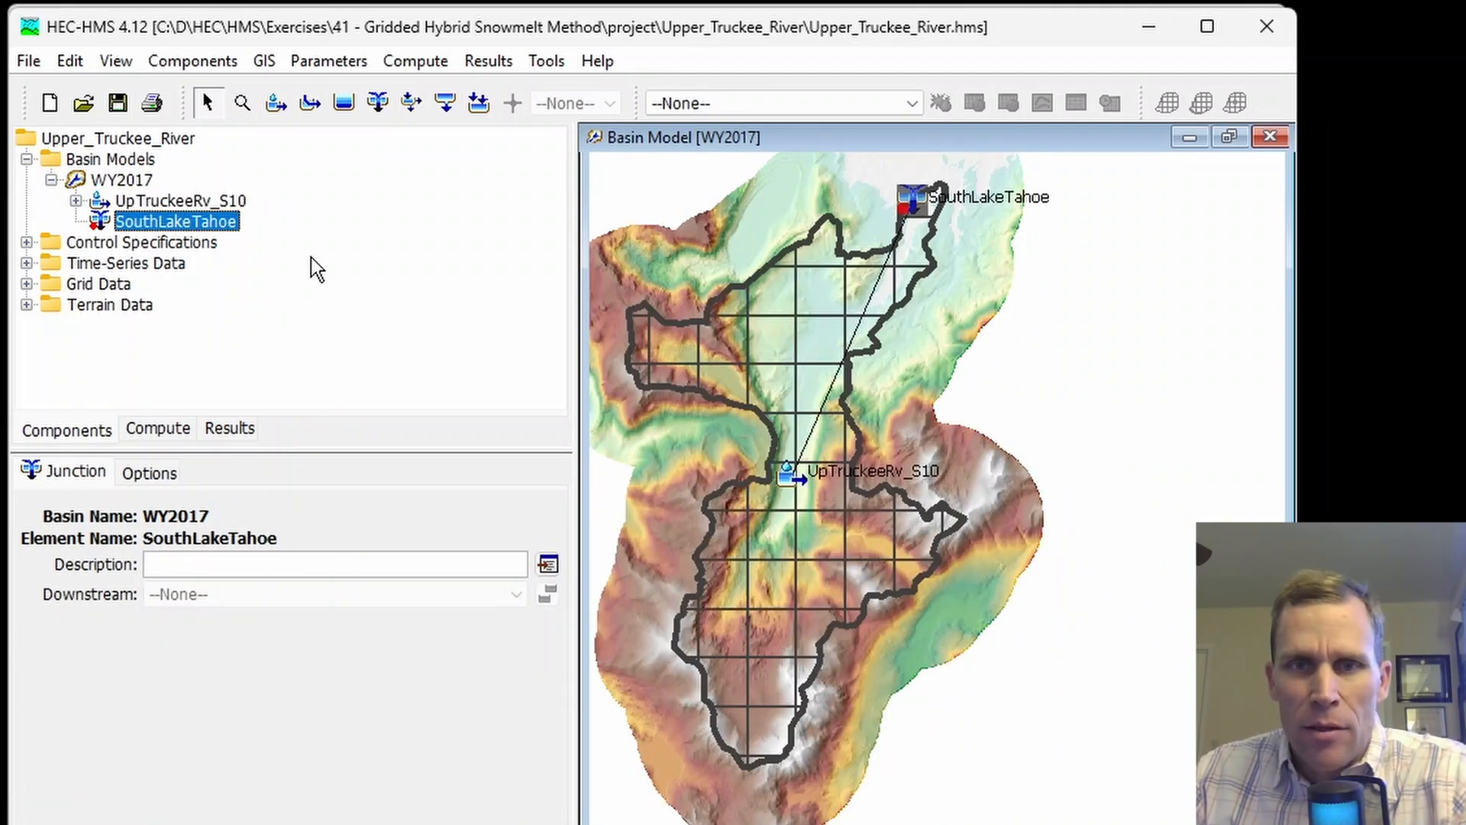
left_click(818, 345)
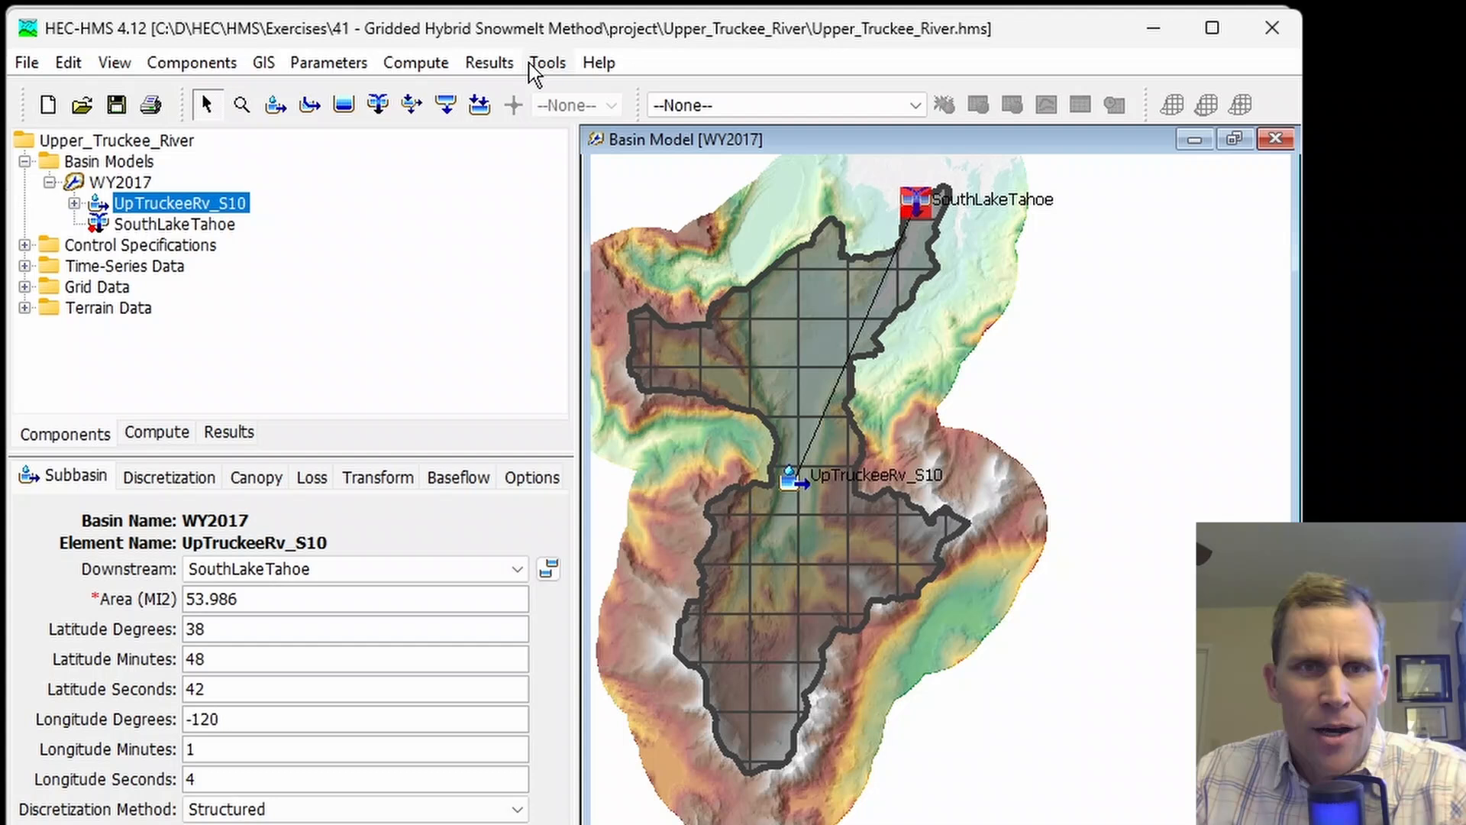
Step: Set the latitude and longitude format in the program settings to Decimal Deg
left_click(533, 62)
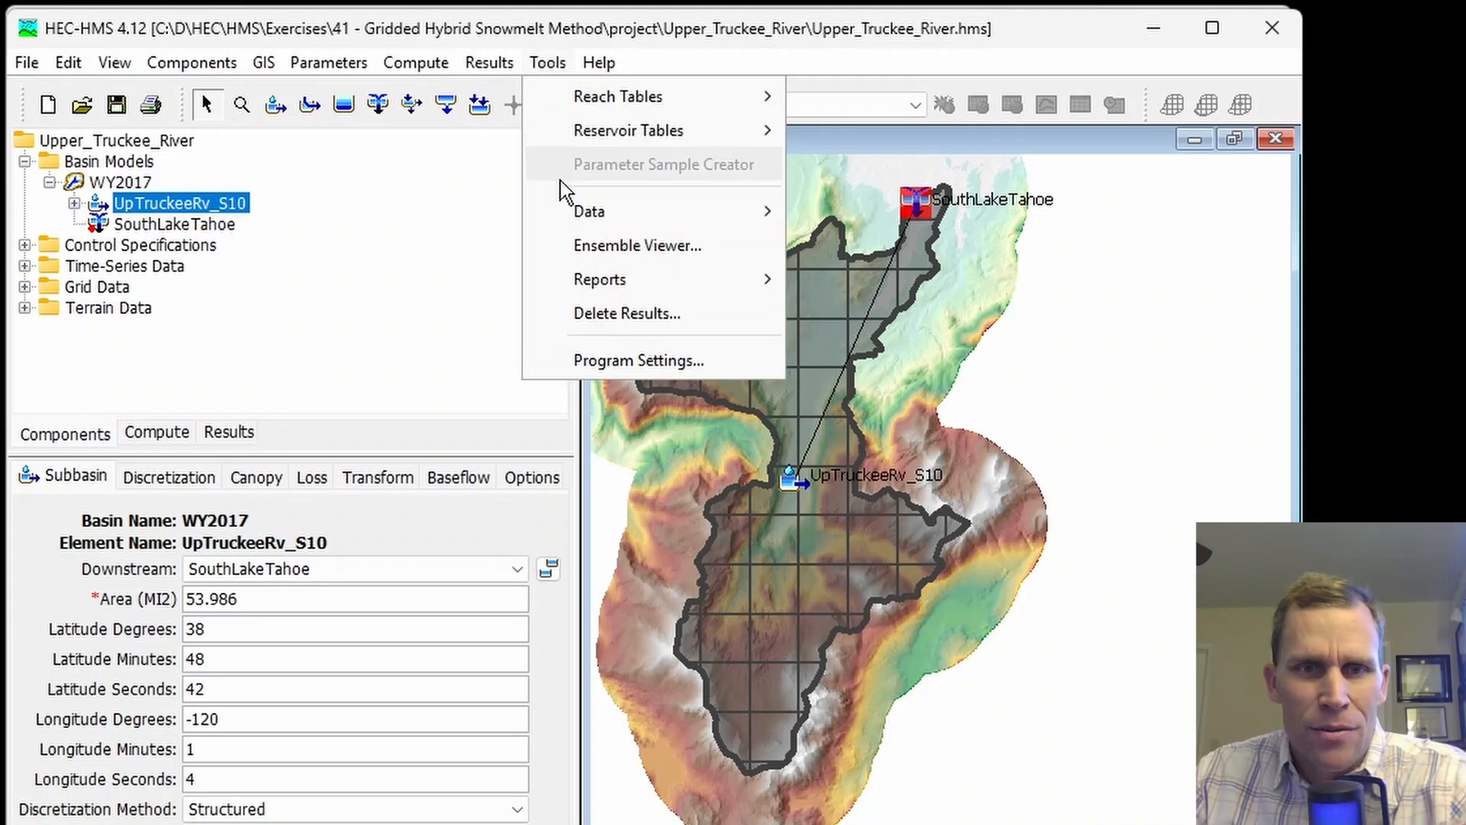
left_click(615, 359)
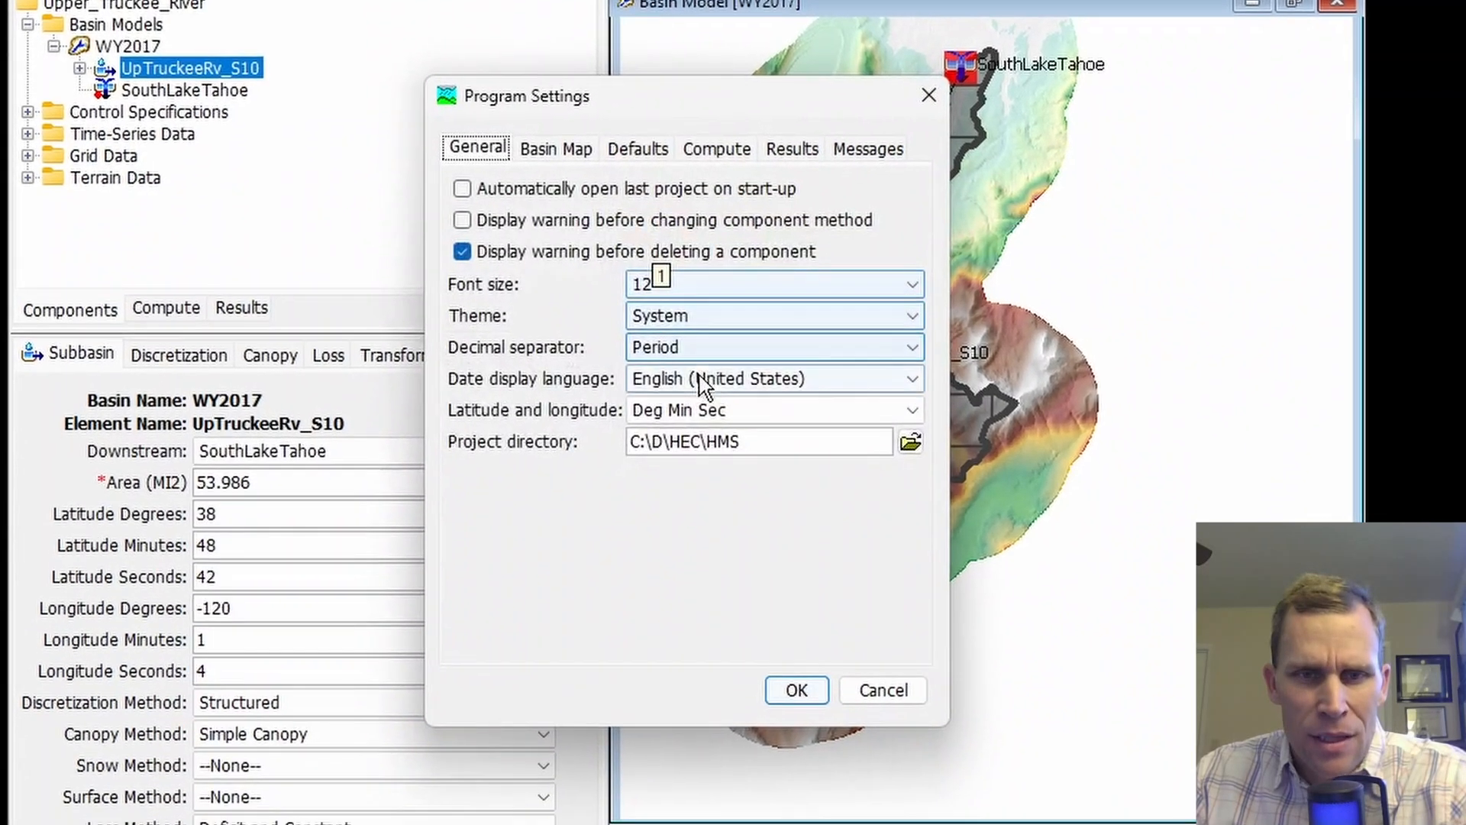
left_click(695, 504)
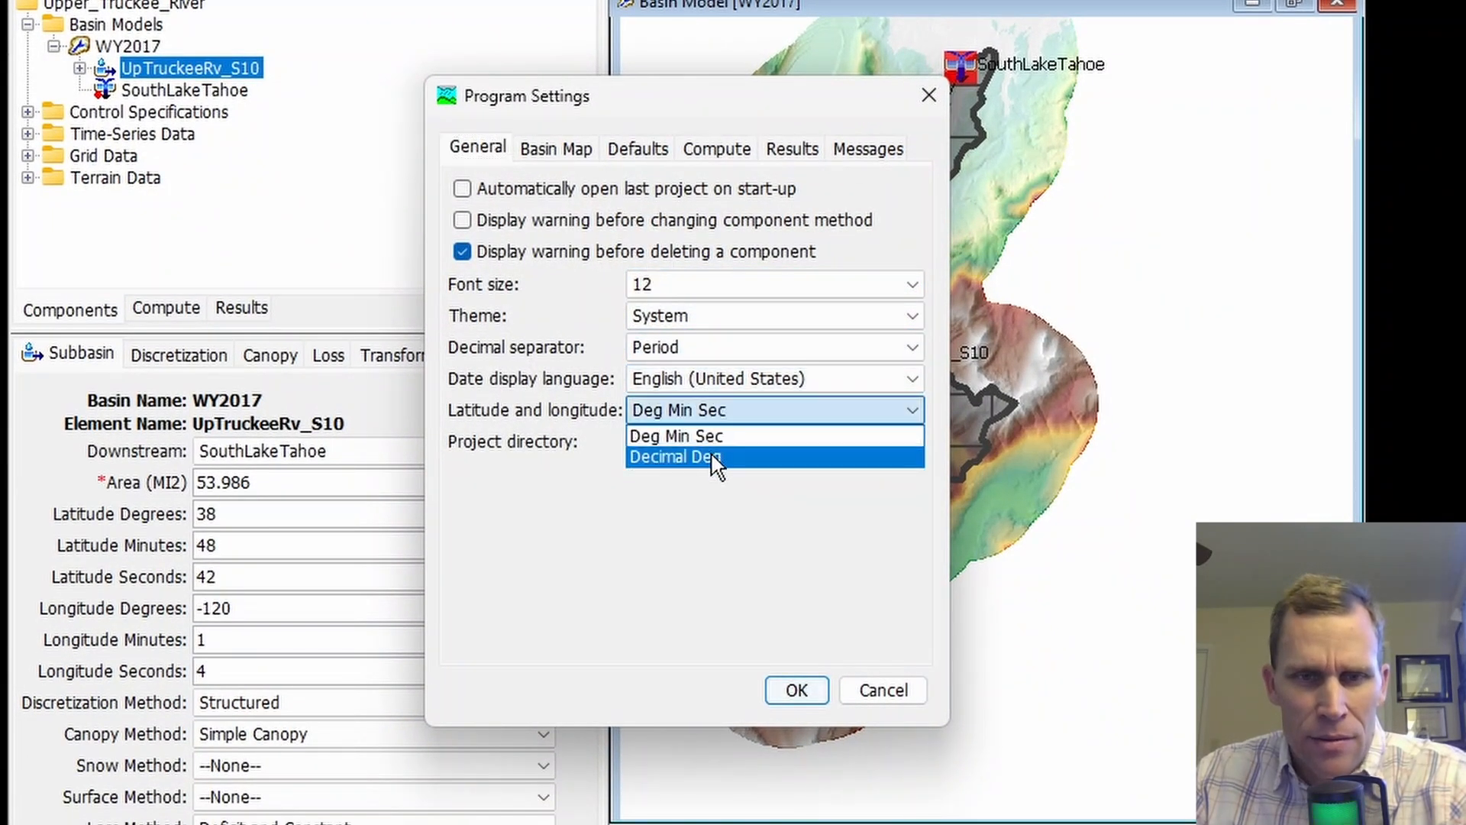
left_click(710, 456)
left_click(794, 691)
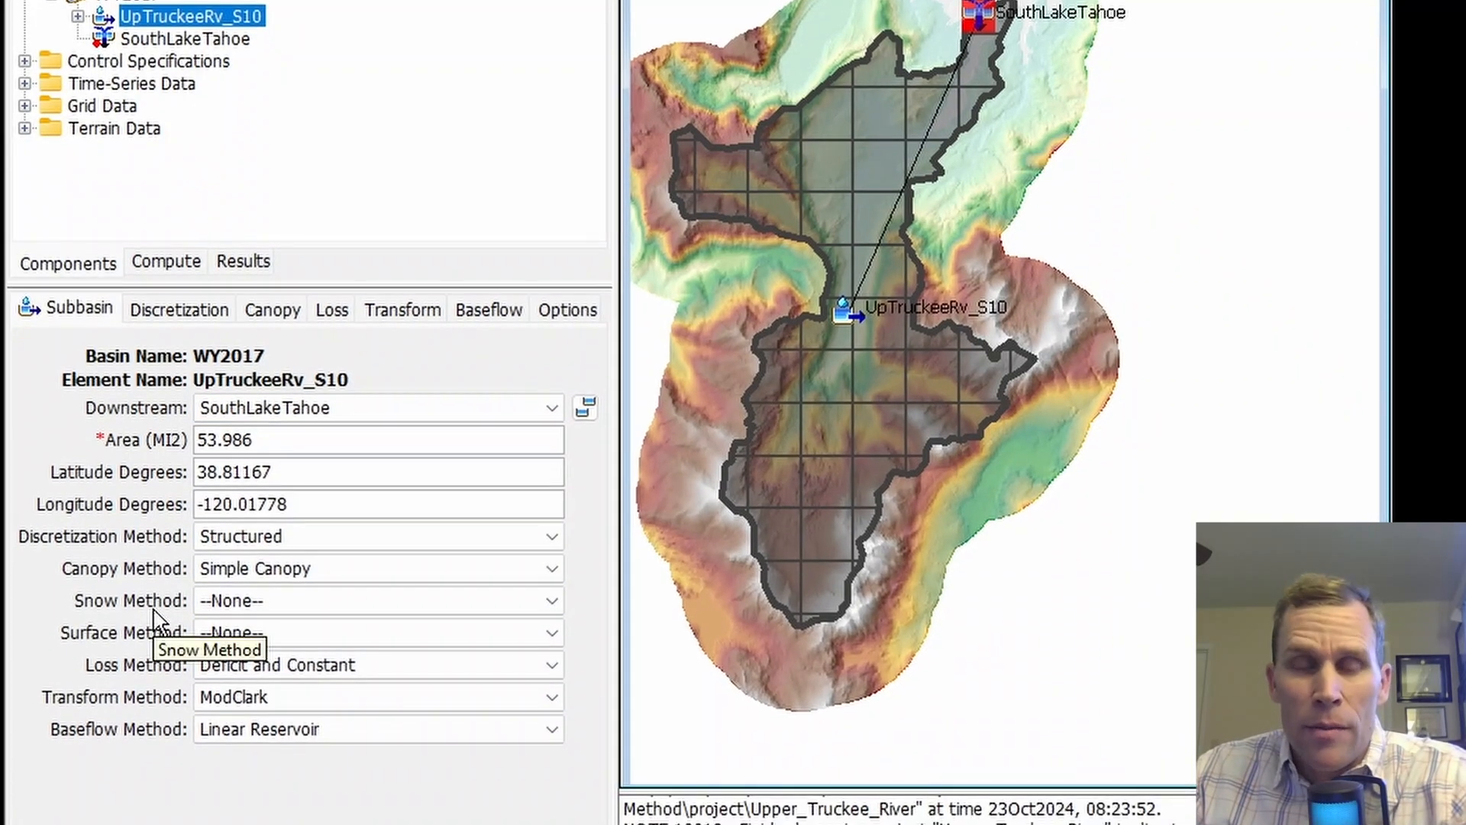
Step: Review the snow methods available for the UpTruckeeRv_S10 subbasin without choosing one, and reselect the subbasin on the map
left_click(237, 603)
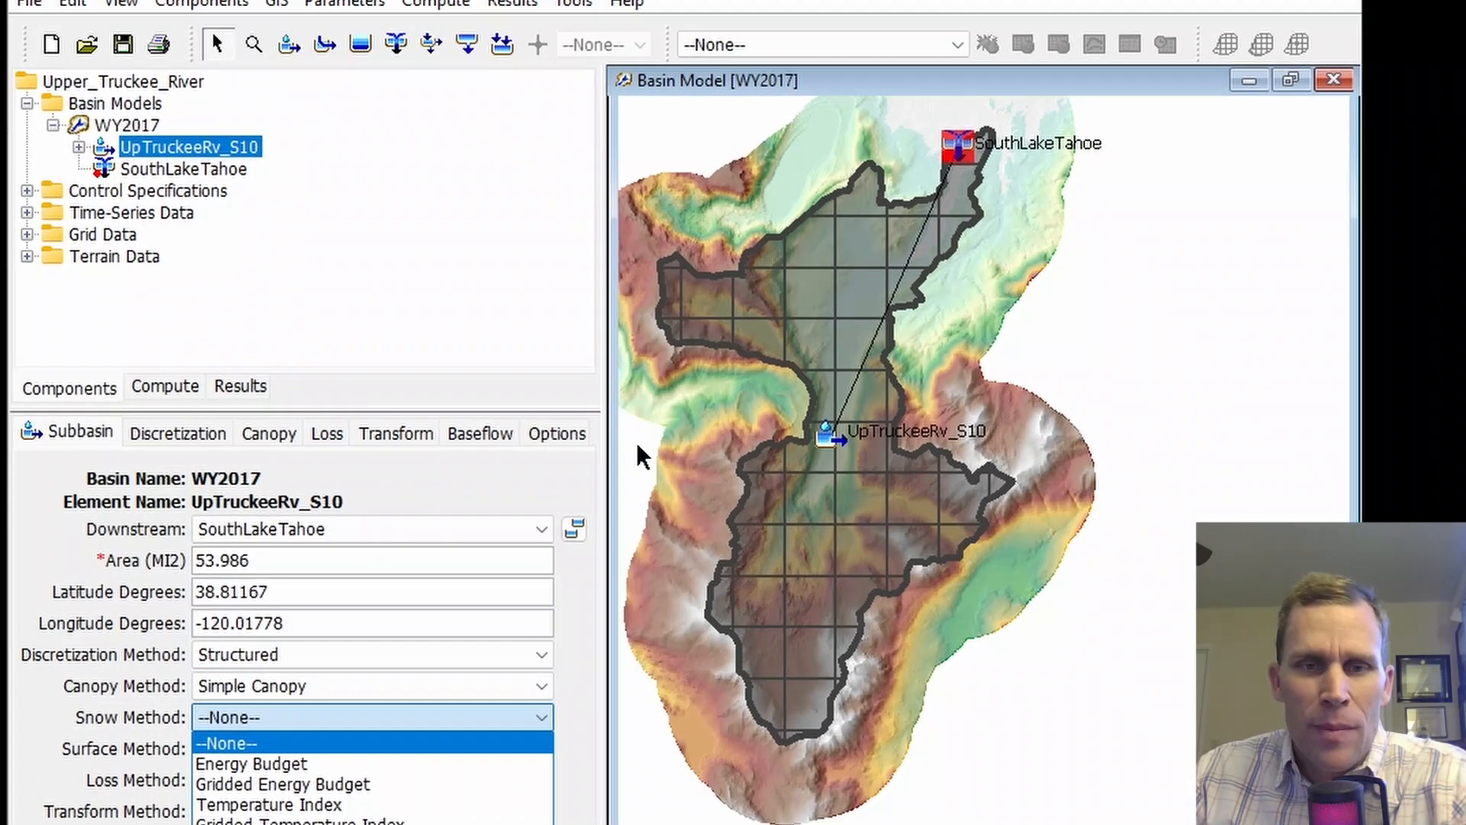
left_click(649, 321)
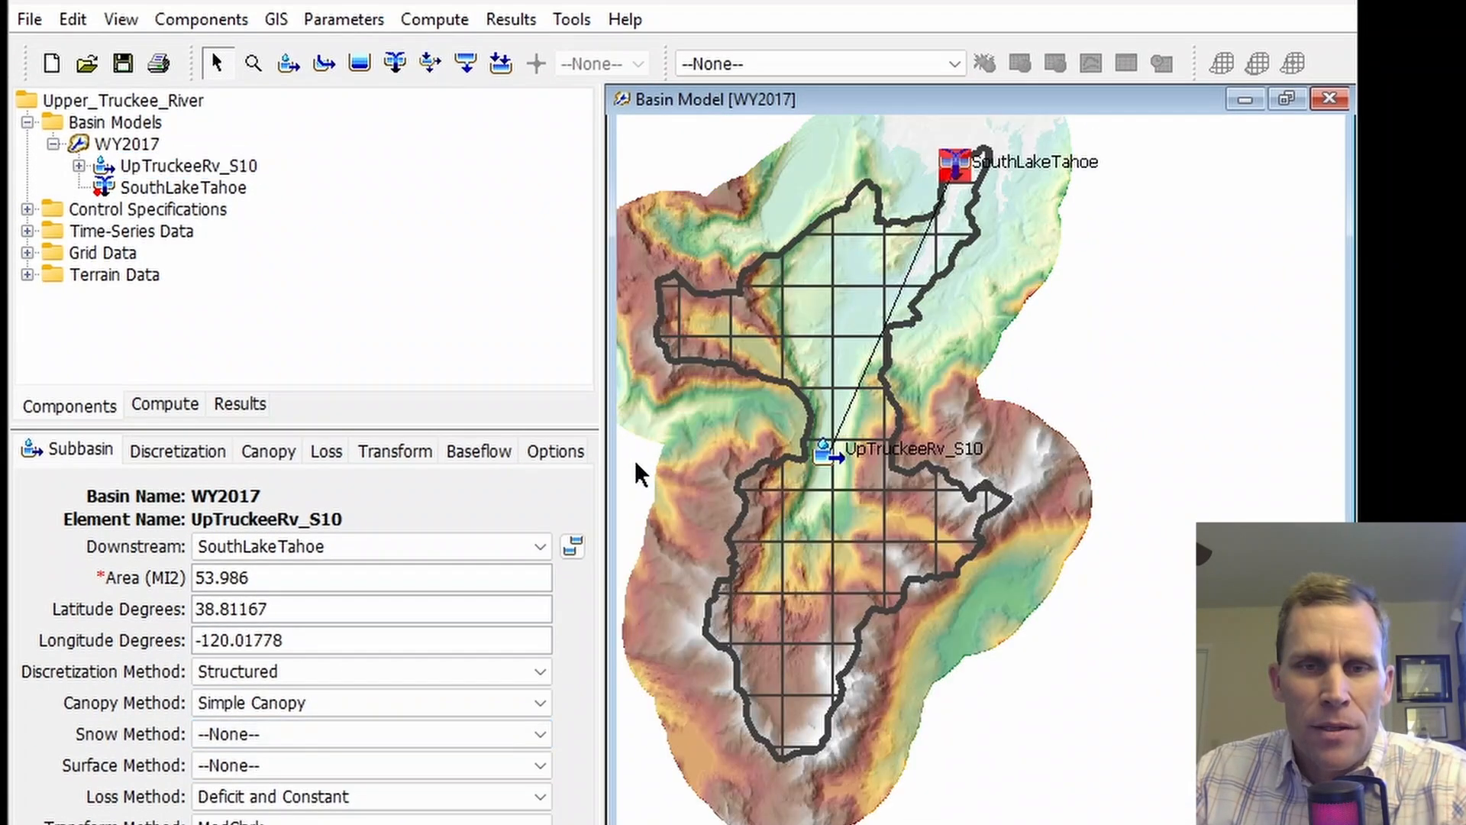
left_click(811, 328)
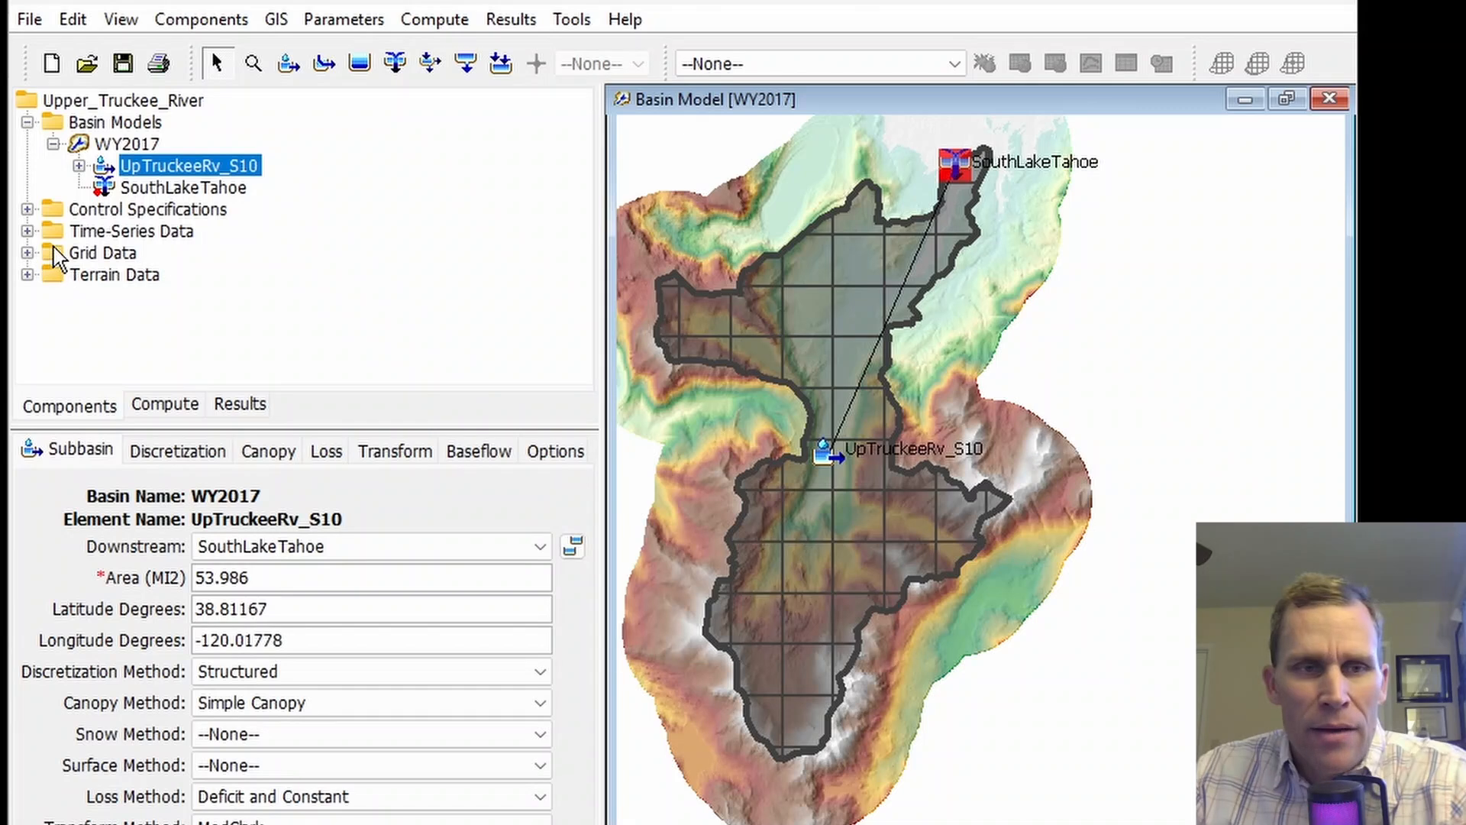
Step: List the project's discharge gages and snow water equivalent gages under the time-series data
left_click(28, 231)
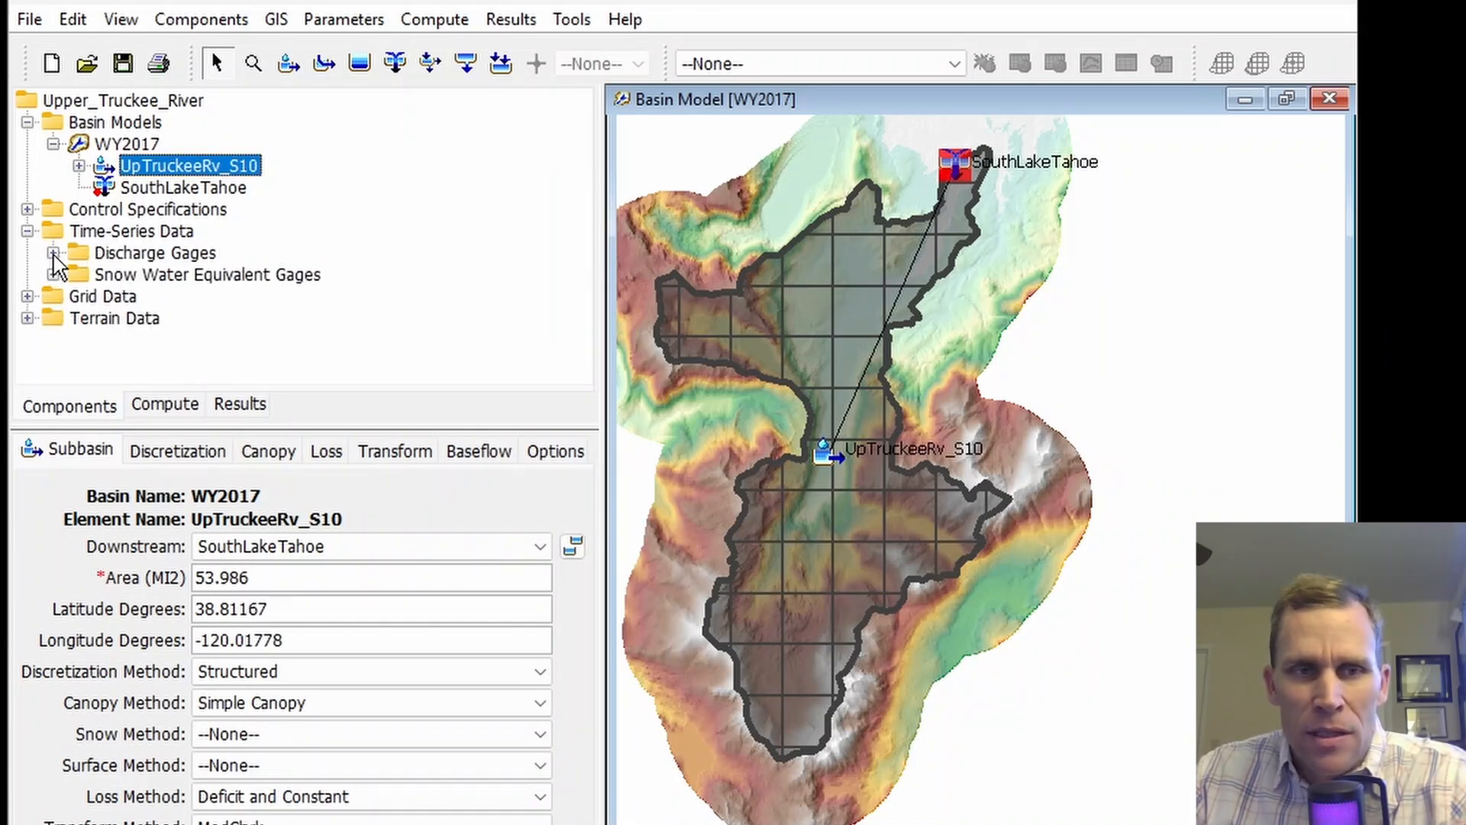
left_click(53, 253)
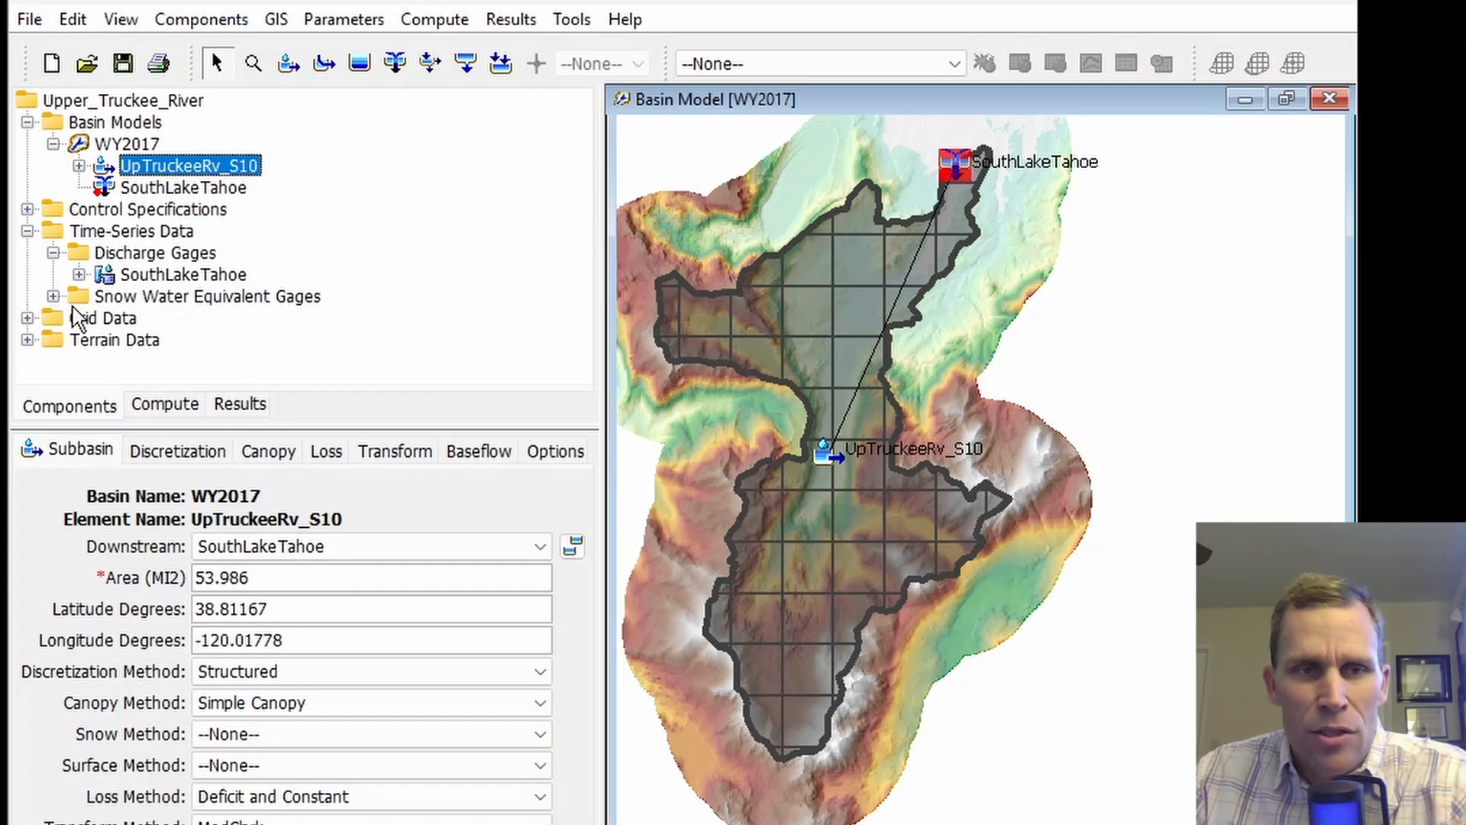
left_click(53, 296)
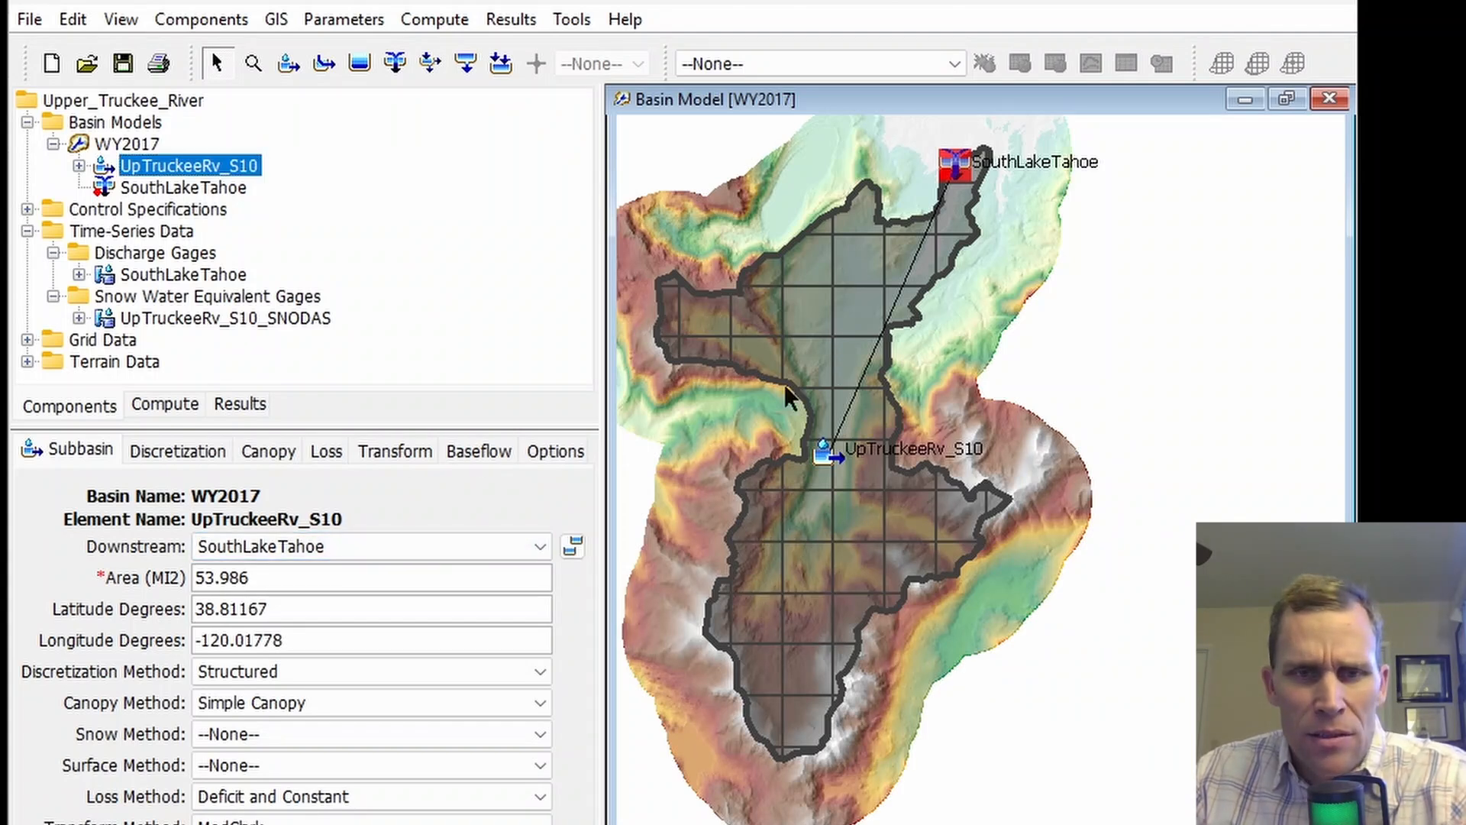
Step: Check the observed flow and observed SWE options of the UpTruckeeRv_S10 subbasin and list the project's grid data types
left_click(562, 458)
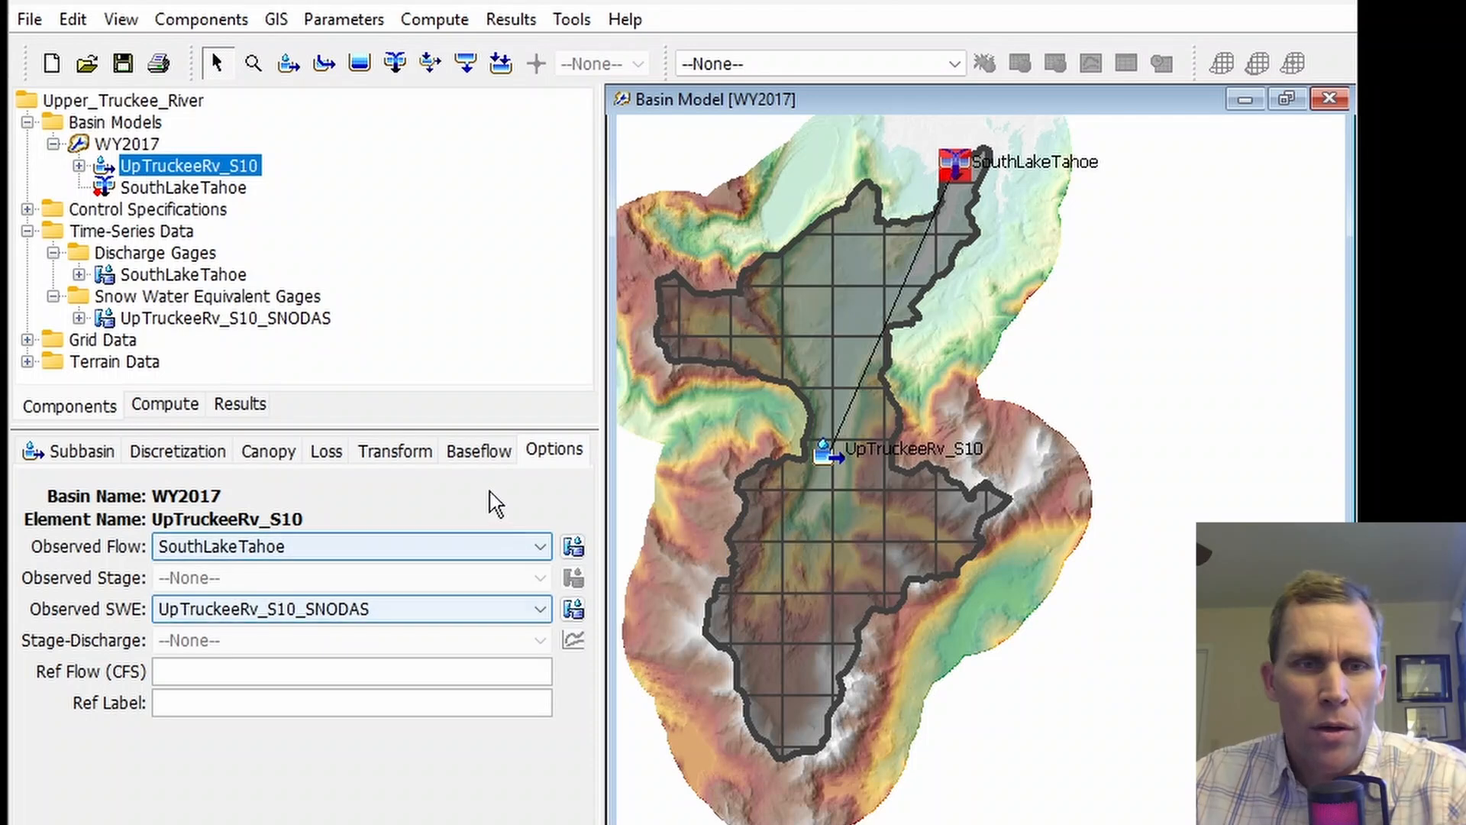
left_click_drag(448, 499, 448, 639)
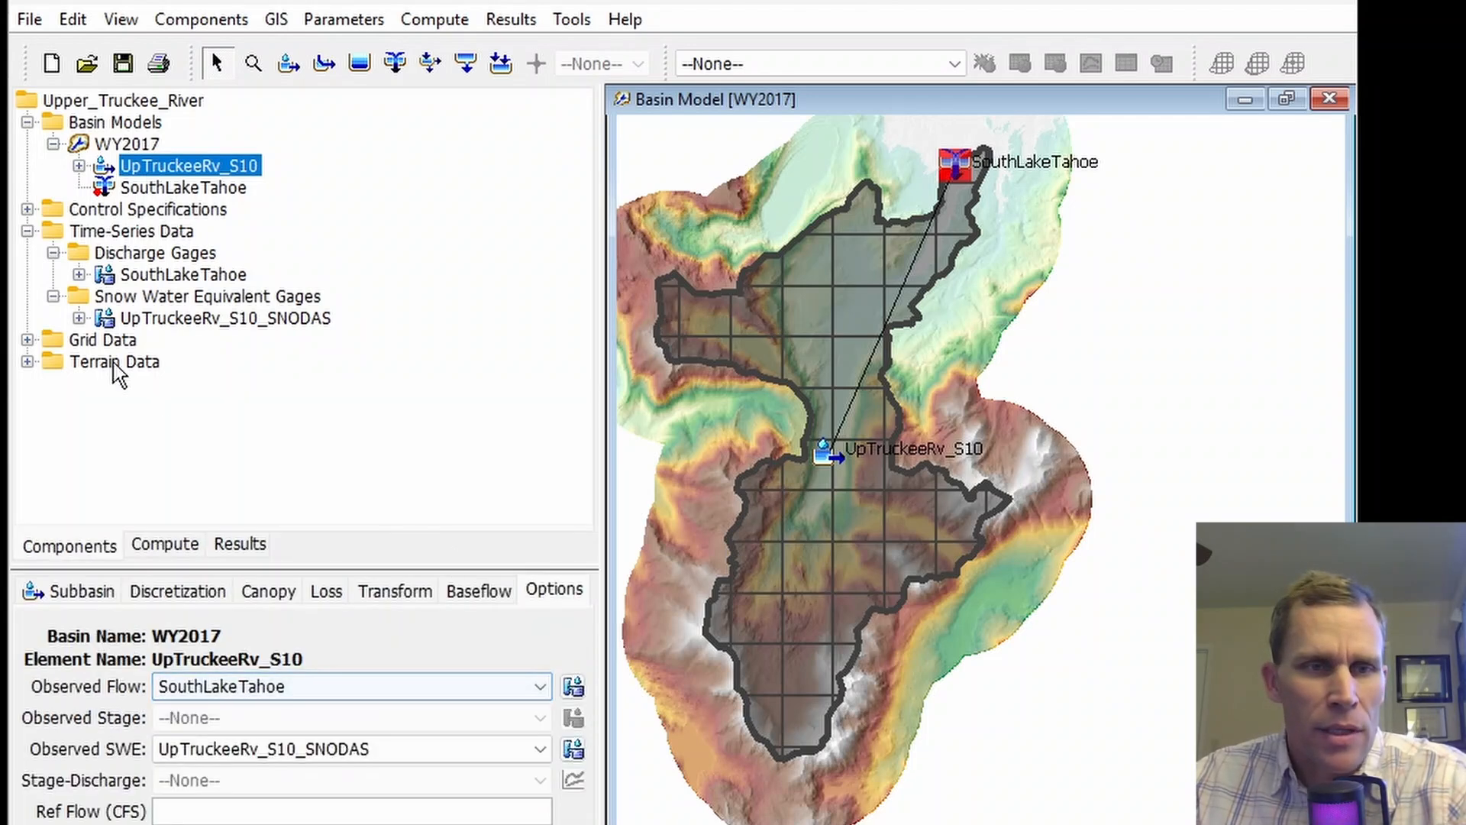
left_click(26, 339)
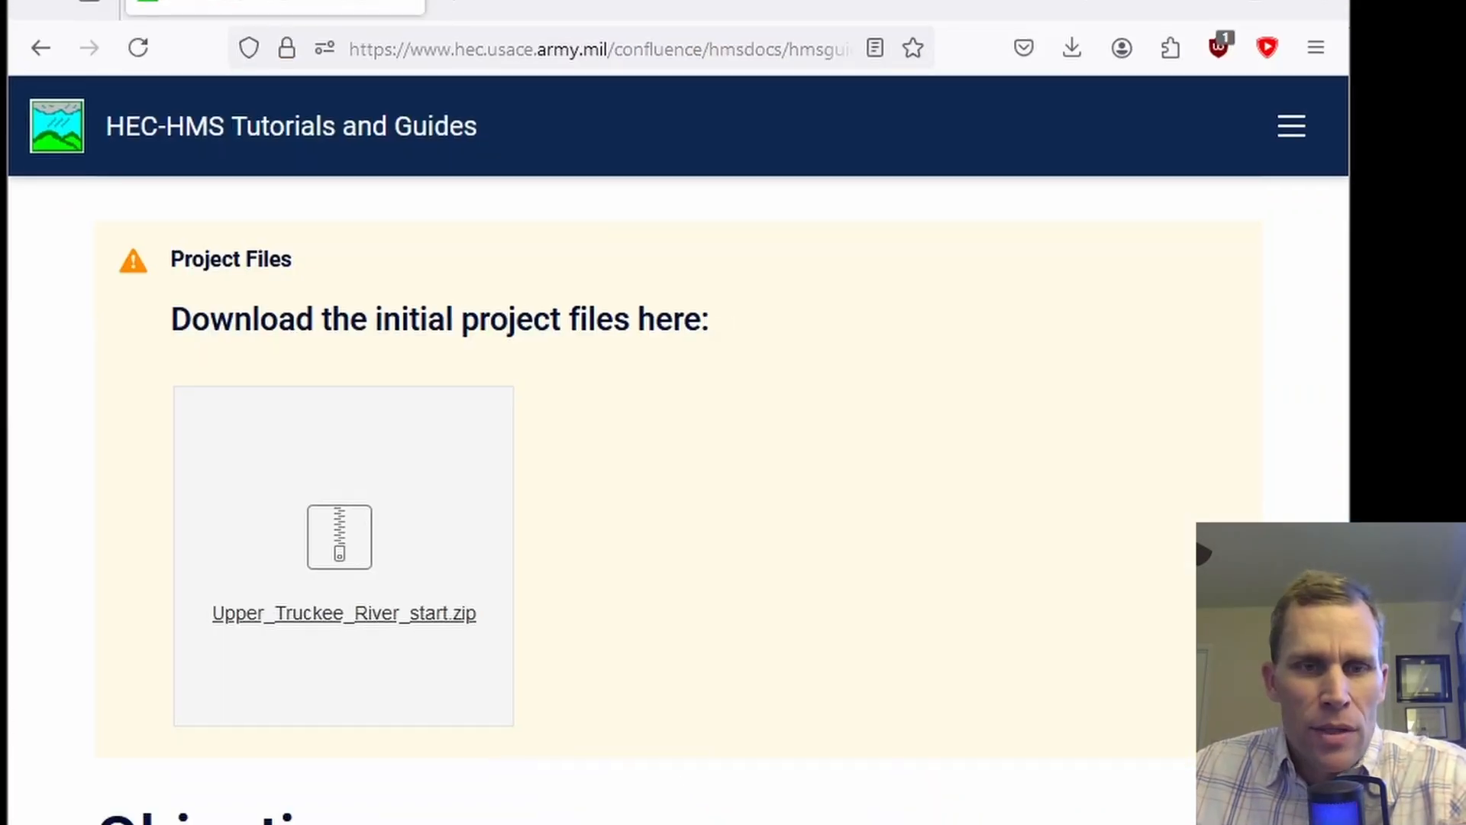
Step: Switch to the HEC-HMS Tutorials and Guides page and read from the required meteorologic components to the instructions for creating a meteorologic model
scroll(616, 496, "down", 10)
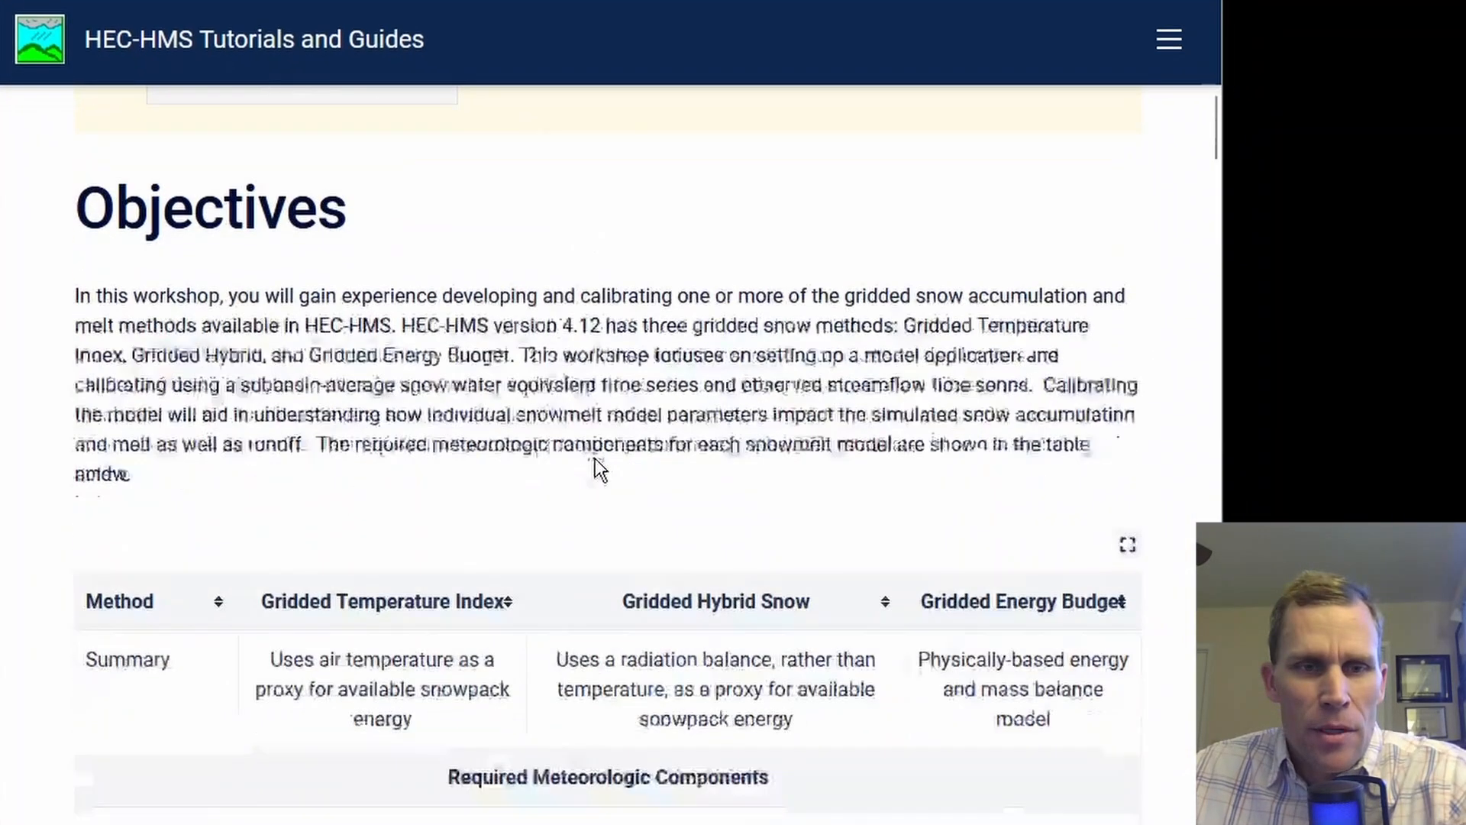
scroll(594, 458, "down", 2)
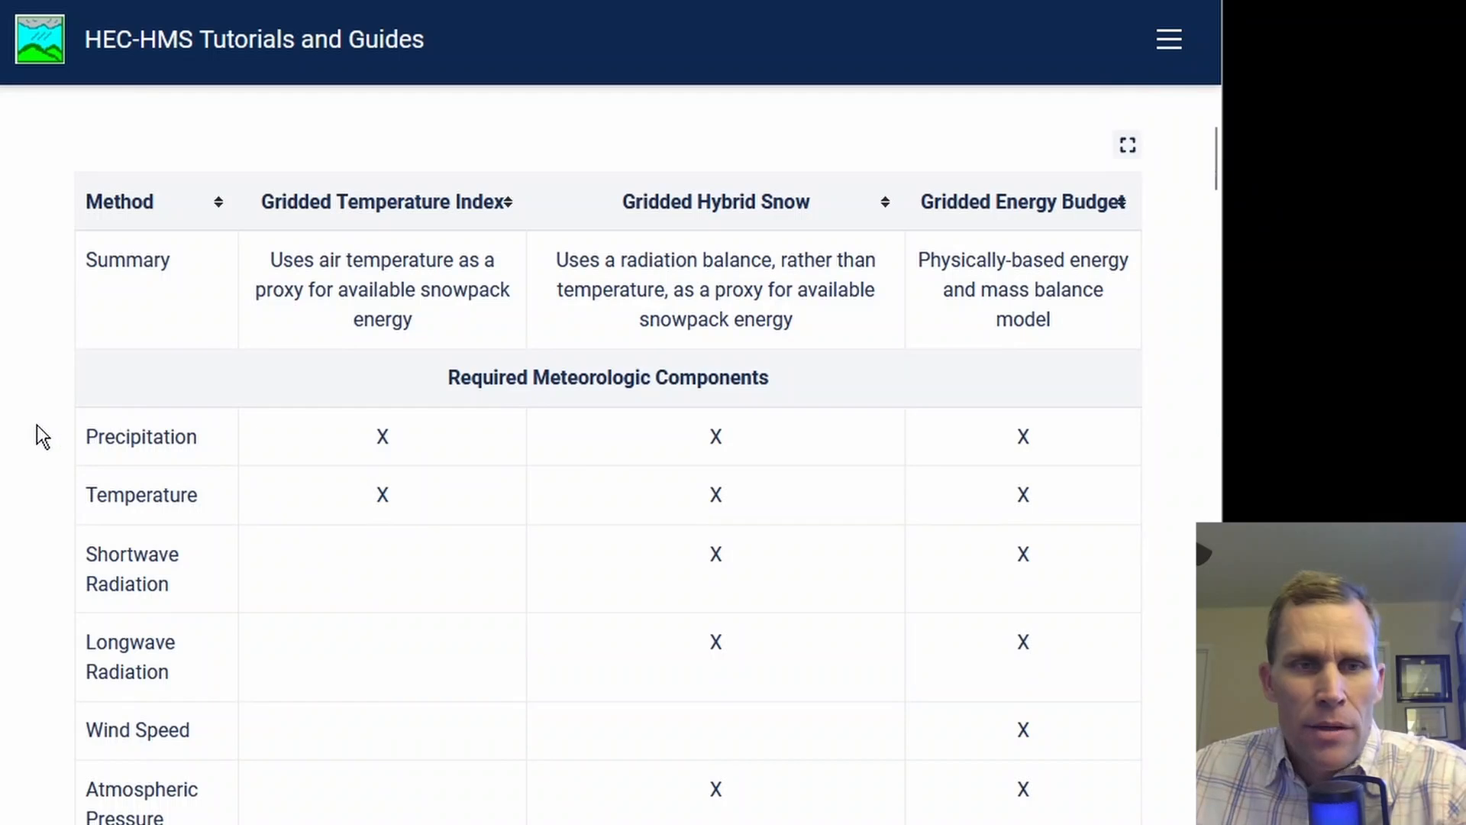
scroll(30, 442, "down", 1)
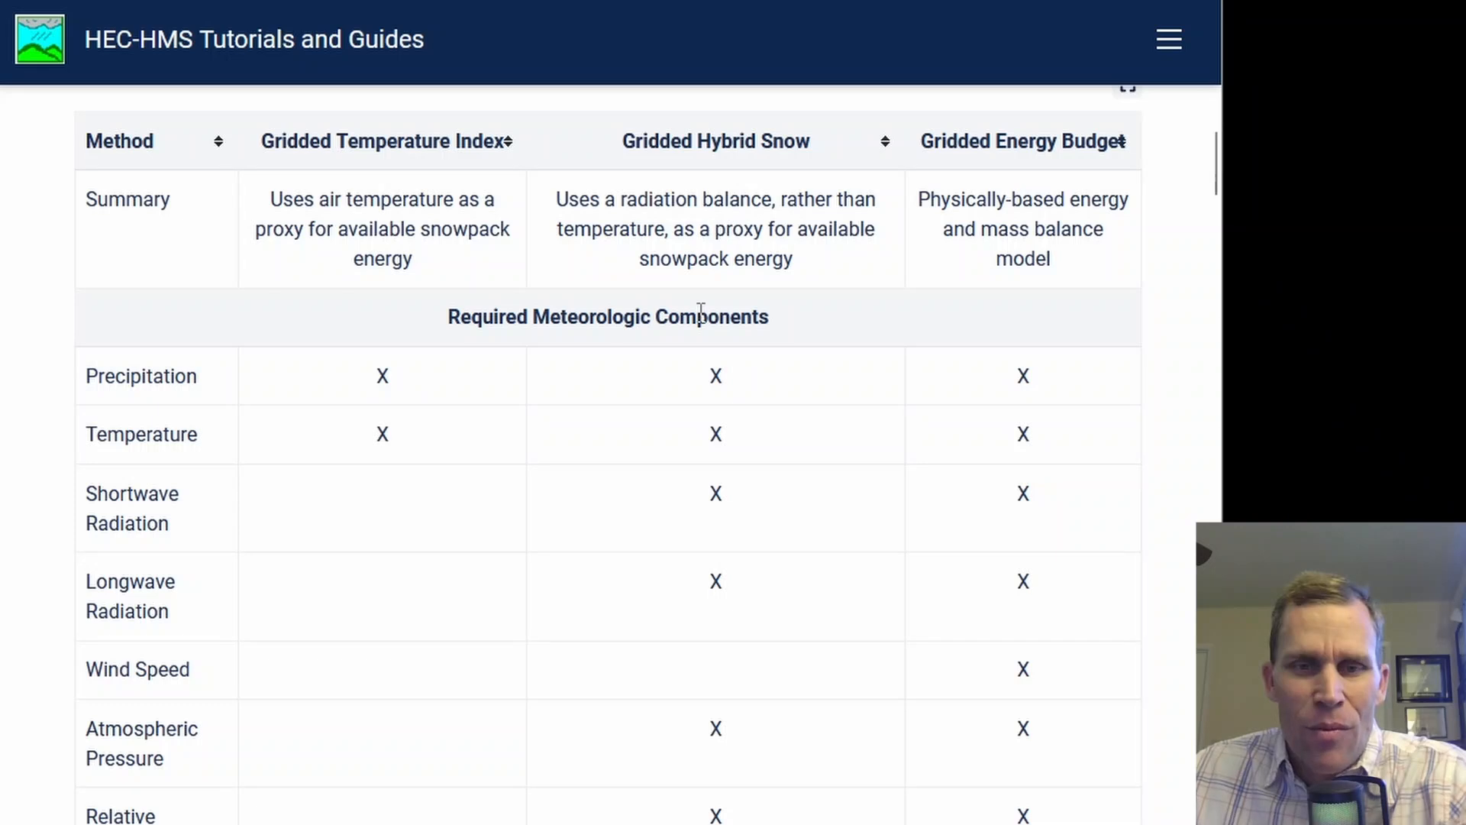
scroll(700, 313, "down", 2)
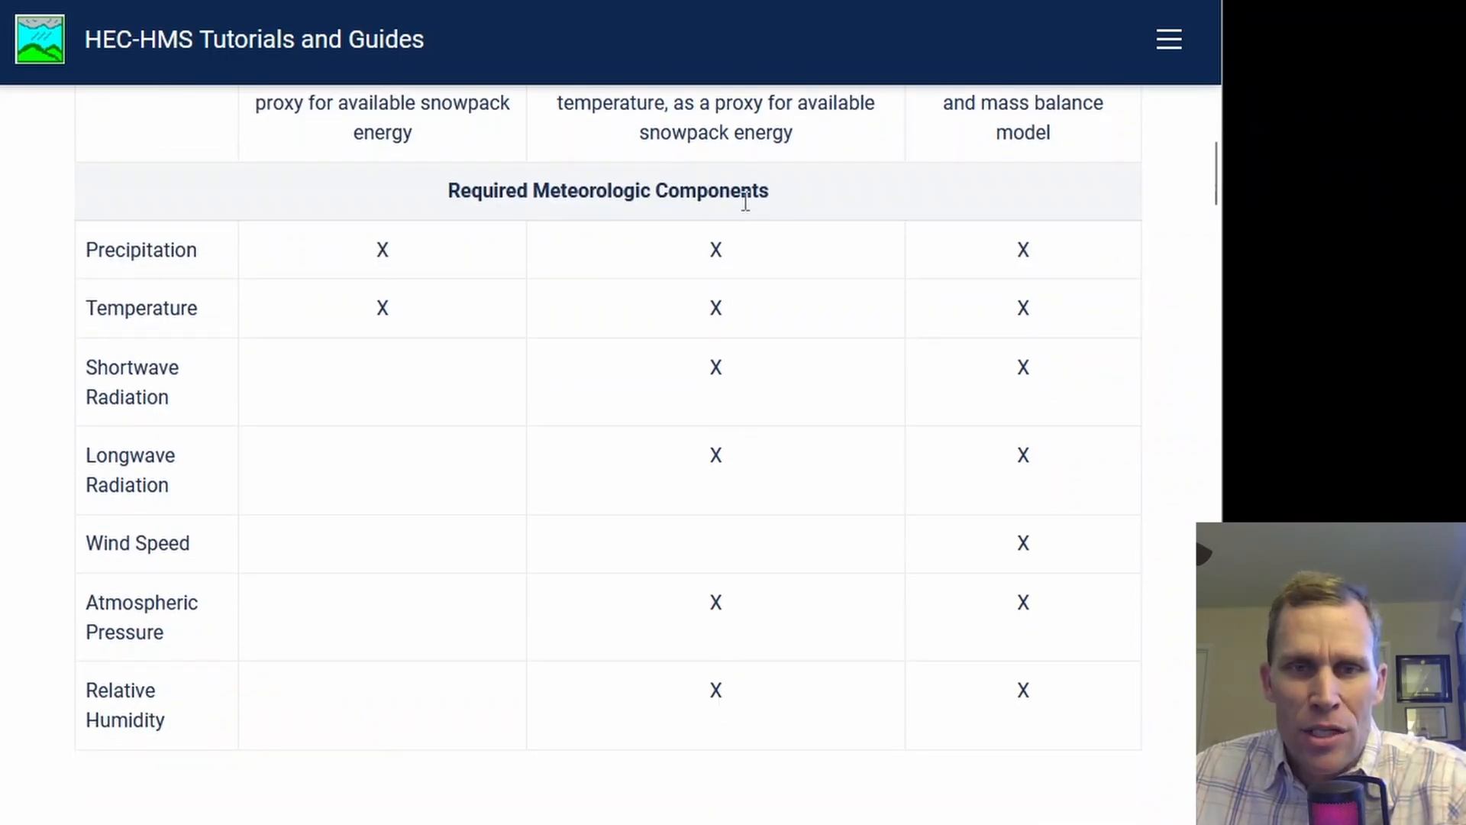
scroll(799, 689, "down", 7)
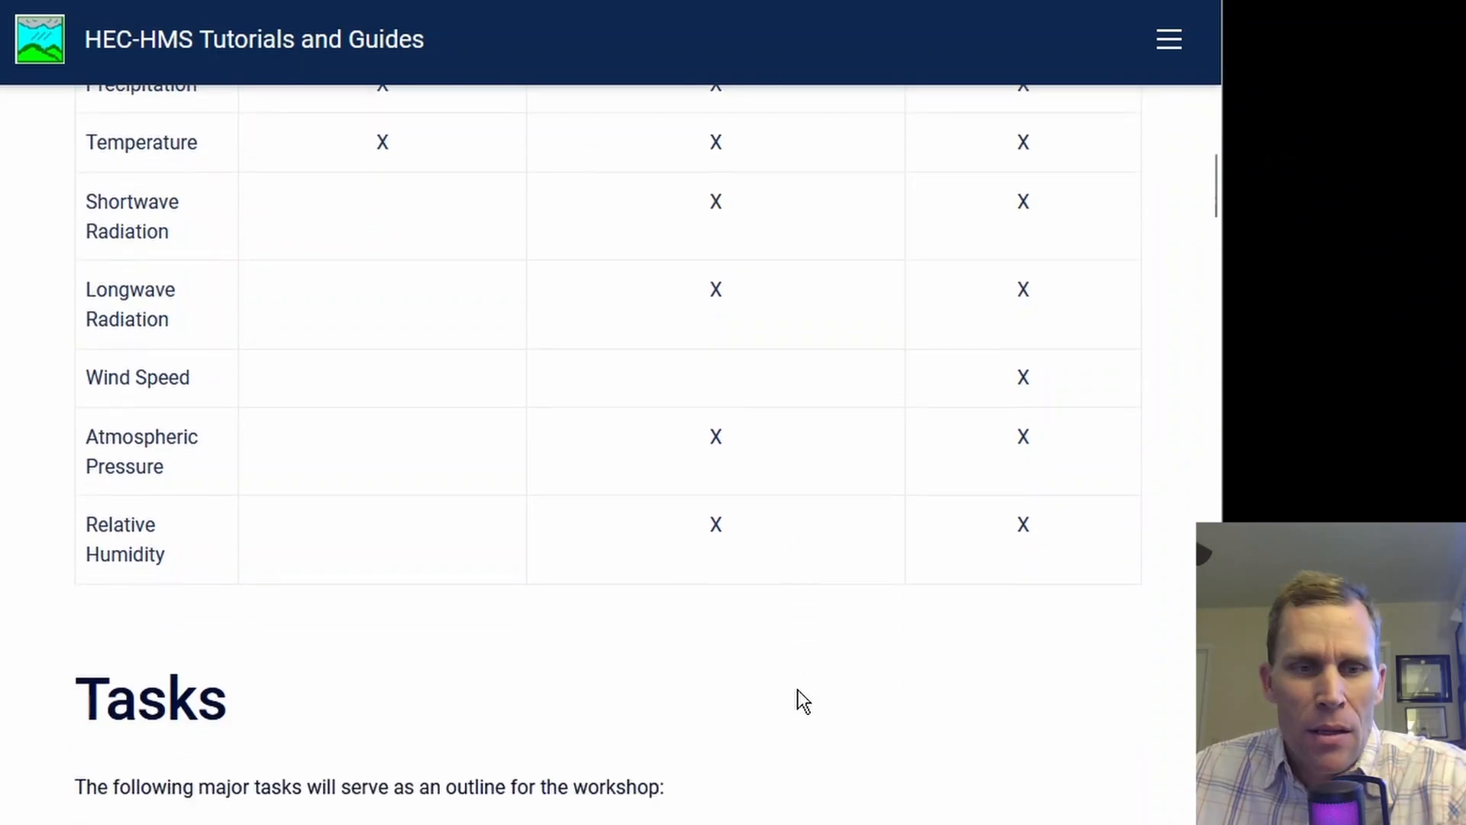
scroll(796, 686, "down", 15)
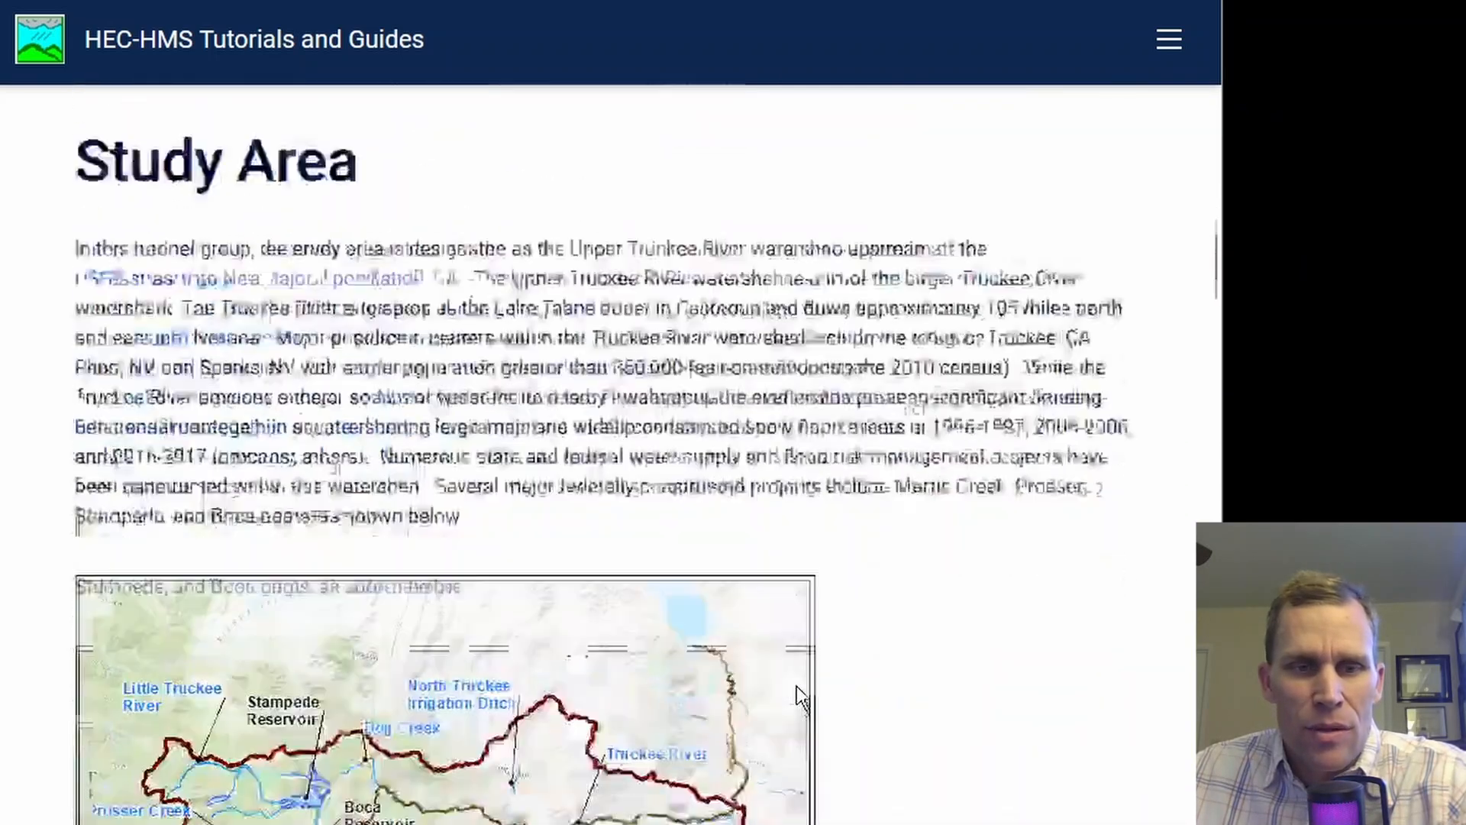
scroll(797, 686, "down", 20)
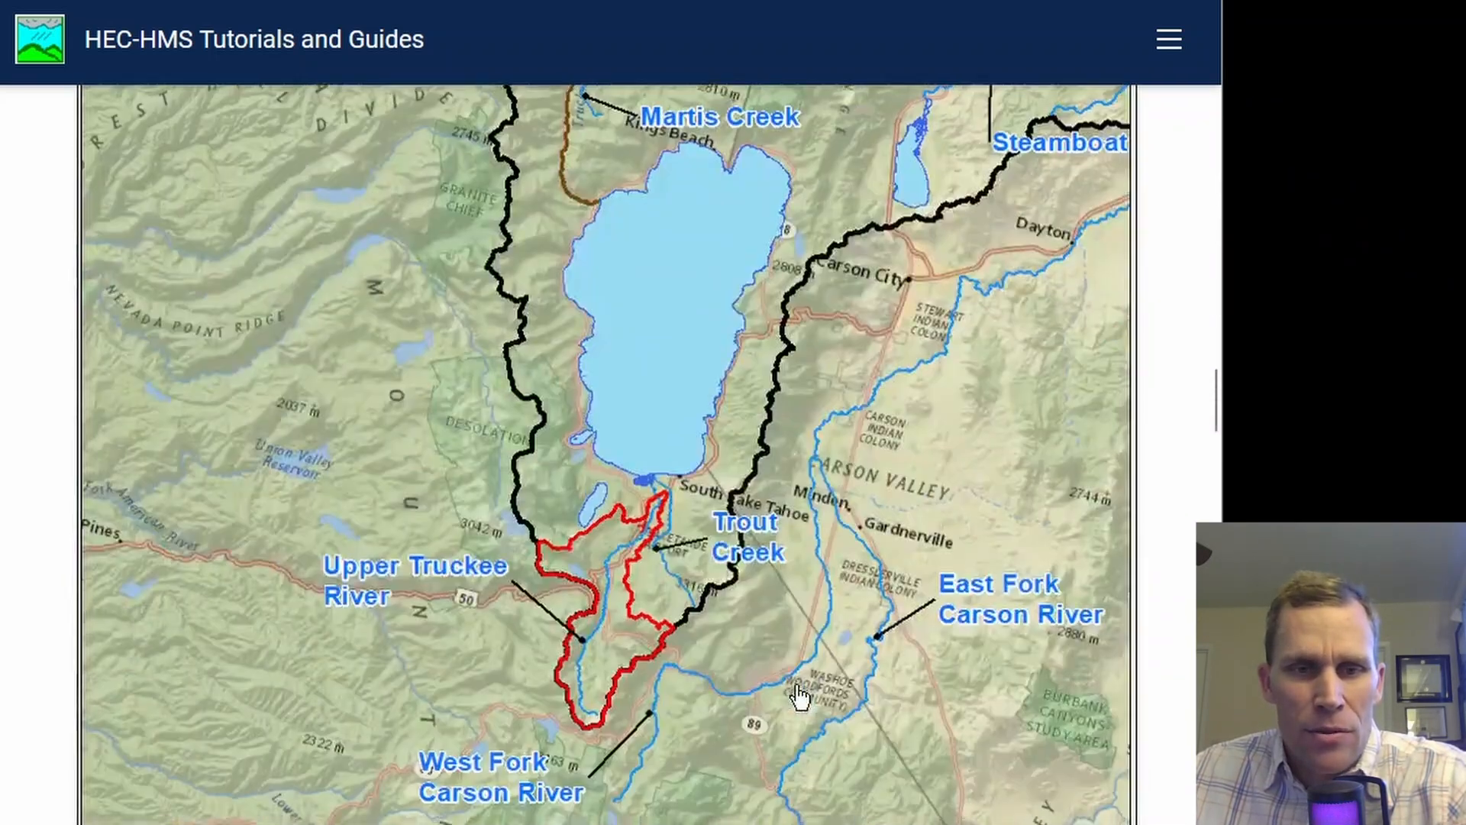
scroll(797, 686, "down", 10)
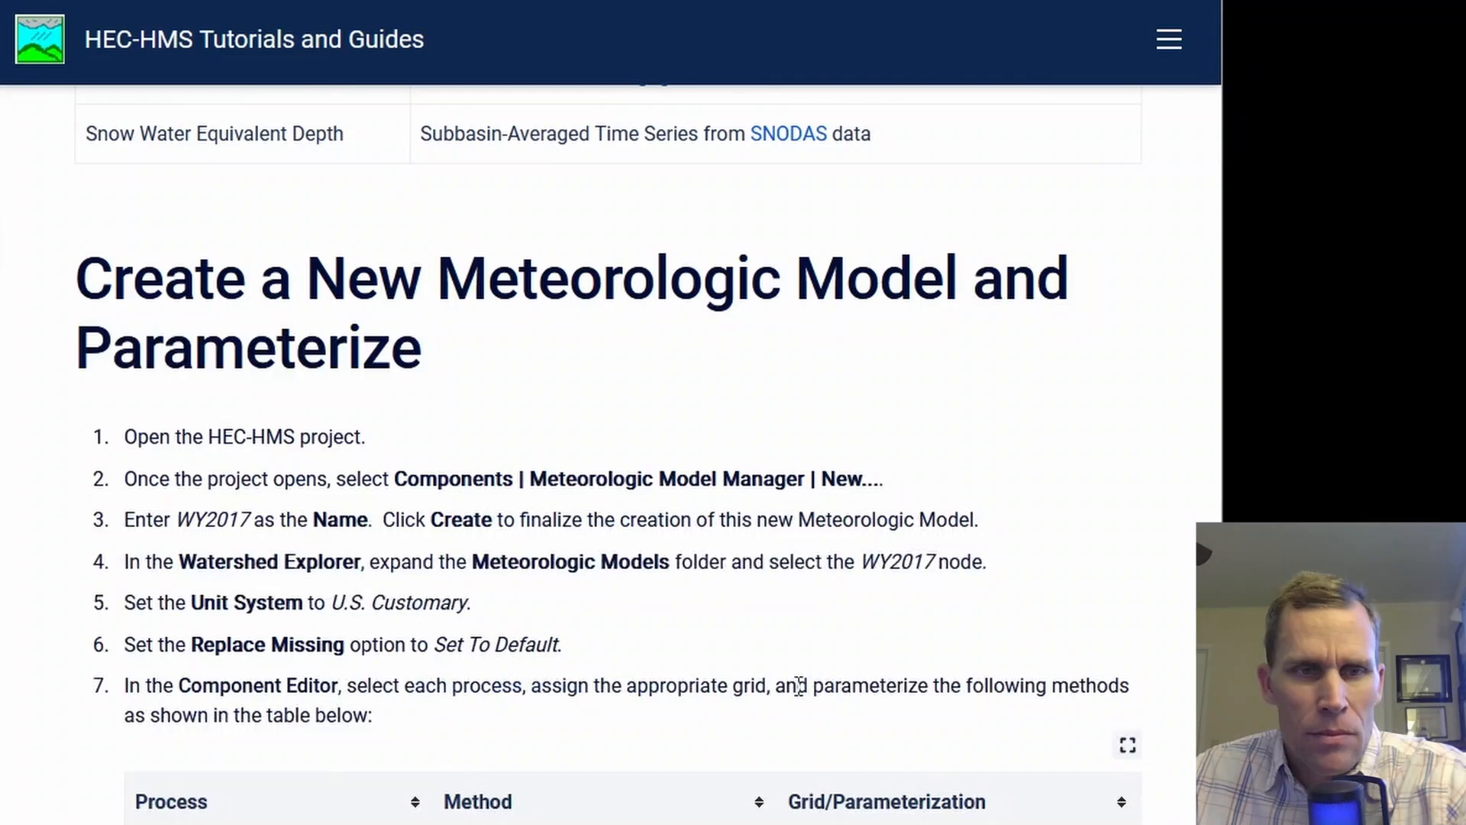
scroll(798, 686, "down", 2)
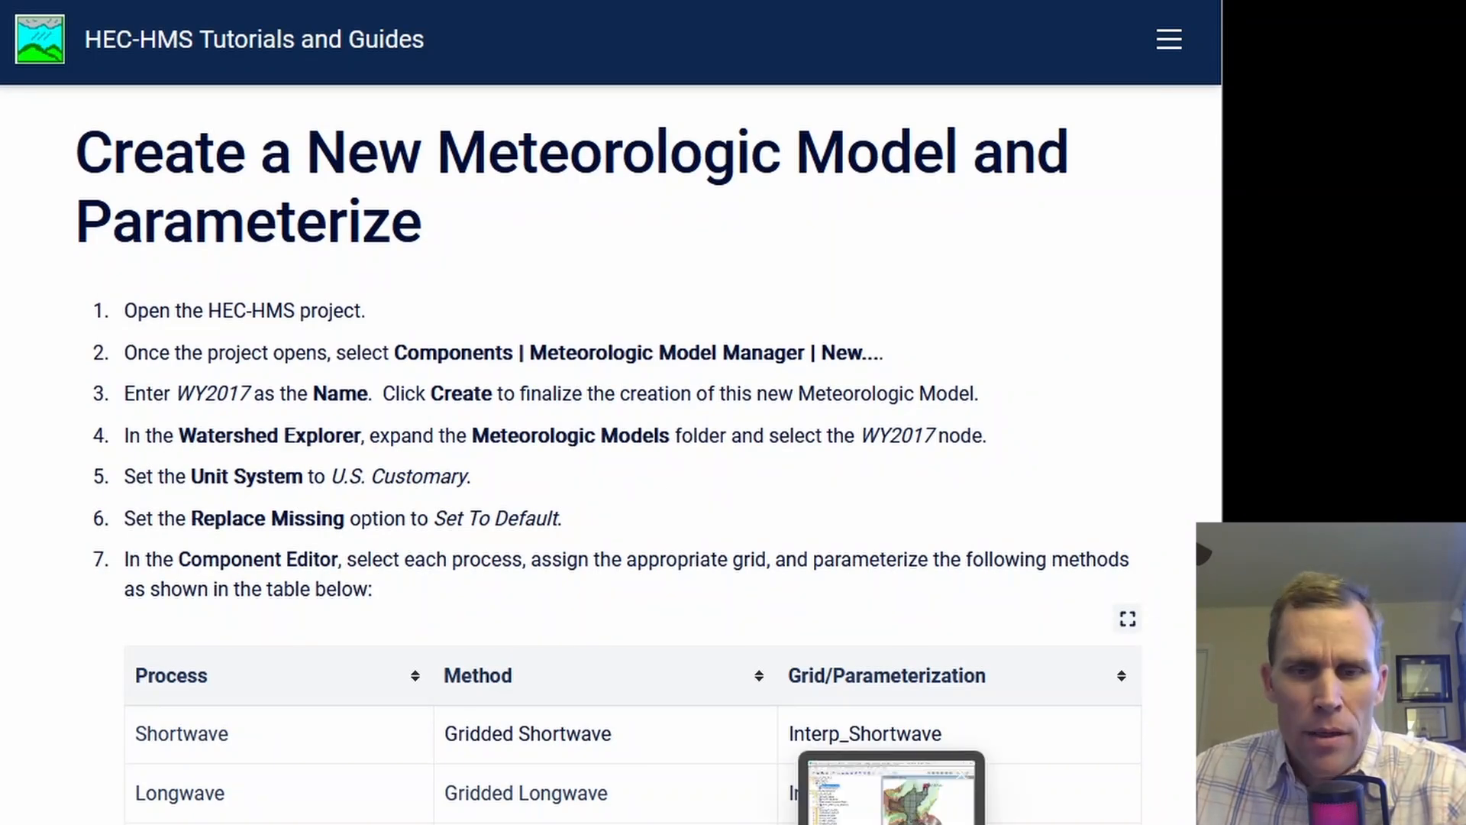
Step: Switch back to HEC-HMS and create a new meteorologic model named WY2017
left_click(892, 817)
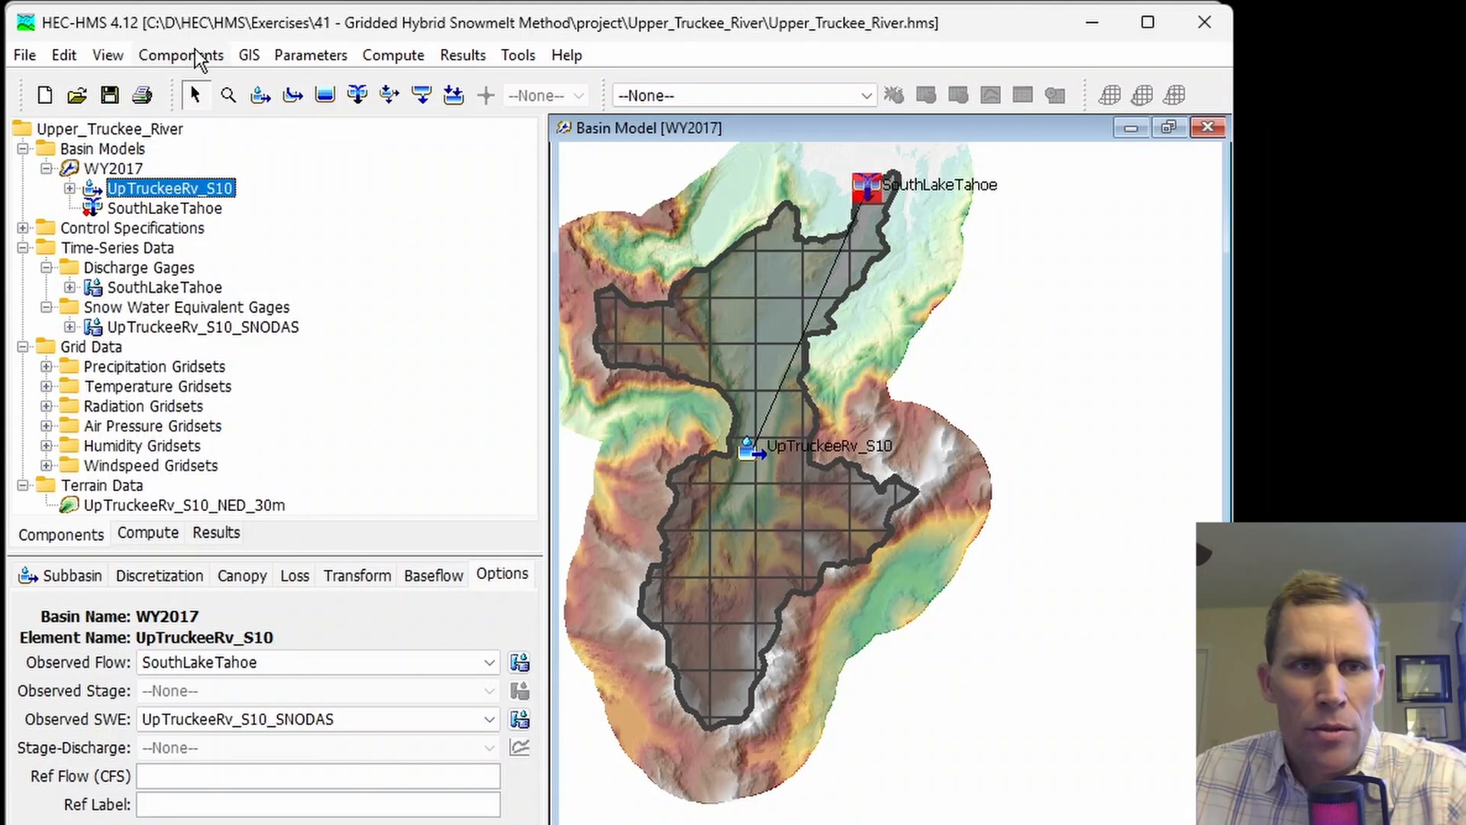
left_click(187, 55)
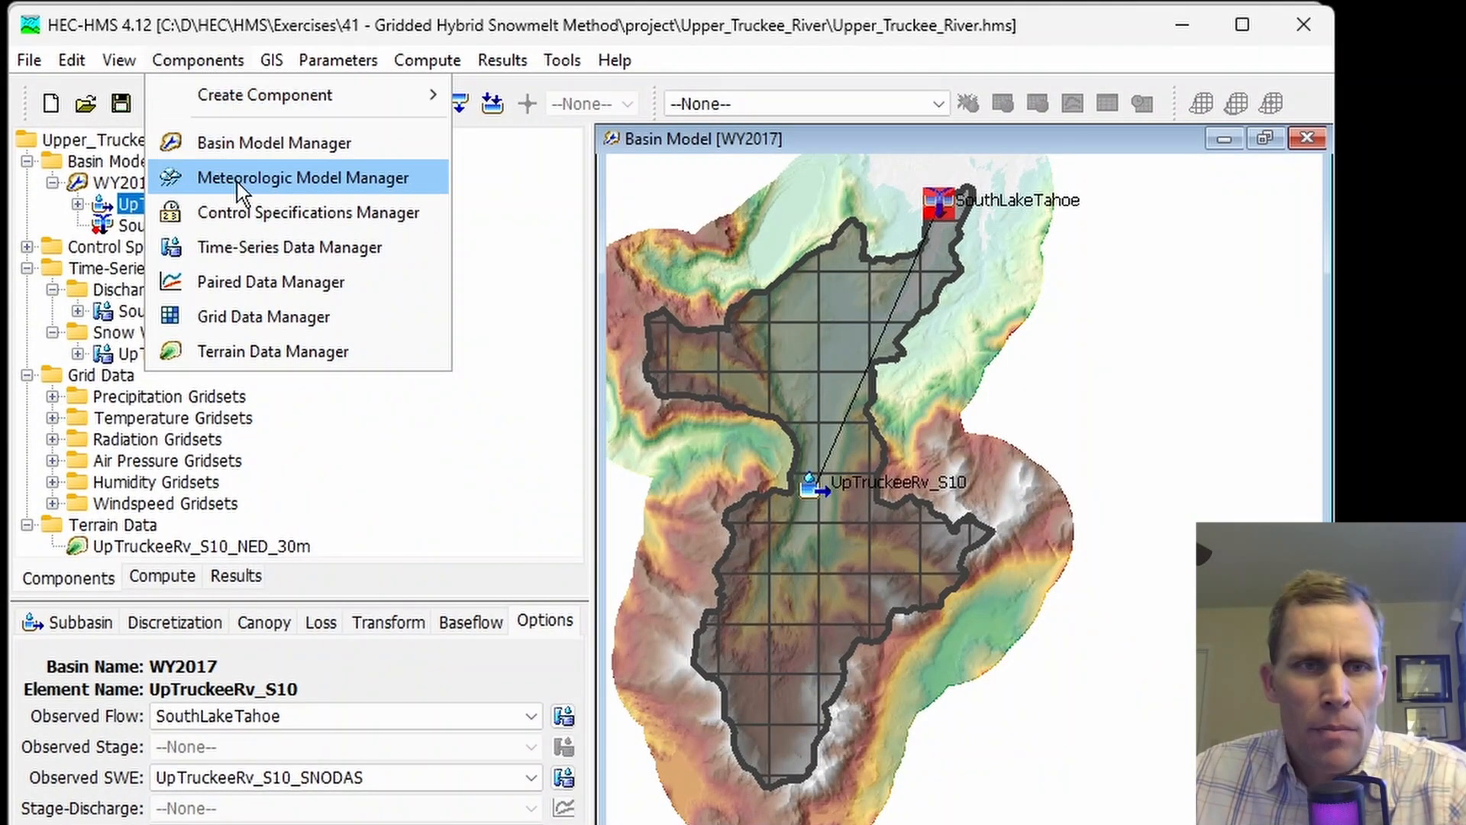
left_click(264, 180)
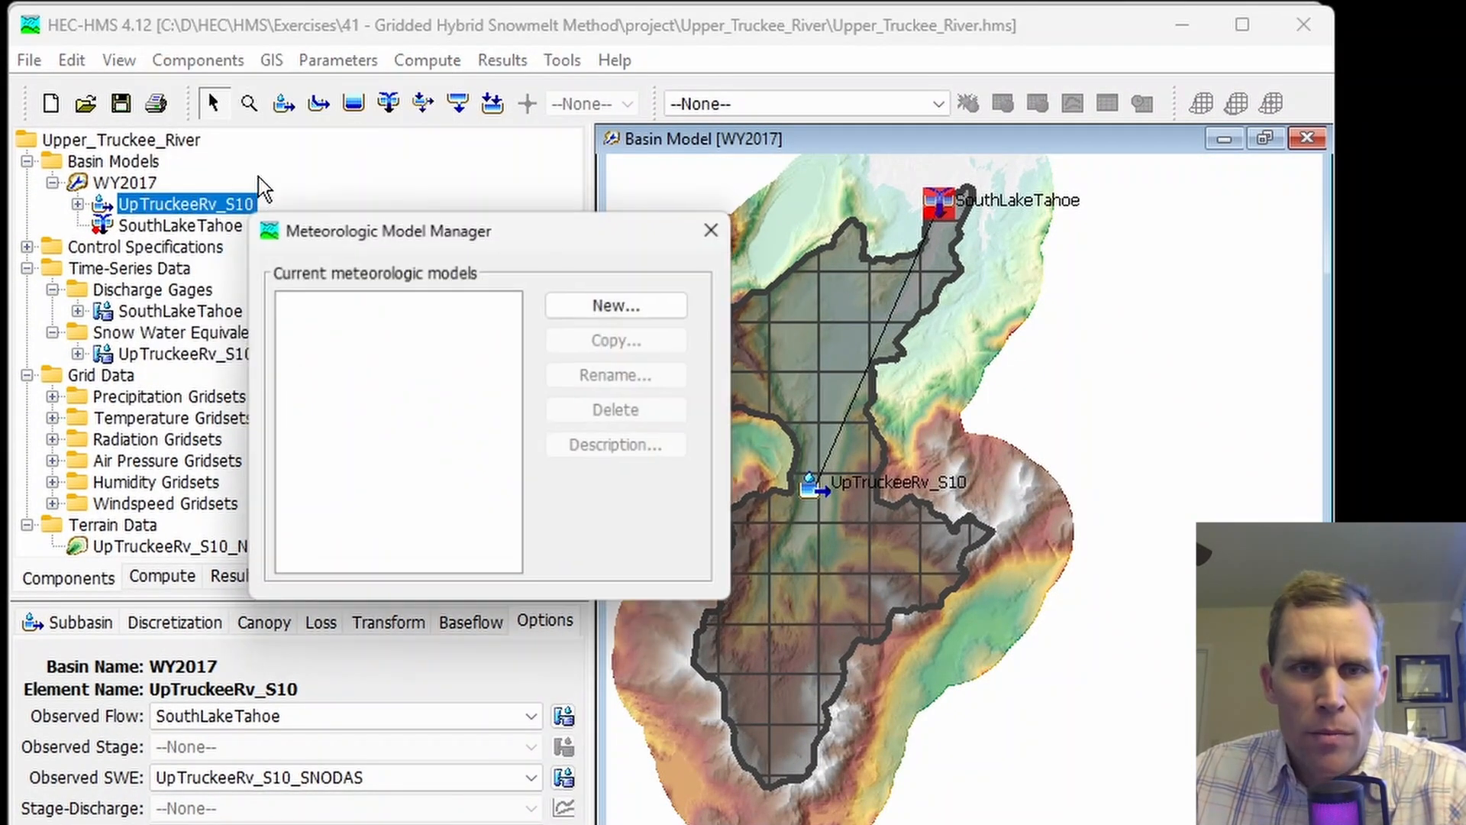
left_click(592, 304)
left_click_drag(358, 393, 223, 380)
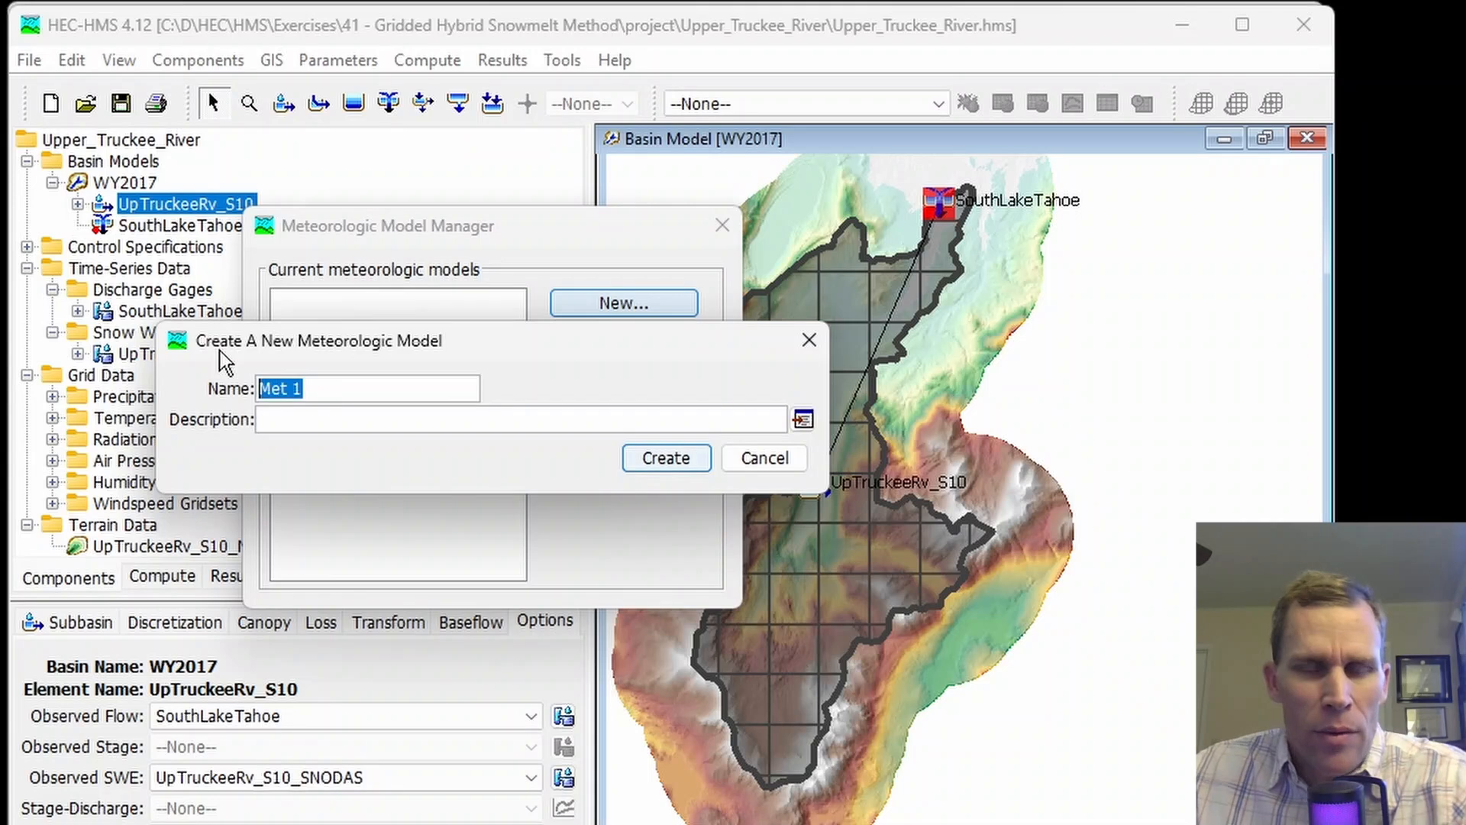
type("WY2017")
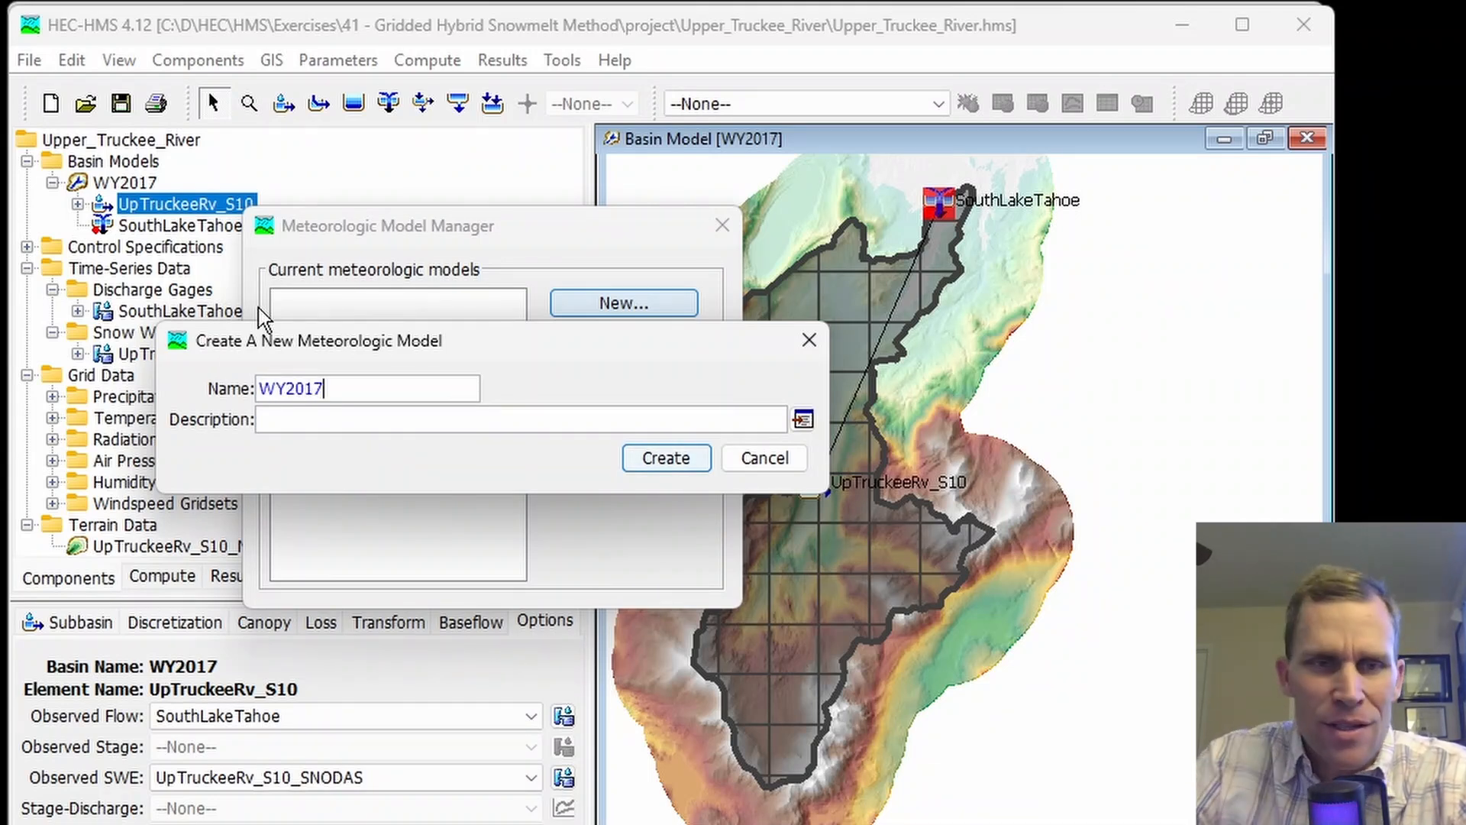
left_click(661, 466)
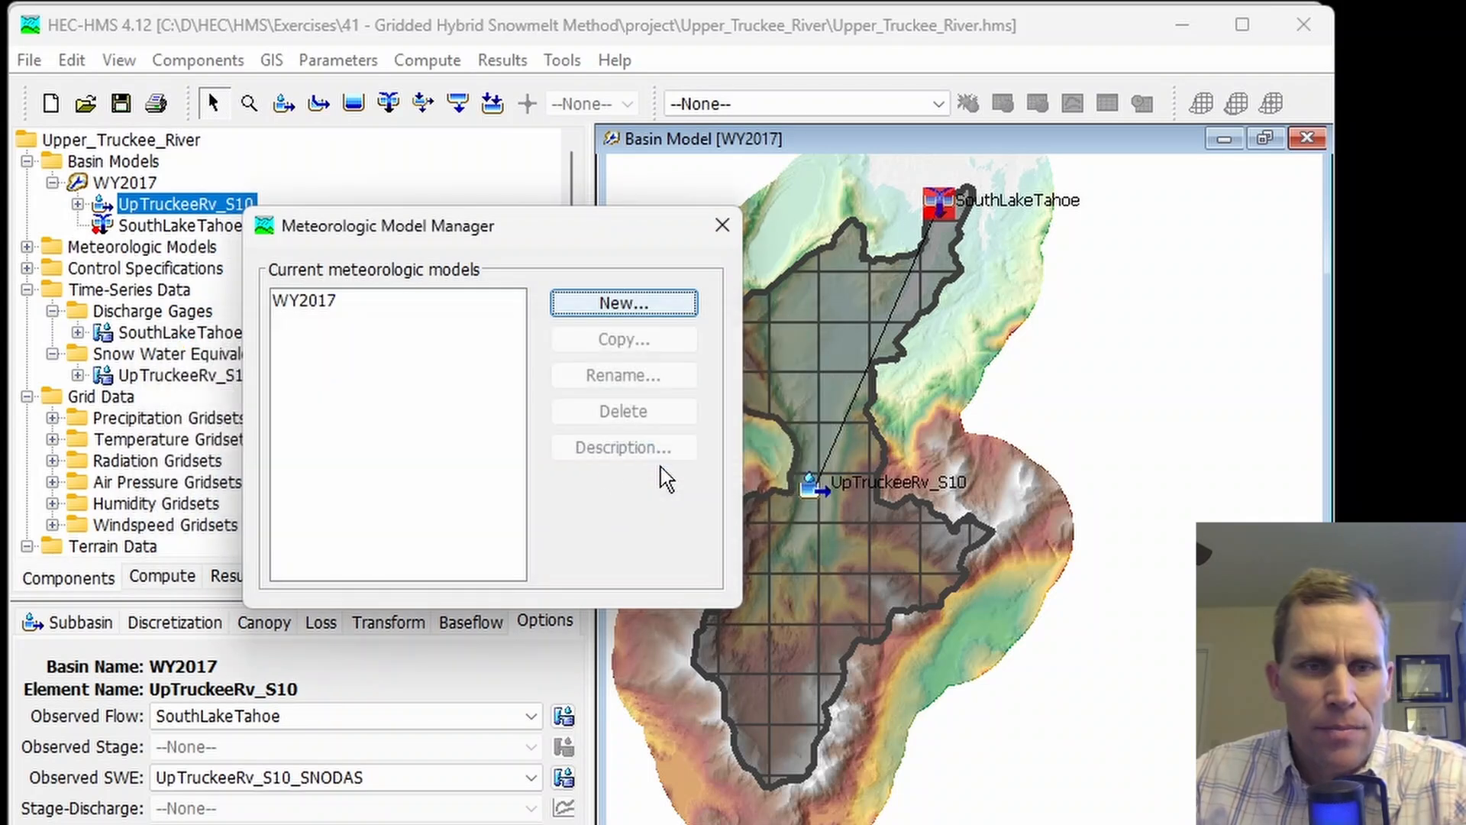
left_click(723, 226)
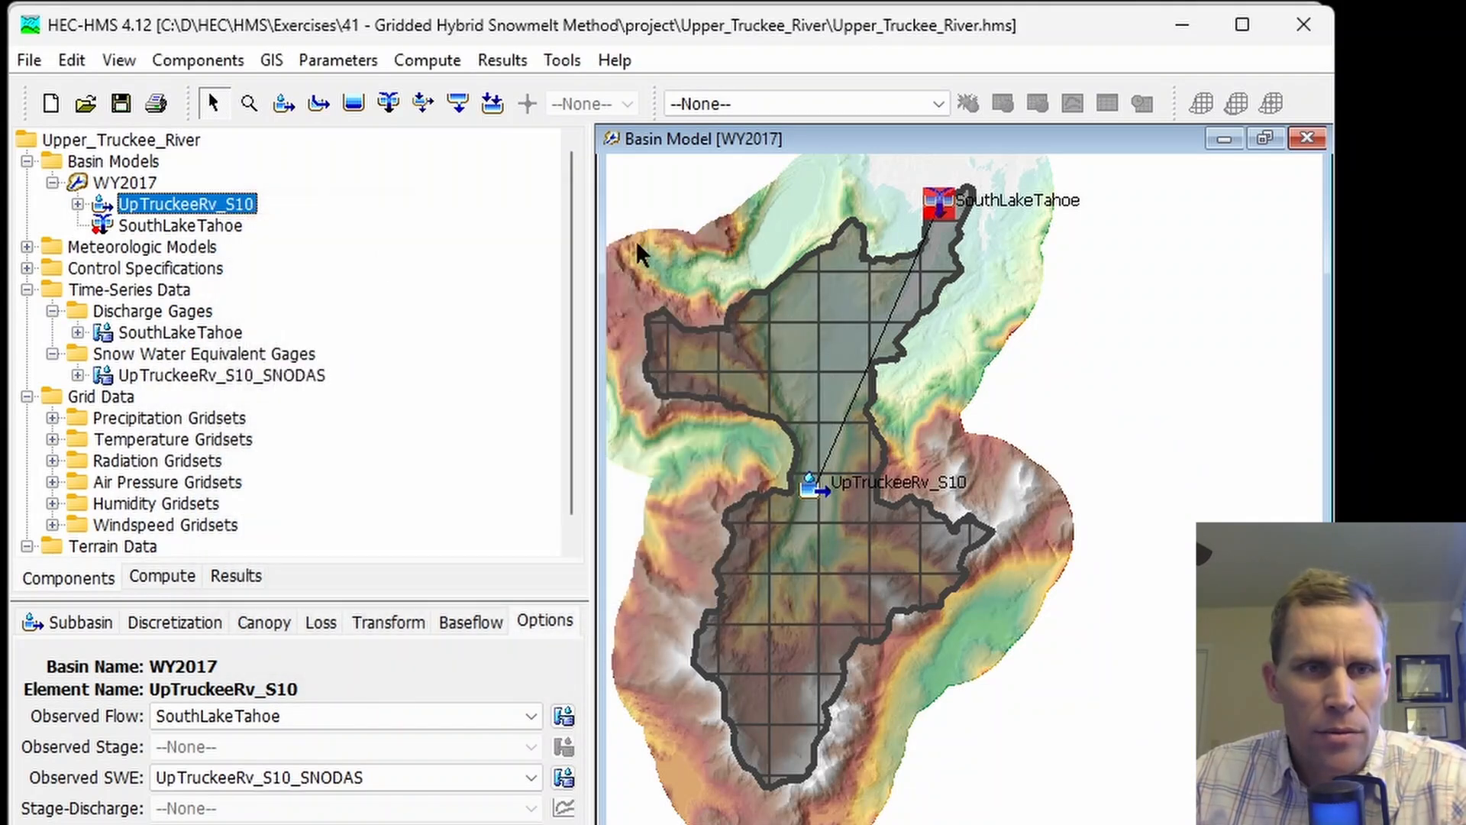
Step: Collapse the time-series and grid data, and open the WY2017 meteorologic model with its full list of settings in view
left_click(107, 252)
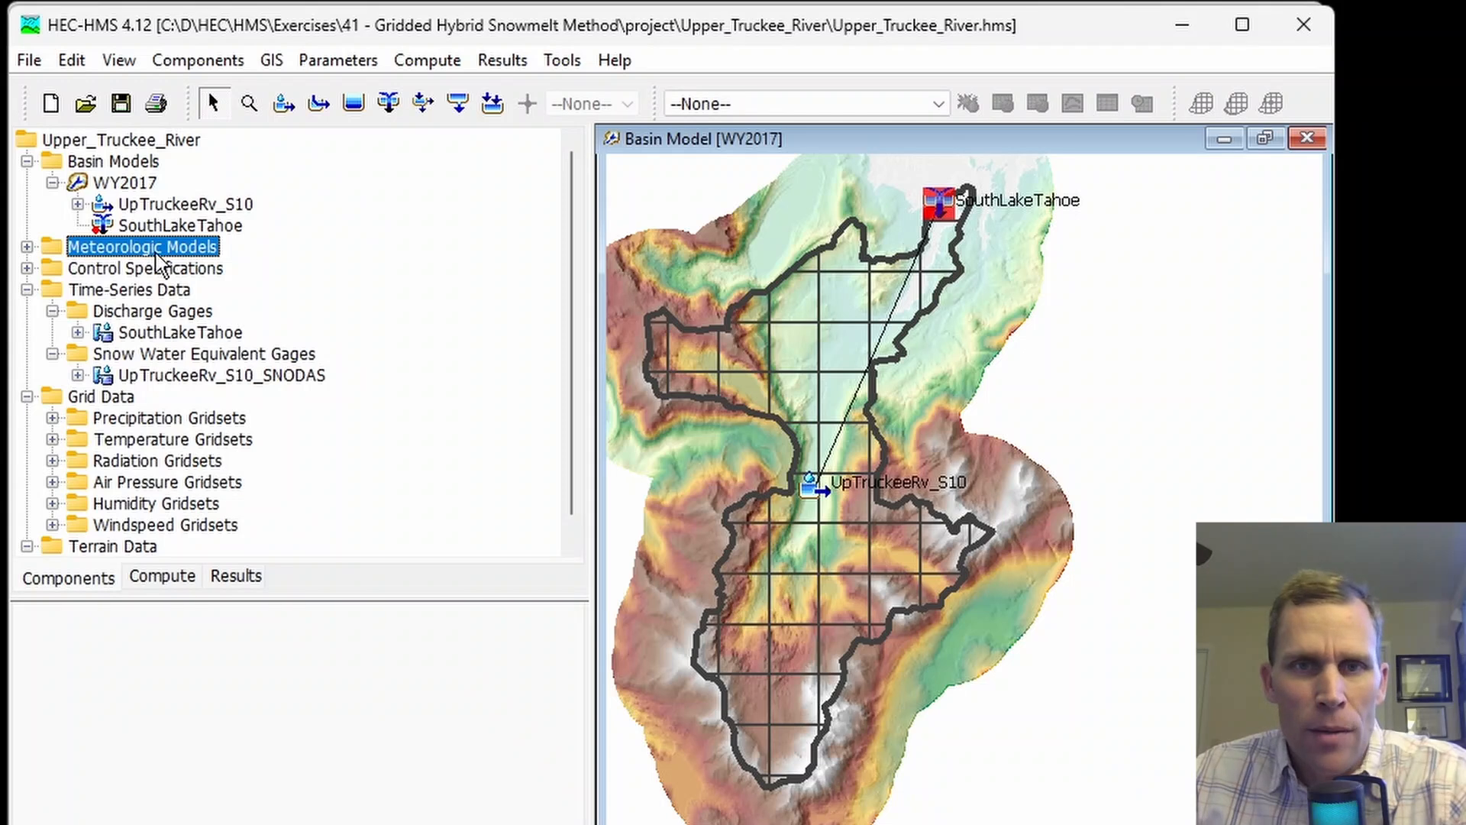
left_click(27, 290)
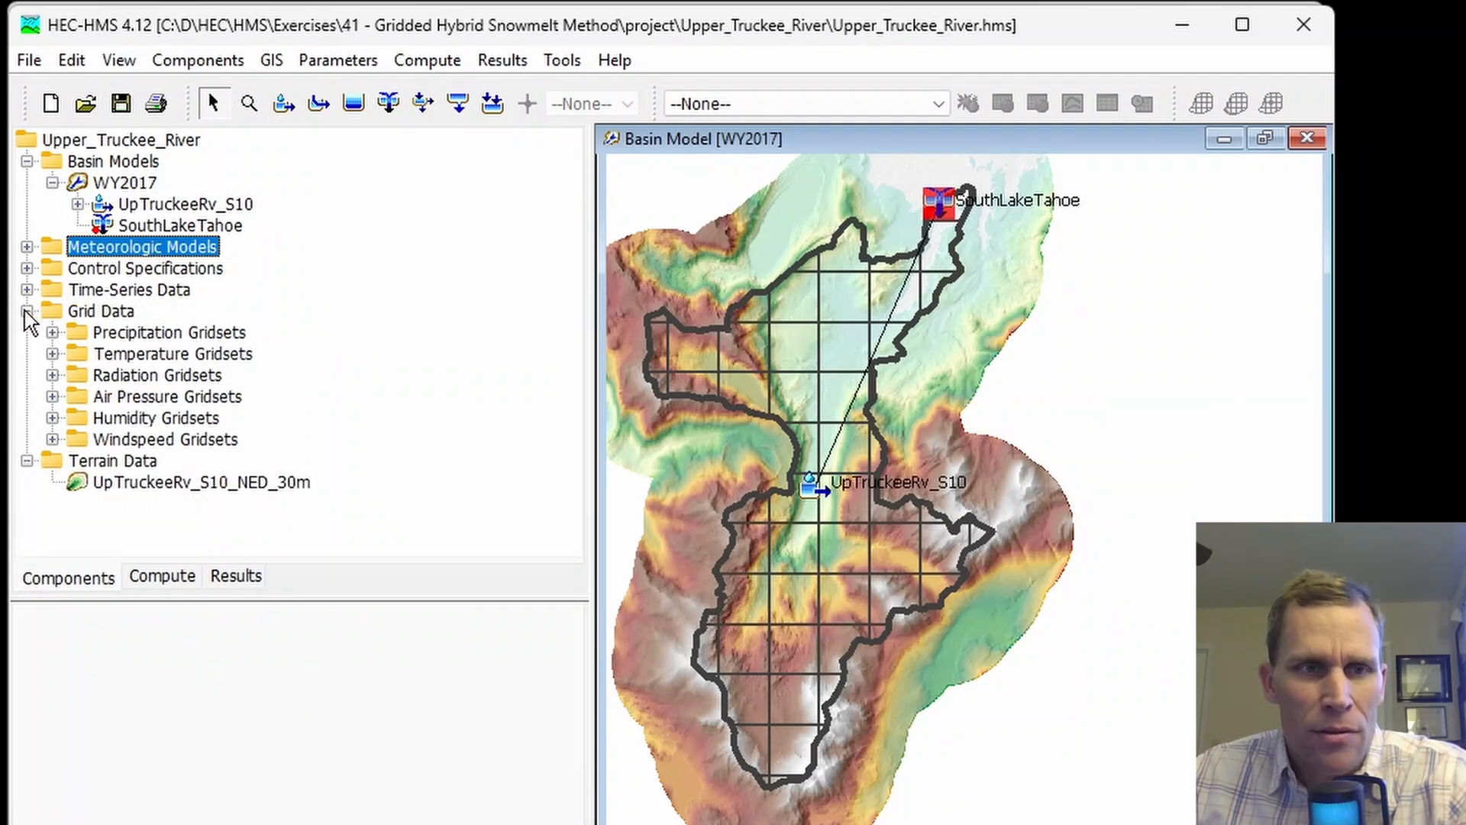
left_click(26, 311)
left_click(26, 247)
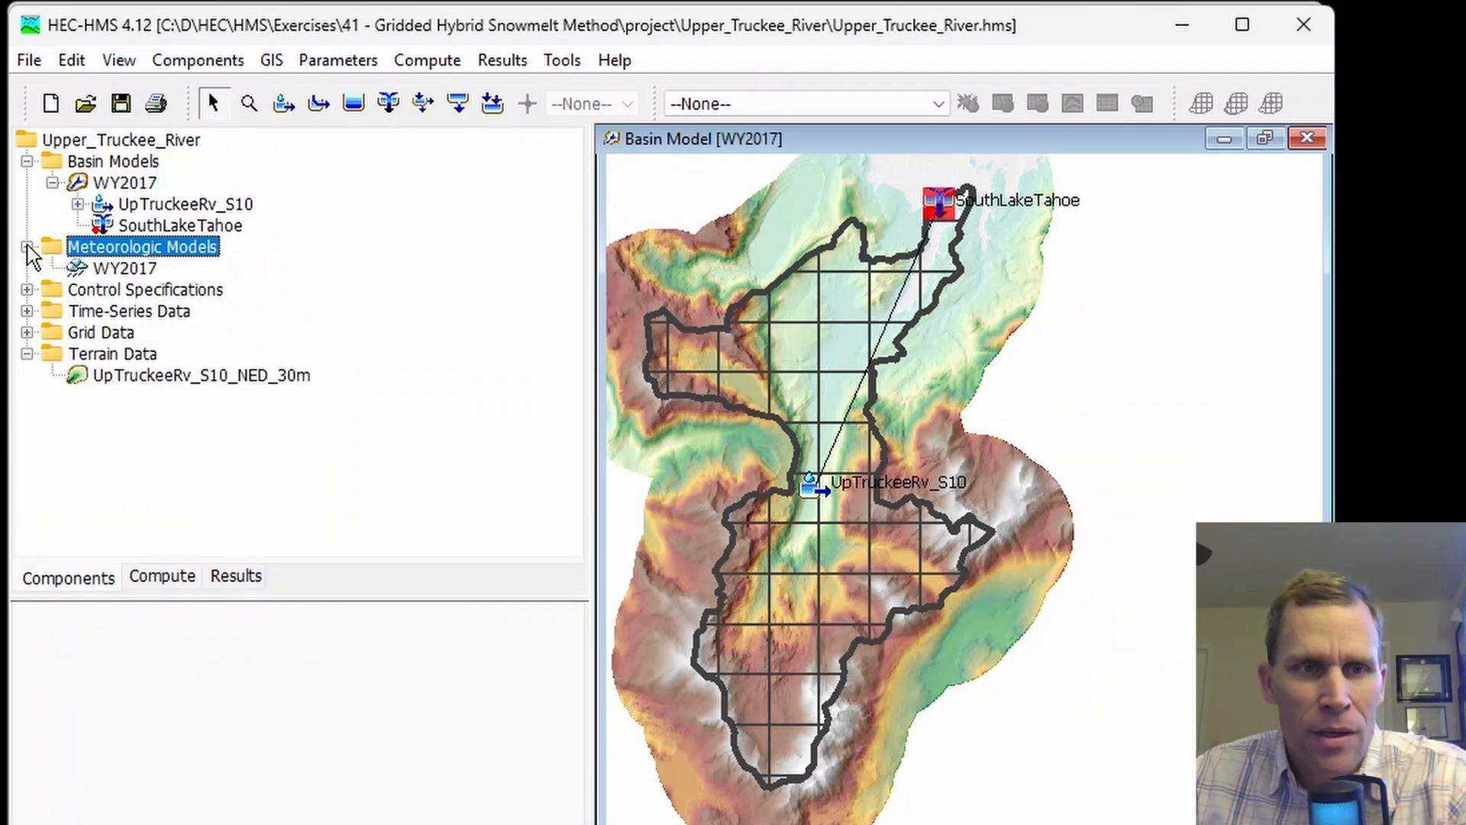
double_click(128, 273)
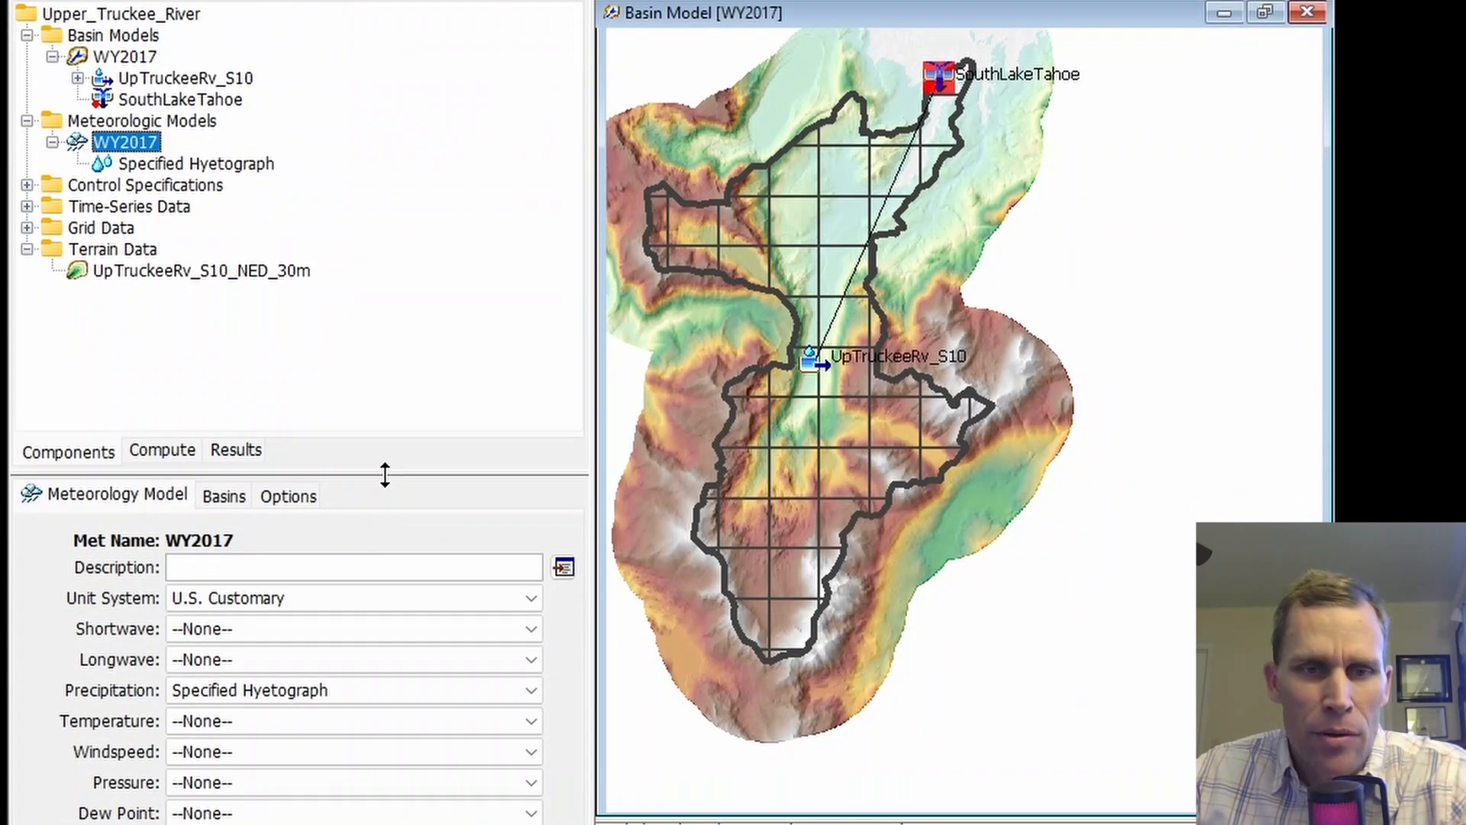
left_click_drag(400, 416, 400, 278)
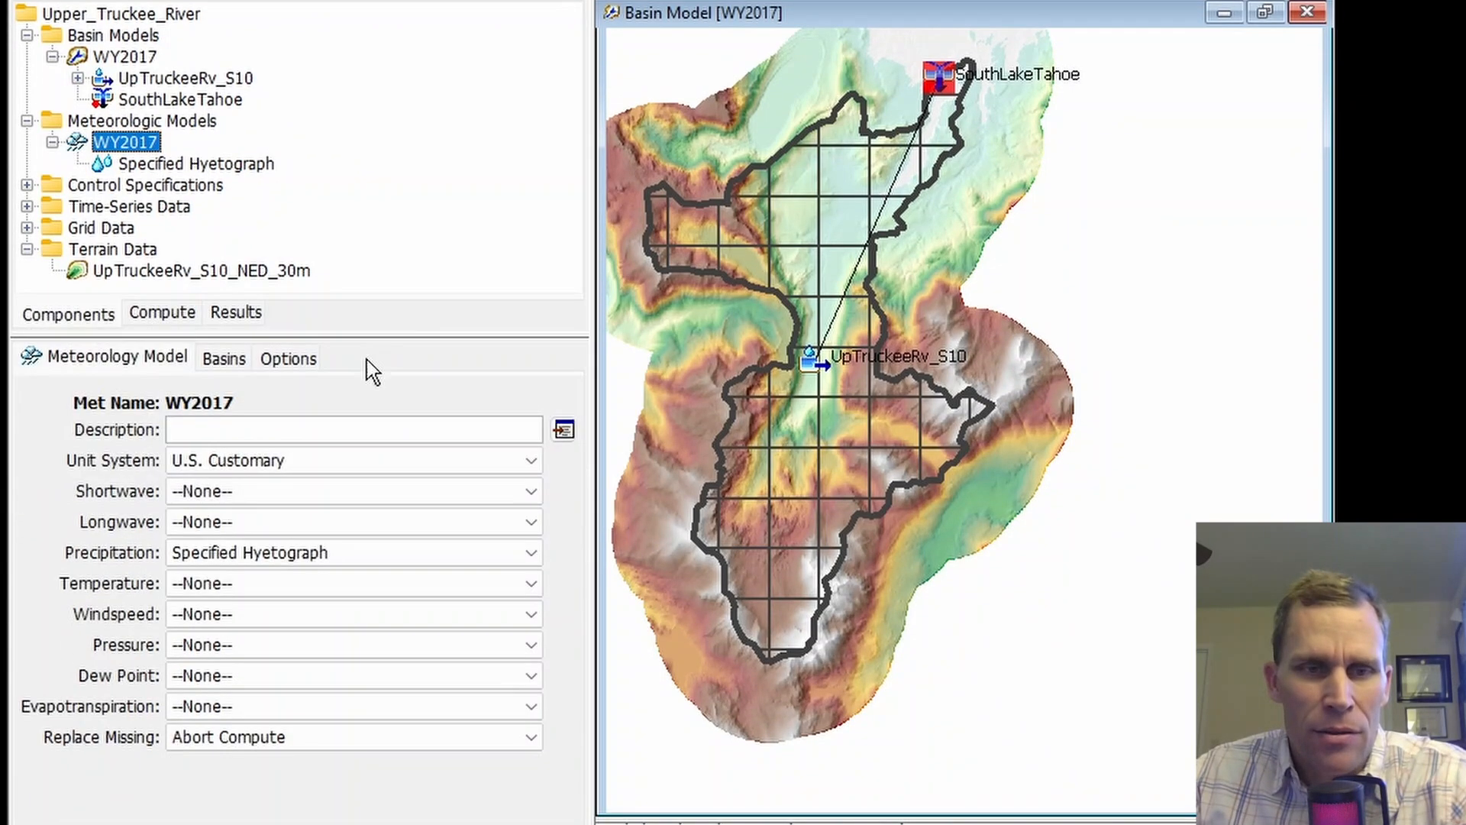
Step: Set the WY2017 meteorologic model's shortwave method to Gridded Shortwave and its longwave method to Gridded Longwave
left_click(217, 493)
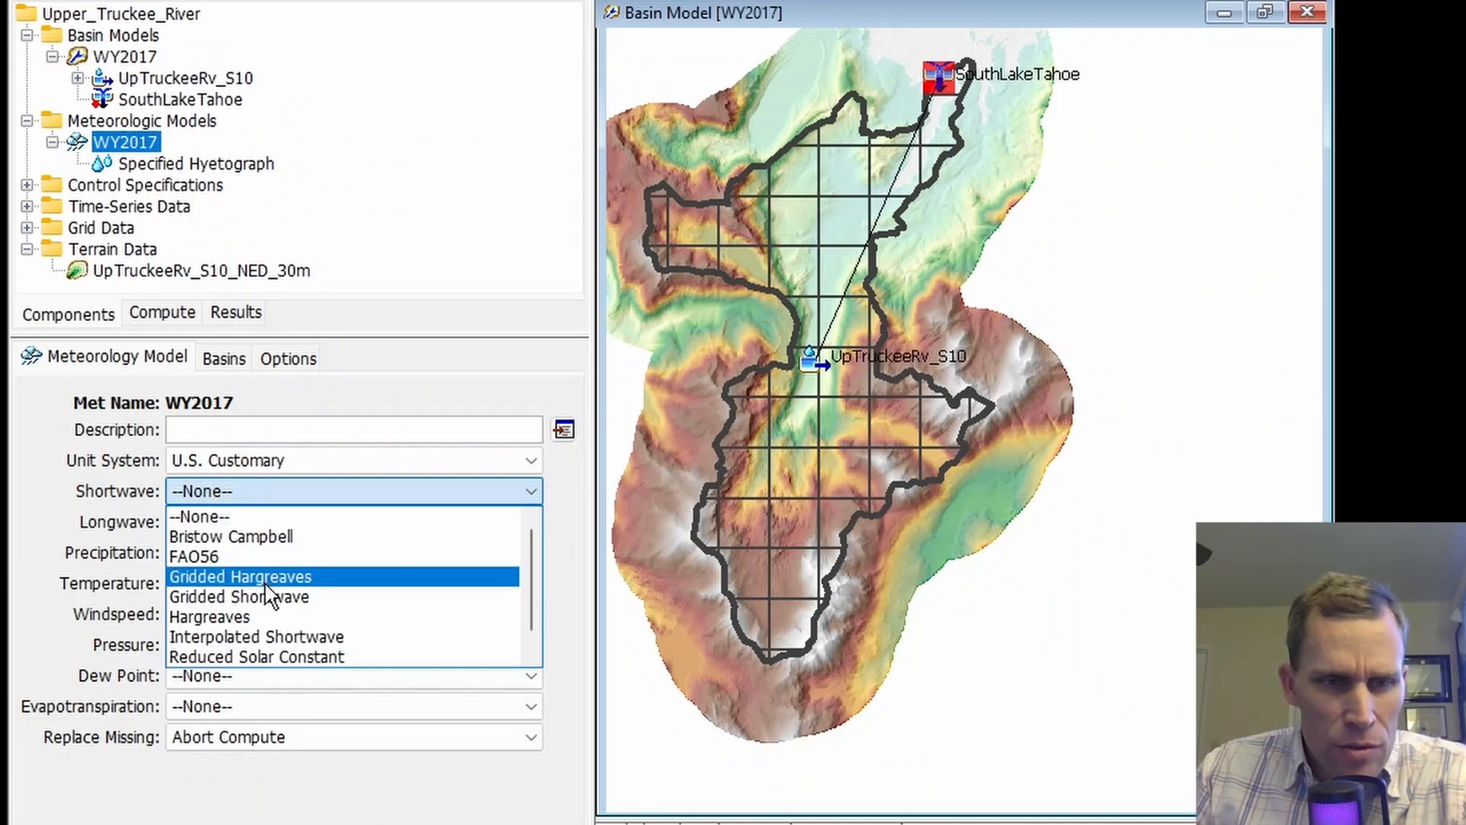
left_click(271, 600)
left_click(222, 524)
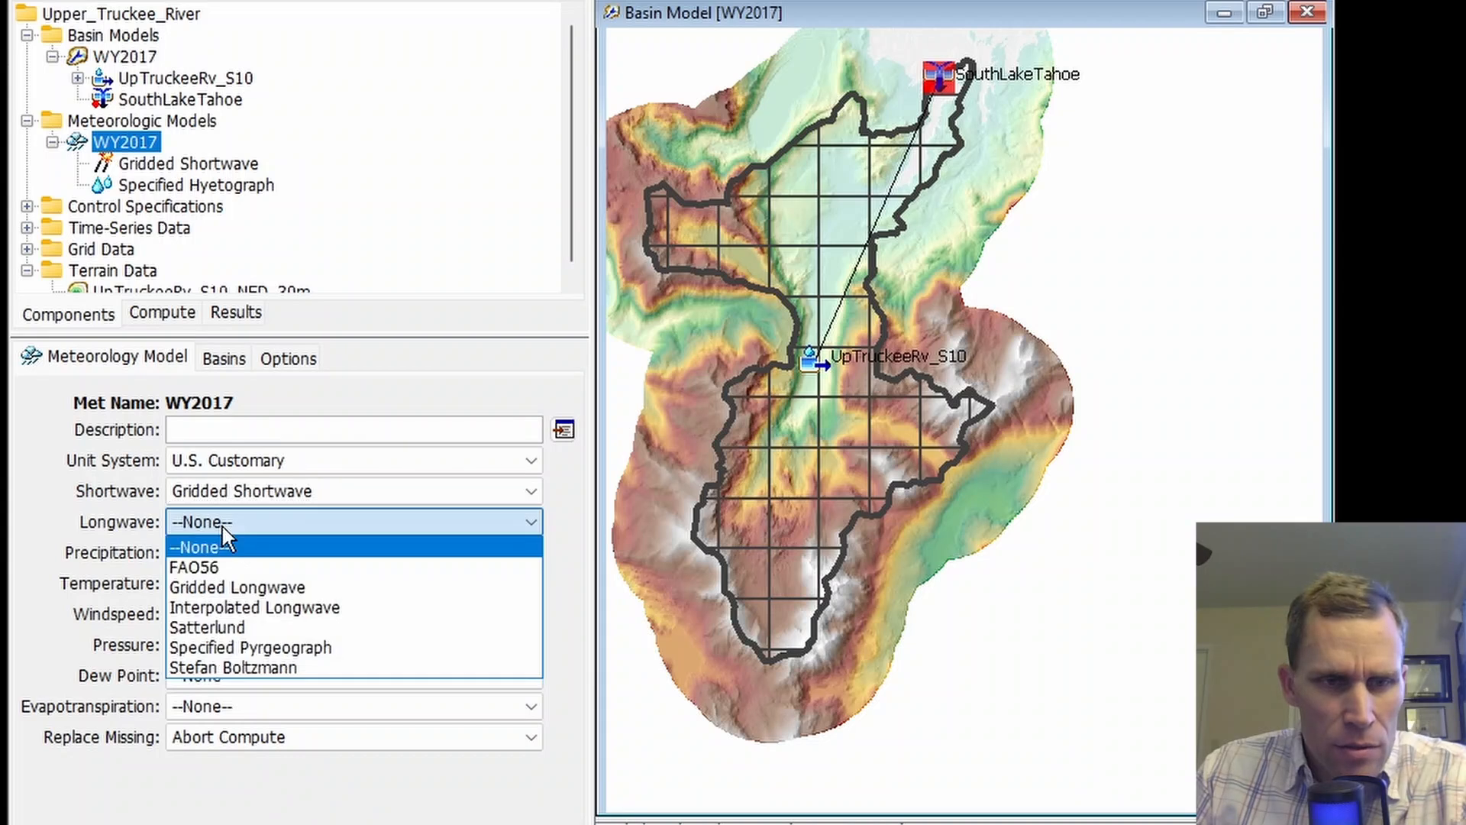
left_click(259, 588)
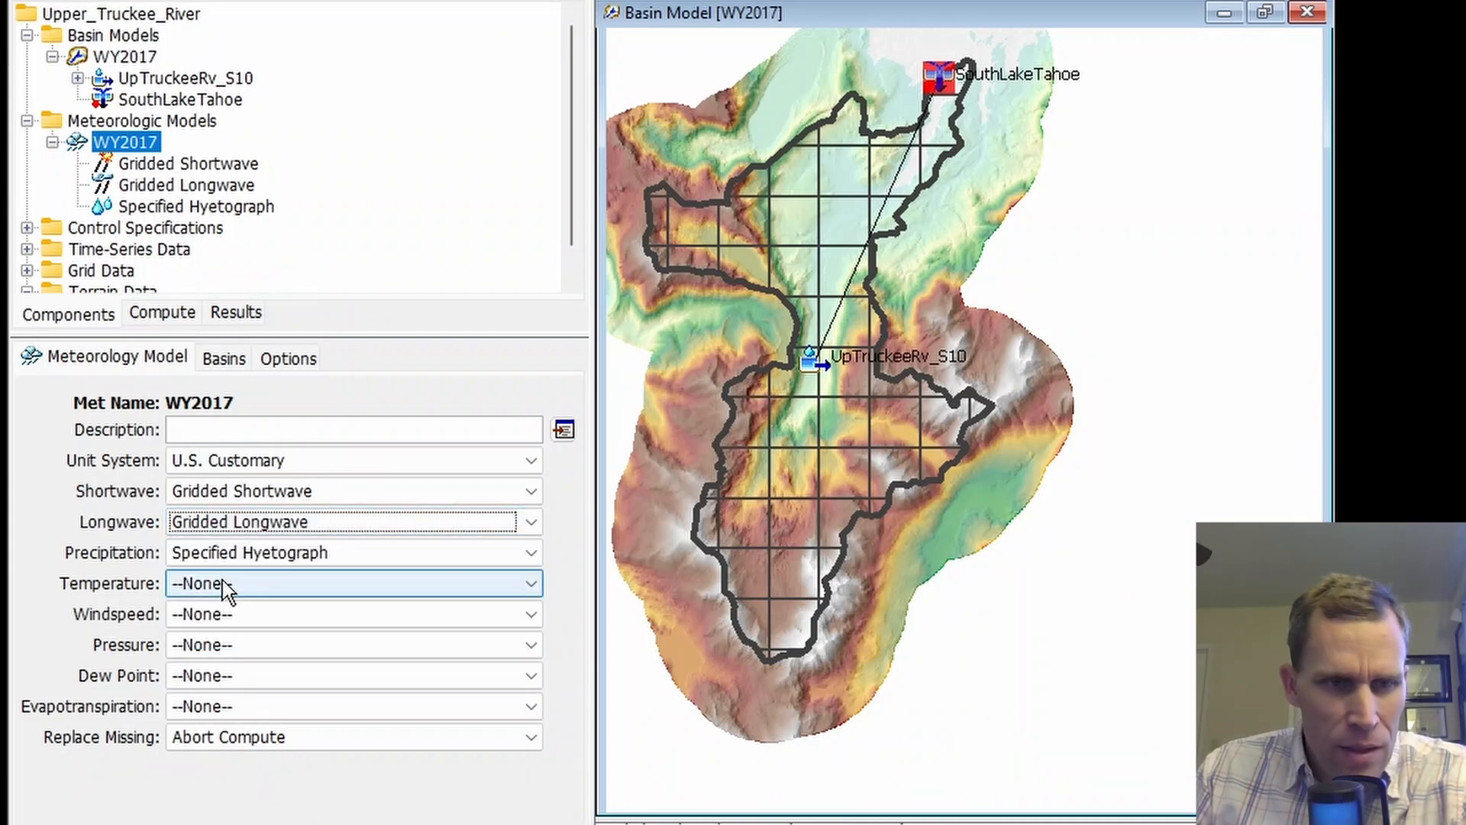
Step: Set the precipitation method to Gridded Precipitation and the temperature method to Gridded Temperature for the WY2017 meteorologic model
left_click(216, 564)
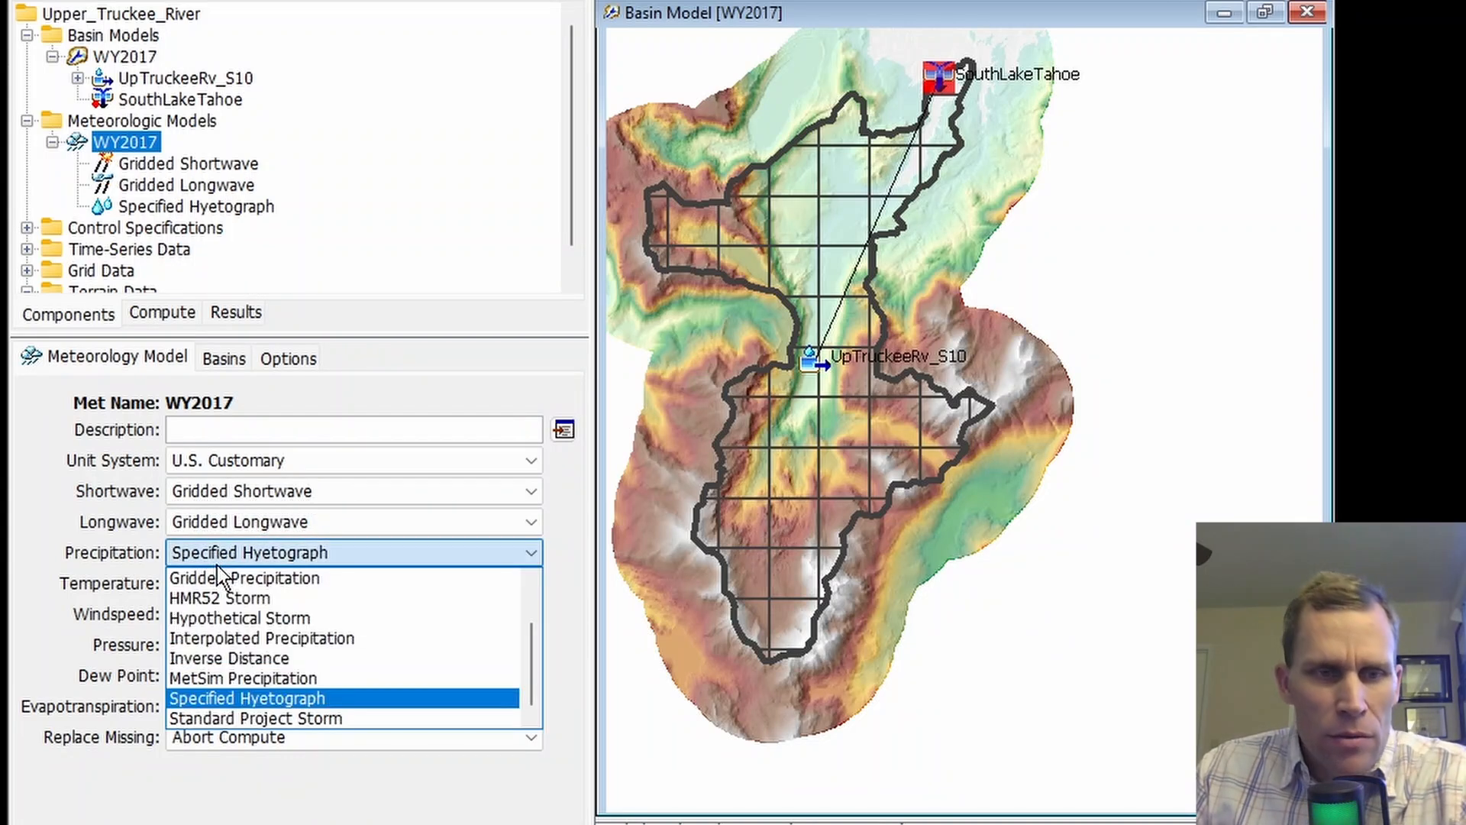
left_click(236, 578)
left_click(236, 583)
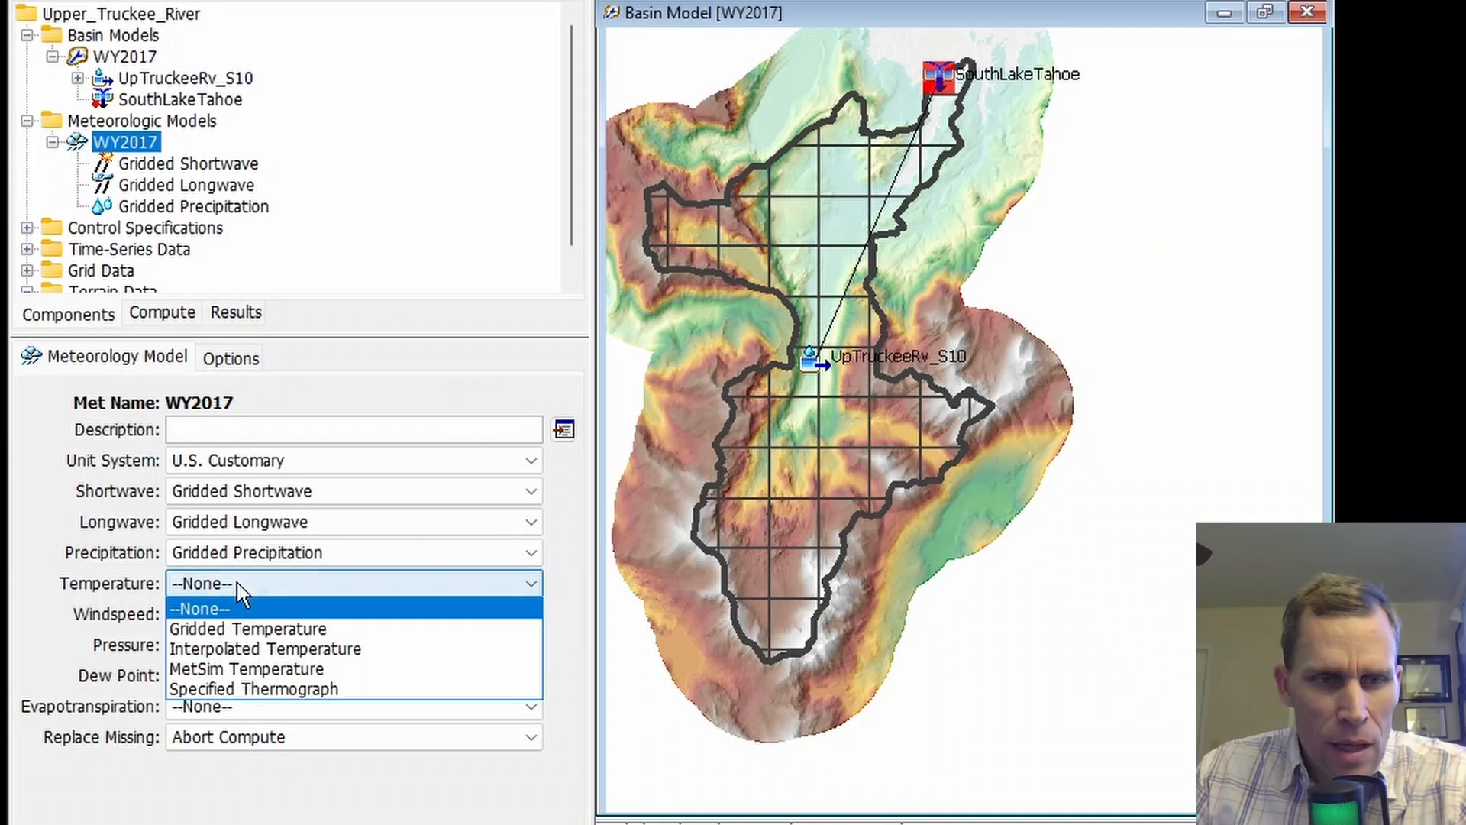
left_click(252, 631)
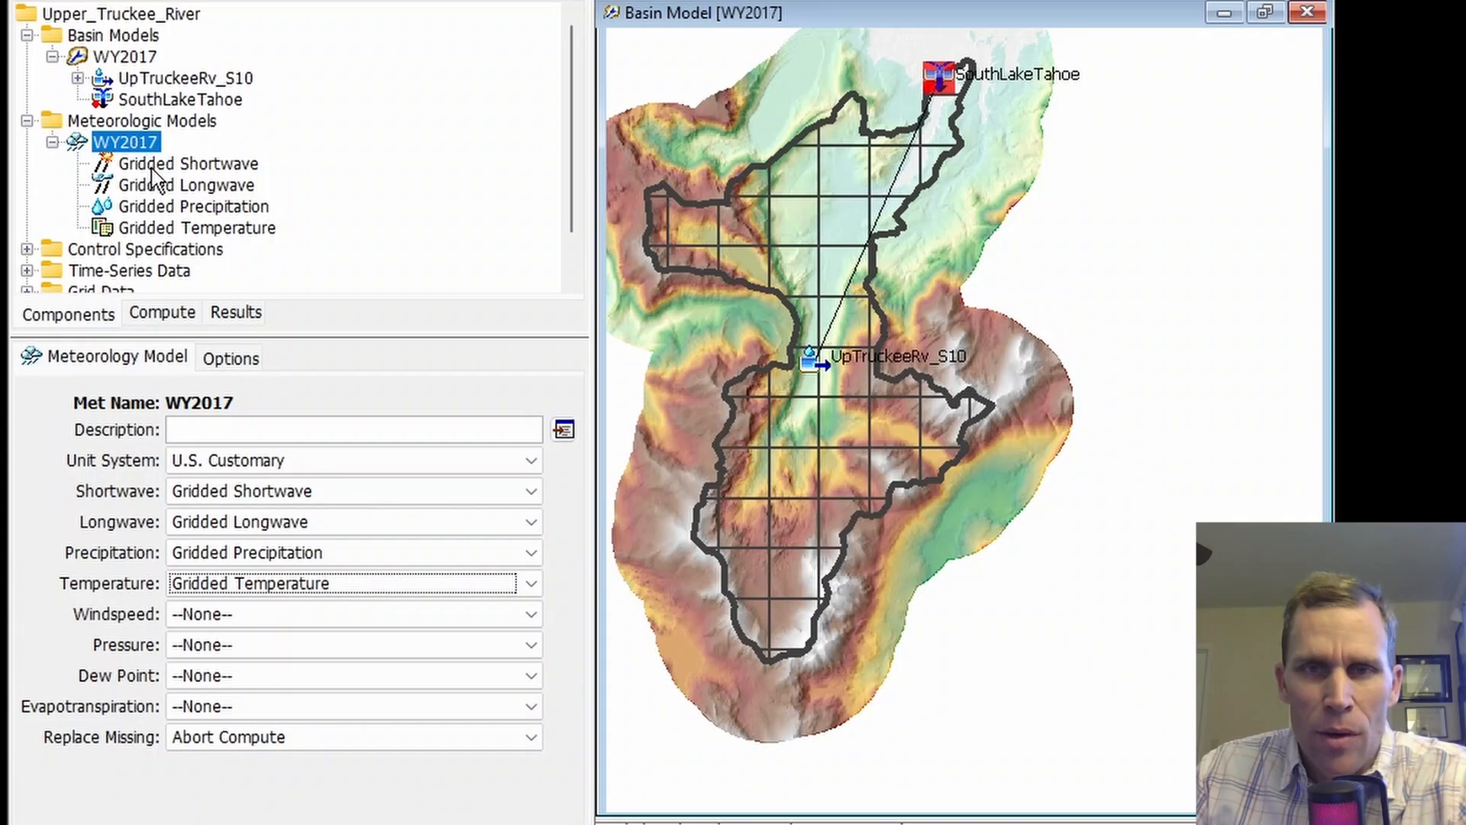
Step: Set the WY2017 meteorologic model's windspeed method to Gridded Windspeed and its pressure method to Gridded Pressure
left_click(197, 614)
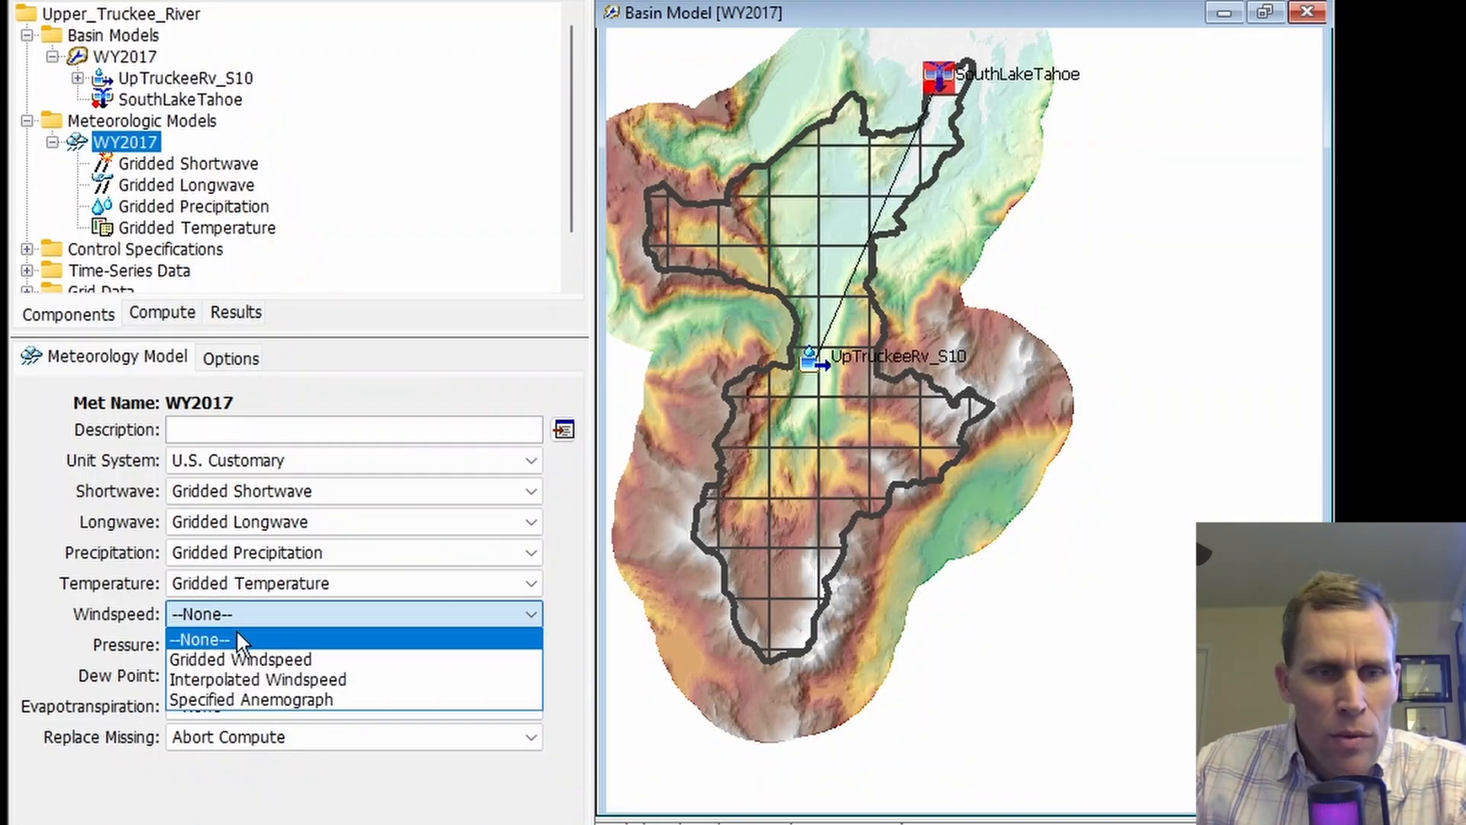
left_click(260, 657)
left_click(259, 648)
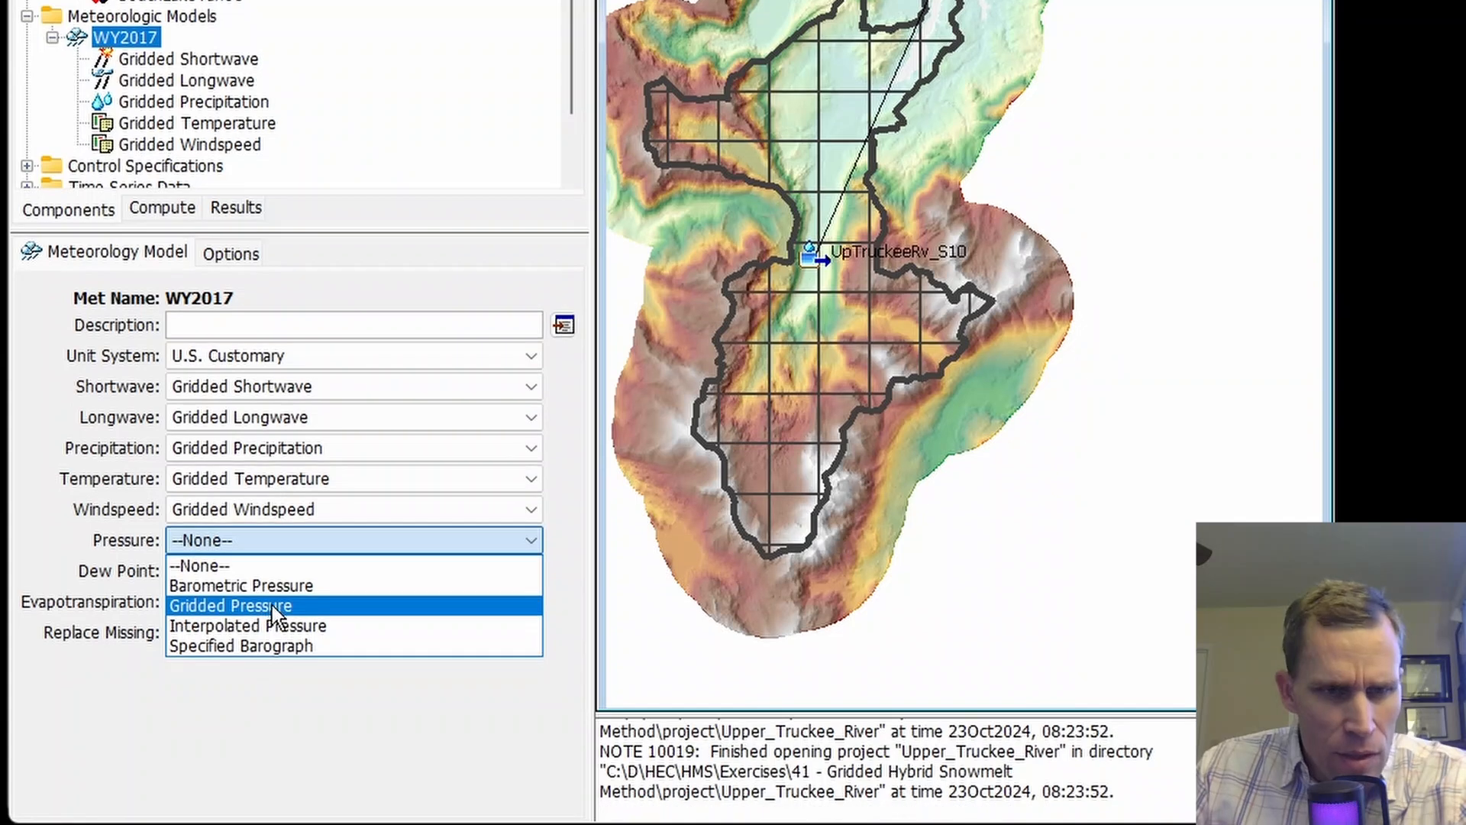
left_click(271, 710)
Step: Set the WY2017 model's dew point method to Gridded Humidity and its evapotranspiration method to Gridded Hamon
left_click(258, 569)
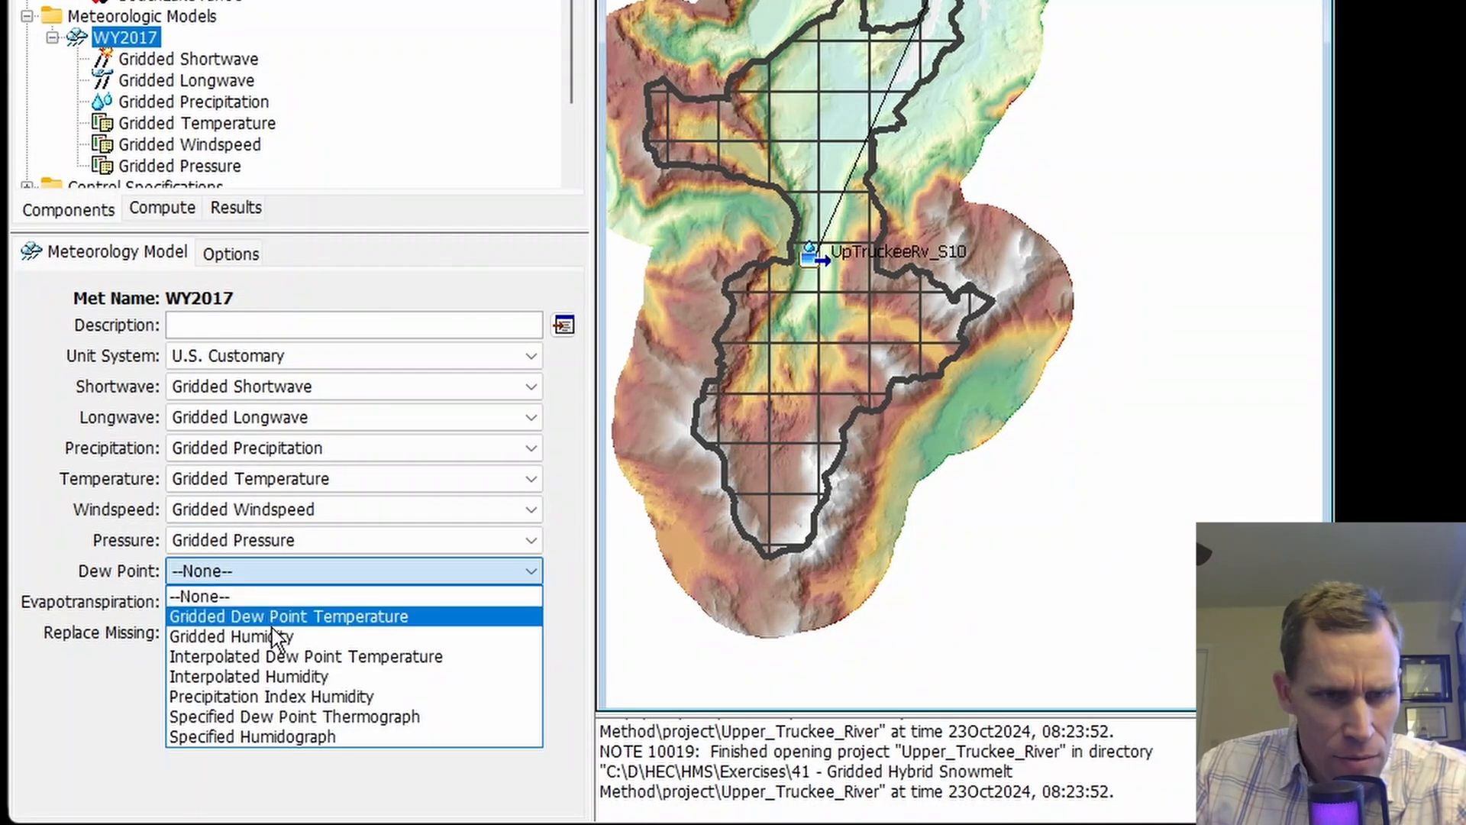
left_click(276, 634)
left_click(261, 600)
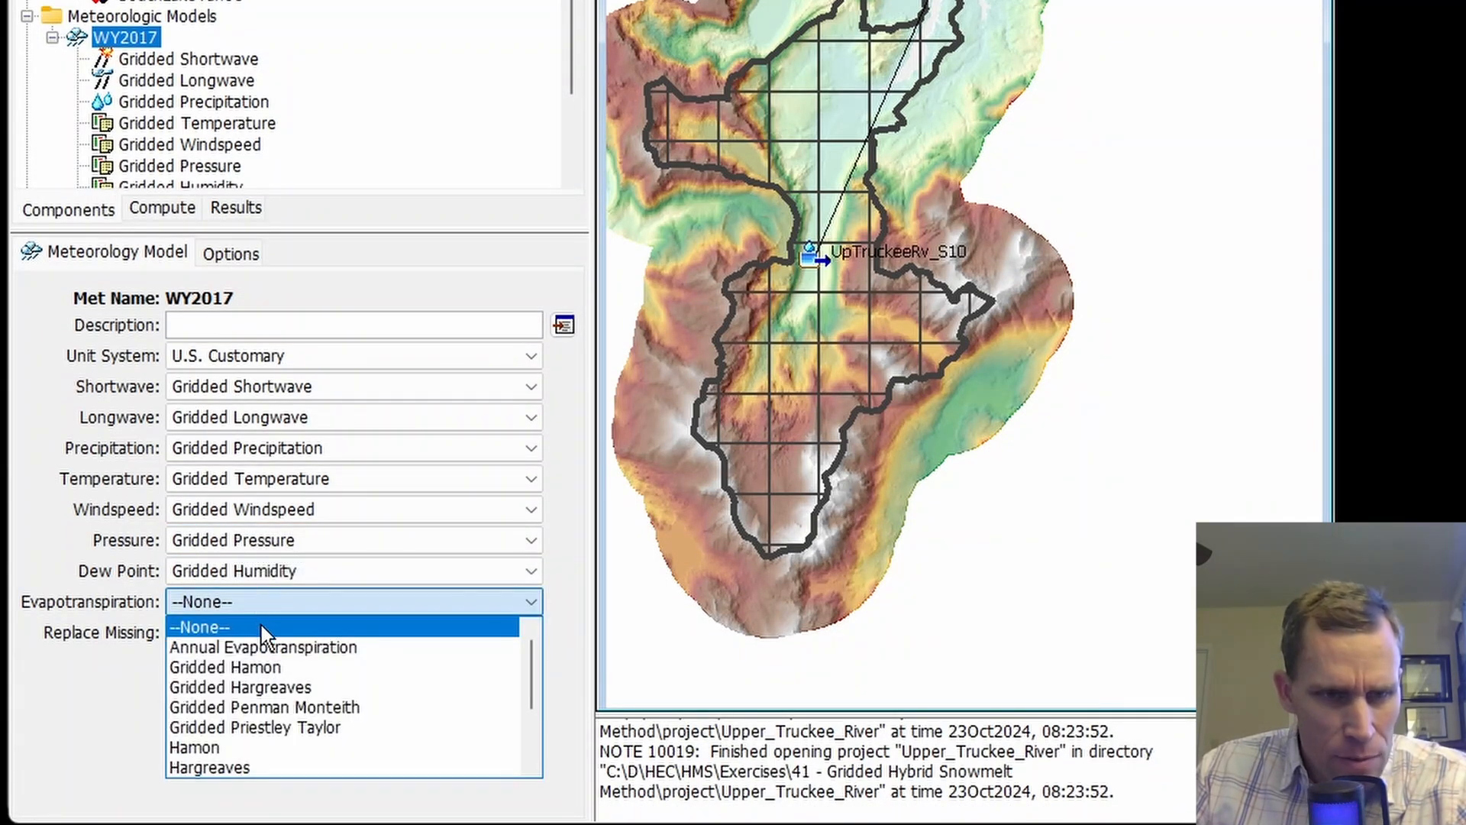
left_click(276, 667)
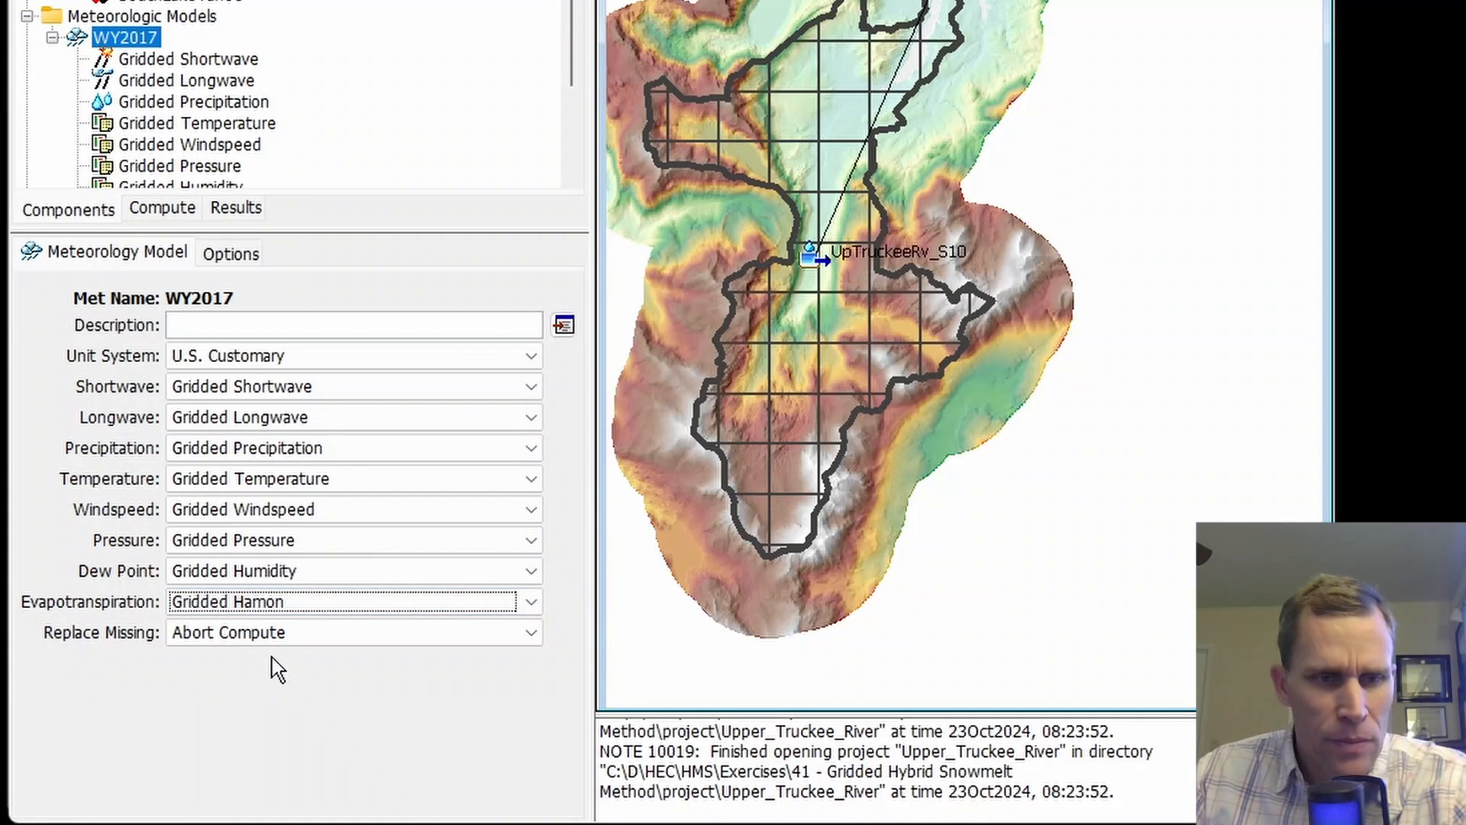
Step: Set the WY2017 model's Replace Missing option to Set To Default, and enlarge the component tree to show all its gridded methods
left_click(217, 637)
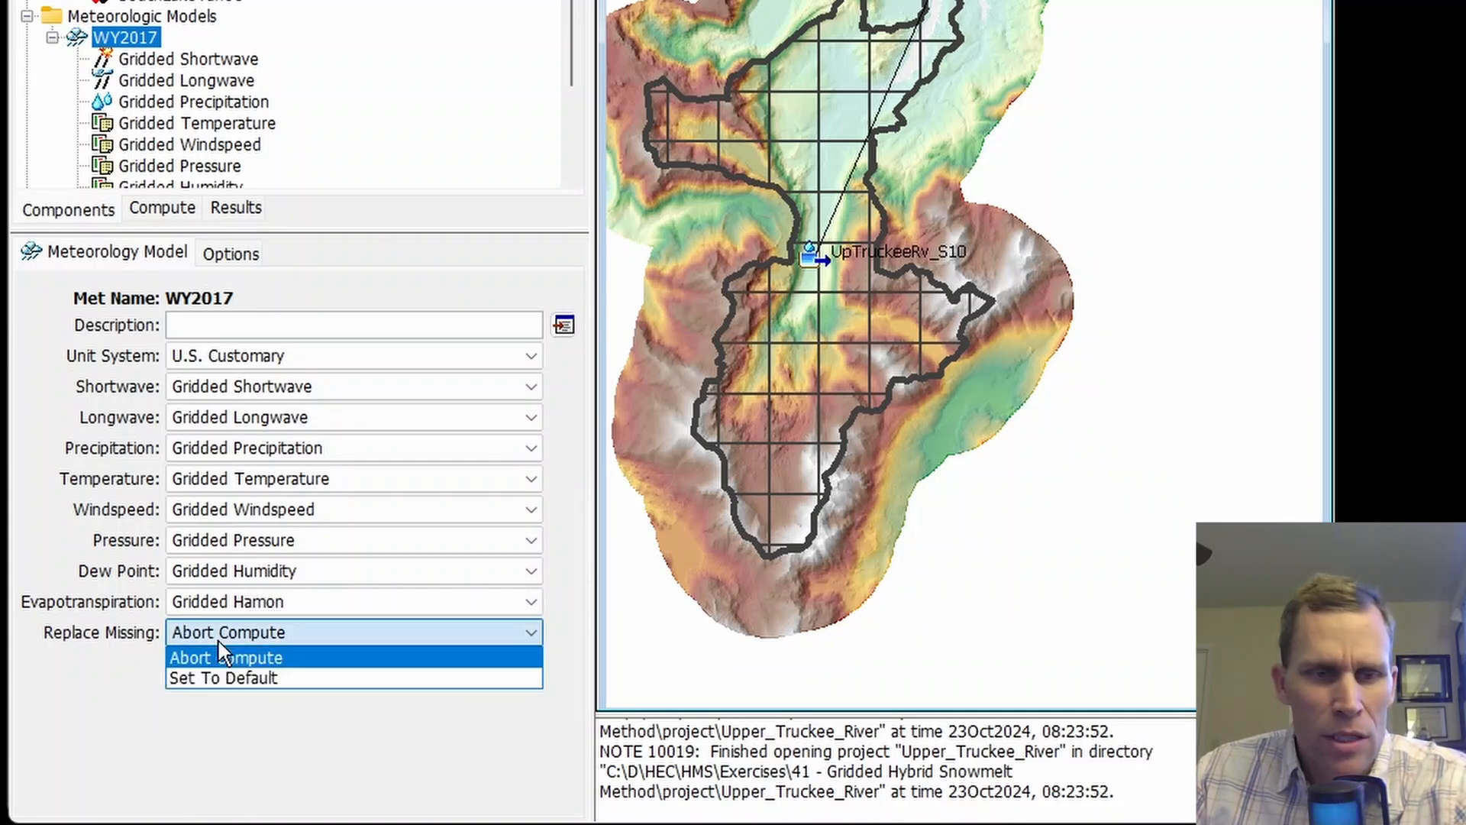
left_click(241, 677)
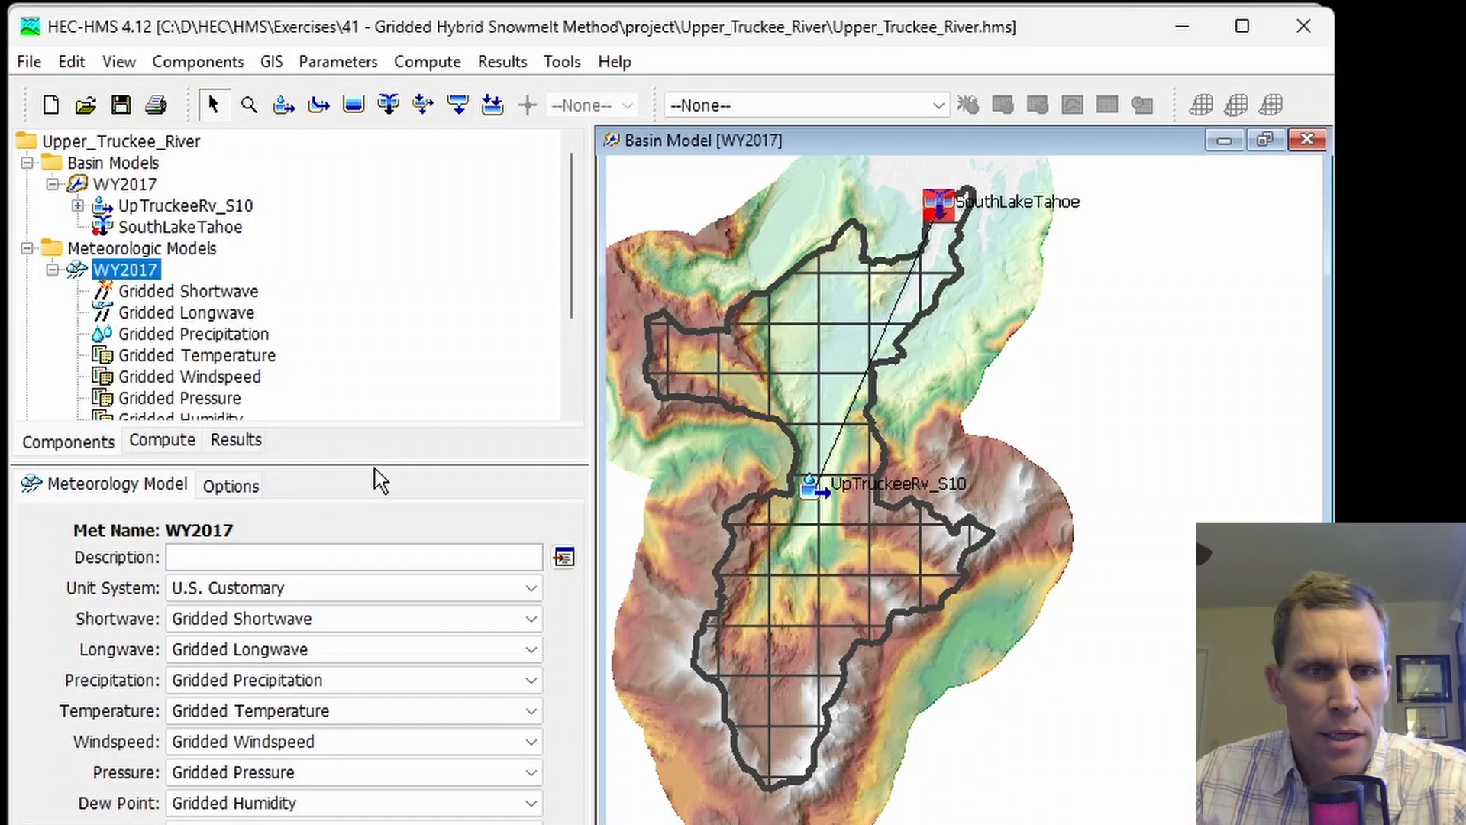
left_click_drag(370, 463, 371, 555)
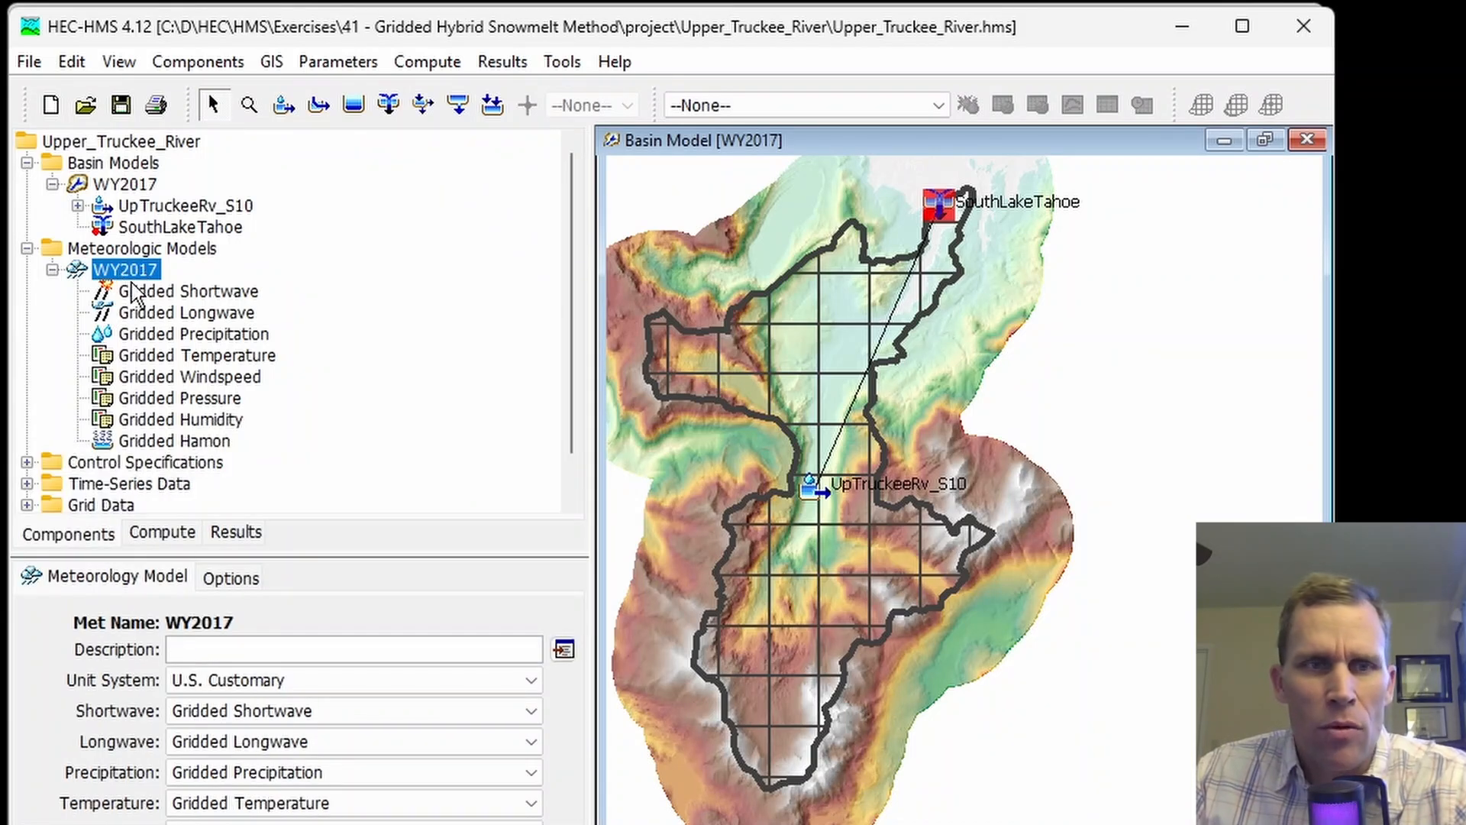
Step: Assign the Interp_Shortwave grid to WY2017's Gridded Shortwave method and the Interp_Longwave grid to its Gridded Longwave method
left_click(174, 293)
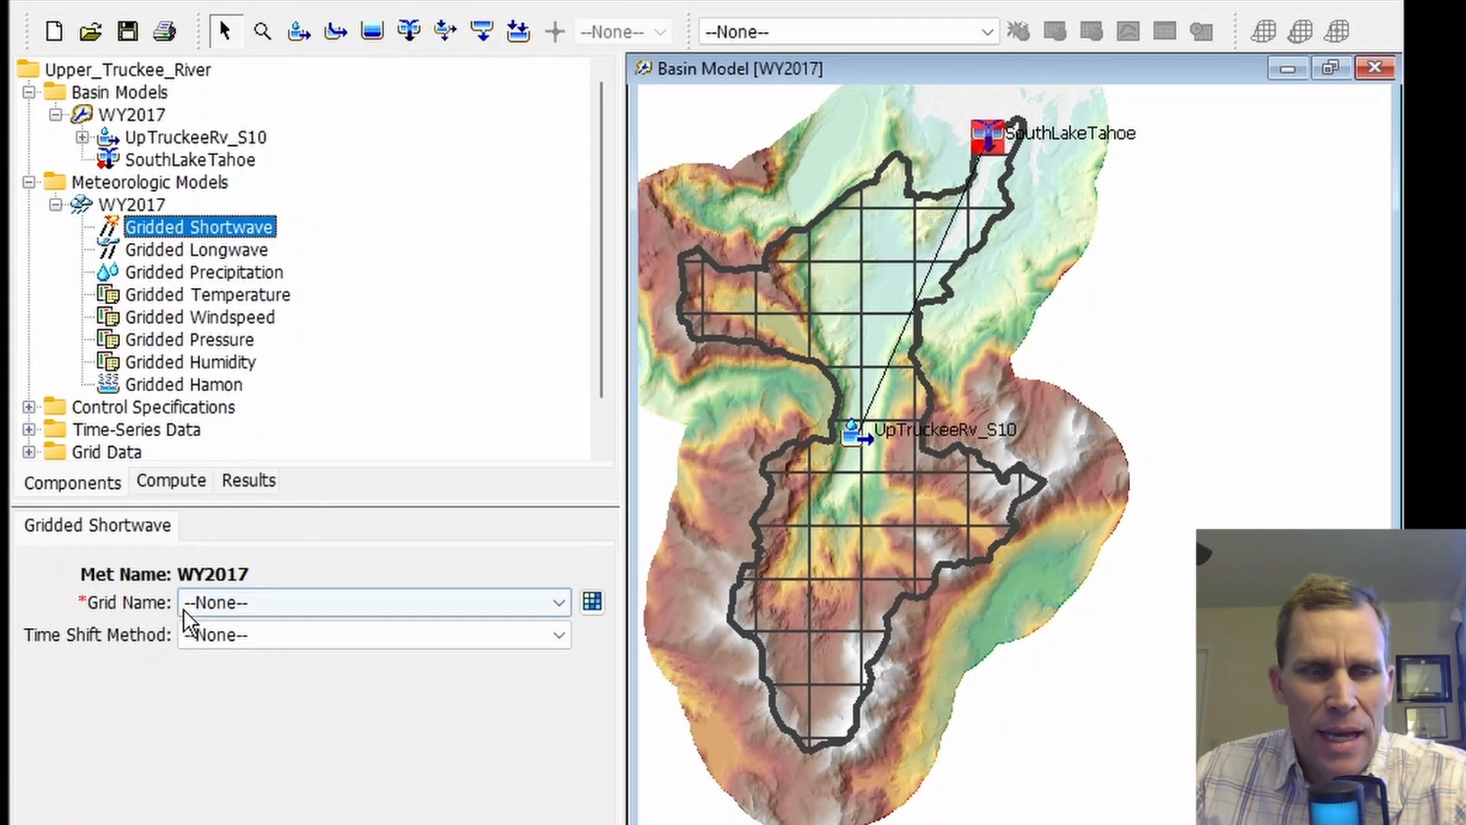
left_click(246, 608)
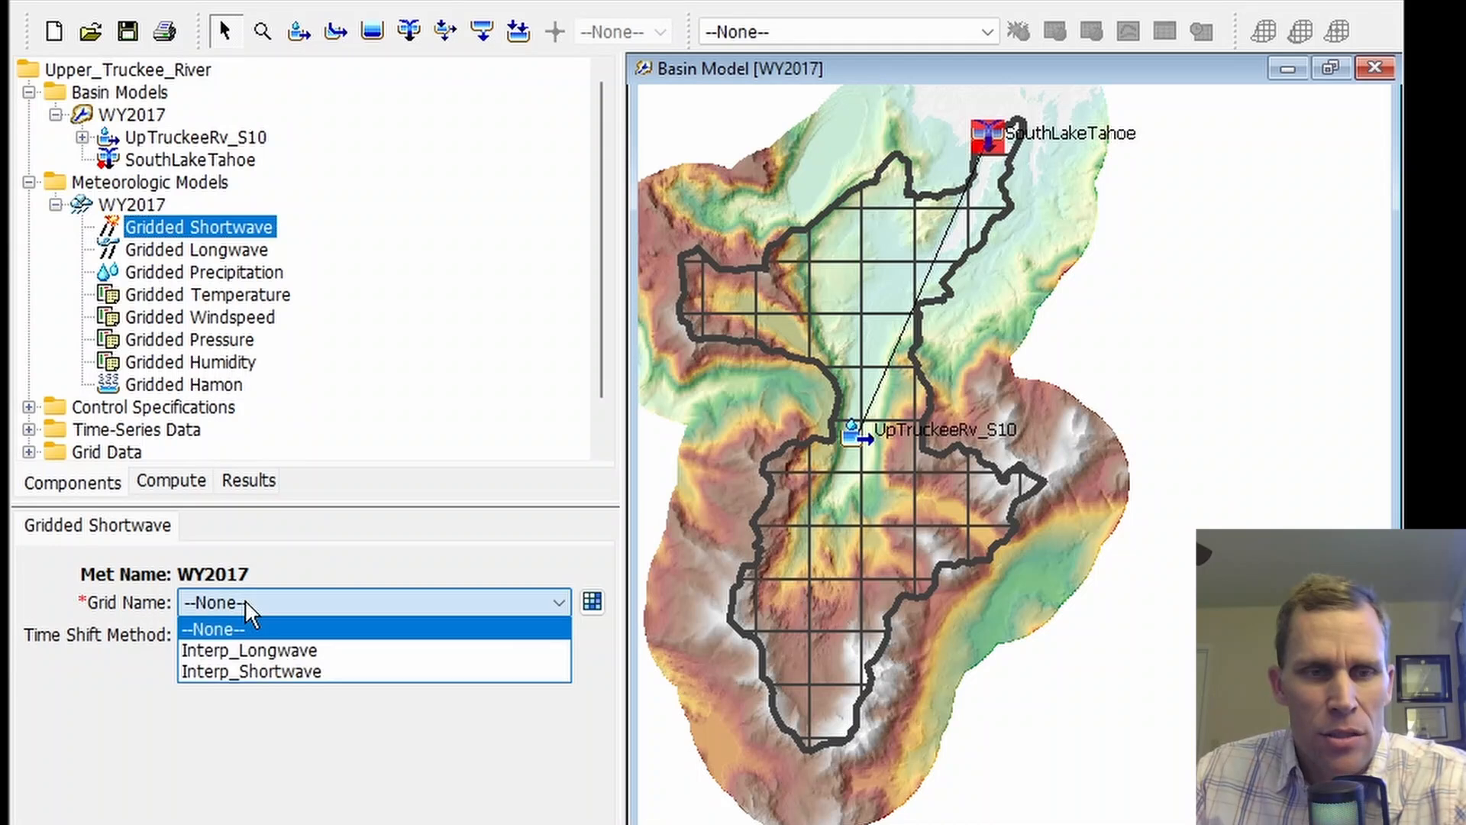
left_click(267, 670)
left_click(198, 249)
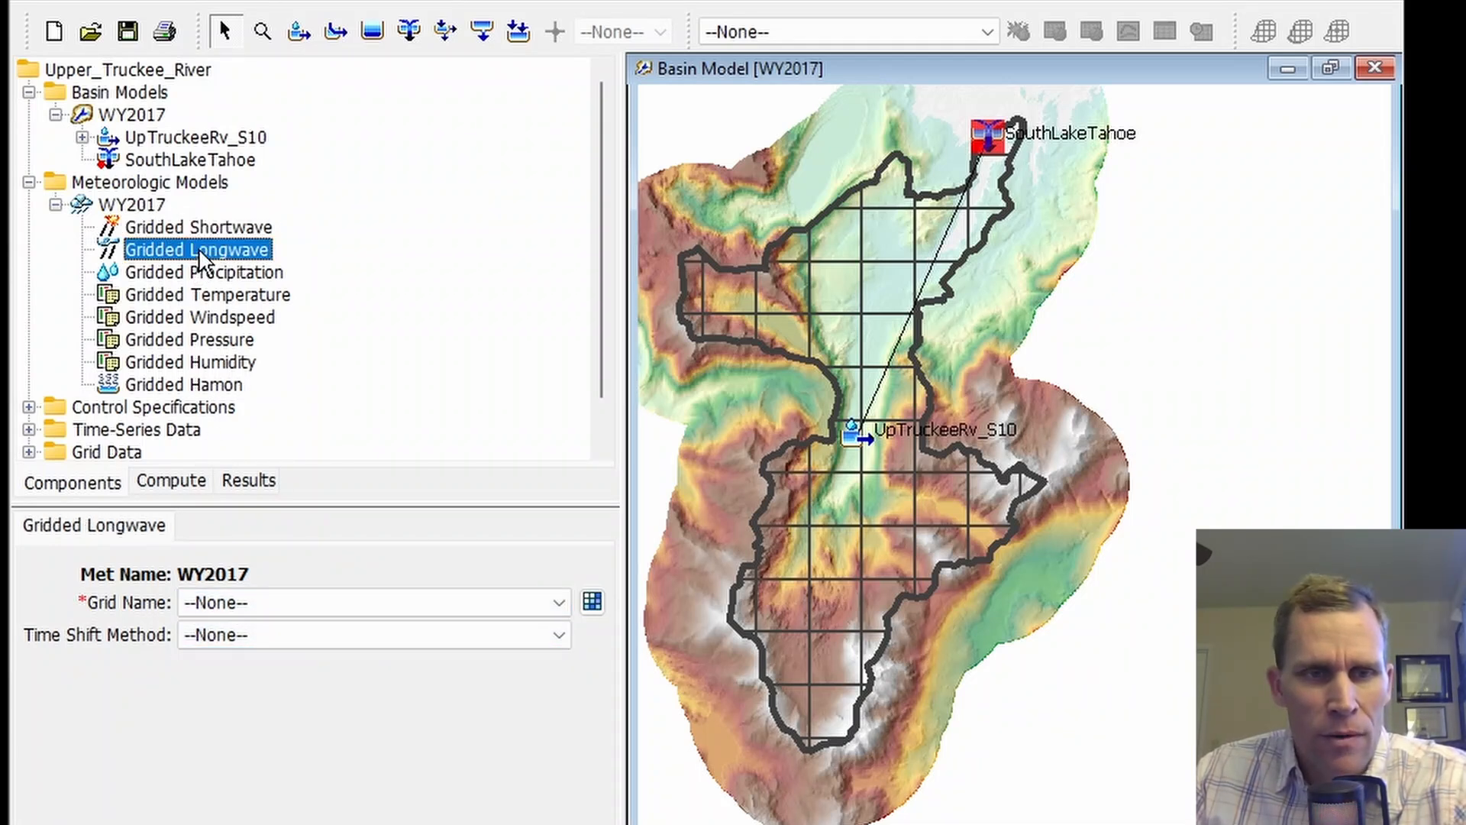
left_click(270, 607)
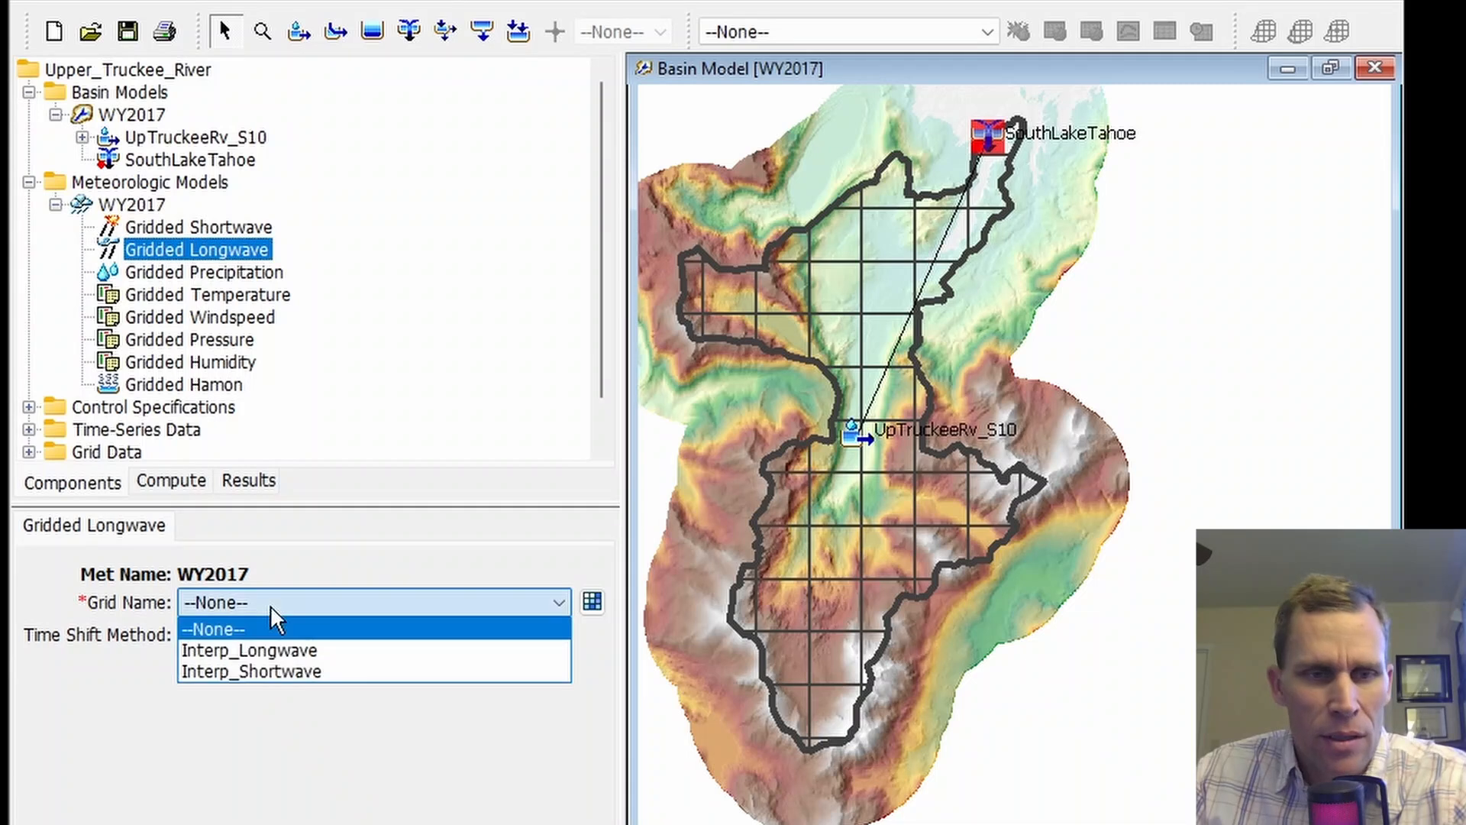
left_click(286, 650)
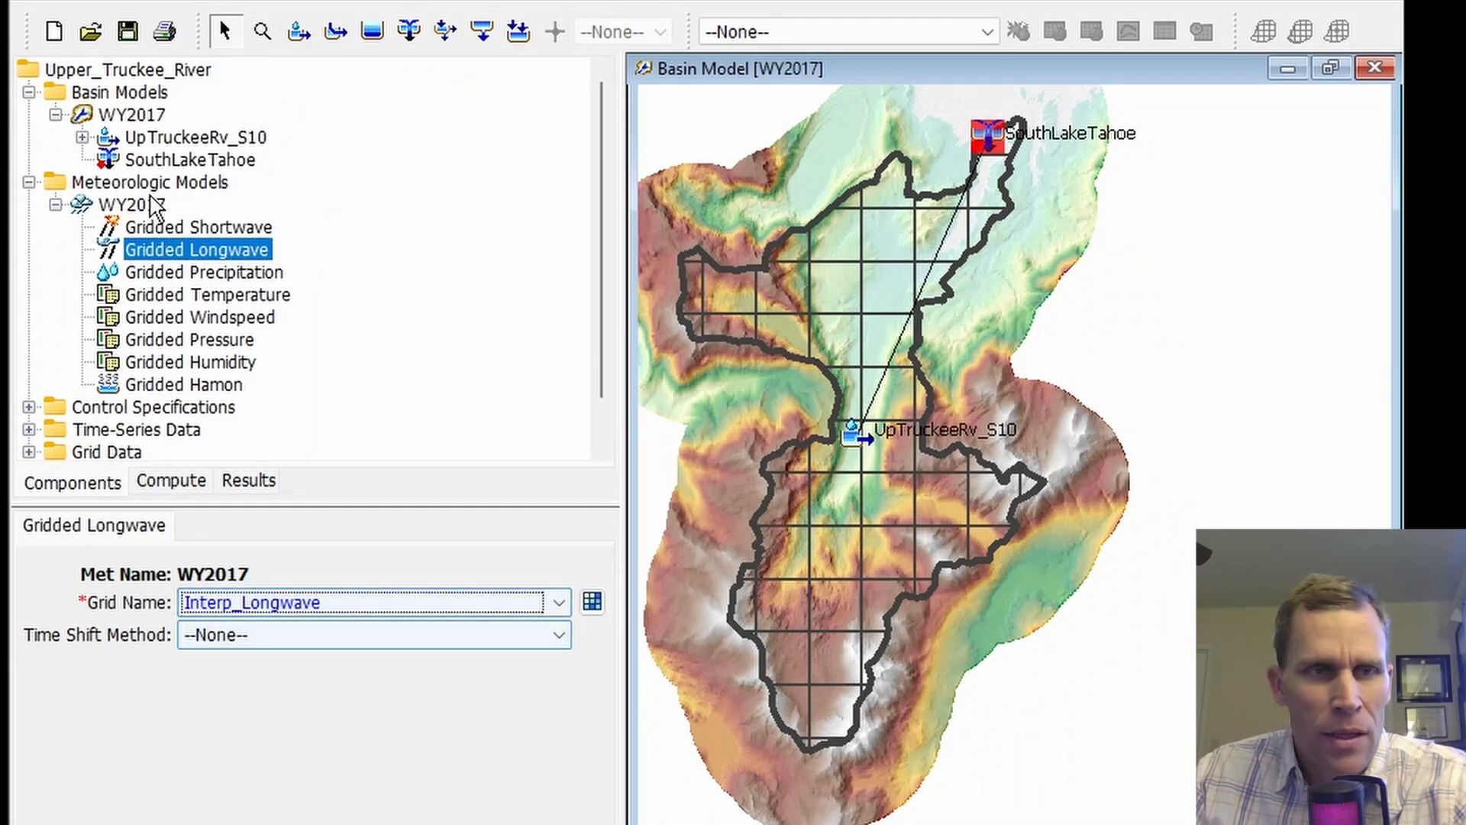
Step: Assign the MRMS_corrected grid to the WY2017 model's Gridded Precipitation method
left_click(183, 273)
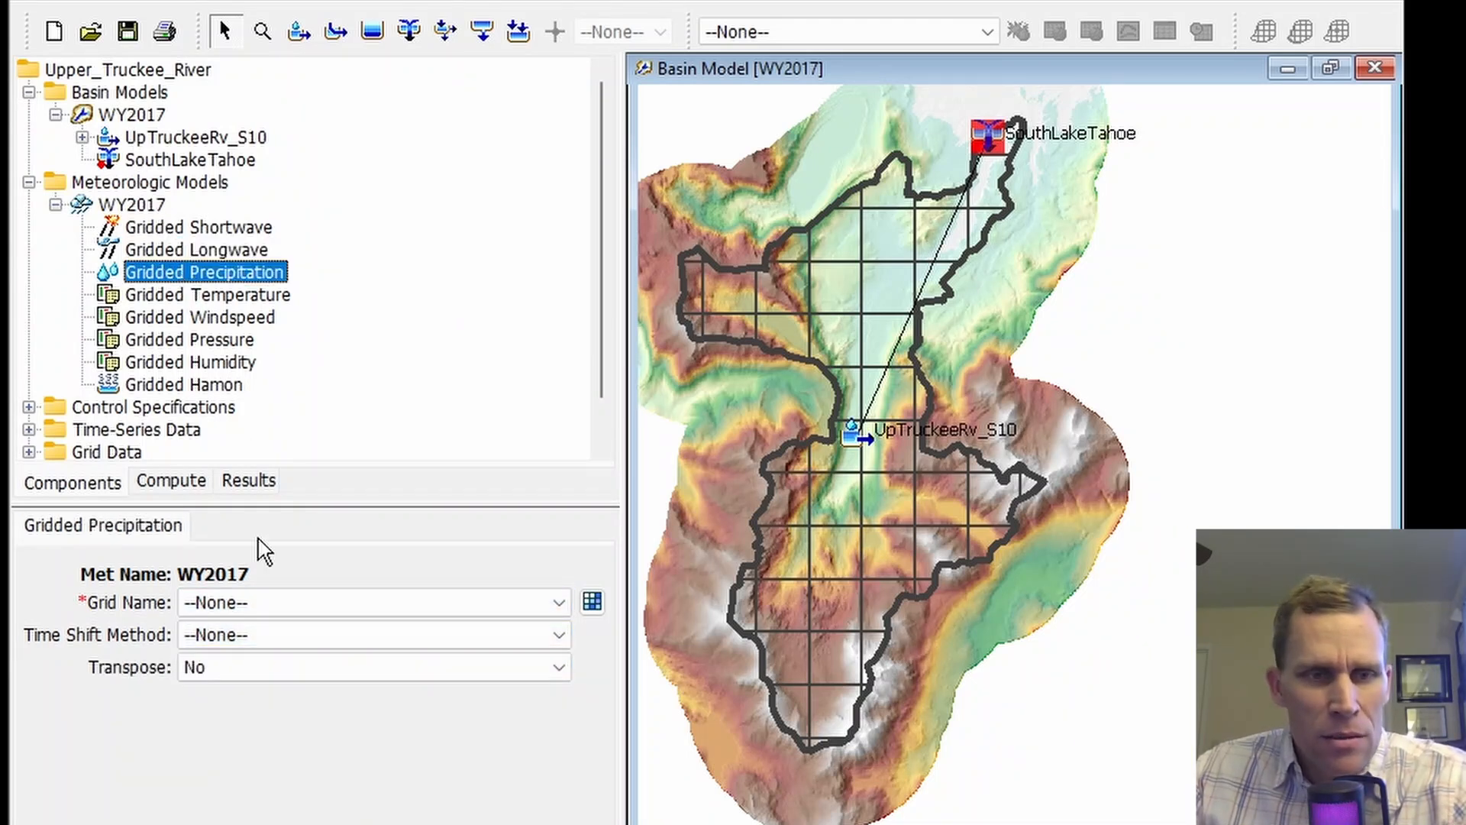
left_click(277, 604)
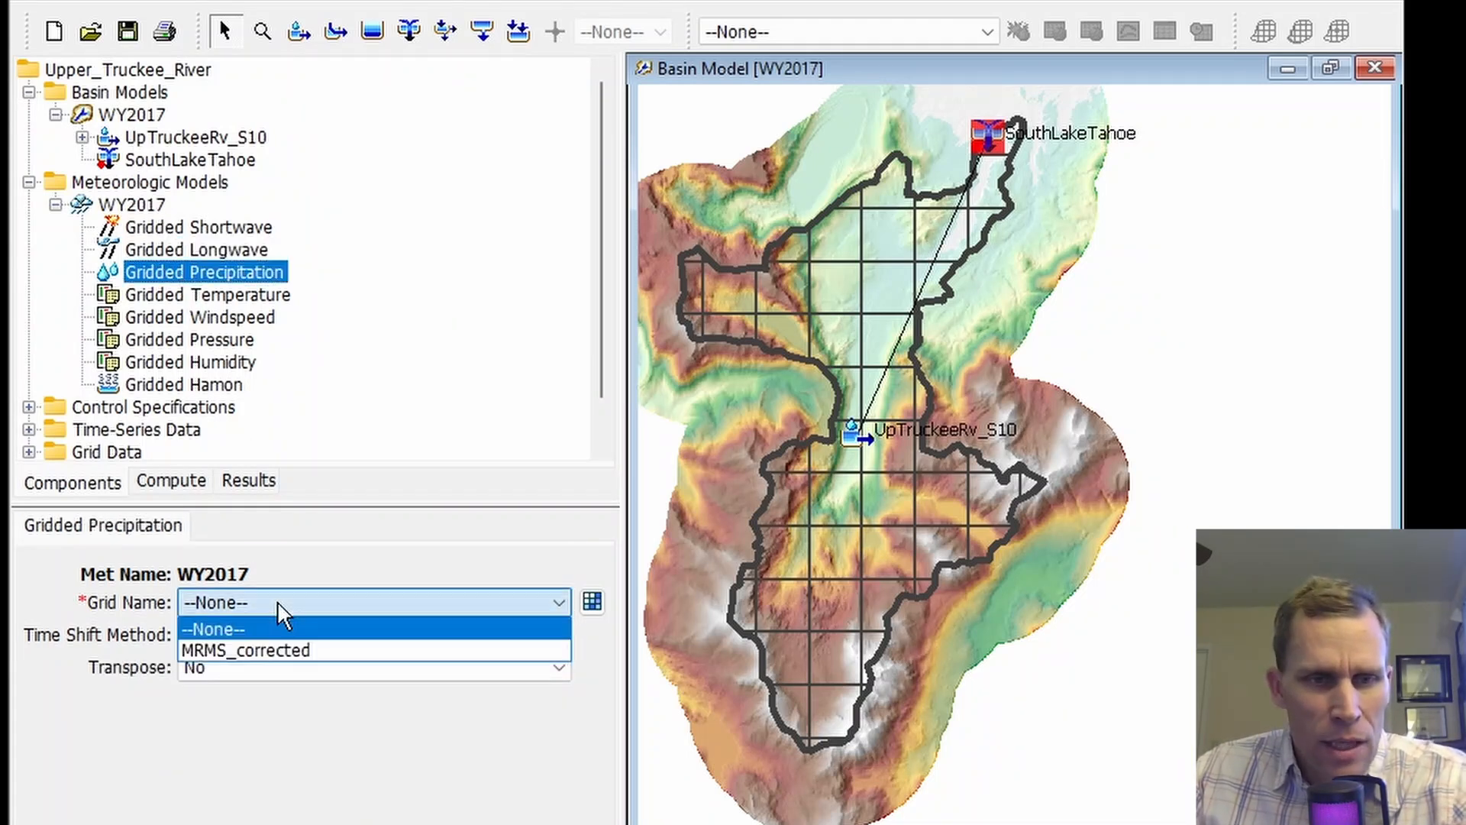
left_click(291, 652)
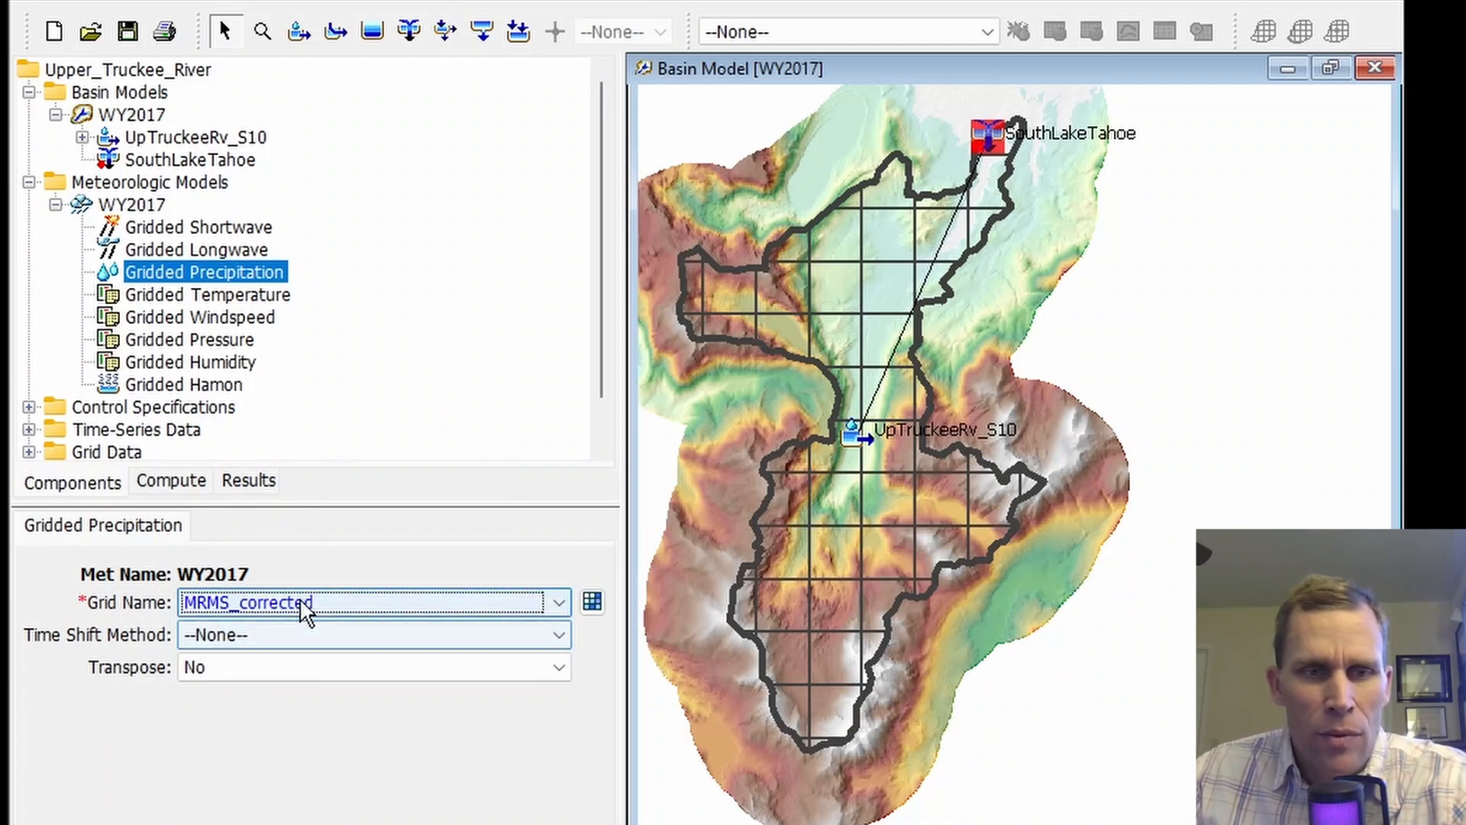
left_click(310, 602)
left_click(286, 651)
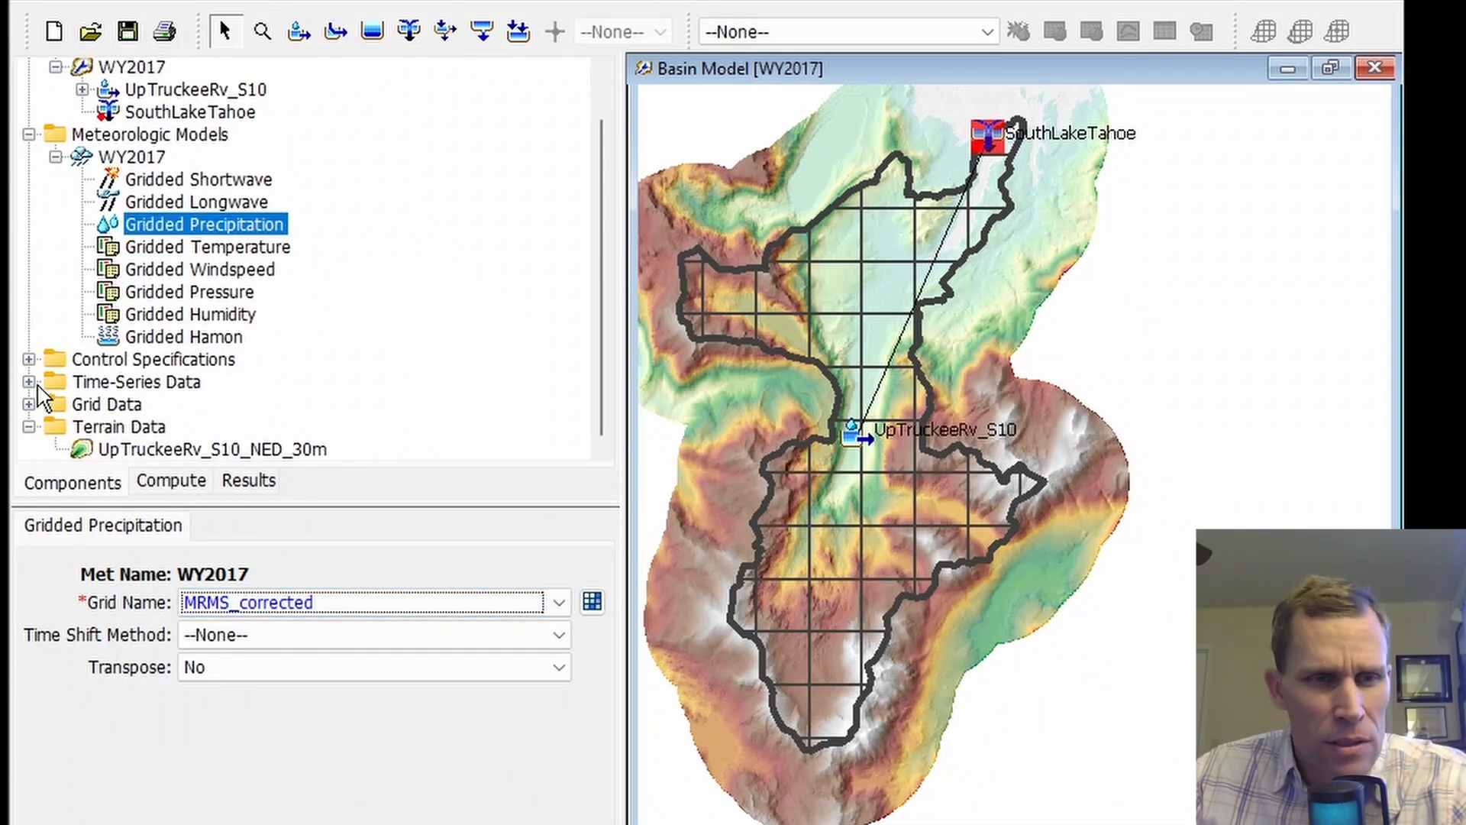
Step: Expand the precipitation gridsets under the grid data to check the available grids, keeping MRMS_corrected as the precipitation grid
left_click(31, 405)
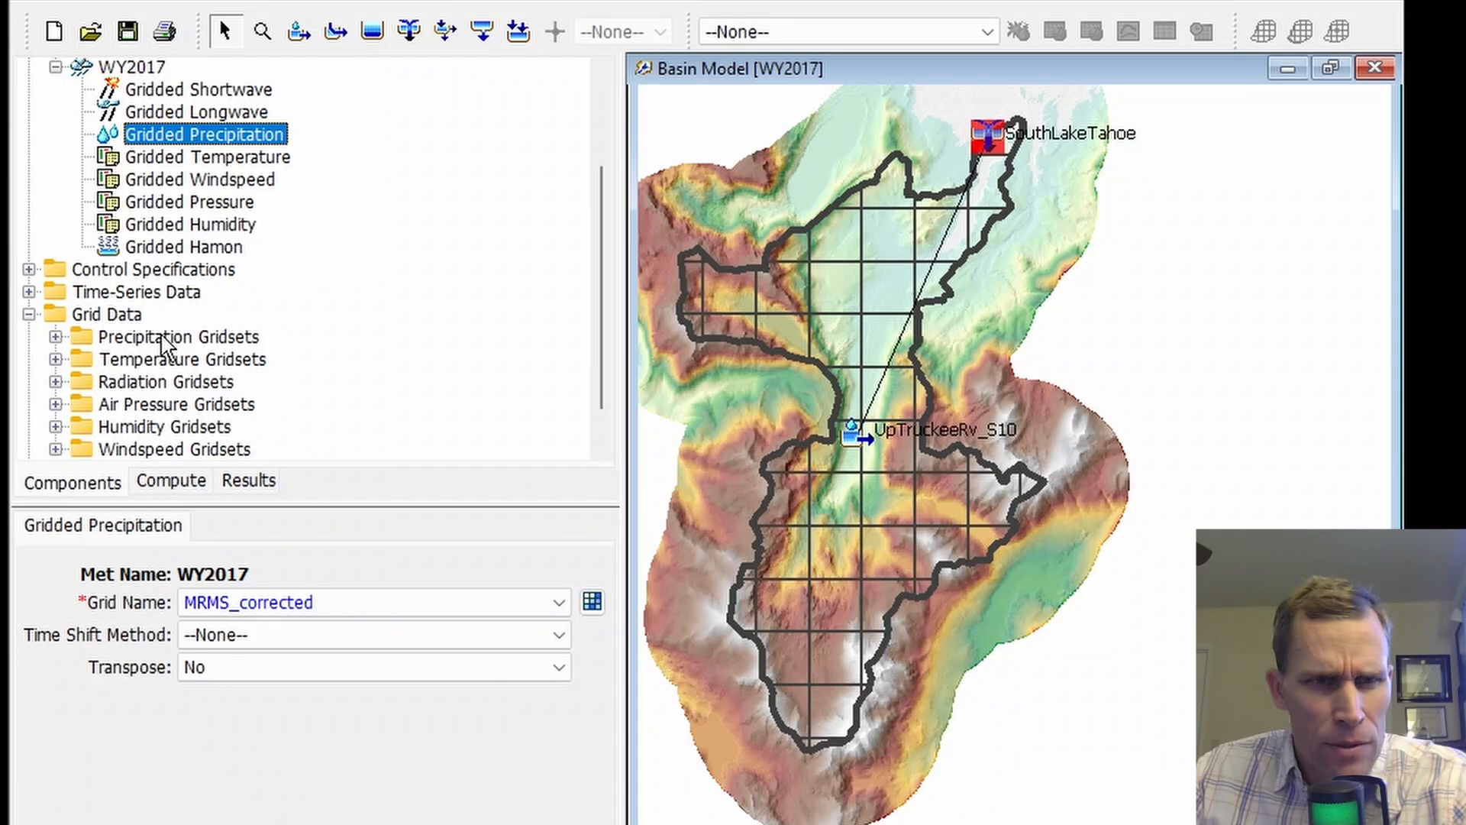
left_click(55, 337)
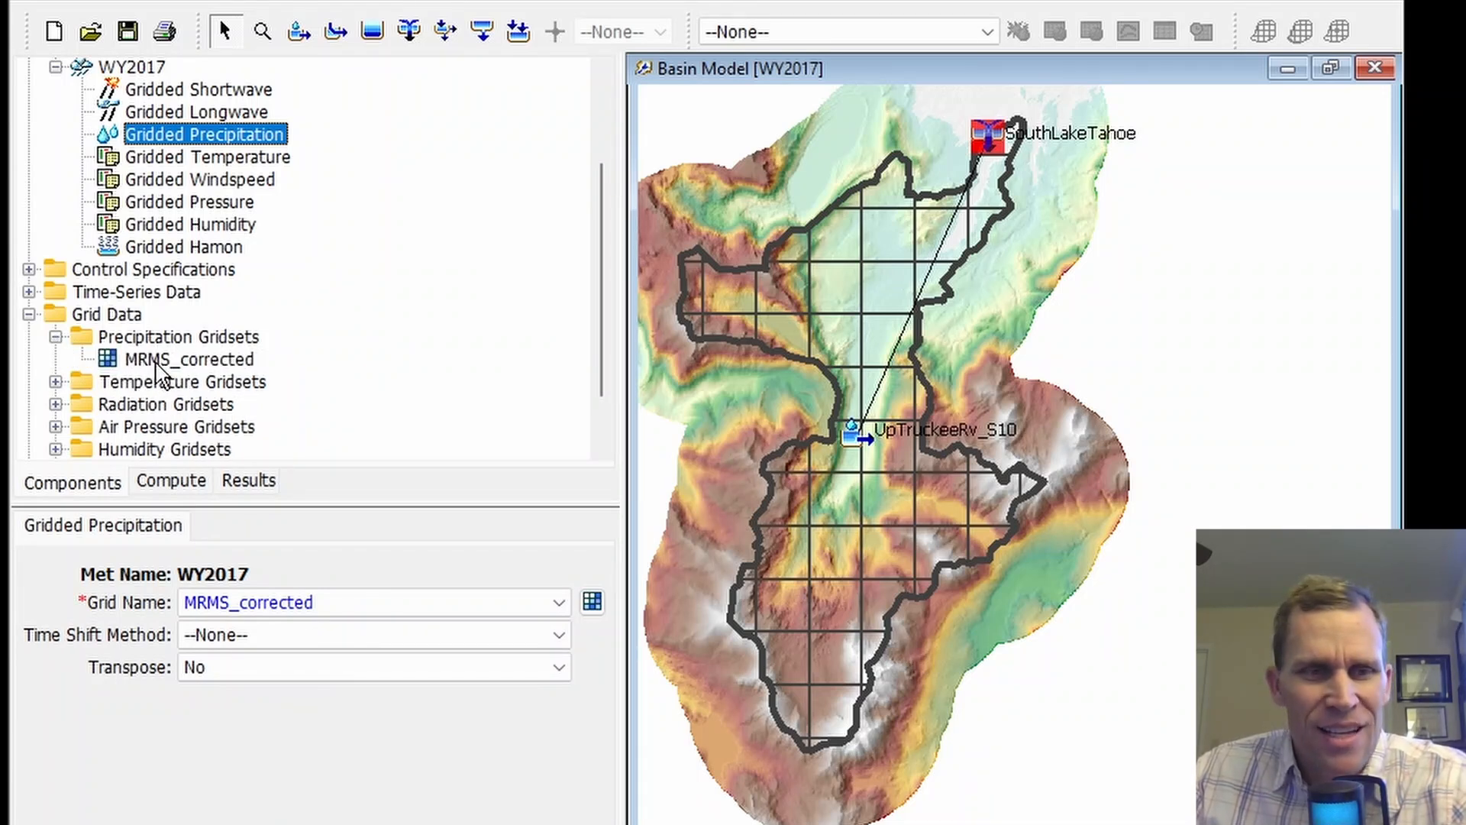
left_click(303, 600)
left_click(291, 650)
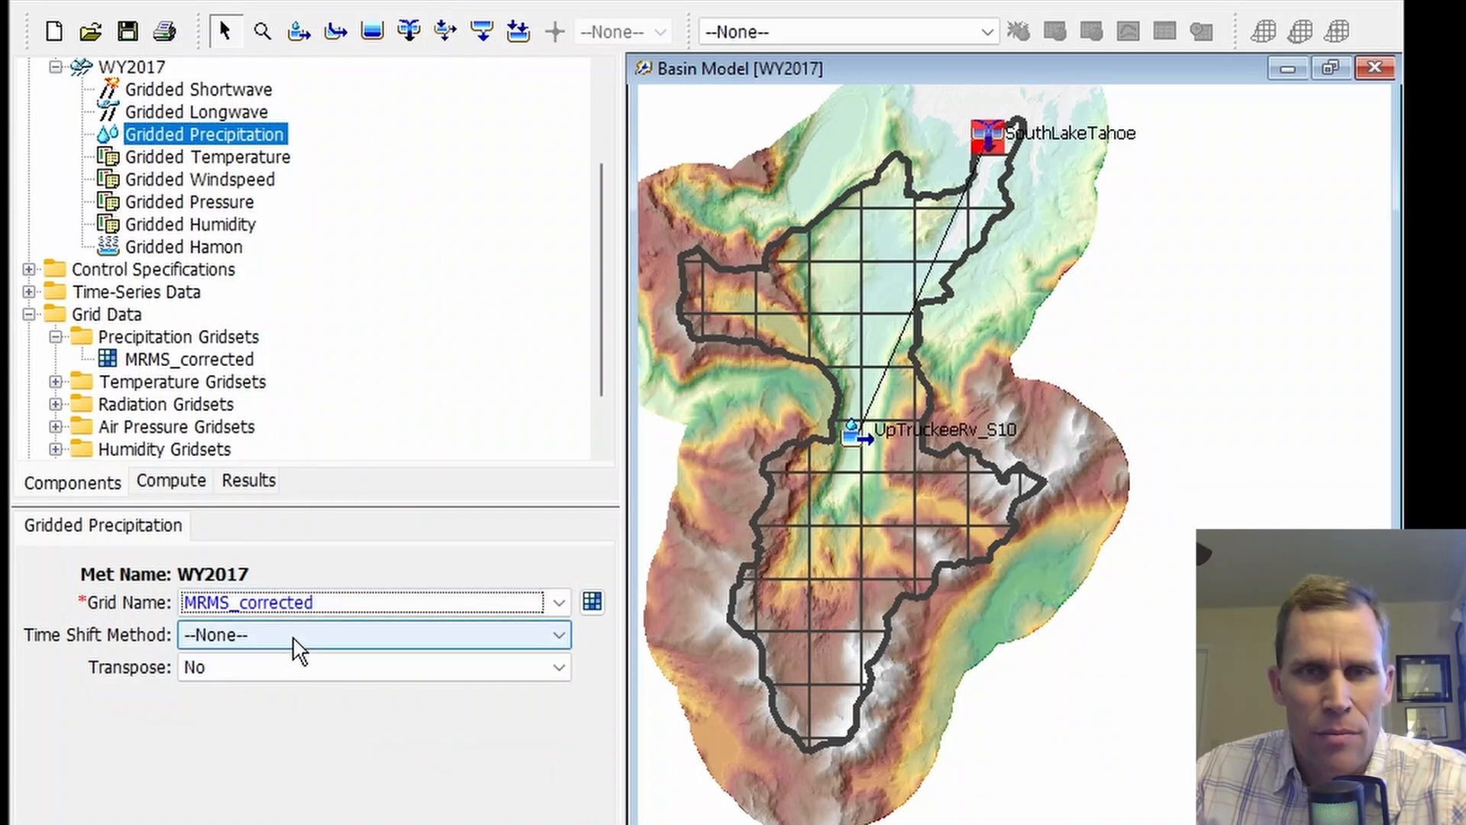
Step: Assign the RTMA grid to WY2017's Gridded Temperature method and the Interp_Windspeed grid to its Gridded Windspeed method
left_click(165, 156)
left_click(277, 604)
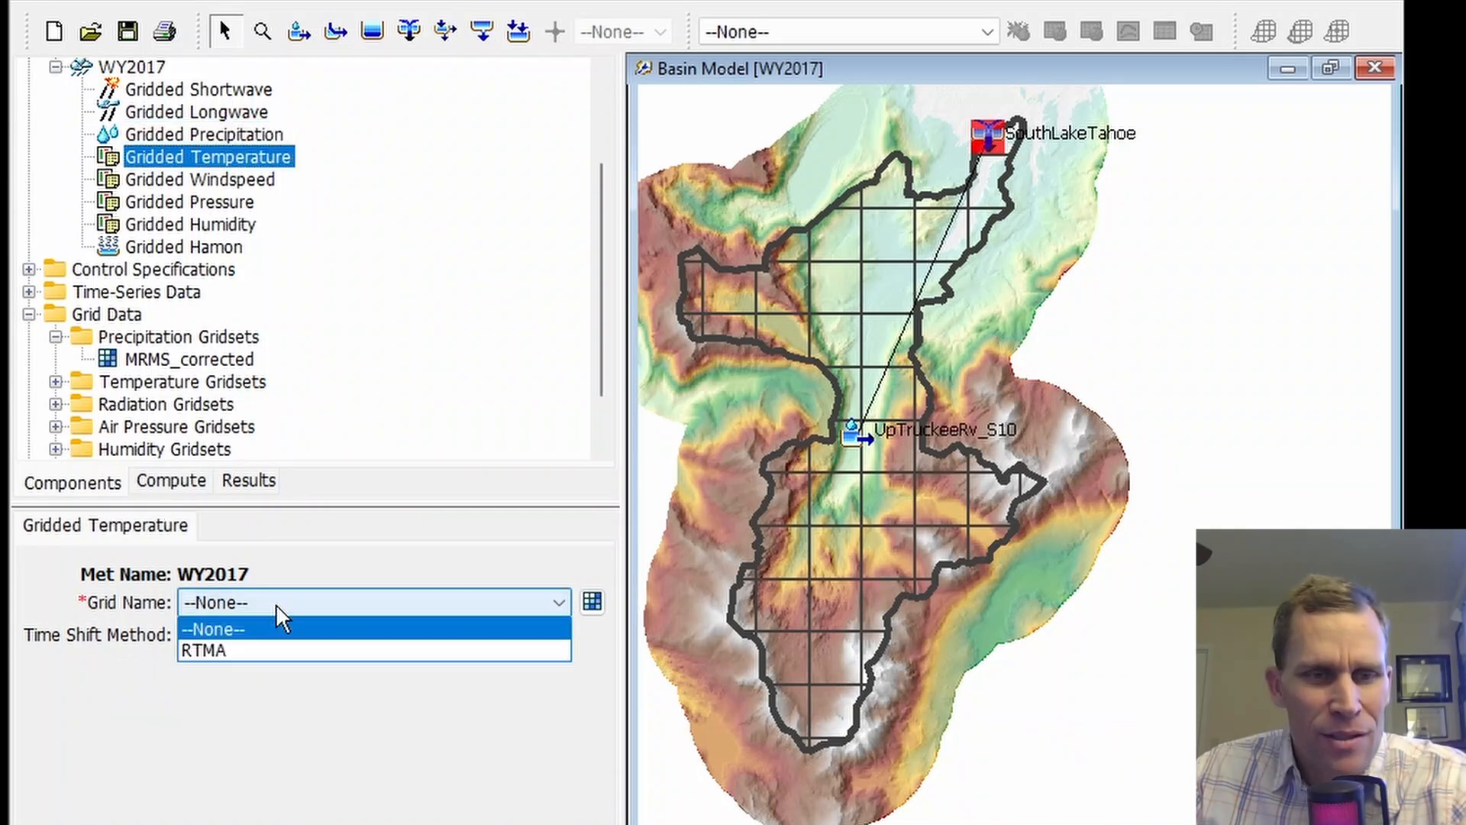
left_click(264, 644)
left_click(200, 180)
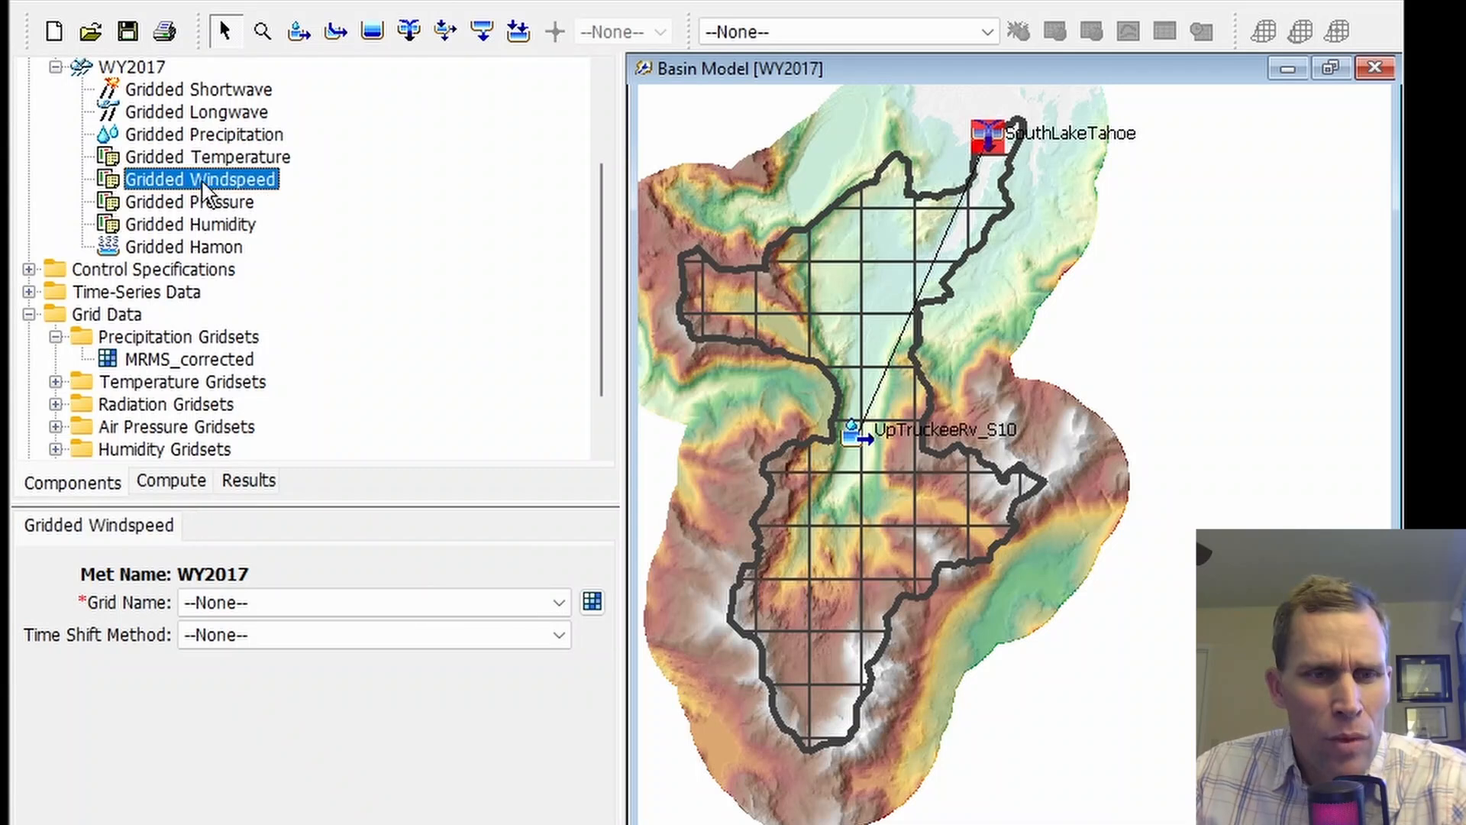
left_click(260, 605)
left_click(282, 651)
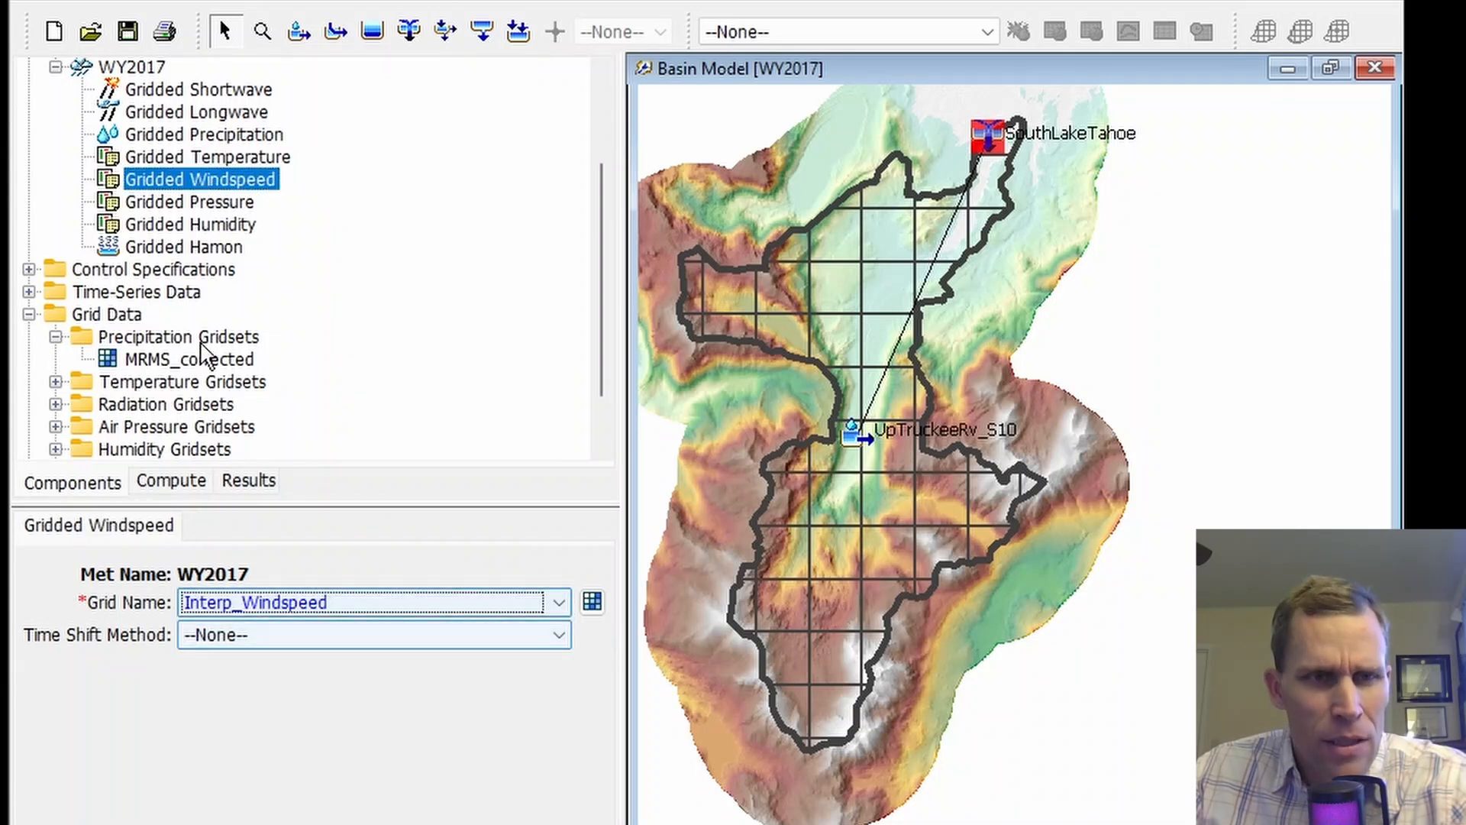
Step: Assign the Interp_Pressure grid to WY2017's Gridded Pressure method and the Interp_Humidity grid to its Gridded Humidity method
left_click(197, 203)
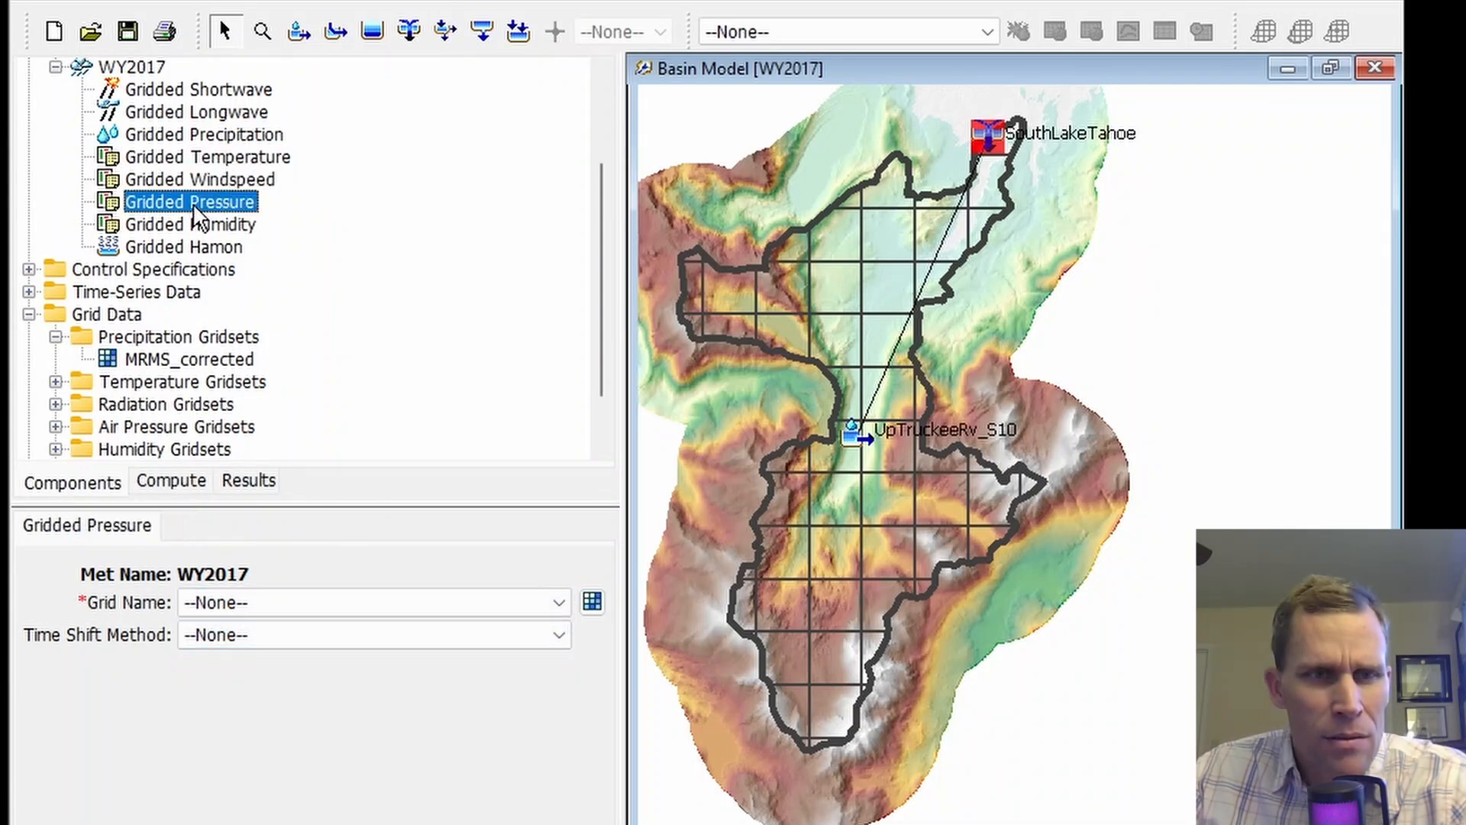
left_click(265, 609)
left_click(274, 649)
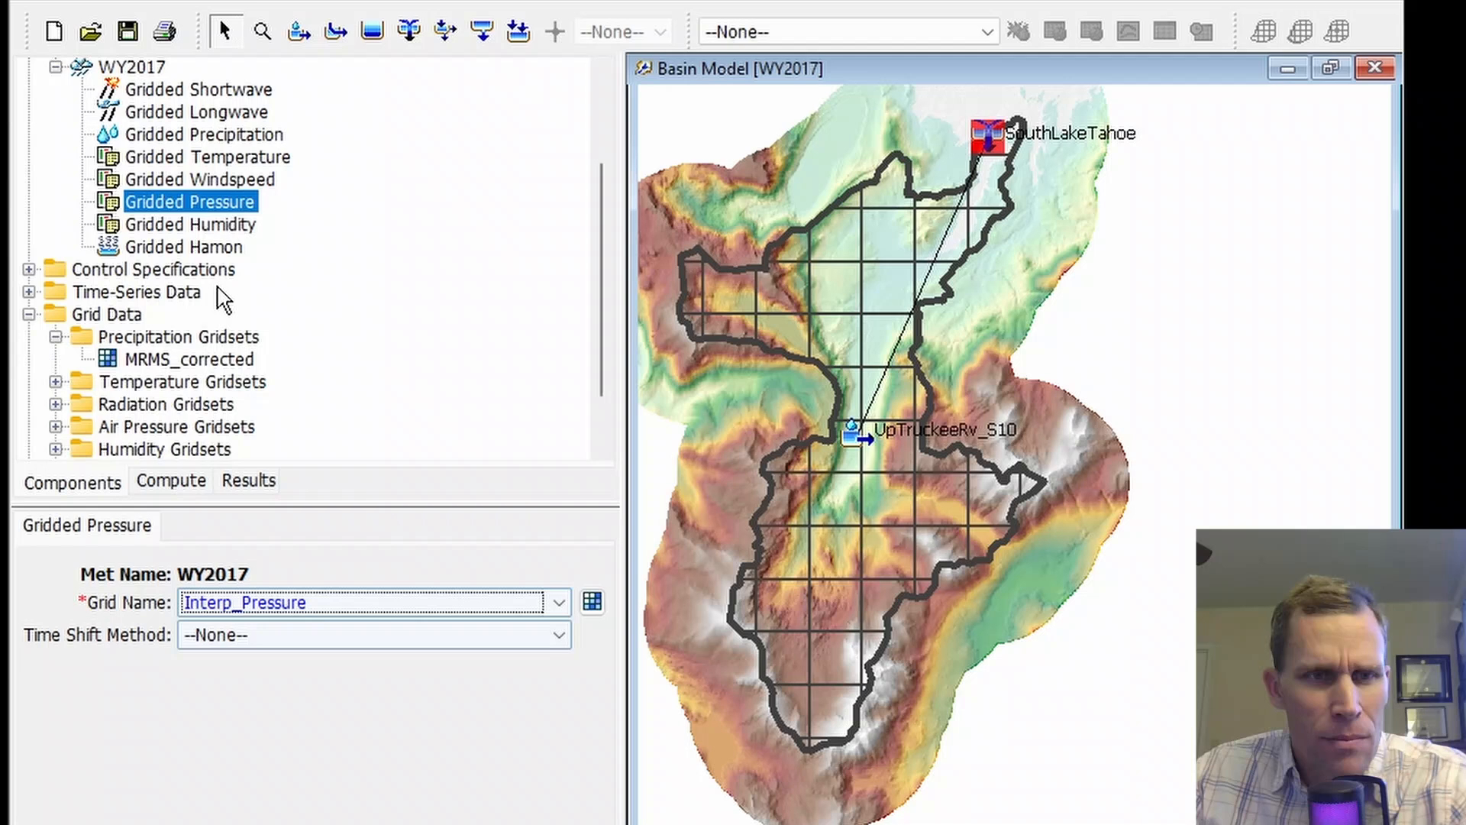
left_click(211, 226)
left_click(308, 604)
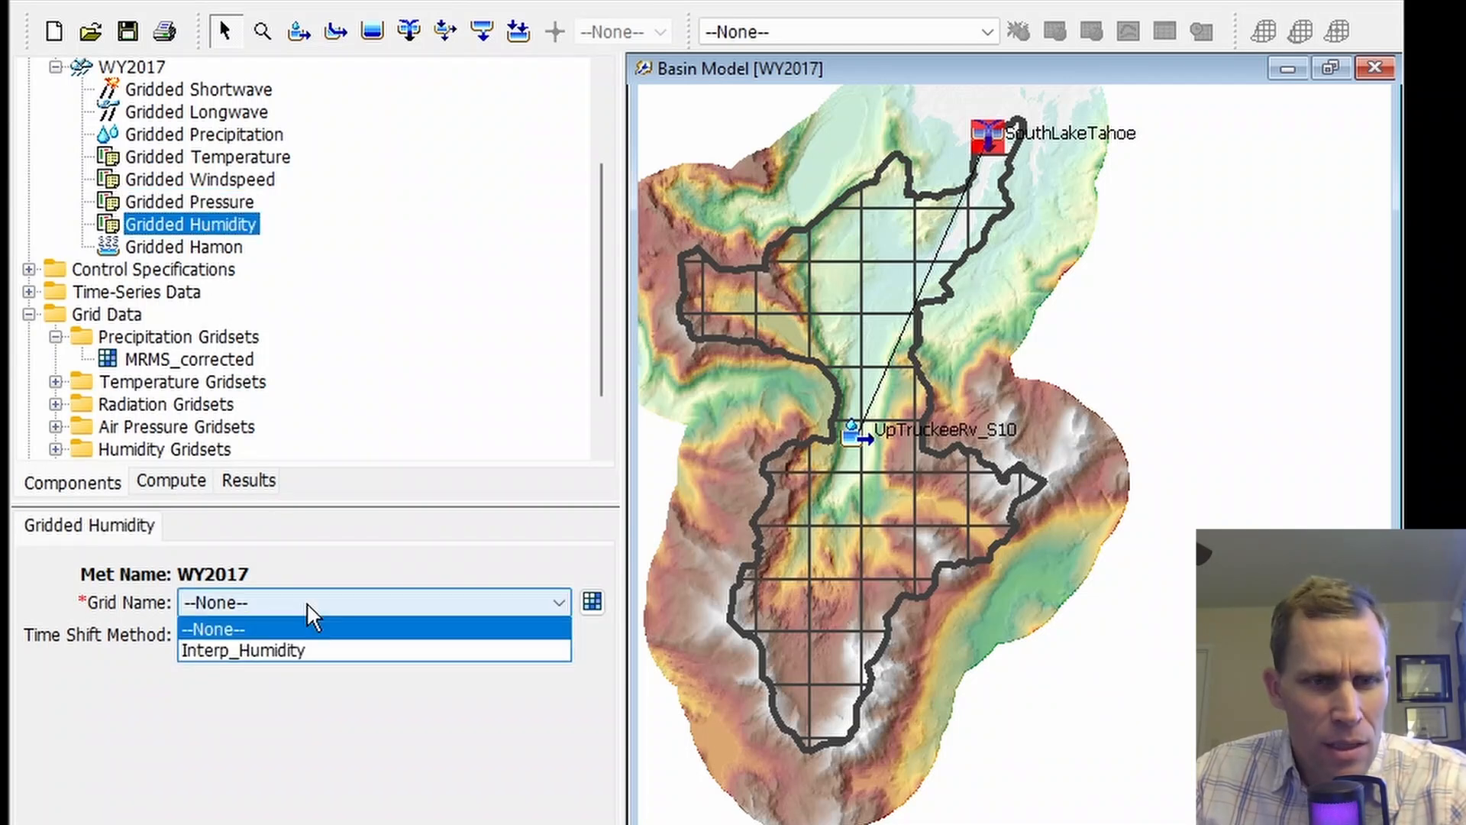
left_click(292, 648)
Step: Open the WY2017 model's Gridded Hamon settings and check the Hamon coefficient
left_click(200, 248)
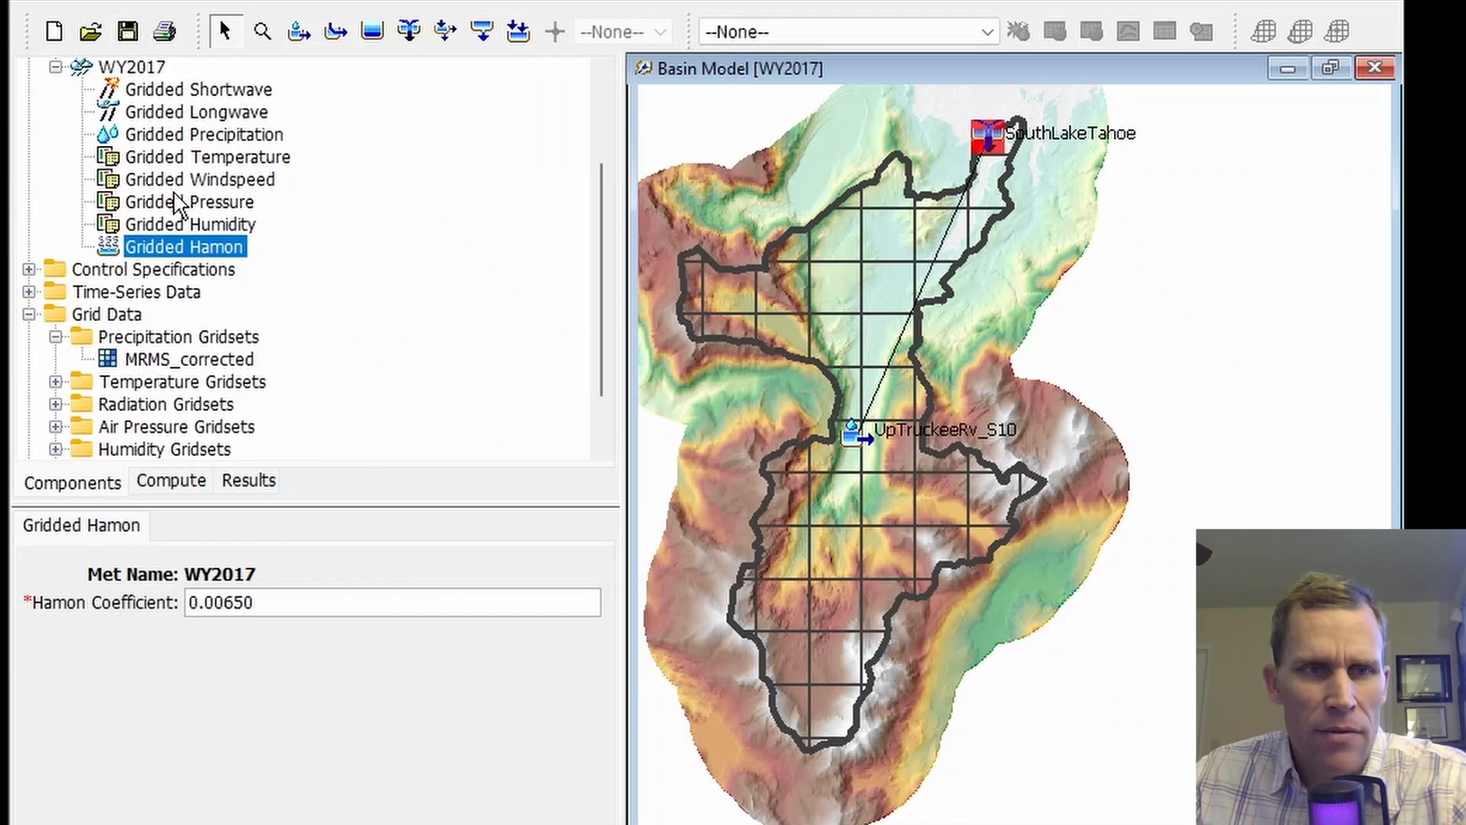
scroll(177, 203, "up", 2)
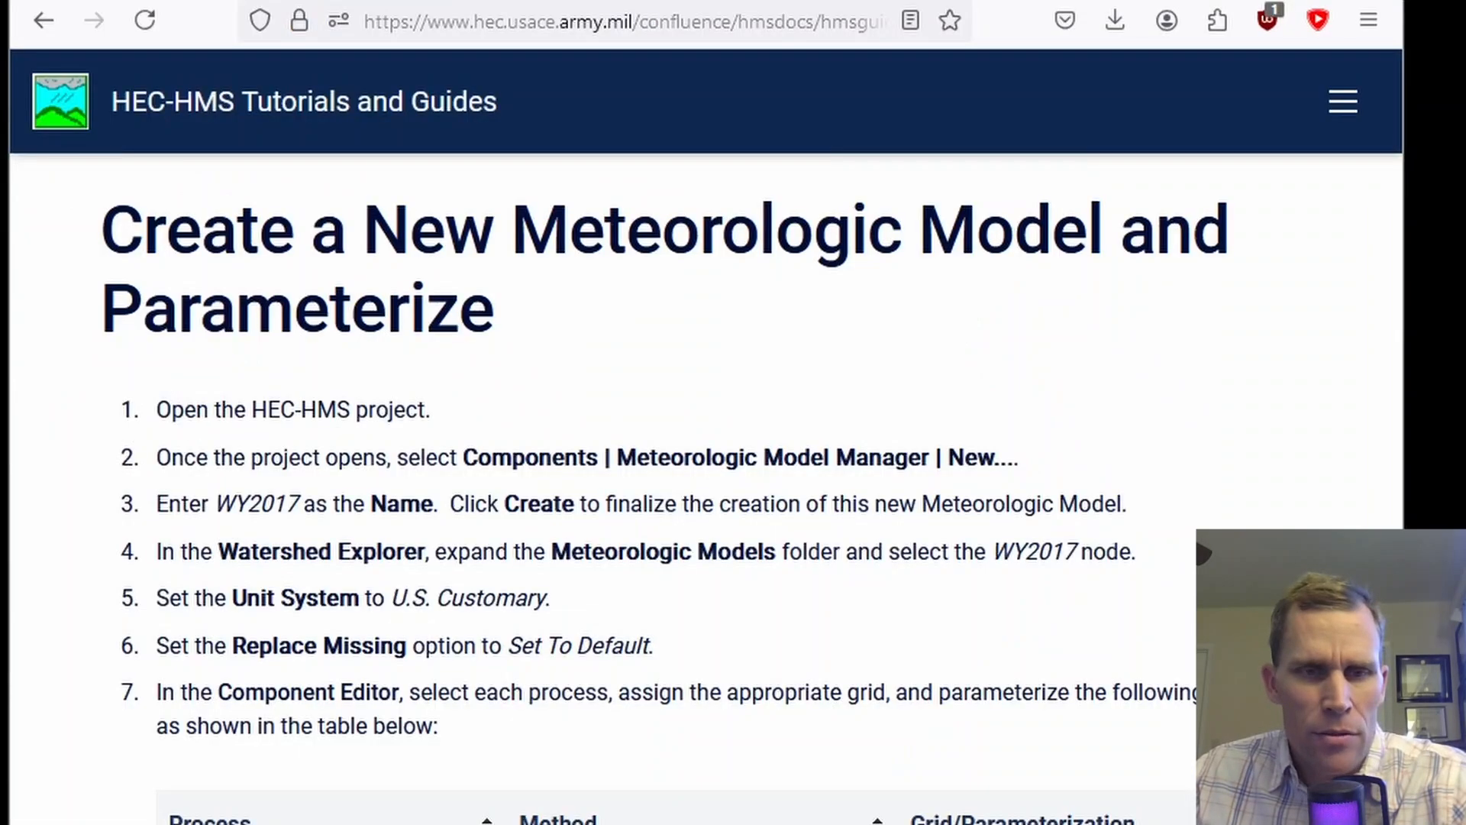
Step: Switch to the HEC-HMS tutorial in the browser and open the Option 2. Gridded Hybrid: Upper Truckee River page
scroll(366, 557, "down", 8)
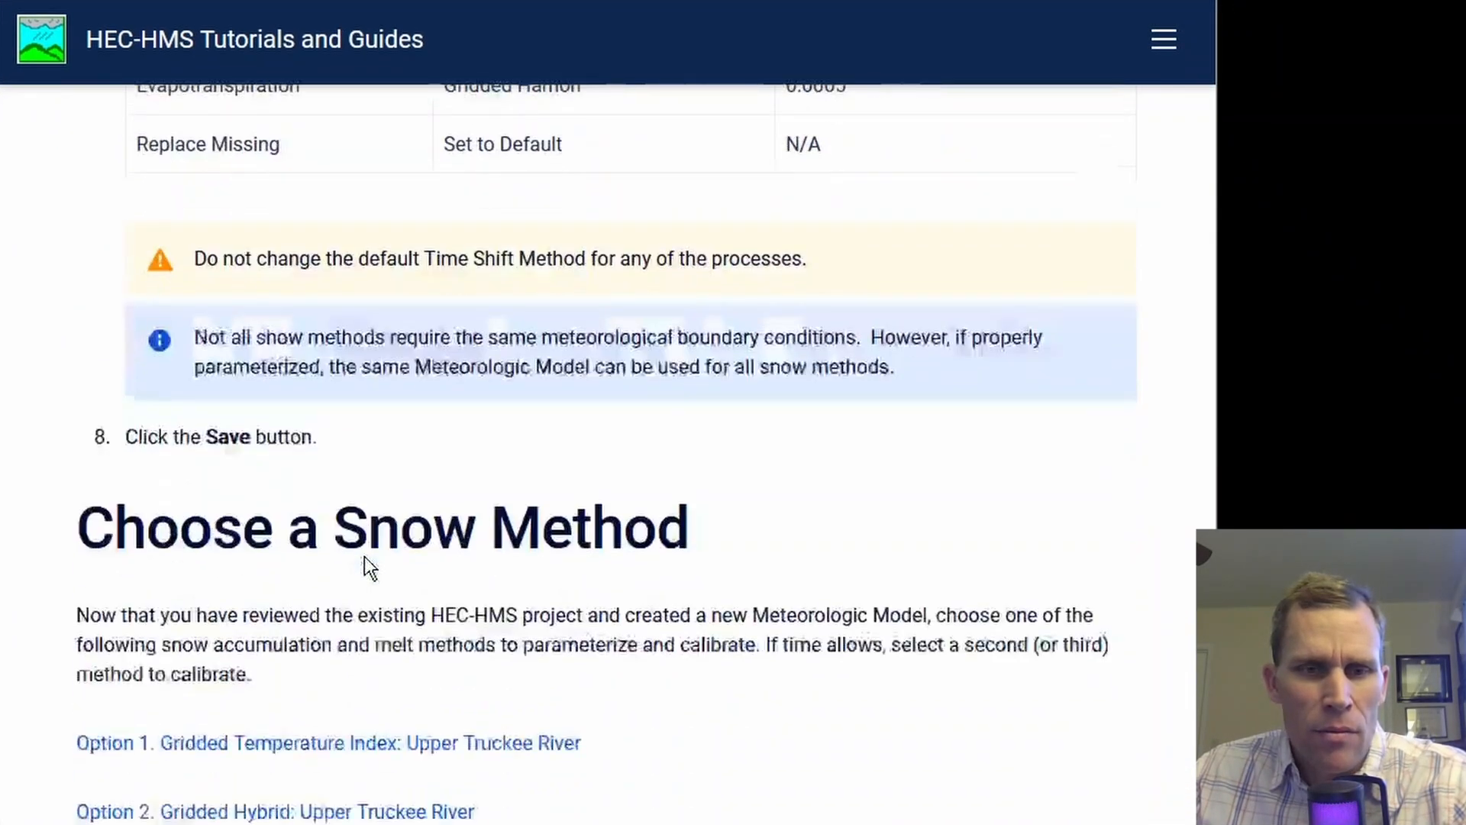
scroll(368, 567, "up", 2)
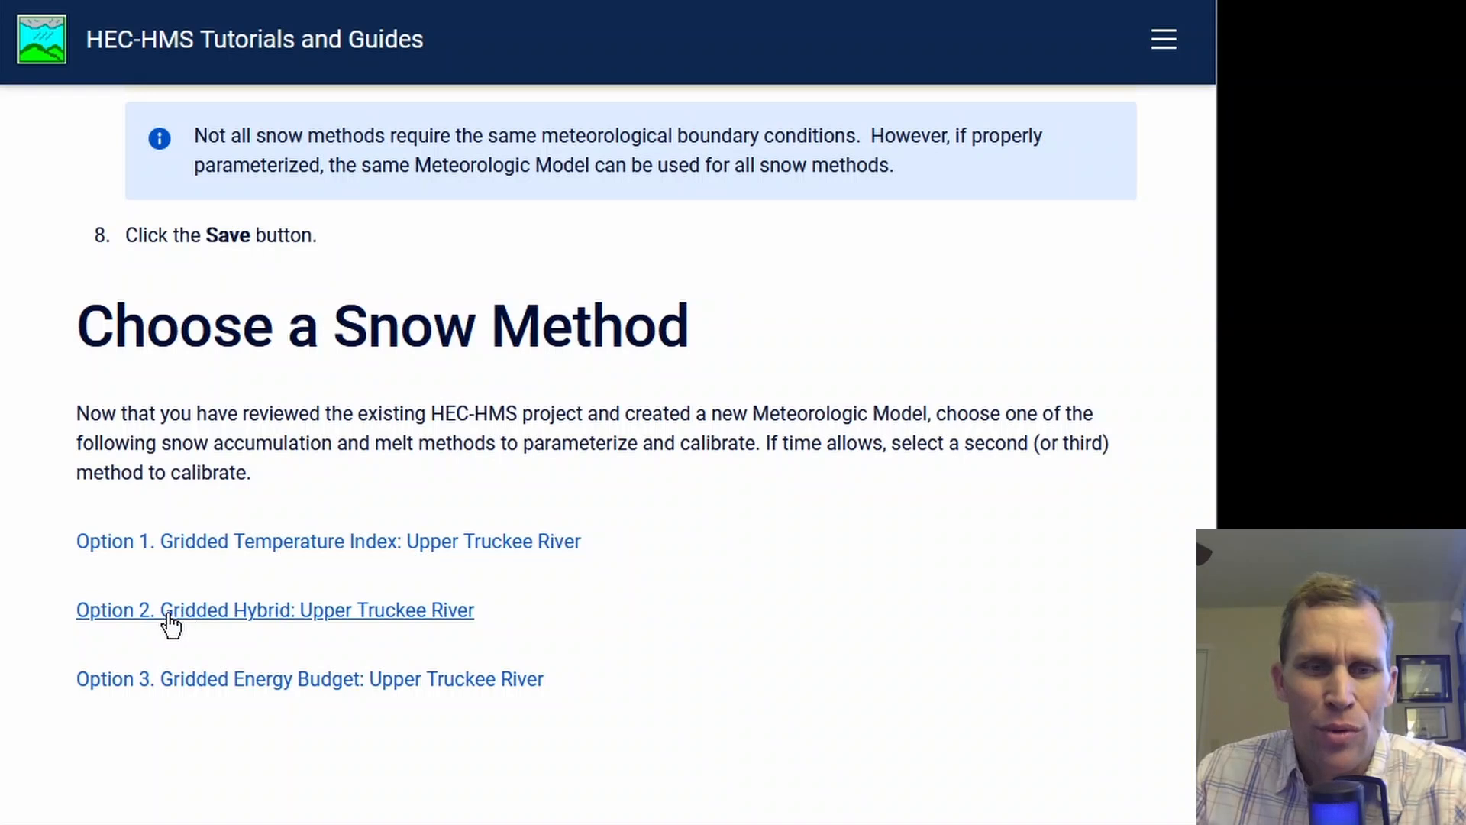
left_click(266, 613)
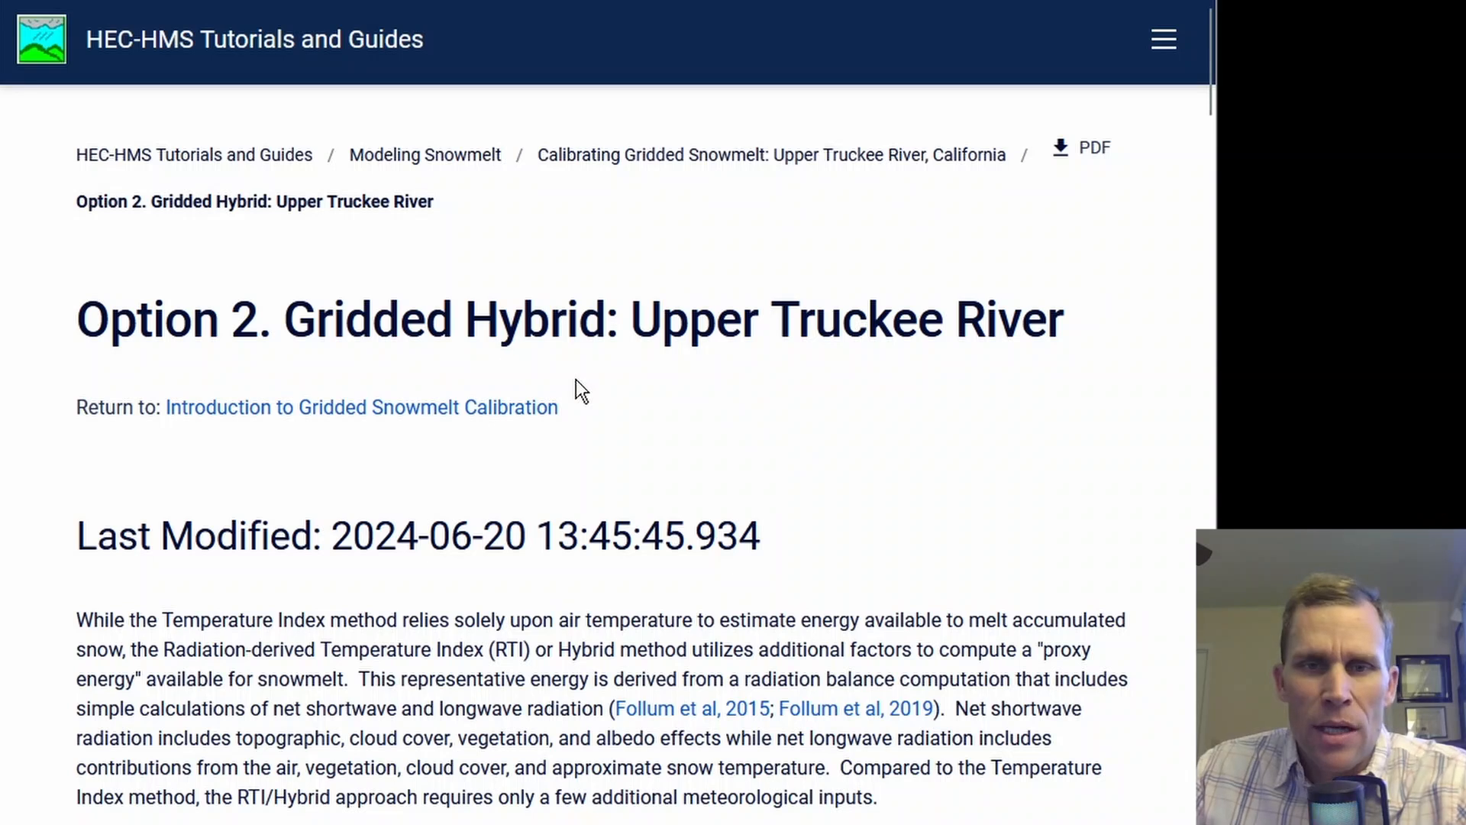
Step: Read the Gridded Hybrid introduction and the Terrain Preprocessing section on computing slope, aspect and solar shading
scroll(576, 379, "down", 7)
scroll(578, 381, "up", 7)
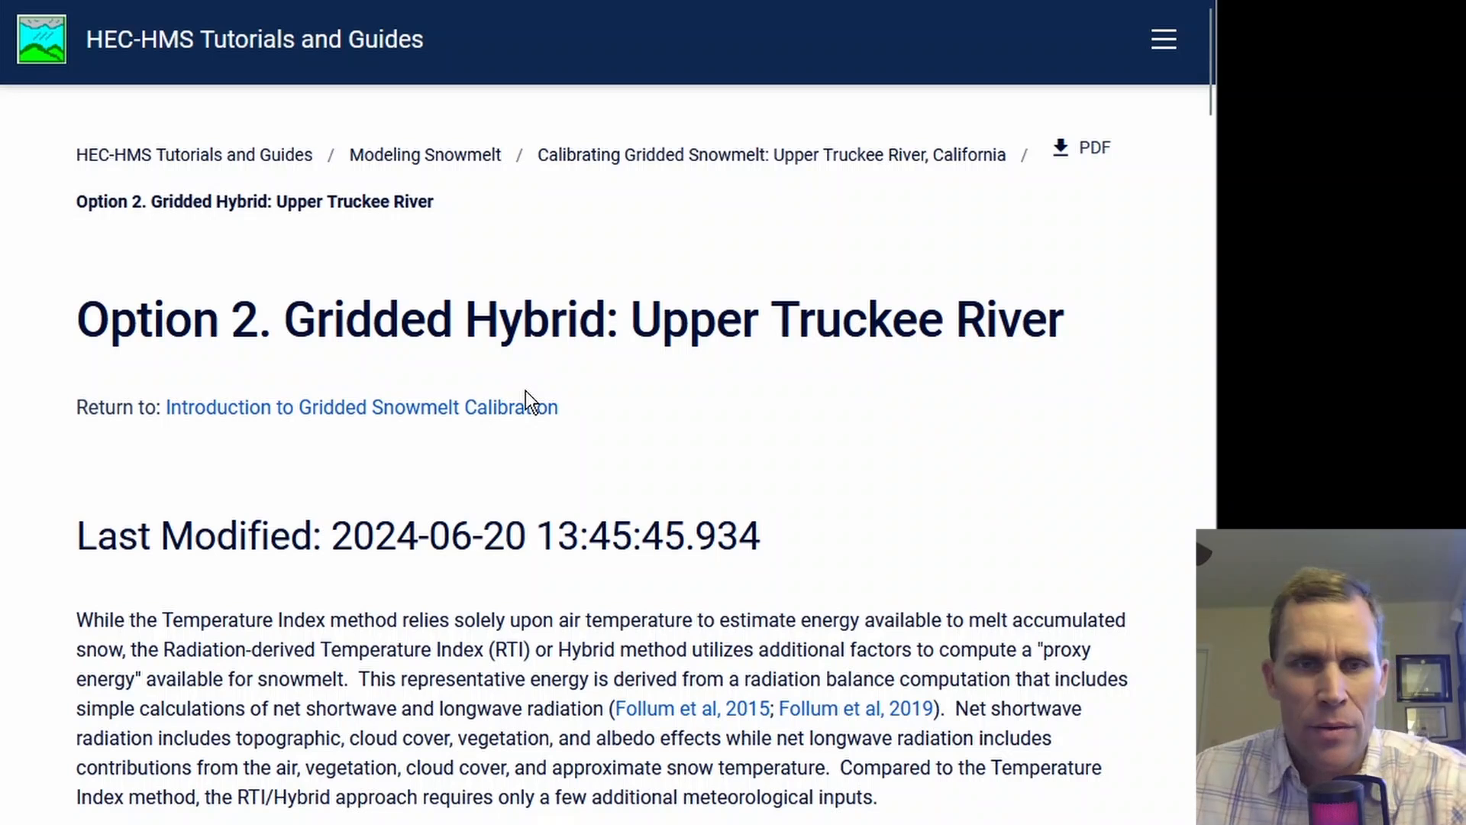
scroll(158, 477, "down", 8)
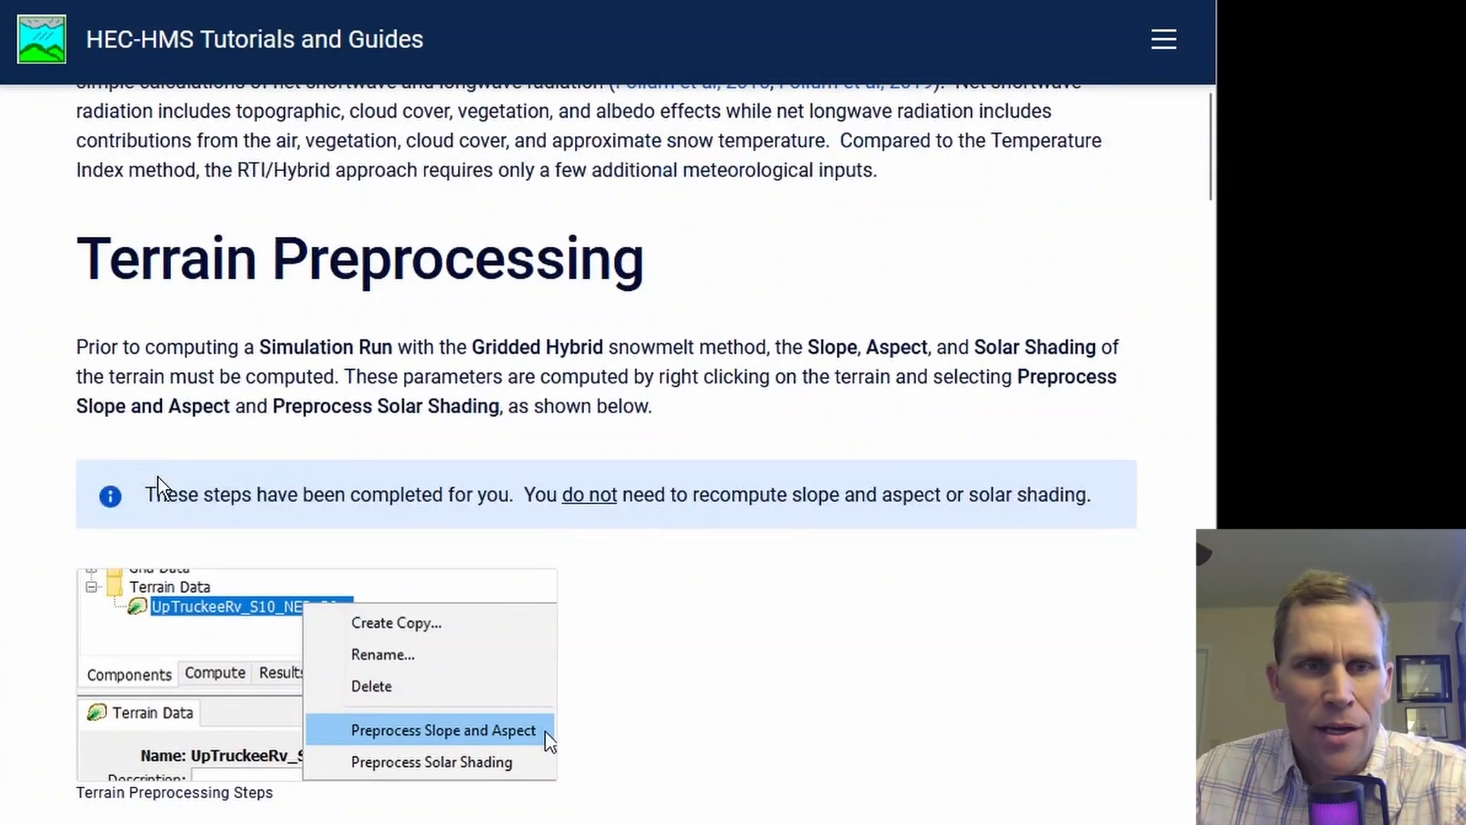
middle_click(45, 442)
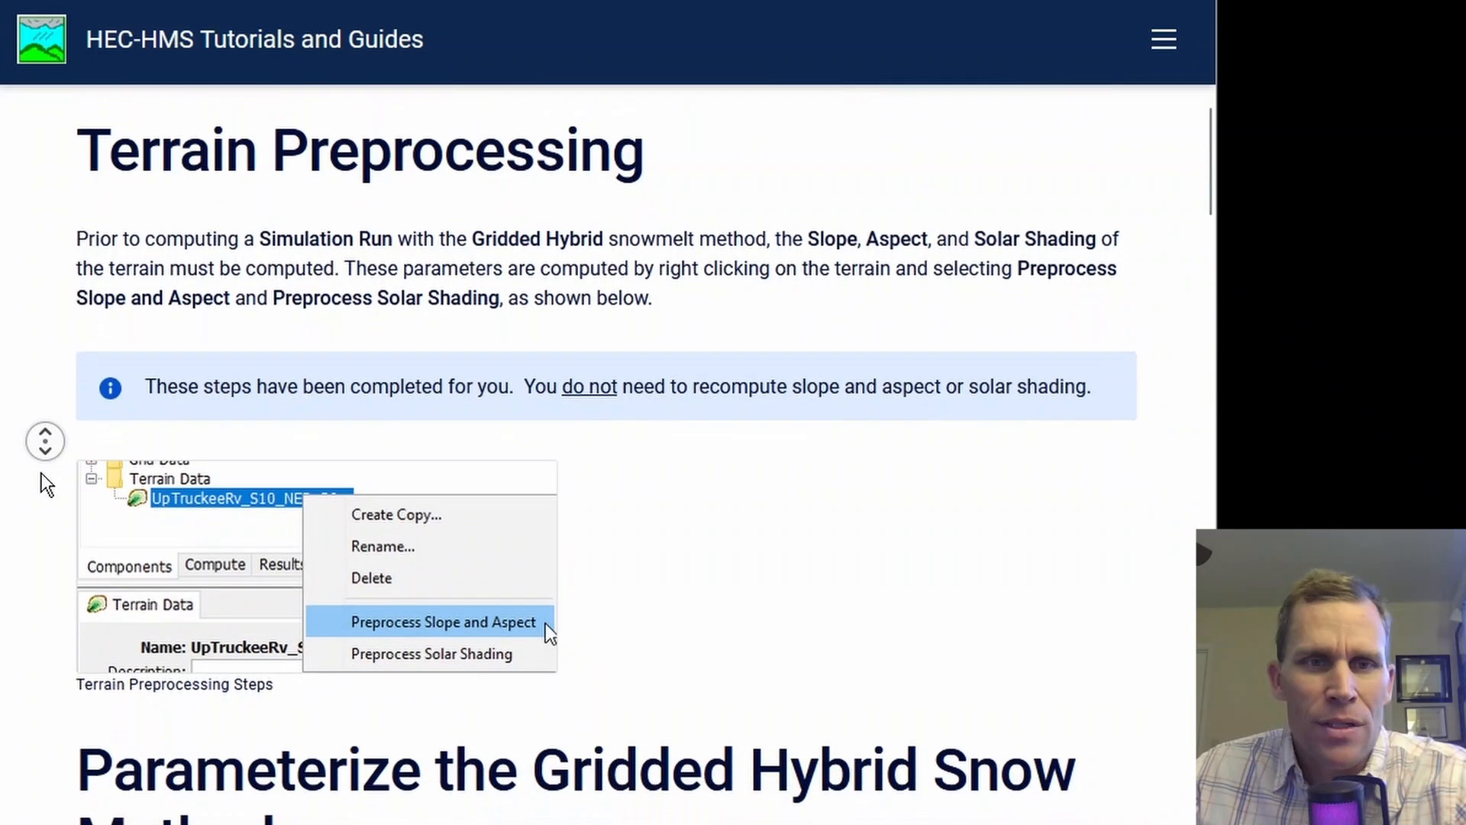
middle_click(41, 474)
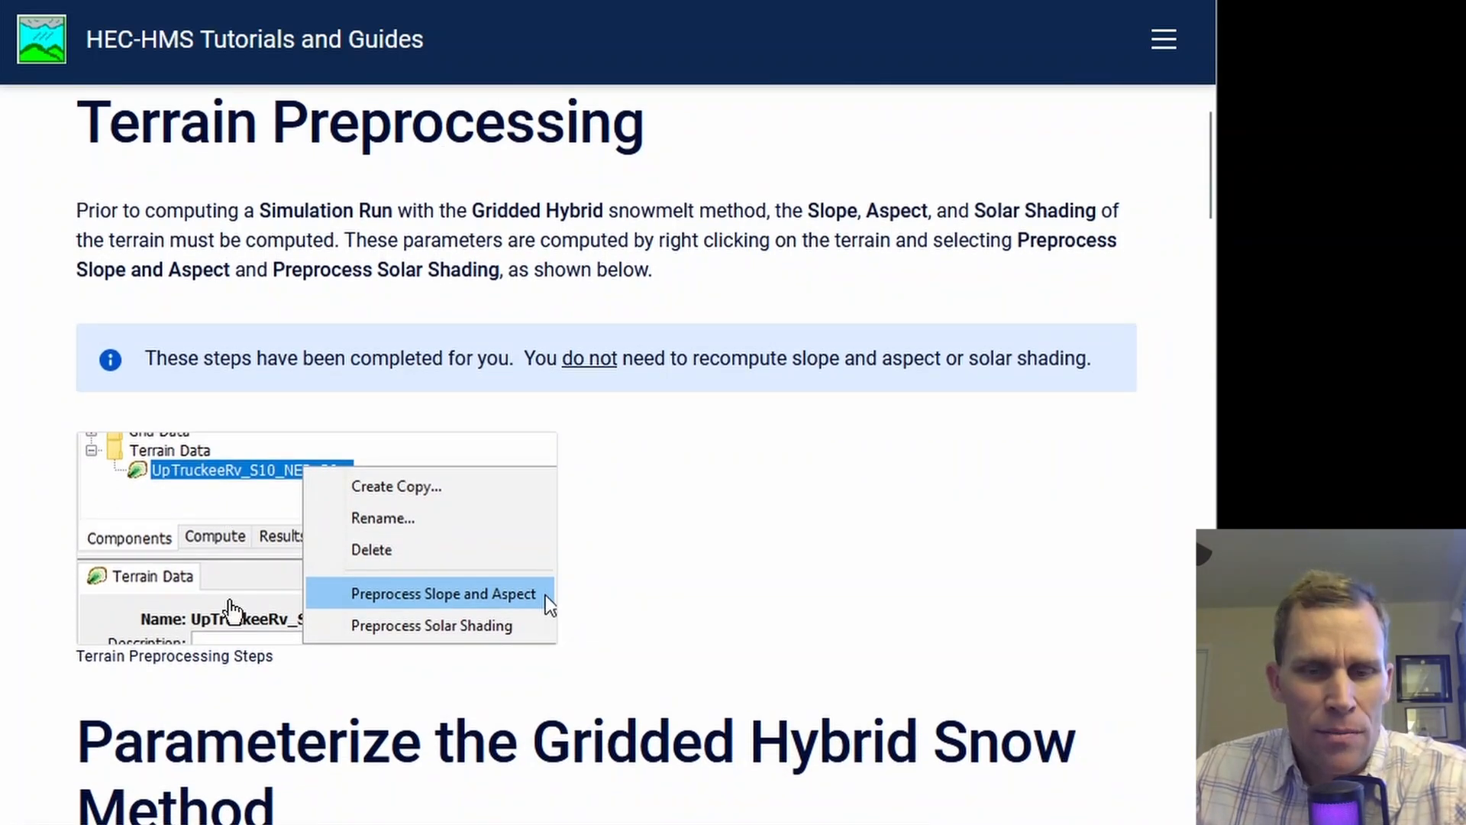
Step: Switch back to HEC-HMS and reprocess the slope and aspect of the UpTruckeeRv_S10_NED_30m terrain
key("alt+Tab")
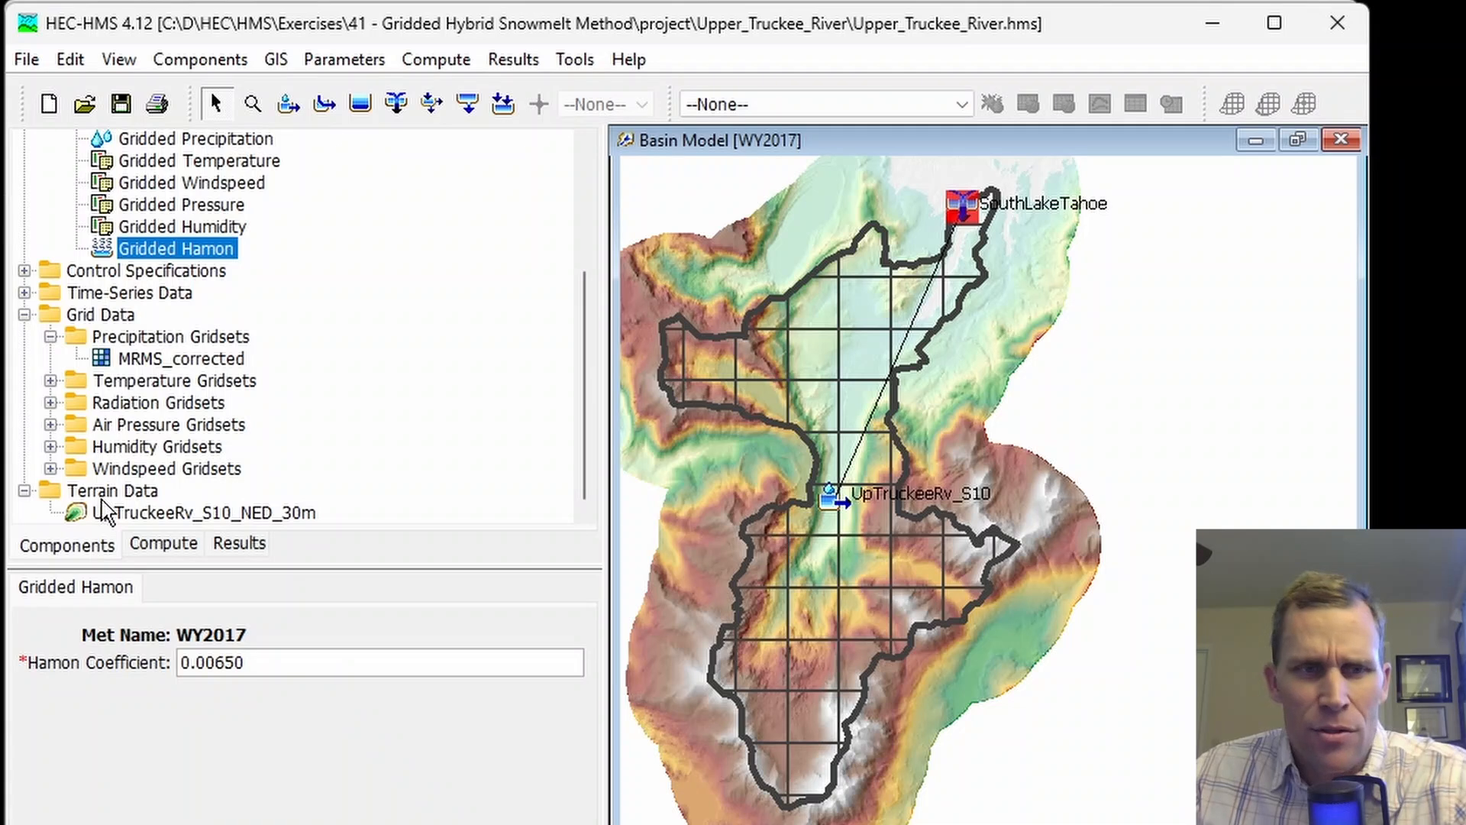
left_click(143, 517)
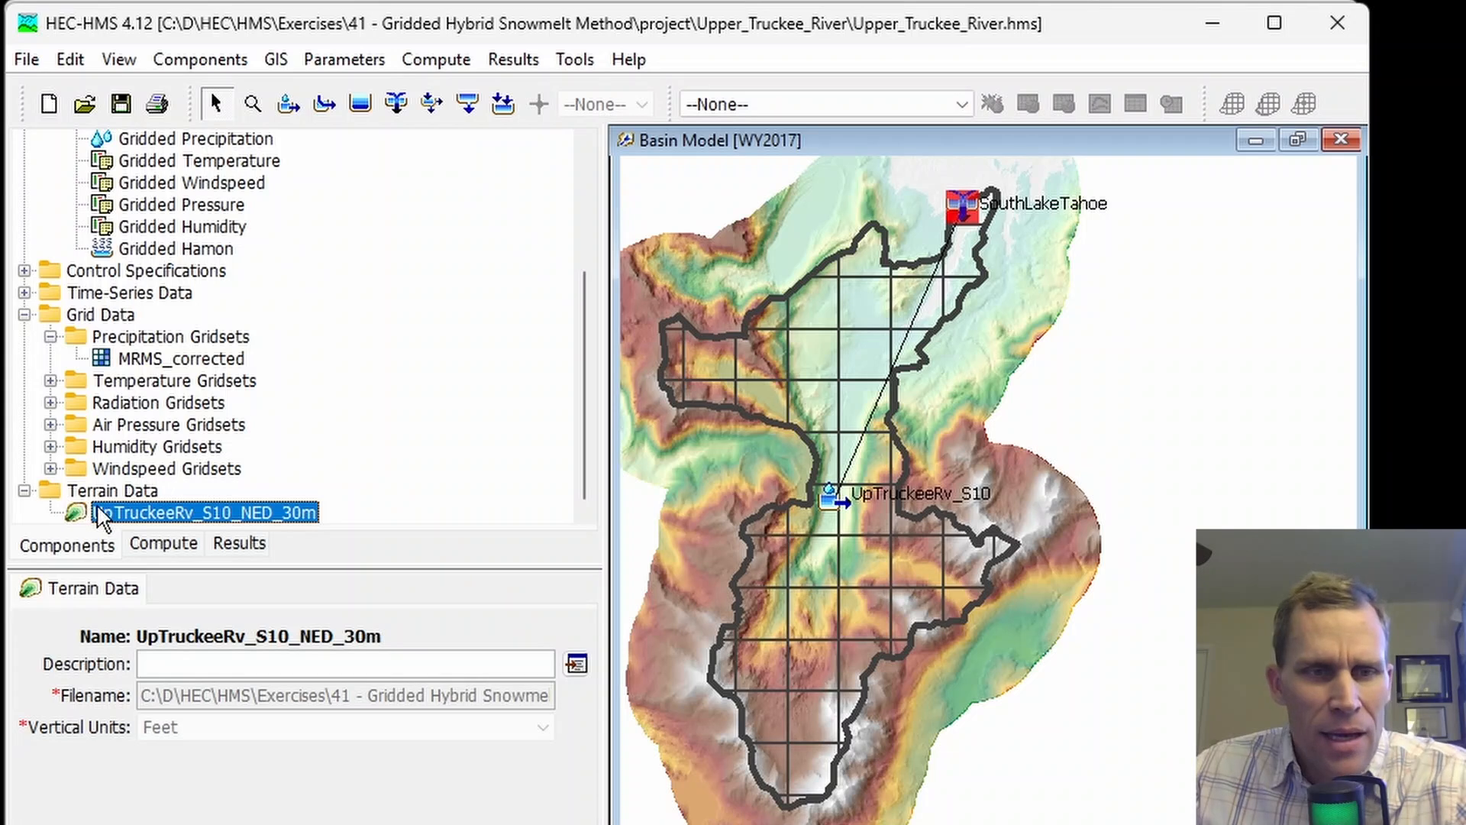
right_click(163, 513)
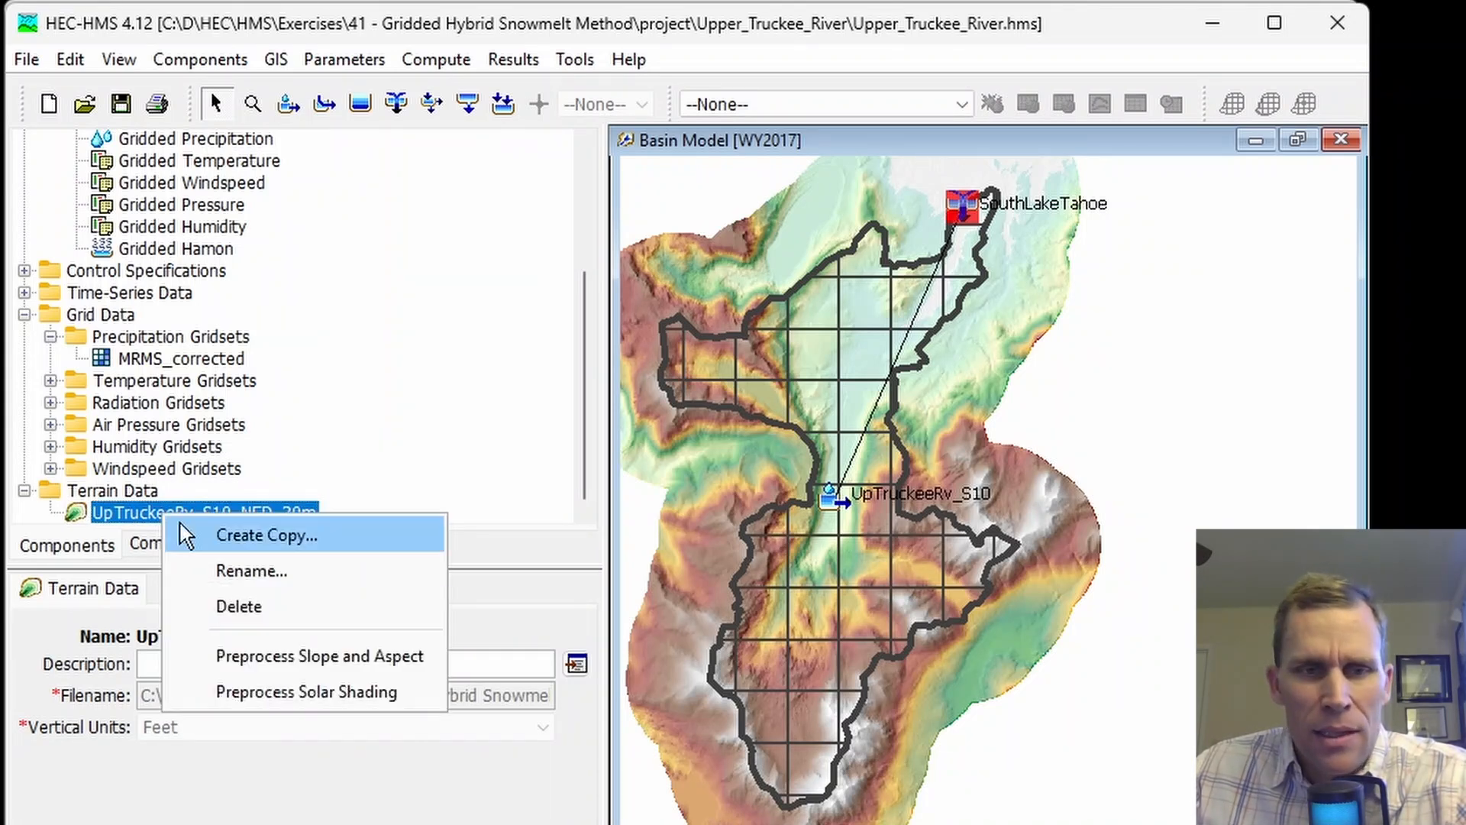
left_click(279, 664)
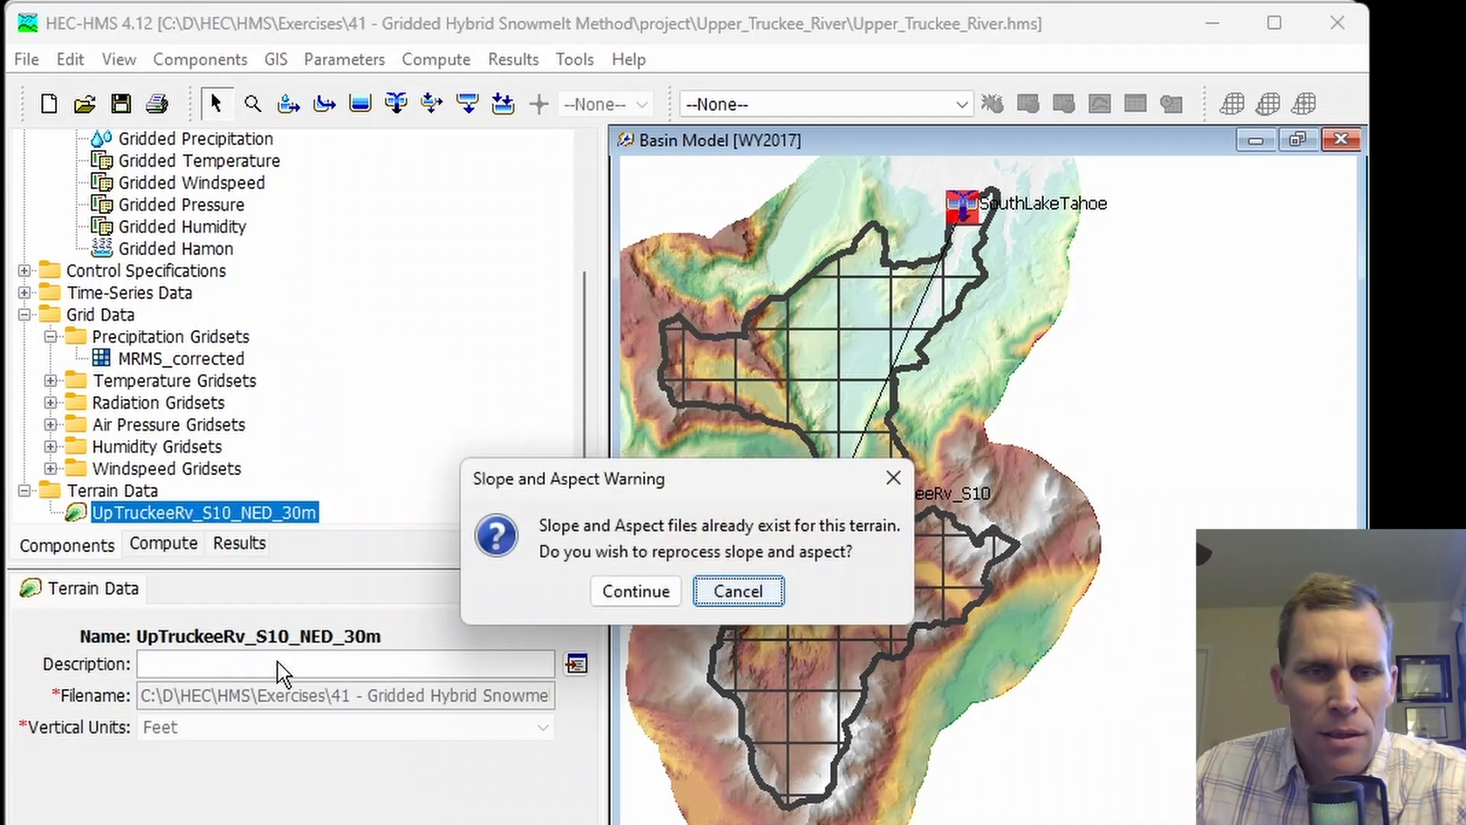
left_click(653, 594)
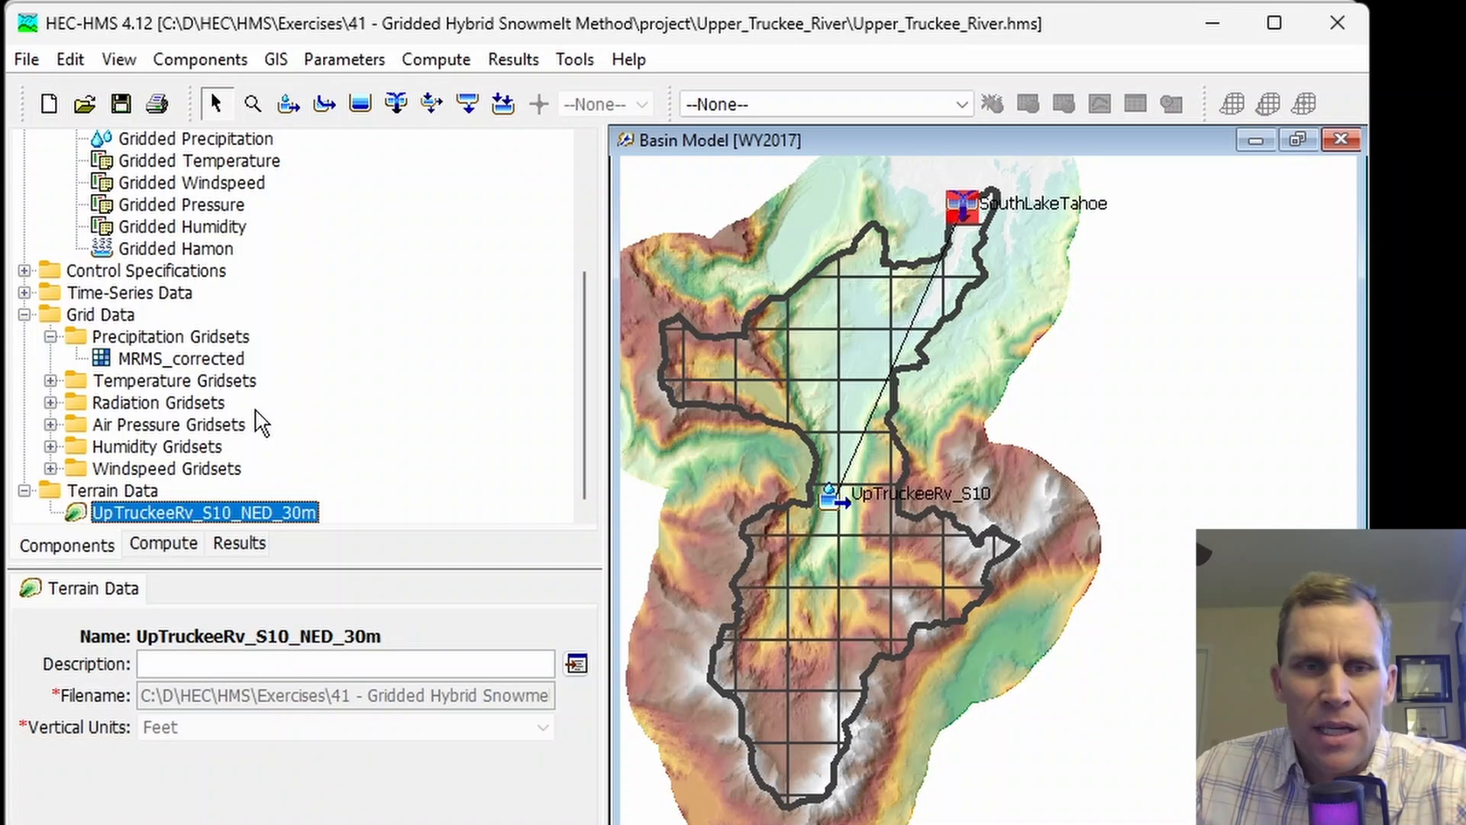
right_click(184, 513)
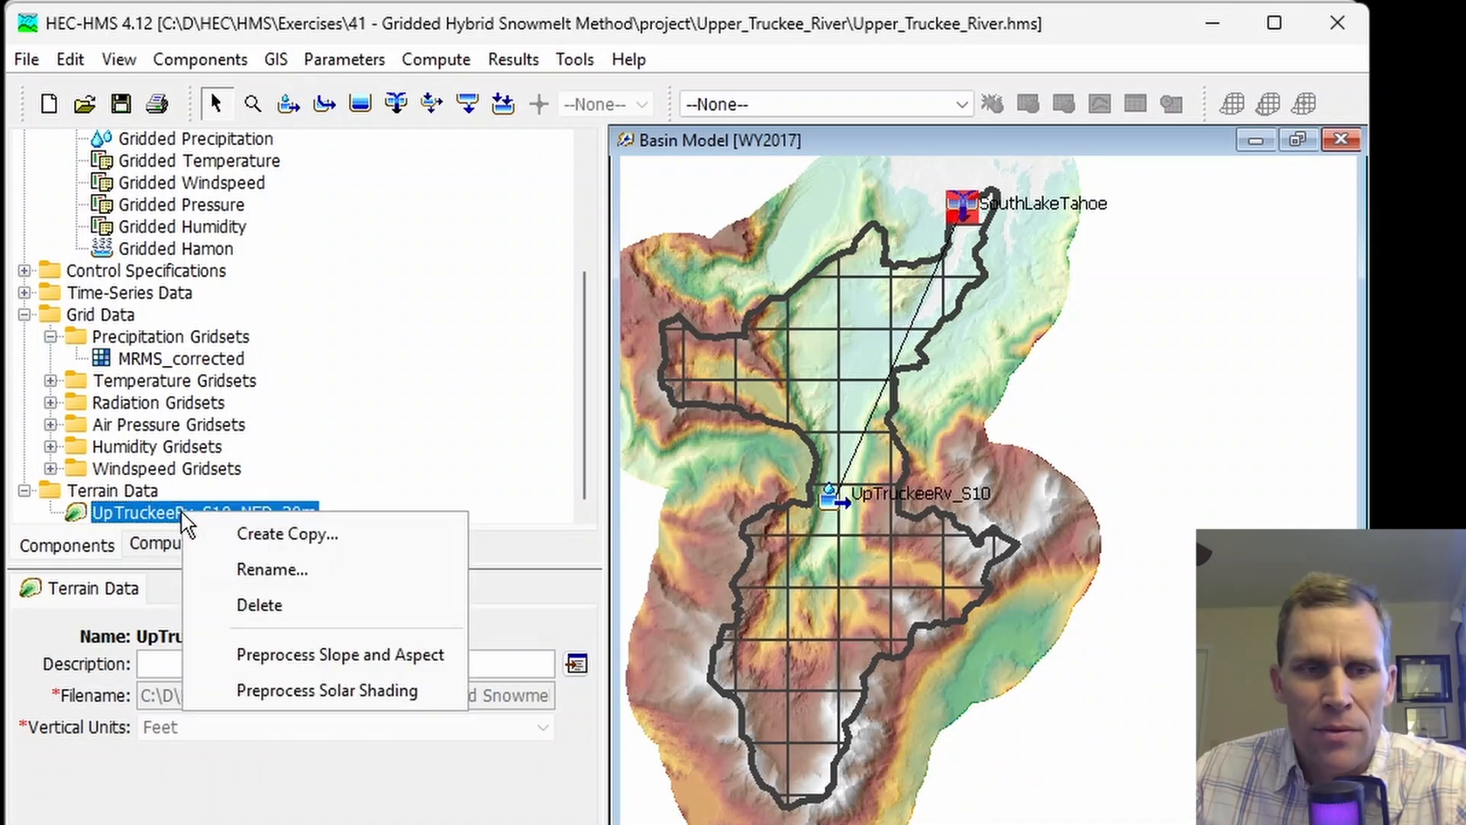
left_click(269, 691)
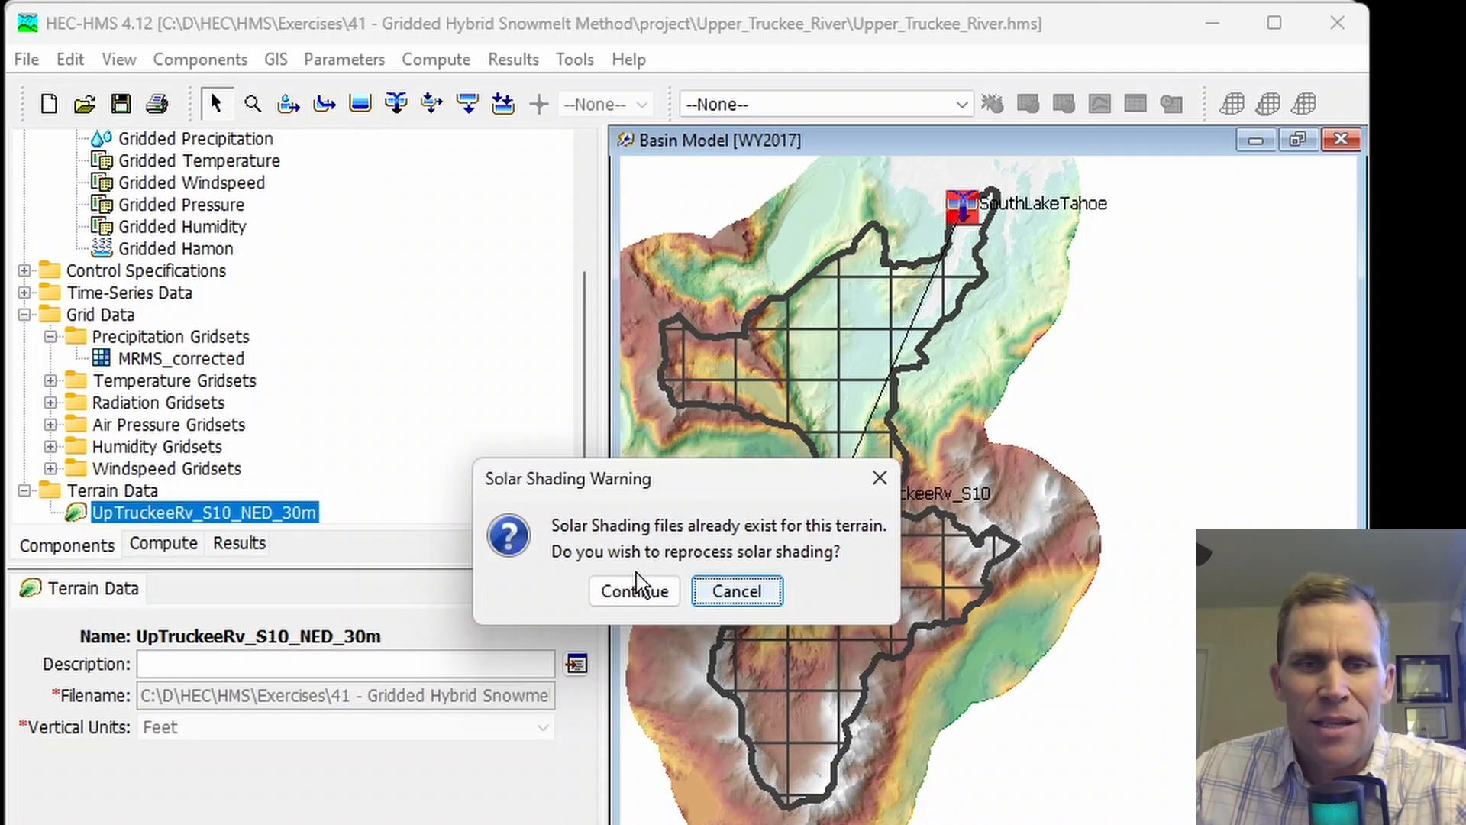
left_click(741, 595)
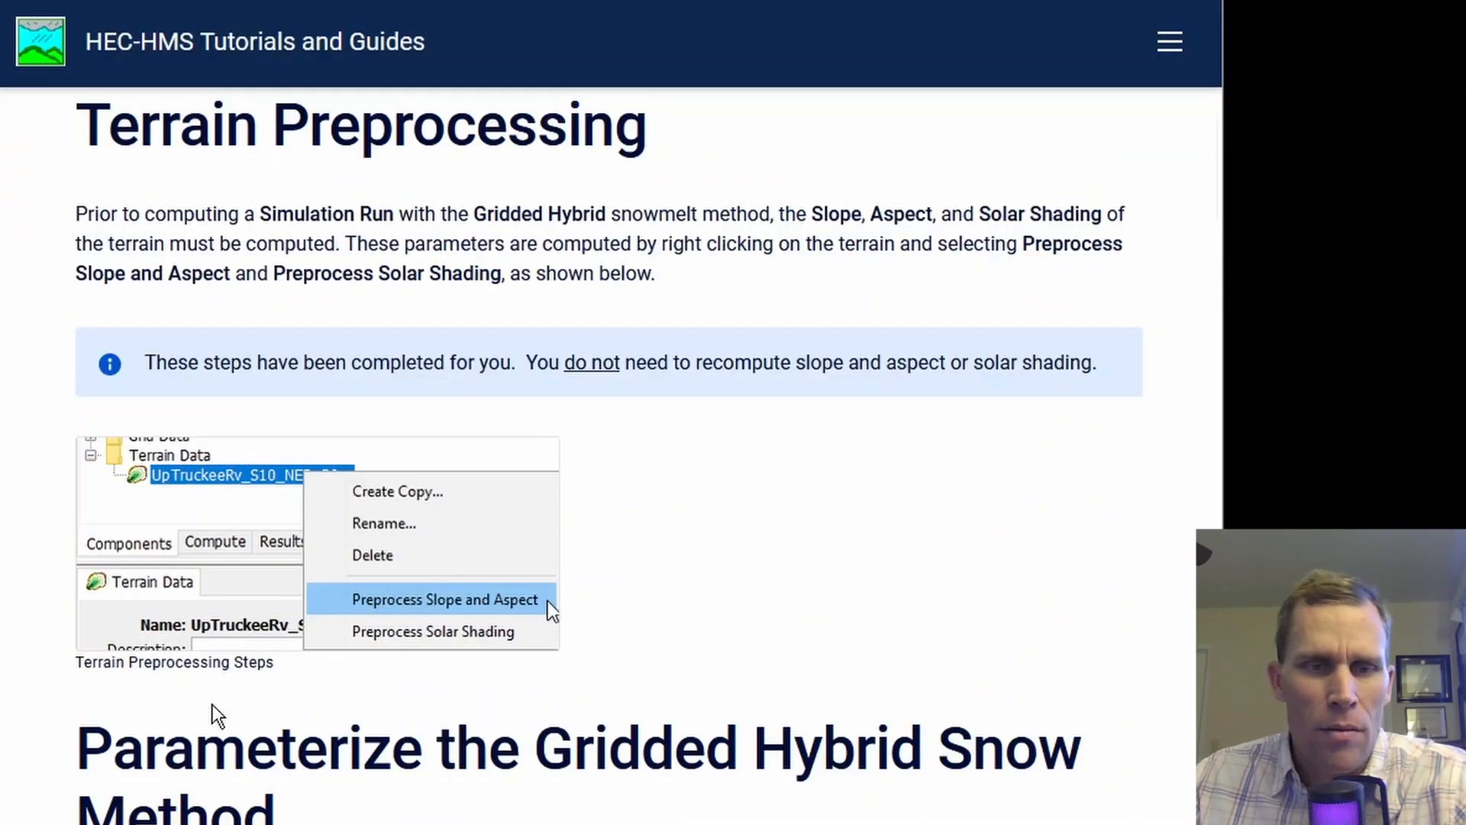
Step: Read the tutorial's Parameterize the Gridded Hybrid Snow Method steps and copy the basin model name WY2017_RTI from them
scroll(370, 563, "down", 6)
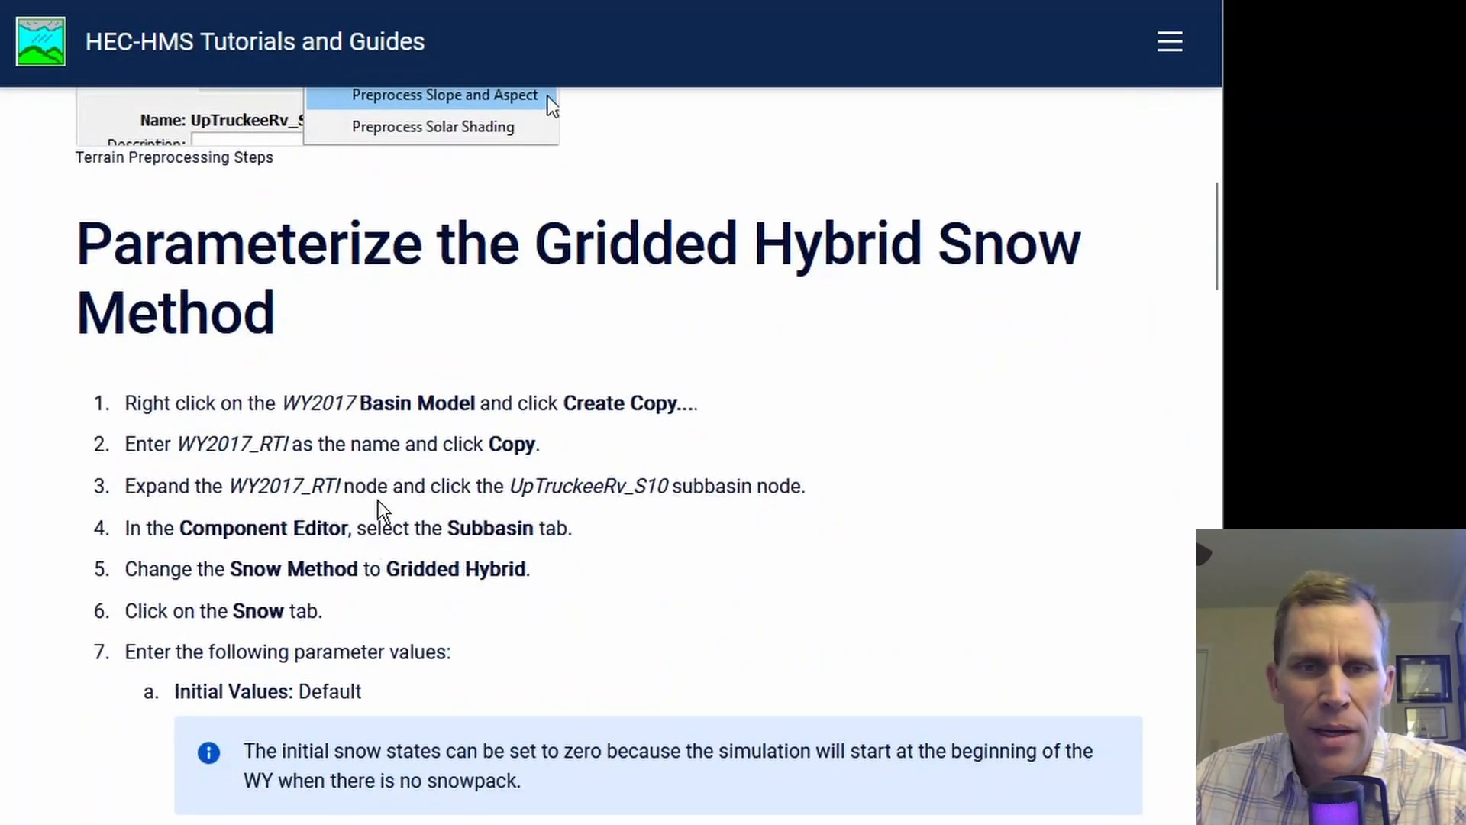
middle_click(18, 485)
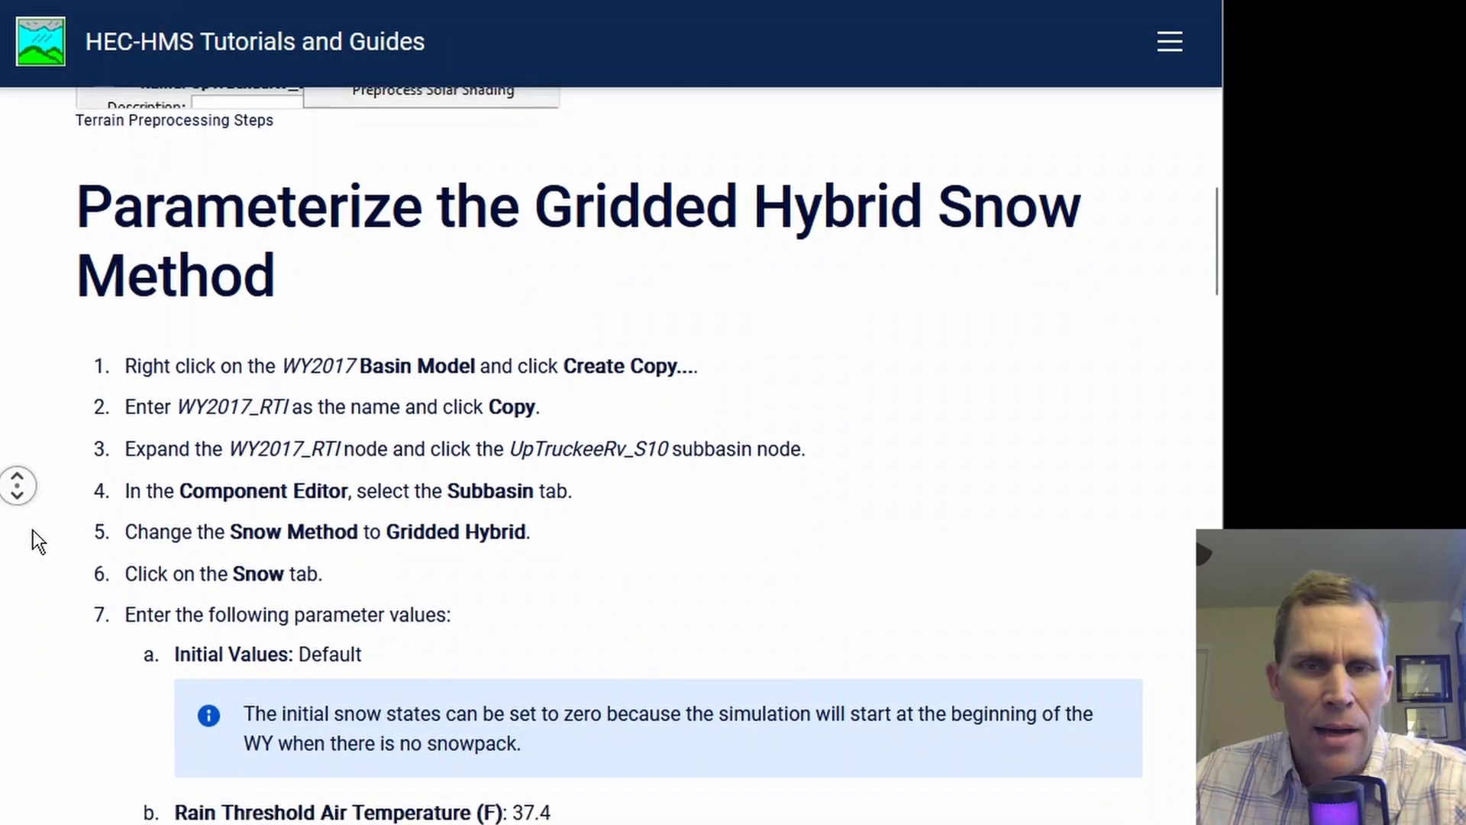
middle_click(34, 530)
middle_click(34, 530)
middle_click(36, 492)
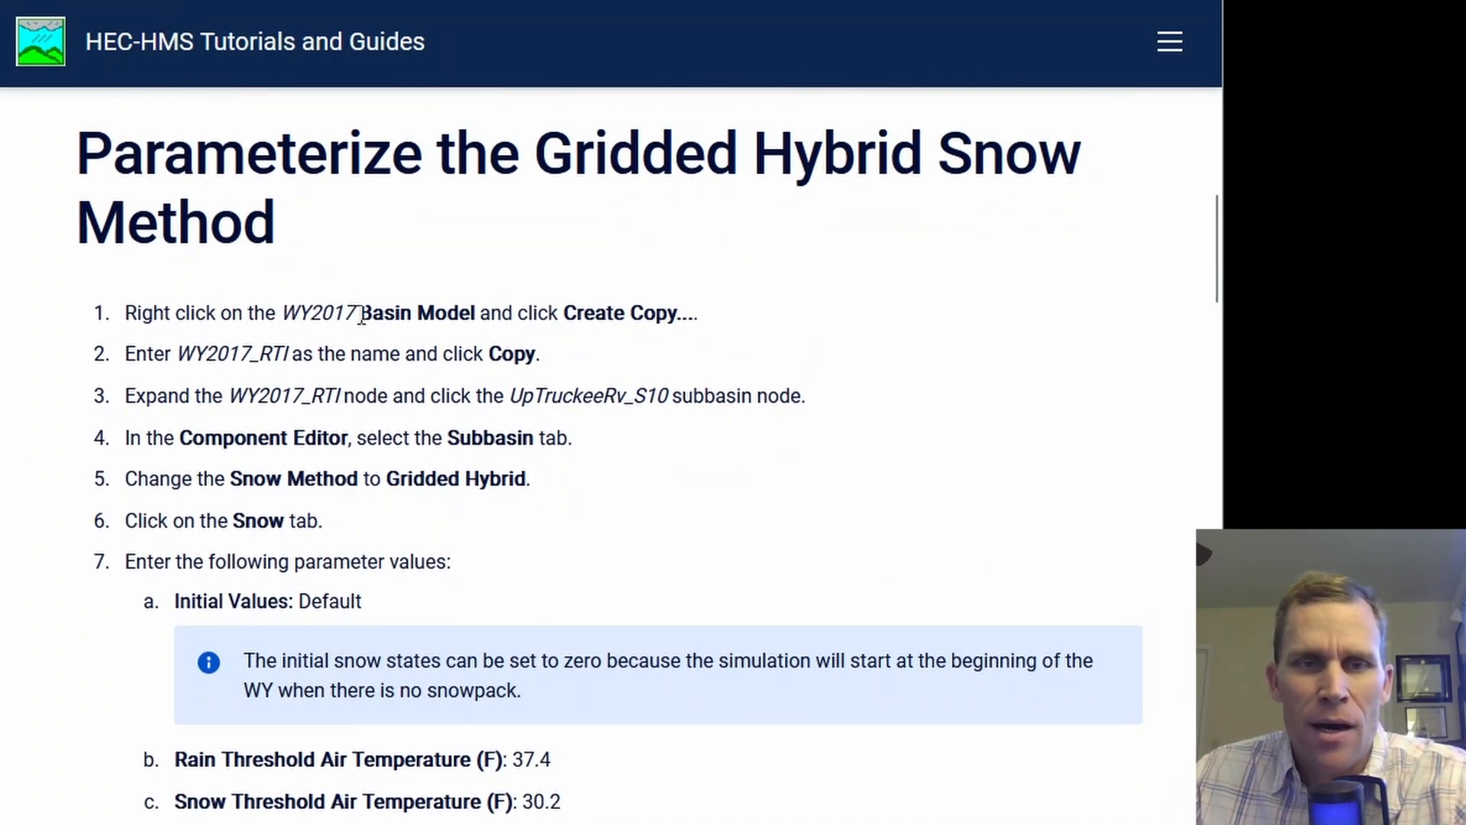
left_click_drag(361, 316, 491, 321)
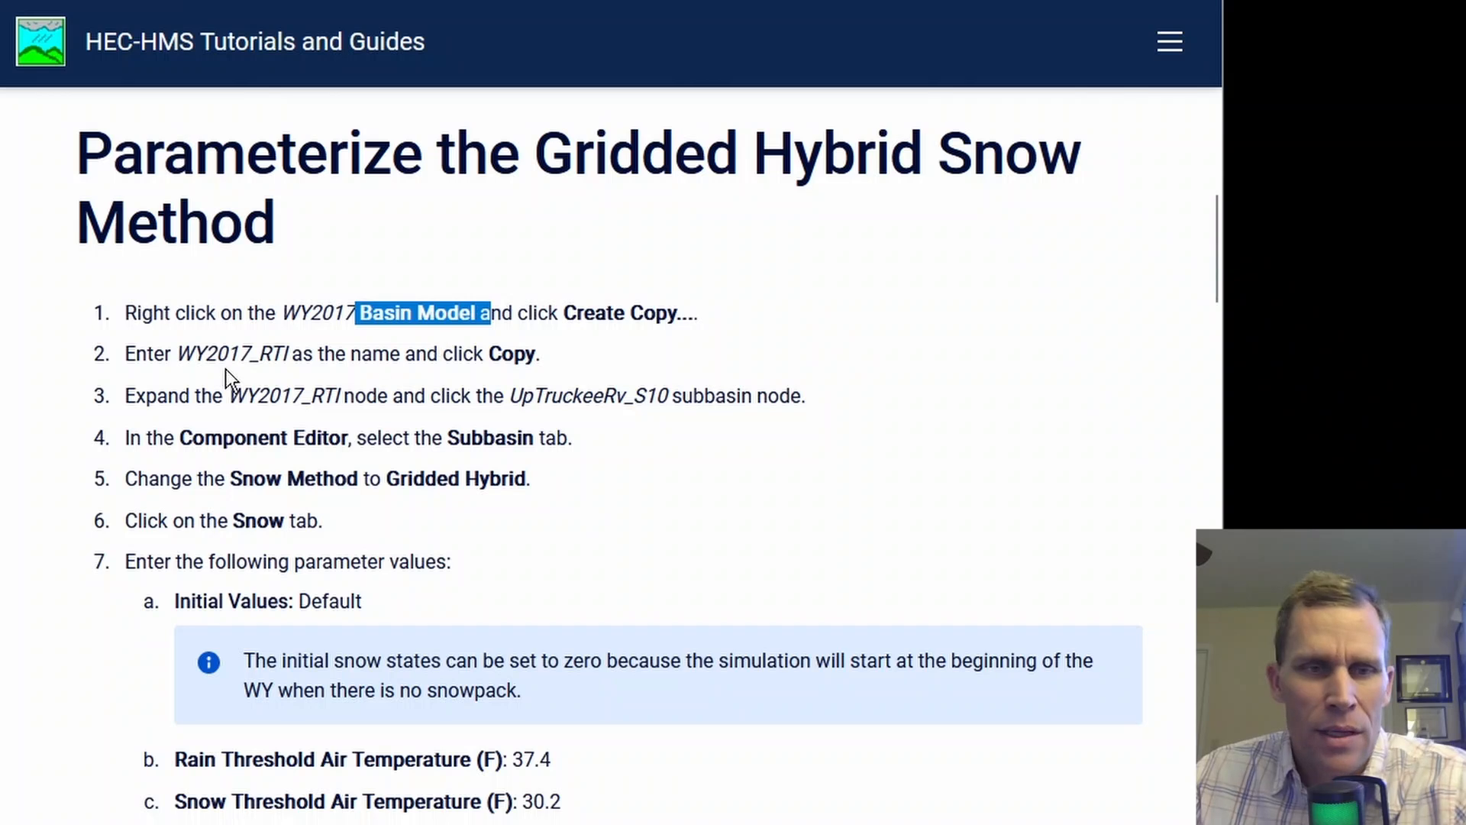
left_click_drag(176, 353, 284, 353)
right_click(270, 359)
left_click(306, 387)
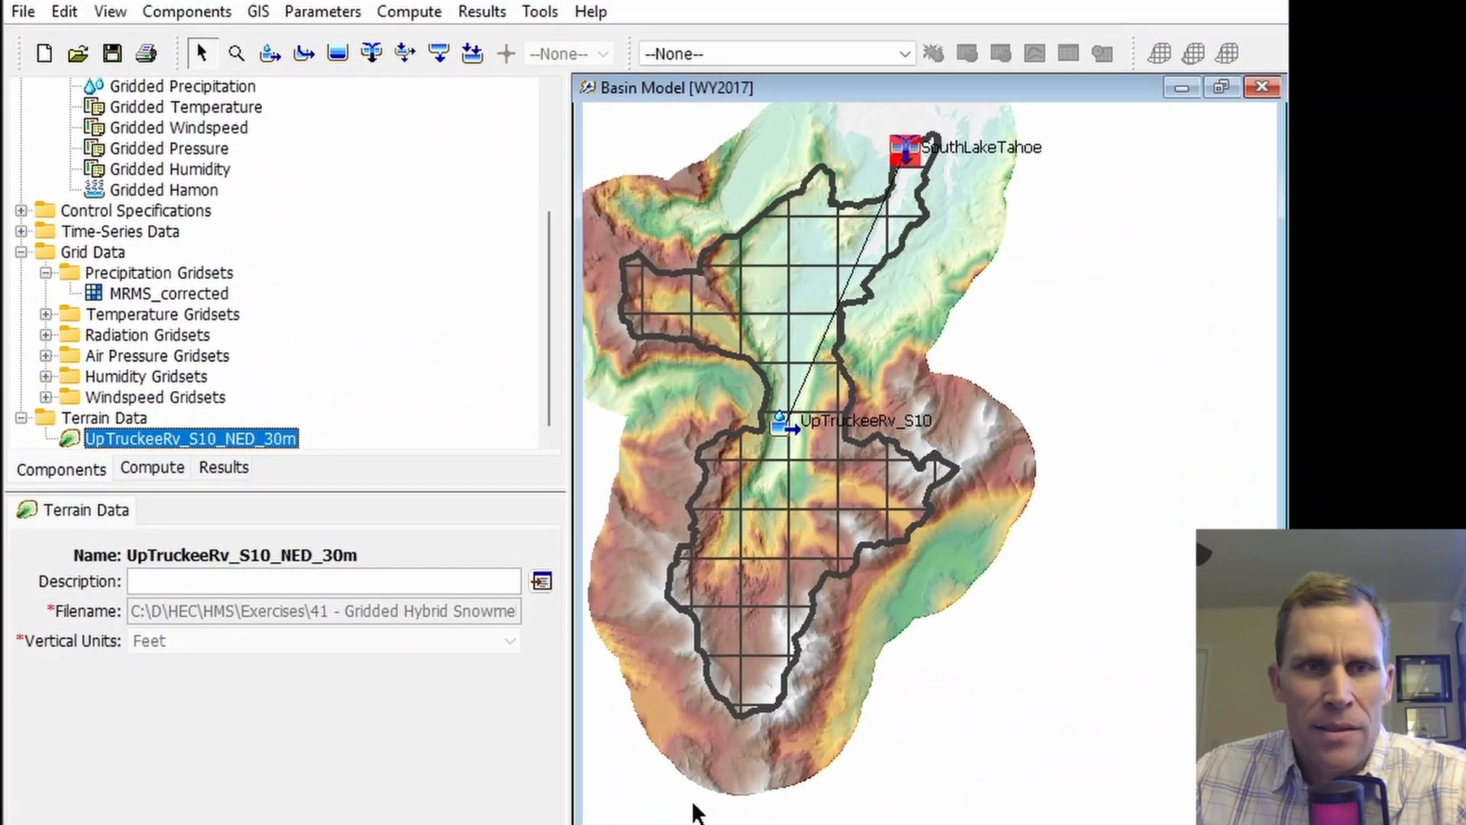
Step: Switch to HEC-HMS, collapse the meteorologic model and grid data folders, and copy the WY2017 basin model as WY2017_RTI
scroll(216, 245, "up", 3)
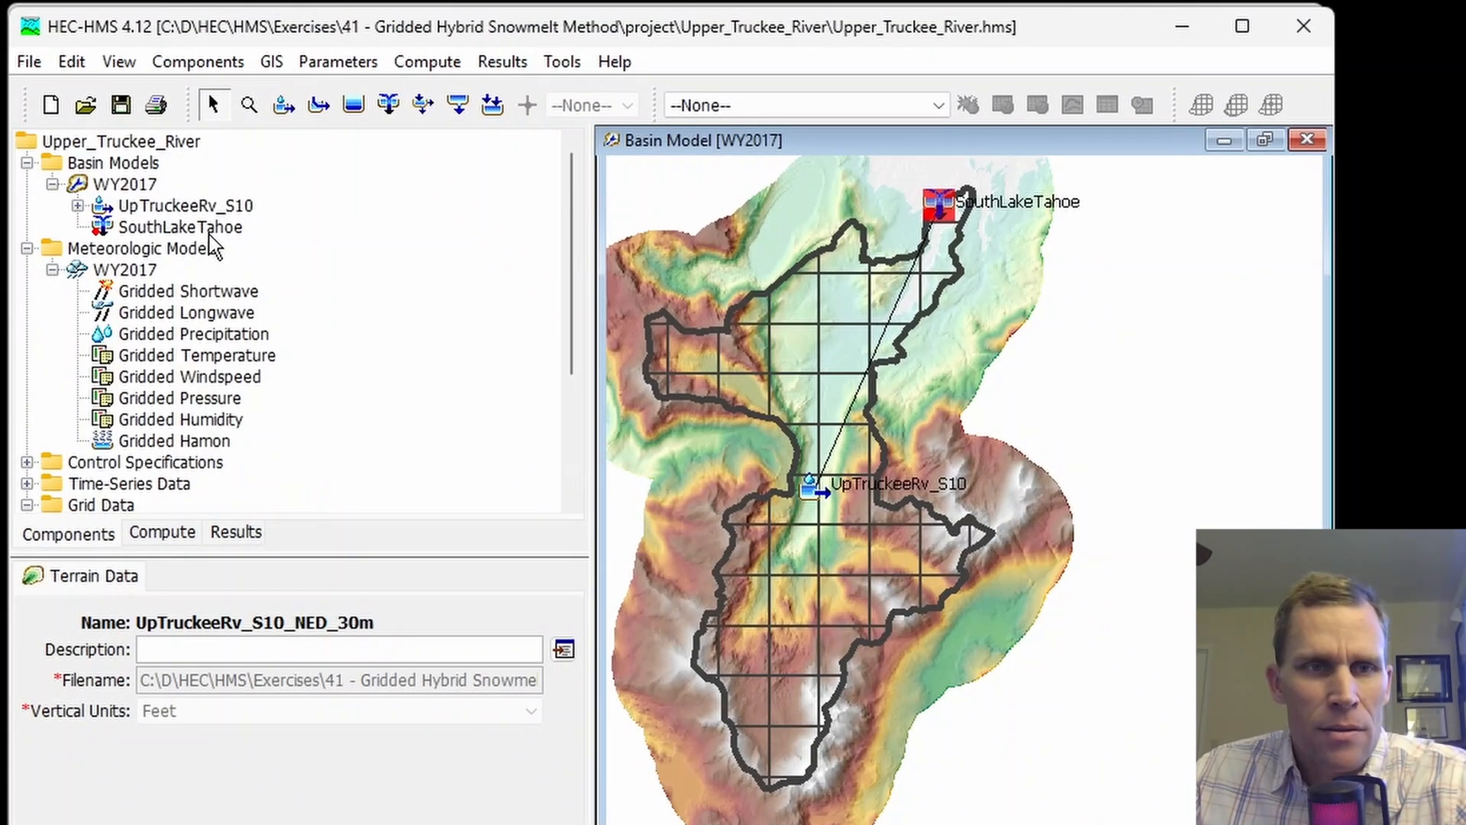
left_click(127, 187)
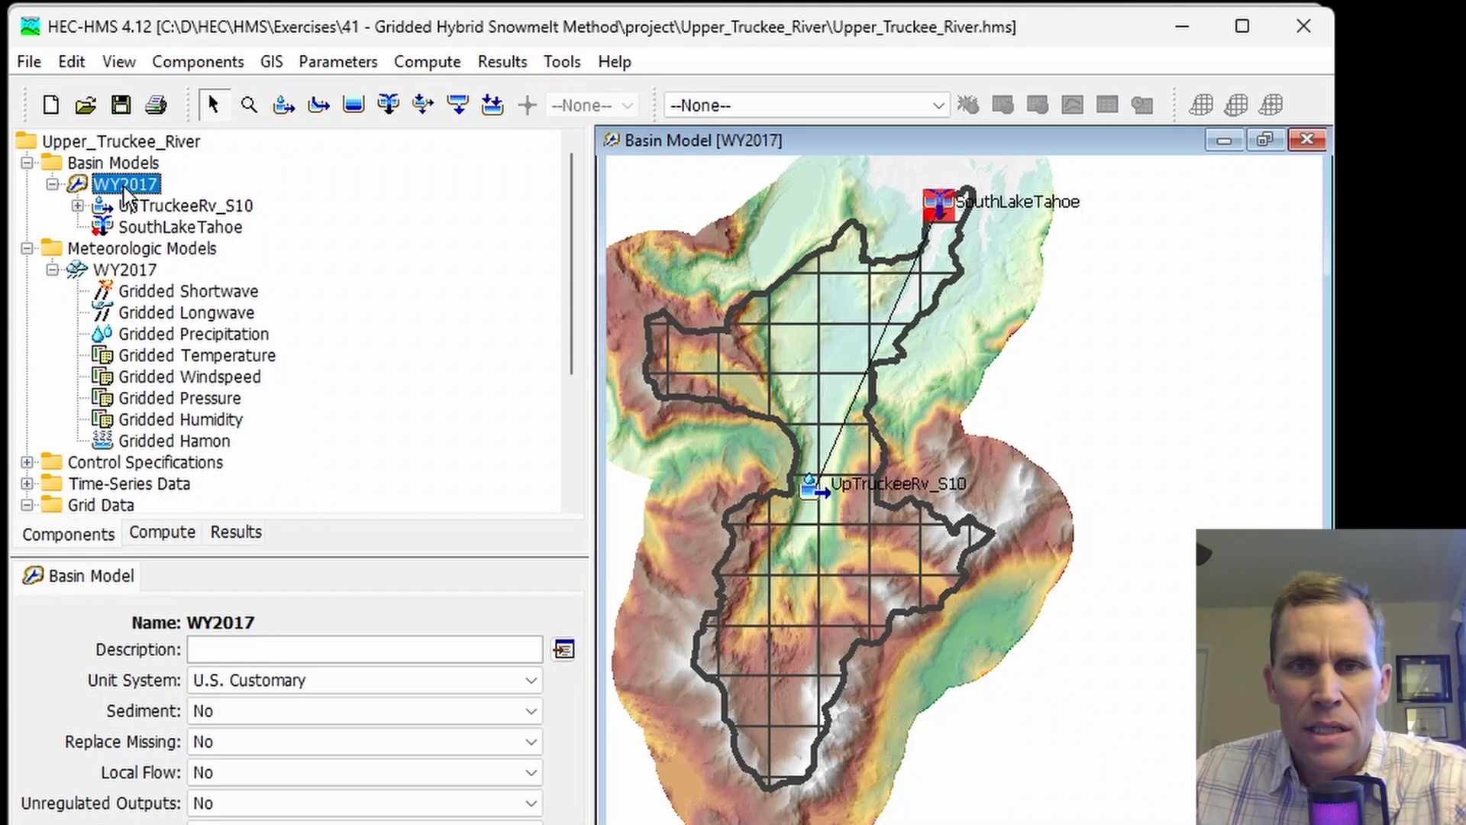
left_click(27, 248)
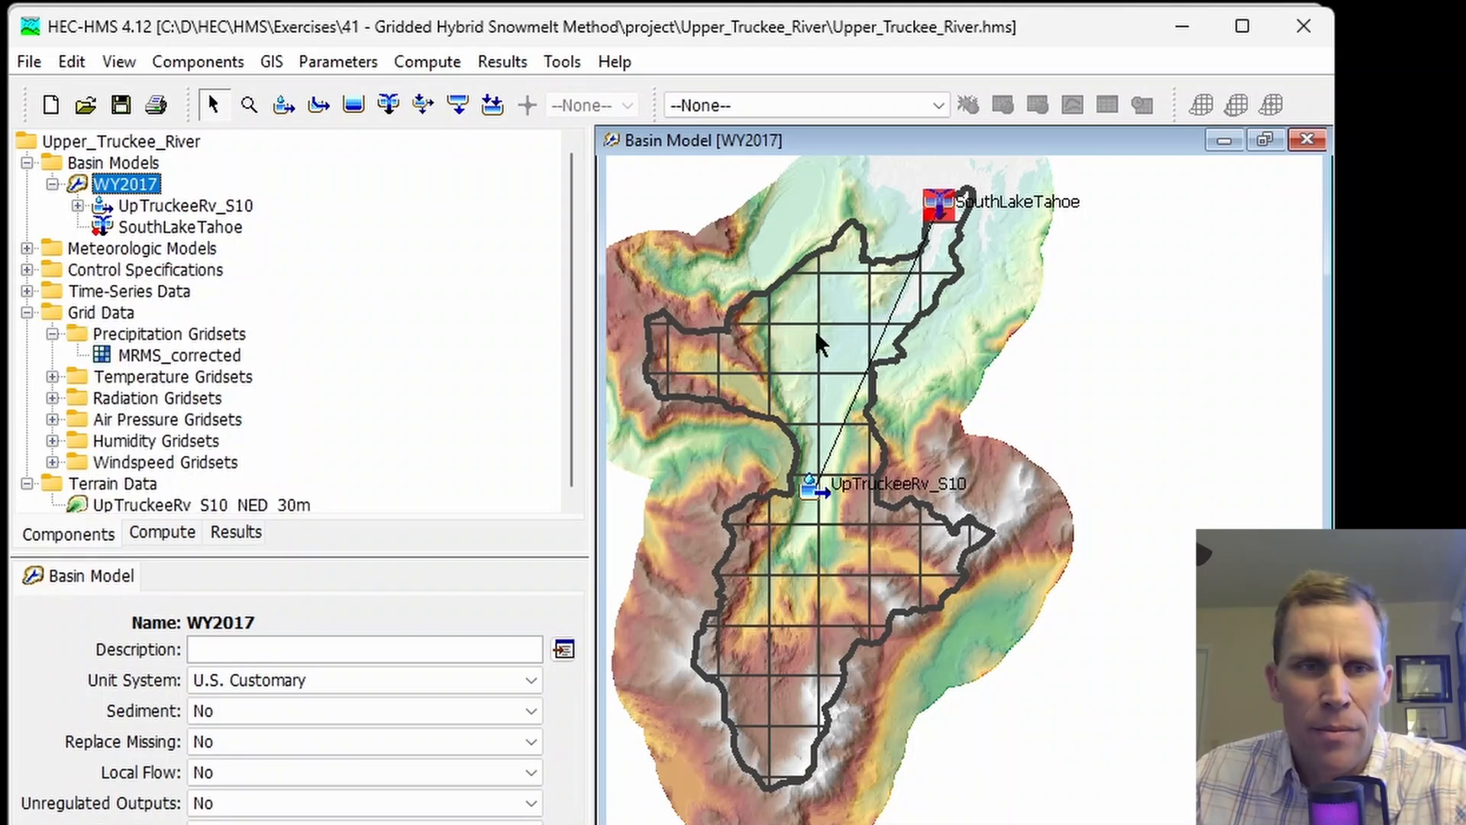
left_click(27, 312)
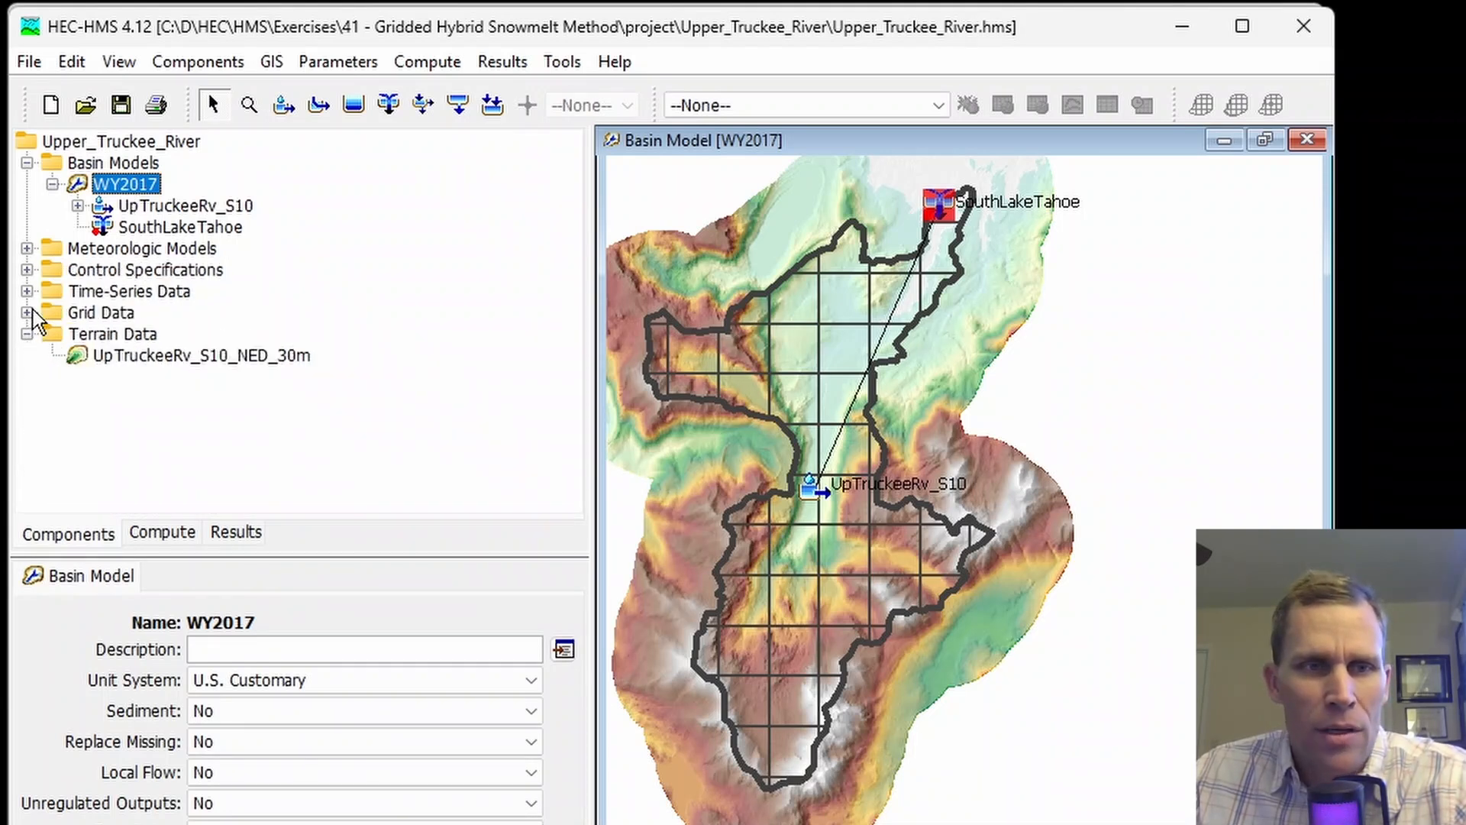
right_click(131, 193)
left_click(186, 208)
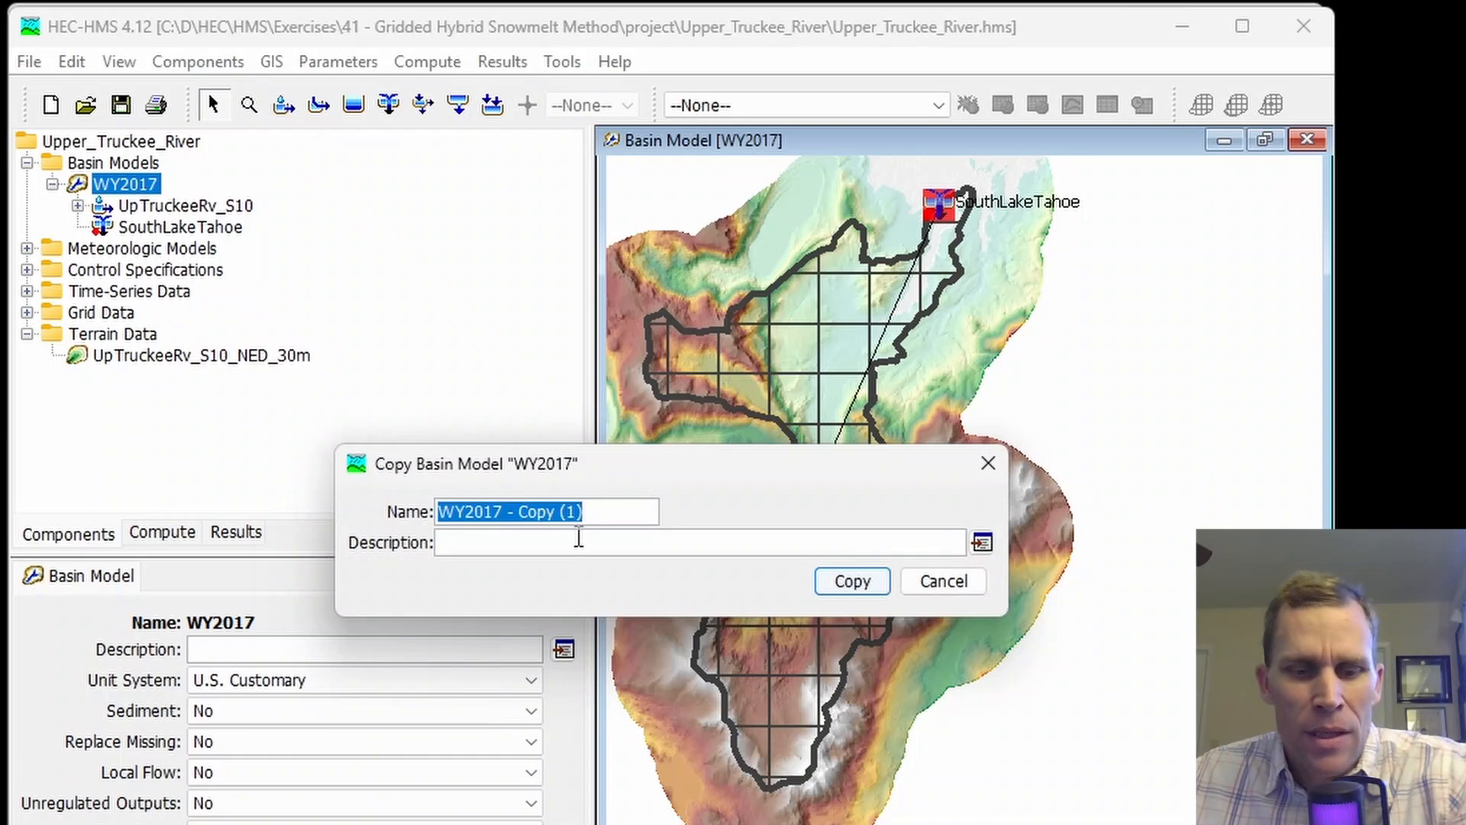
type("WY2017_RTI")
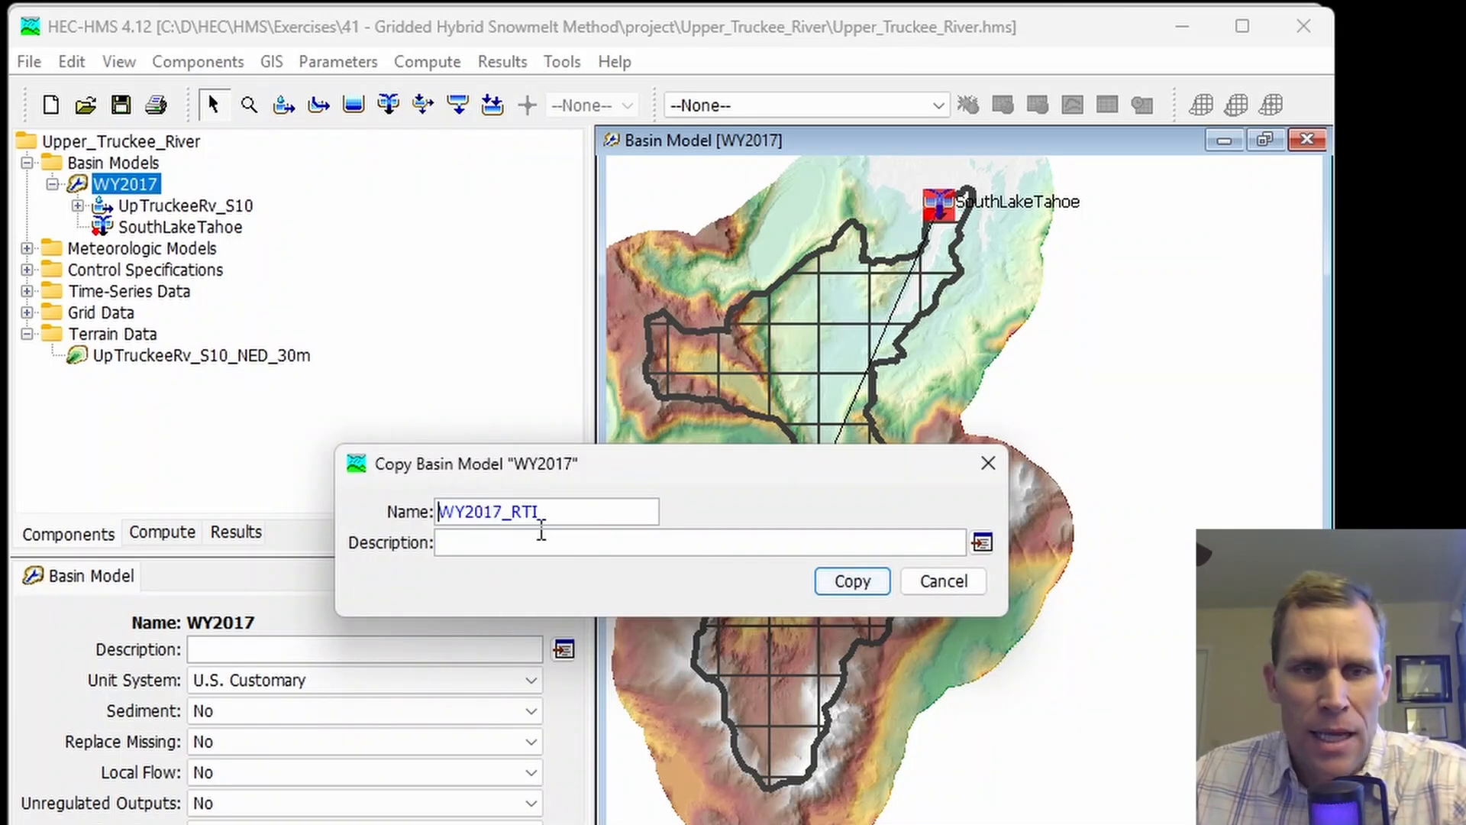
left_click_drag(552, 506, 408, 510)
left_click(569, 511)
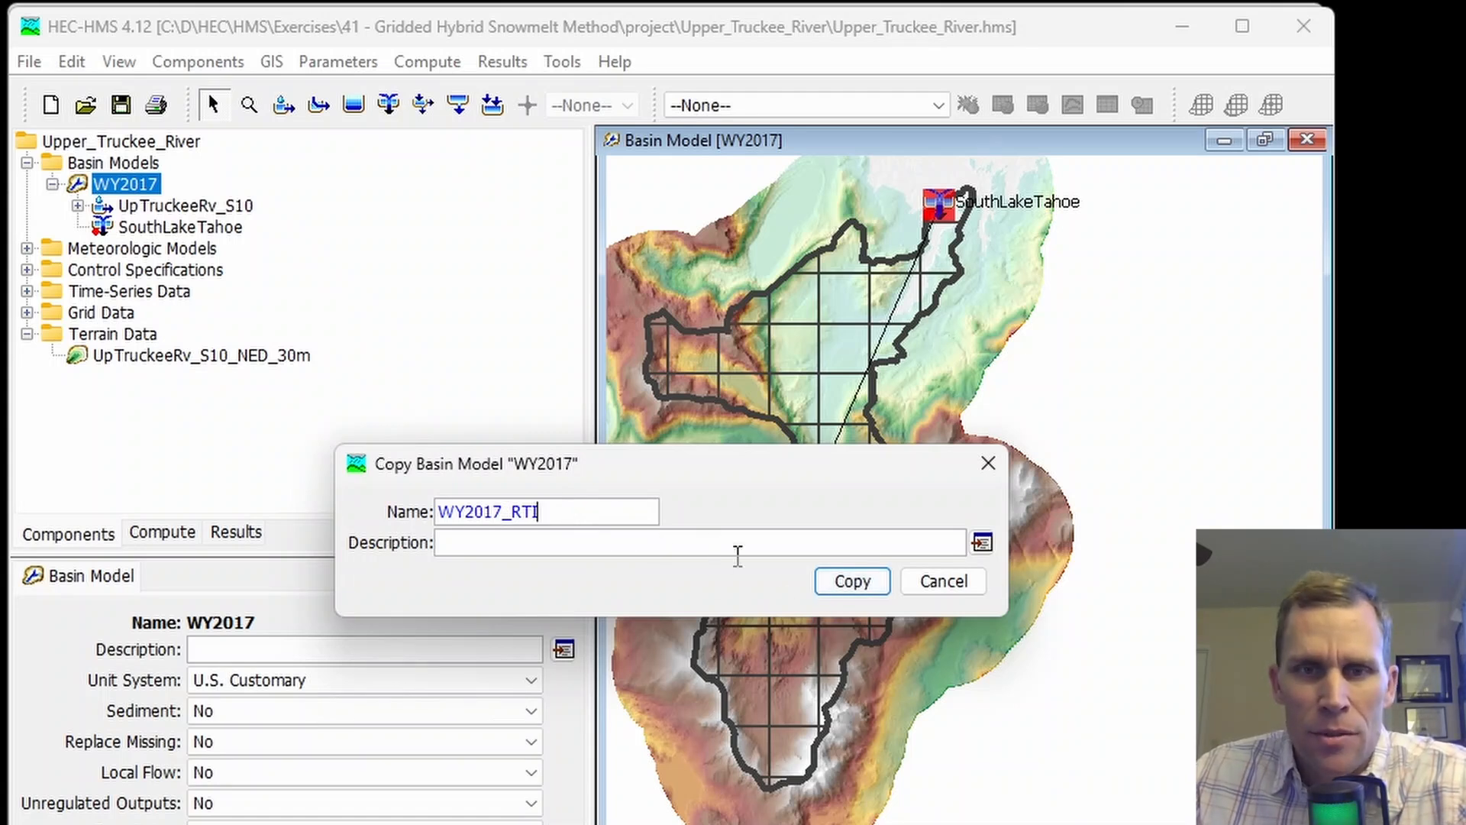
left_click(848, 586)
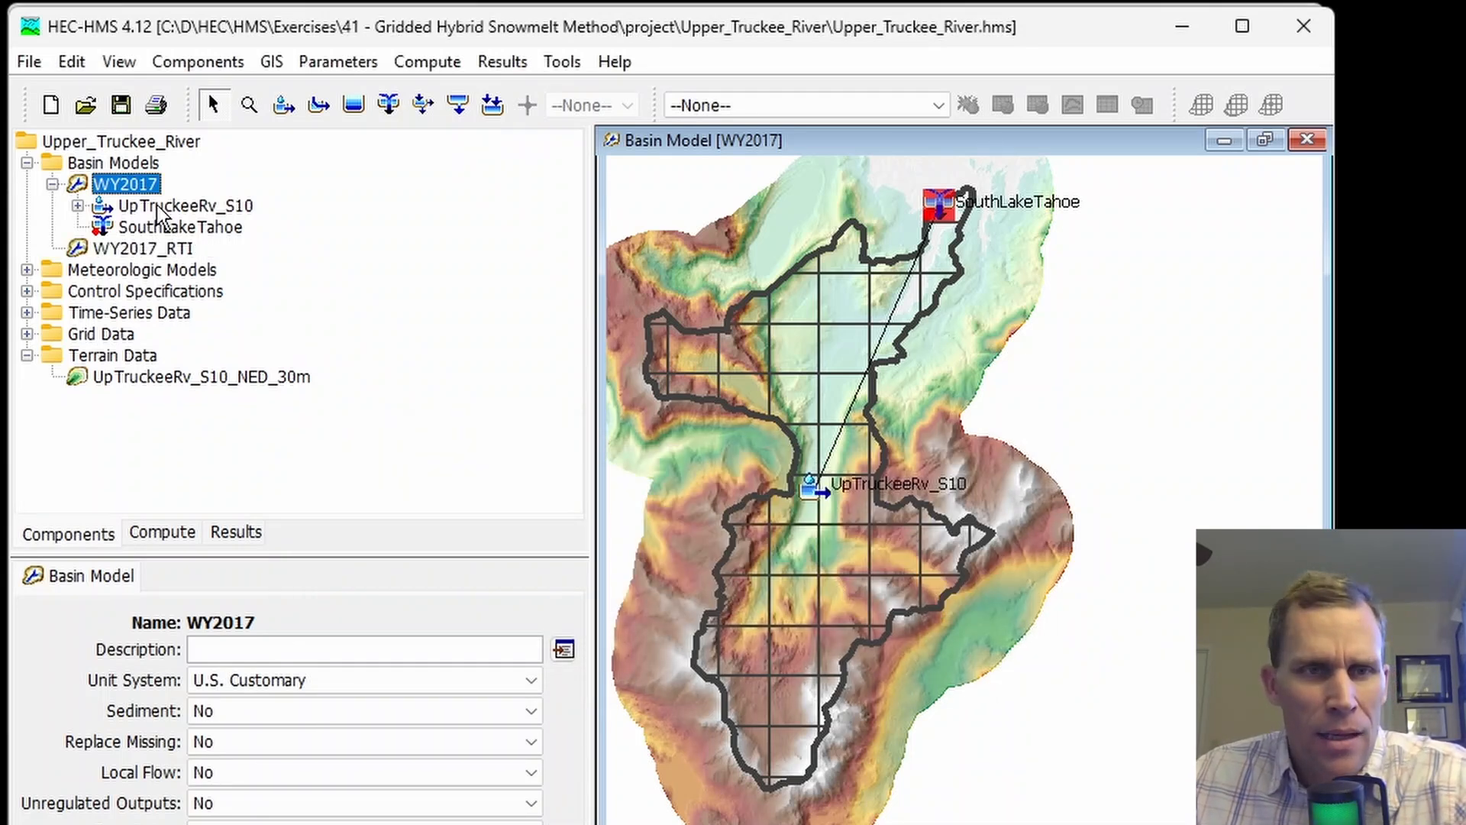
Step: Open the WY2017_RTI basin model, list its elements, and enlarge its map around the watershed
left_click(78, 206)
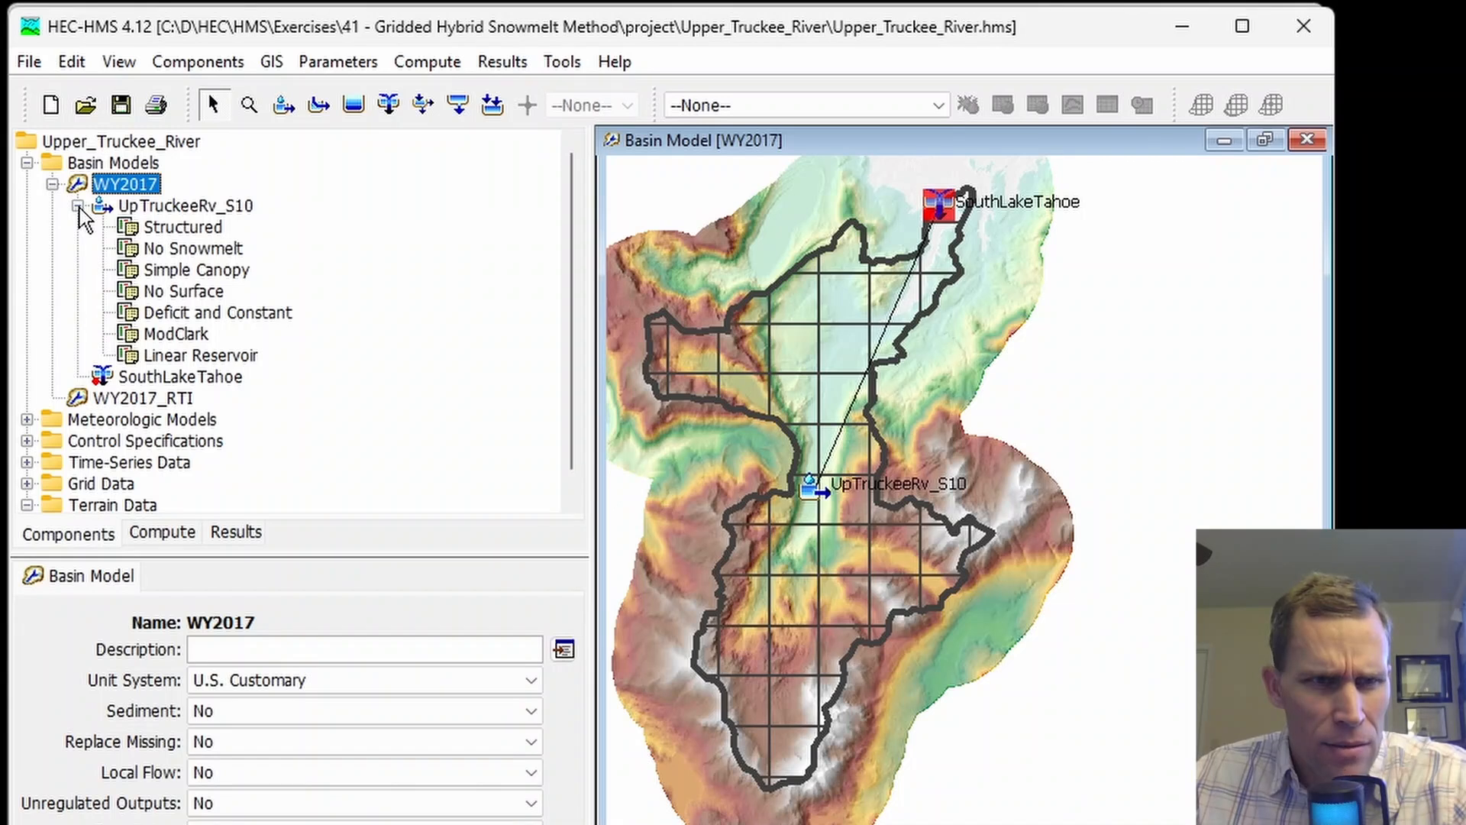
left_click(78, 206)
left_click(134, 245)
left_click(52, 206)
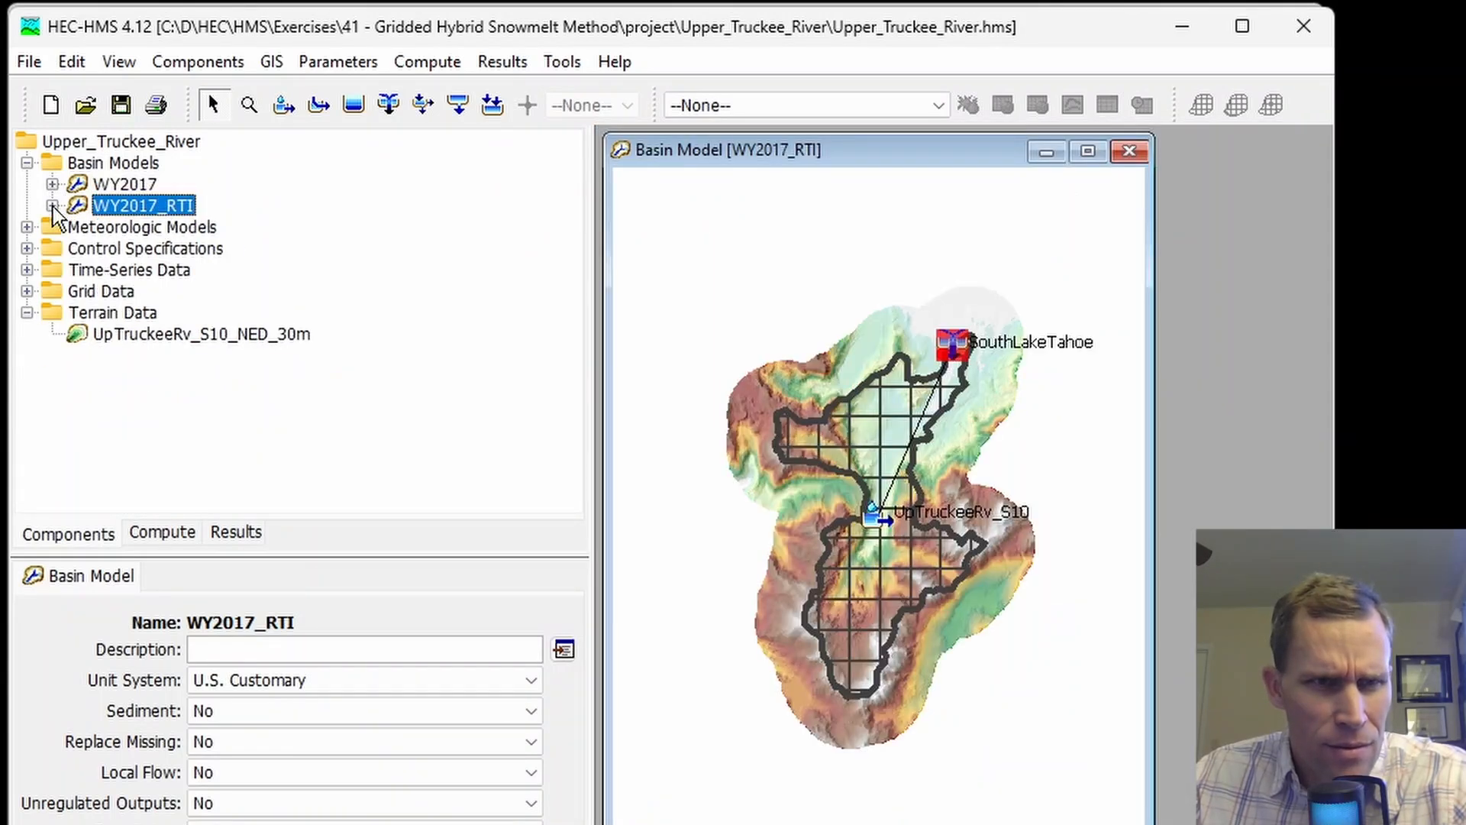
left_click(52, 205)
scroll(1002, 409, "up", 2)
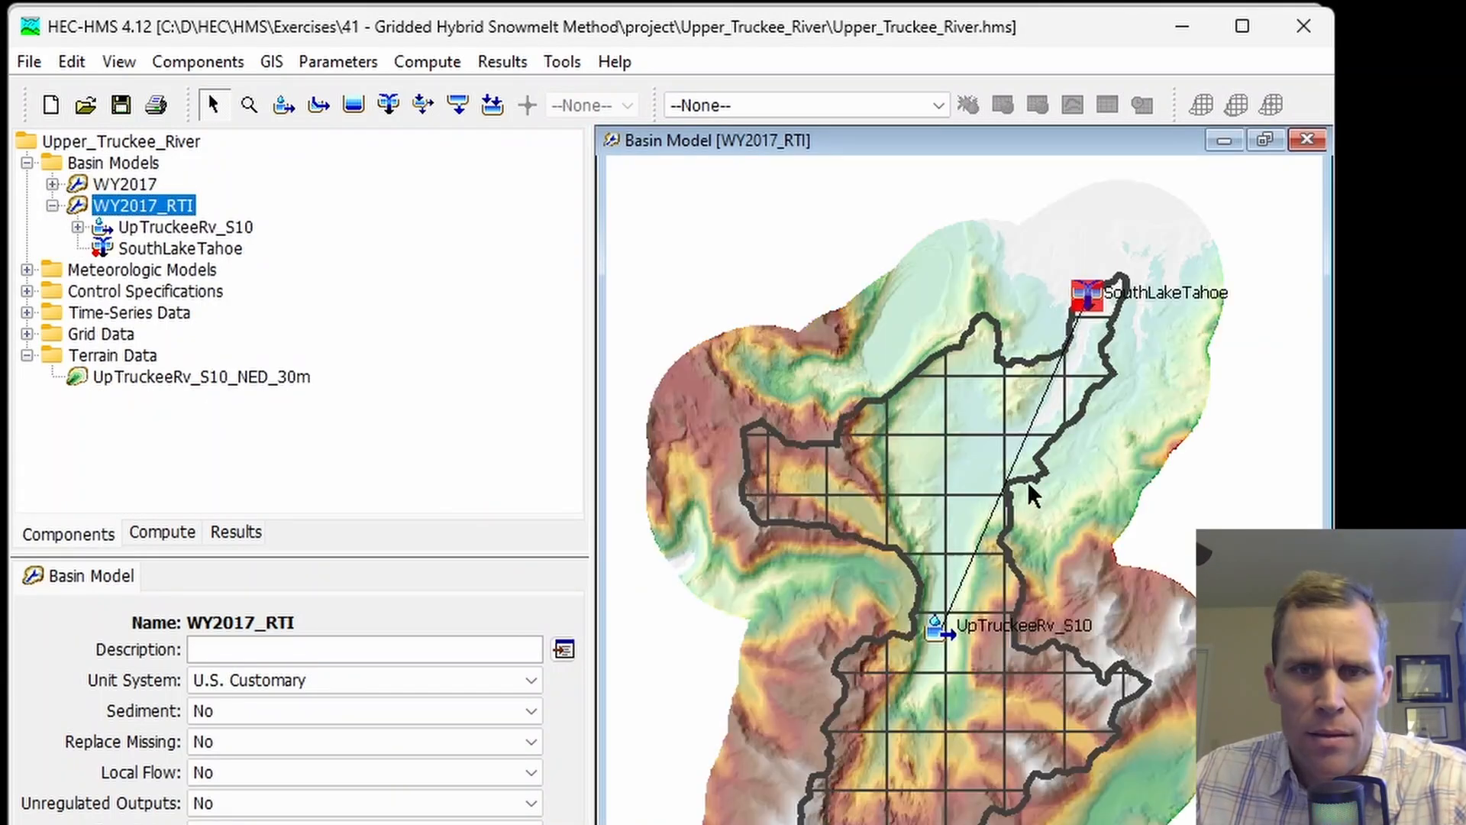
left_click_drag(1027, 484, 907, 425)
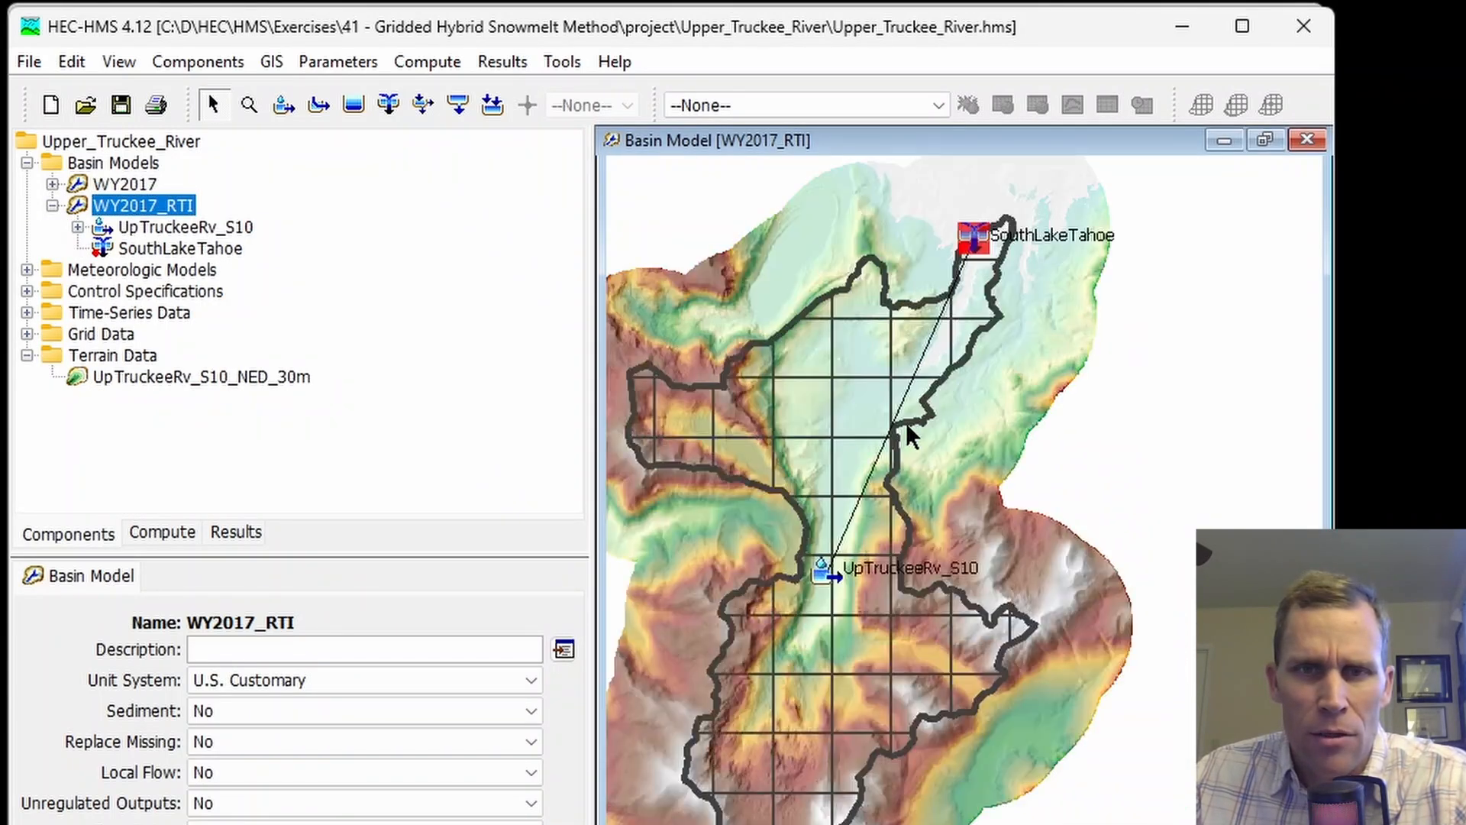
scroll(909, 430, "down", 1)
Step: Change the snow method of the UpTruckeeRv_S10 subbasin in WY2017_RTI to Gridded Hybrid
left_click(183, 229)
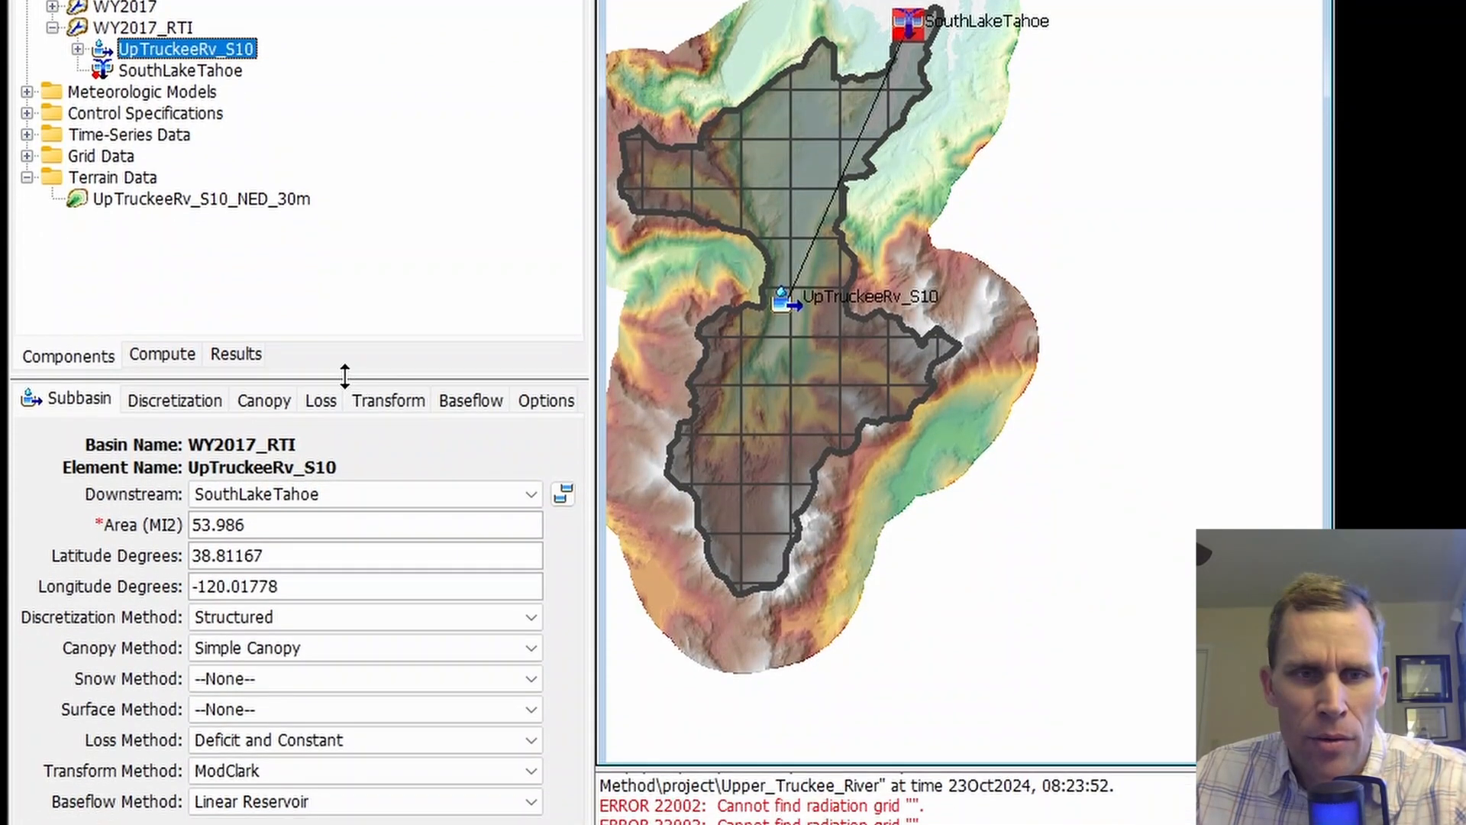
left_click_drag(341, 551, 357, 447)
left_click_drag(357, 269, 304, 279)
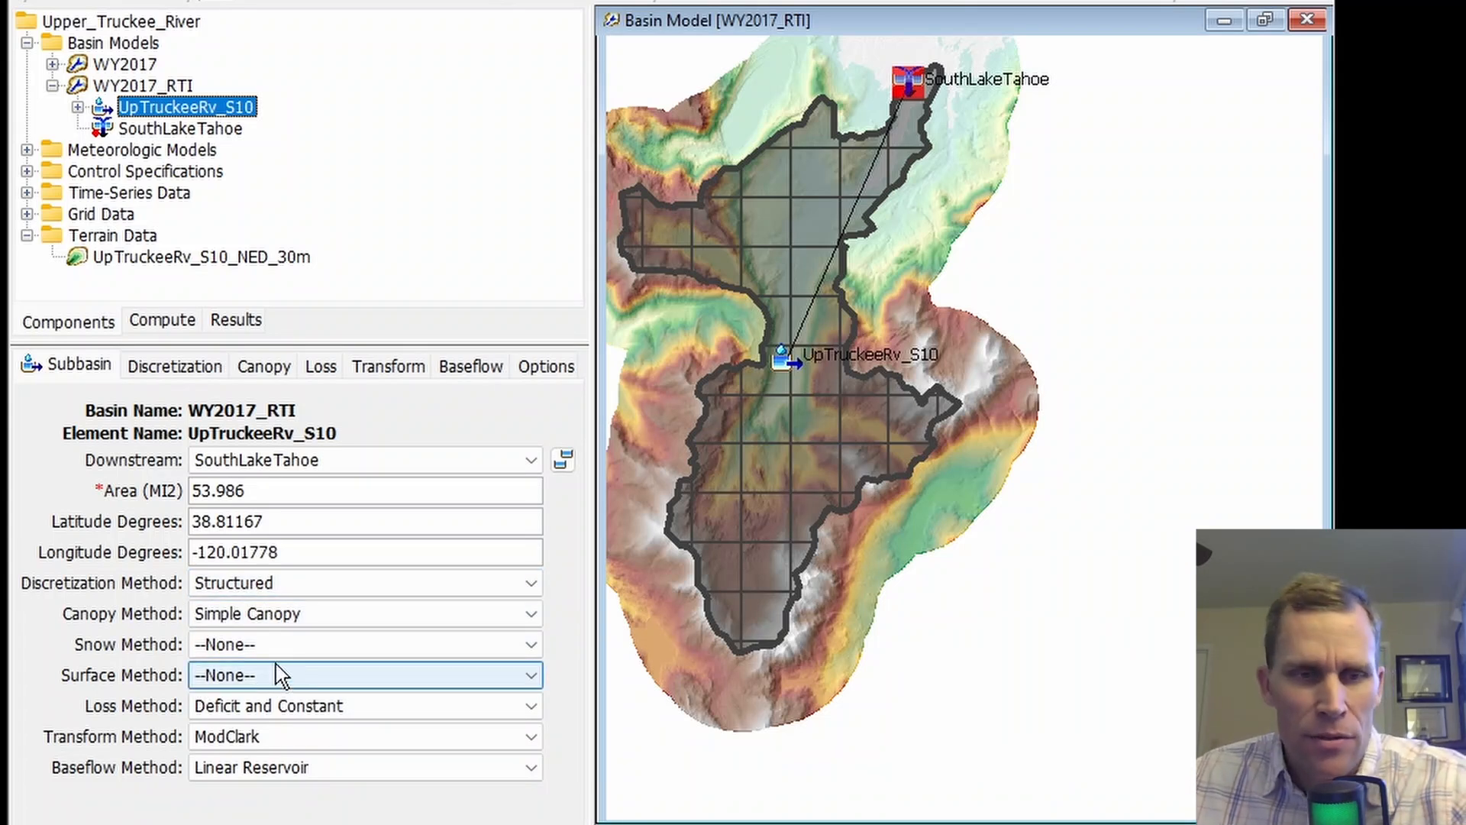
left_click(232, 647)
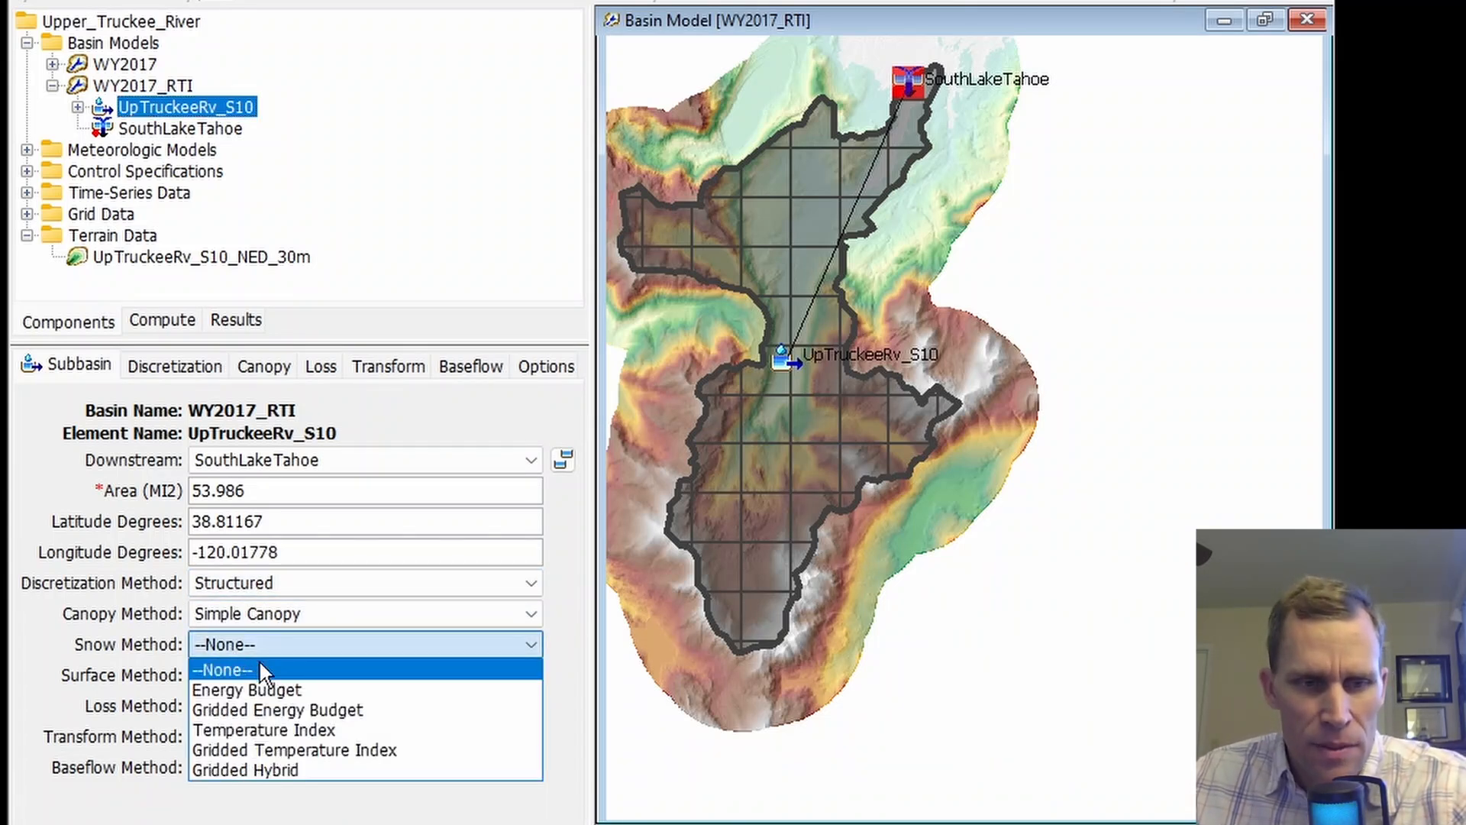
left_click(233, 771)
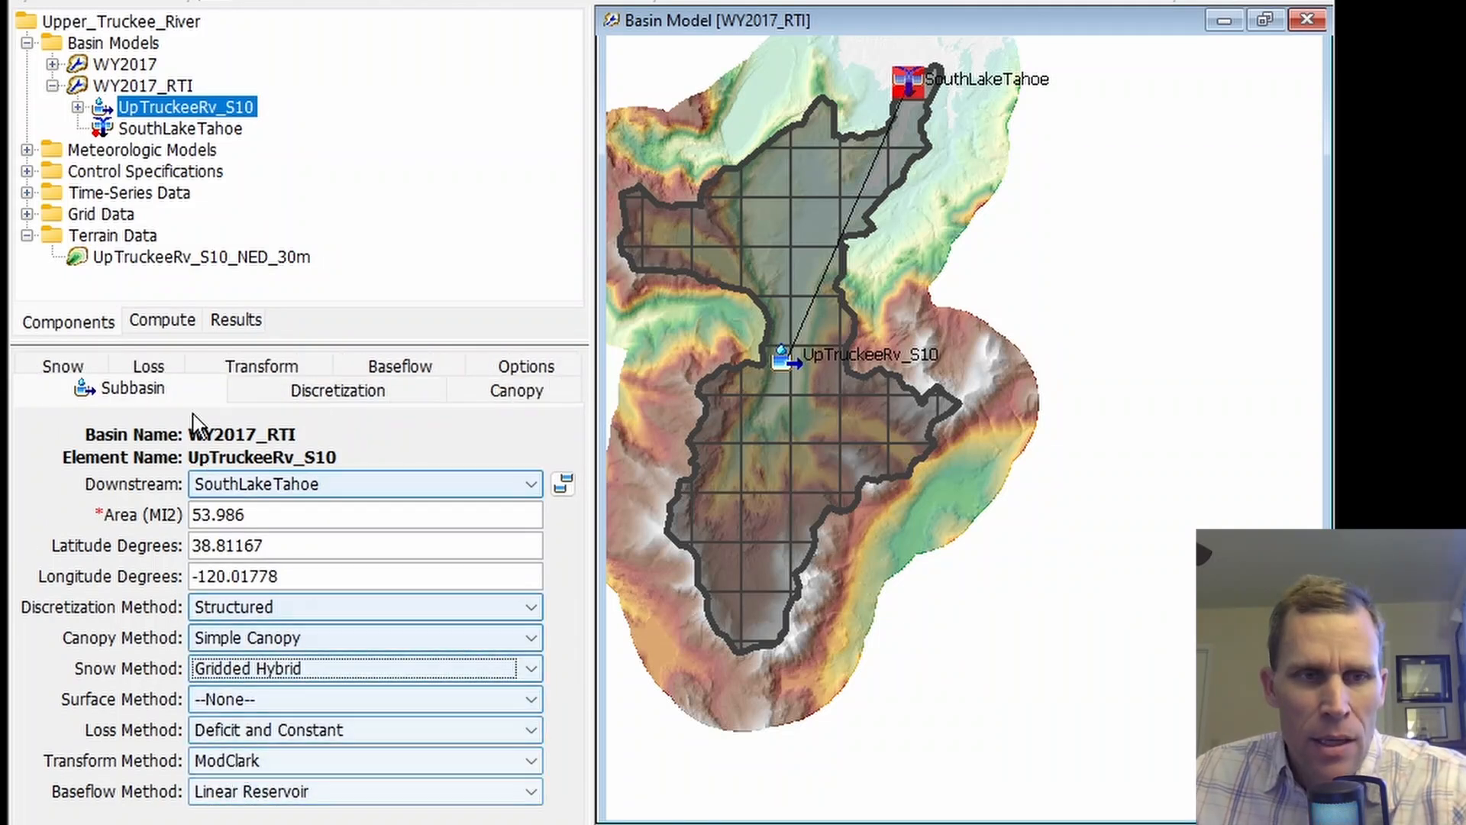
Step: Open the UpTruckeeRv_S10 snow parameters and keep the initial values option at Default Values
left_click(62, 367)
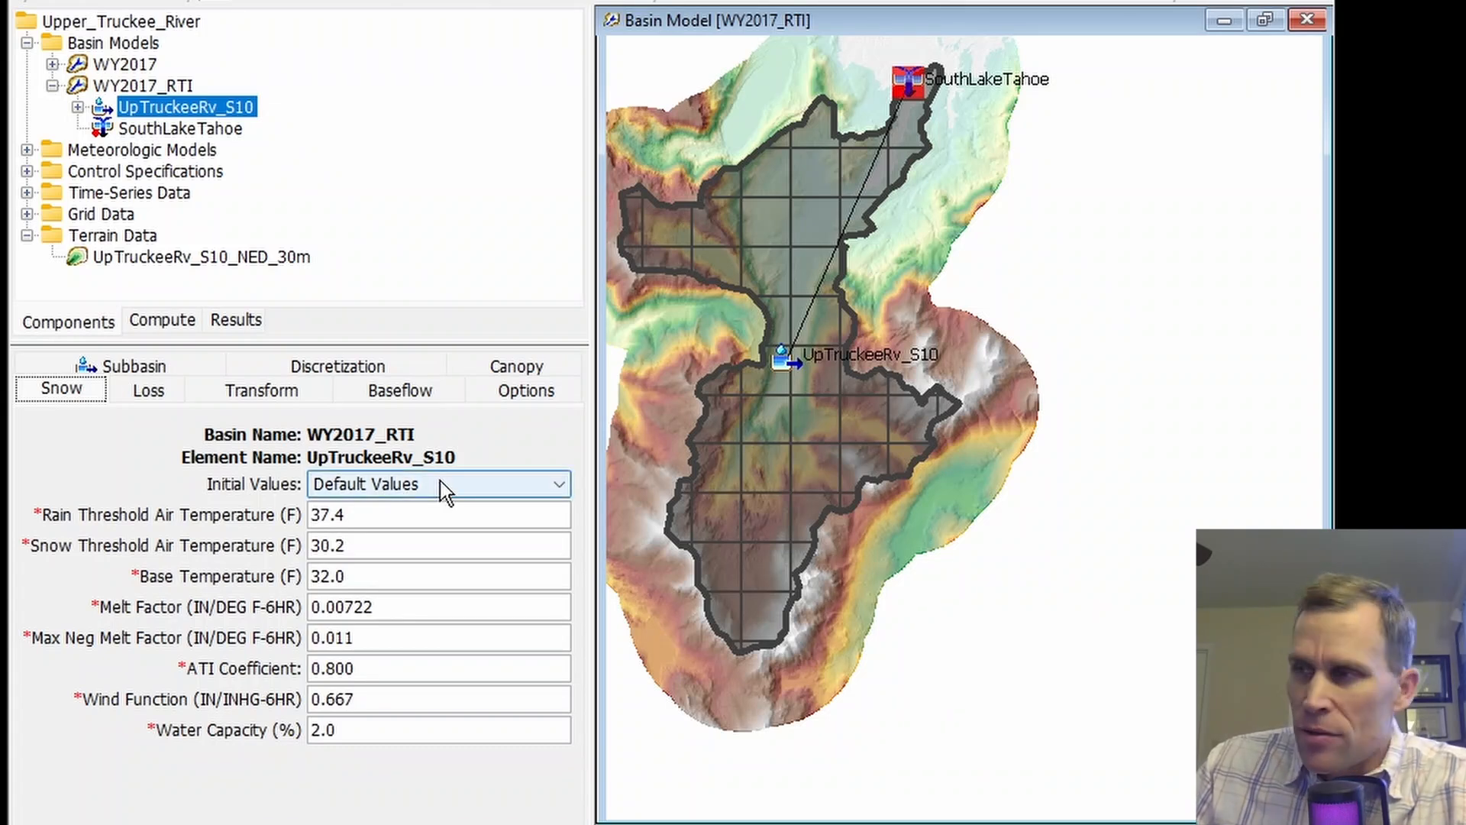
left_click(380, 490)
left_click(381, 491)
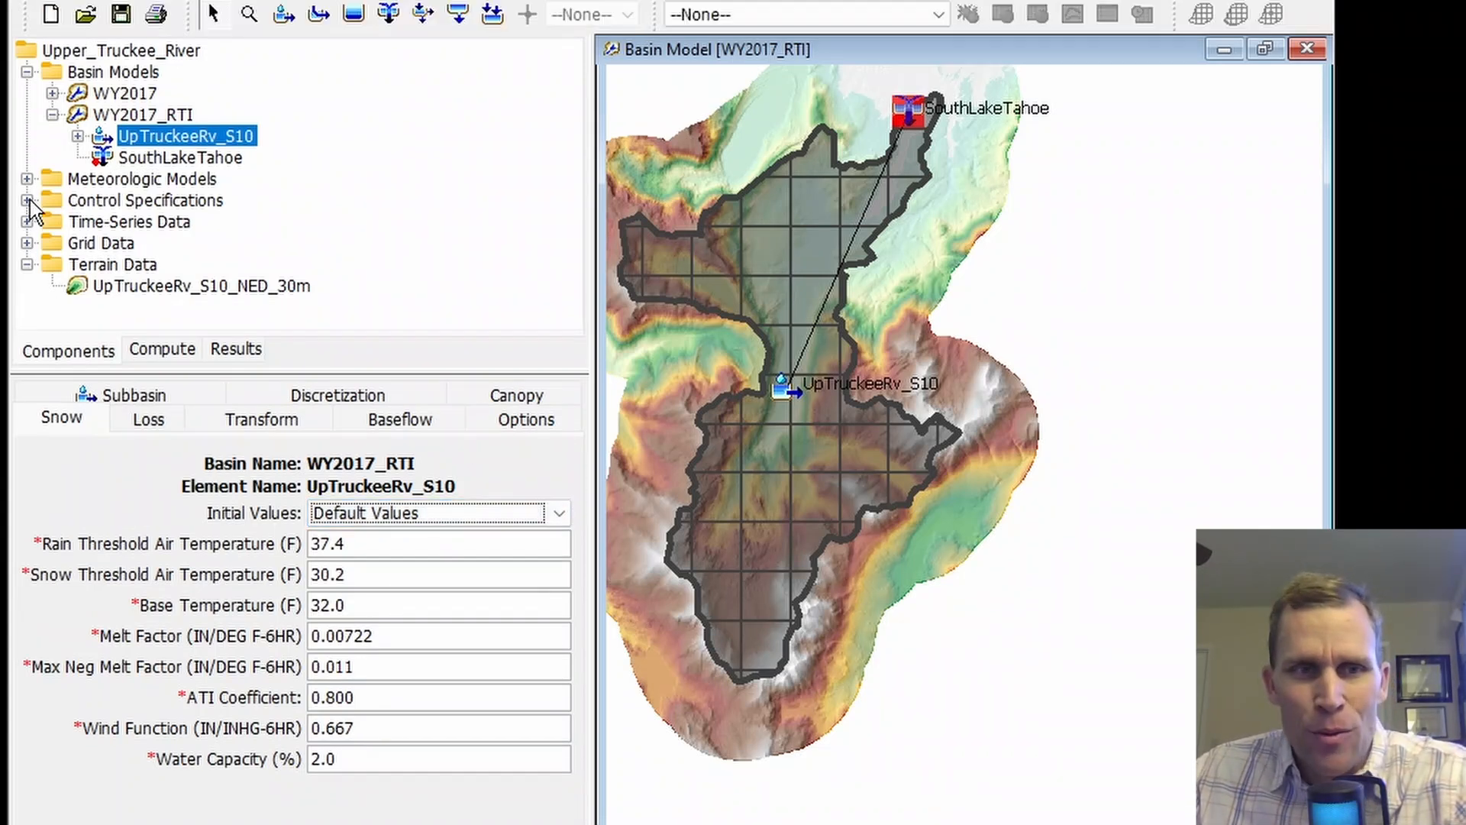
Step: Check the start date in the WY2017 control specifications and return to the UpTruckeeRv_S10 snow parameters in WY2017_RTI
left_click(27, 200)
left_click(126, 223)
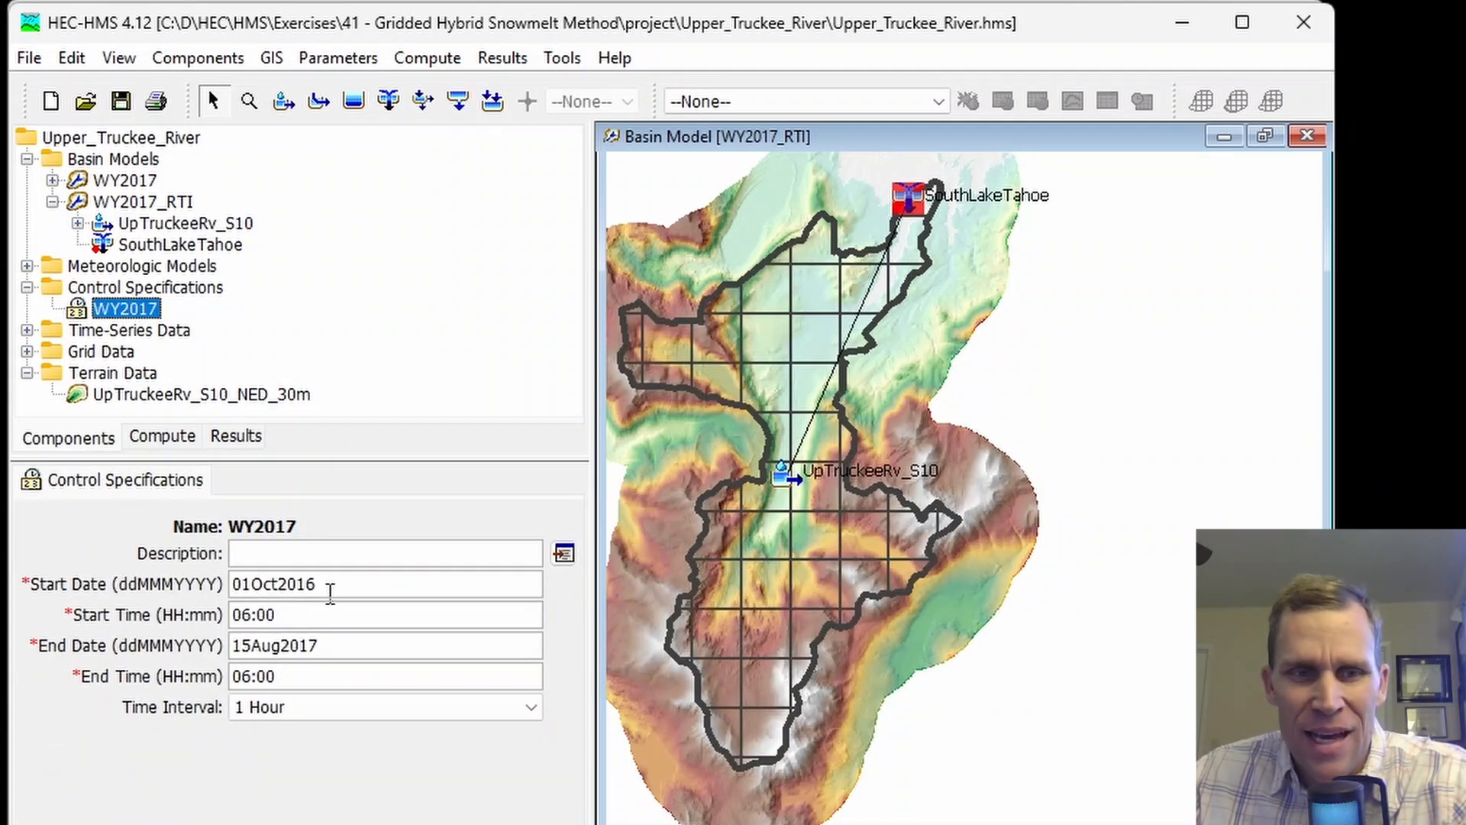
left_click_drag(342, 586, 231, 585)
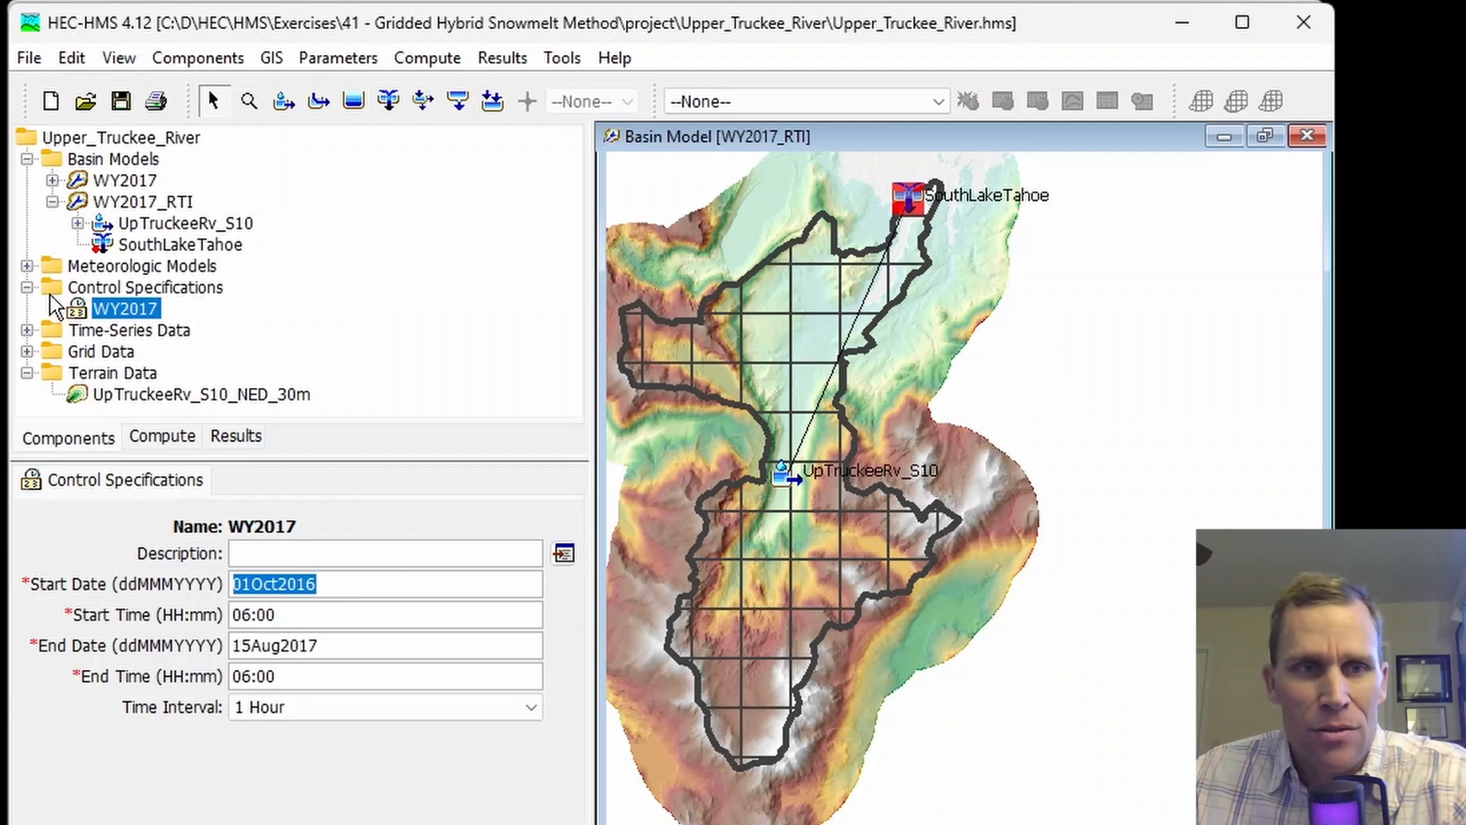
left_click(153, 226)
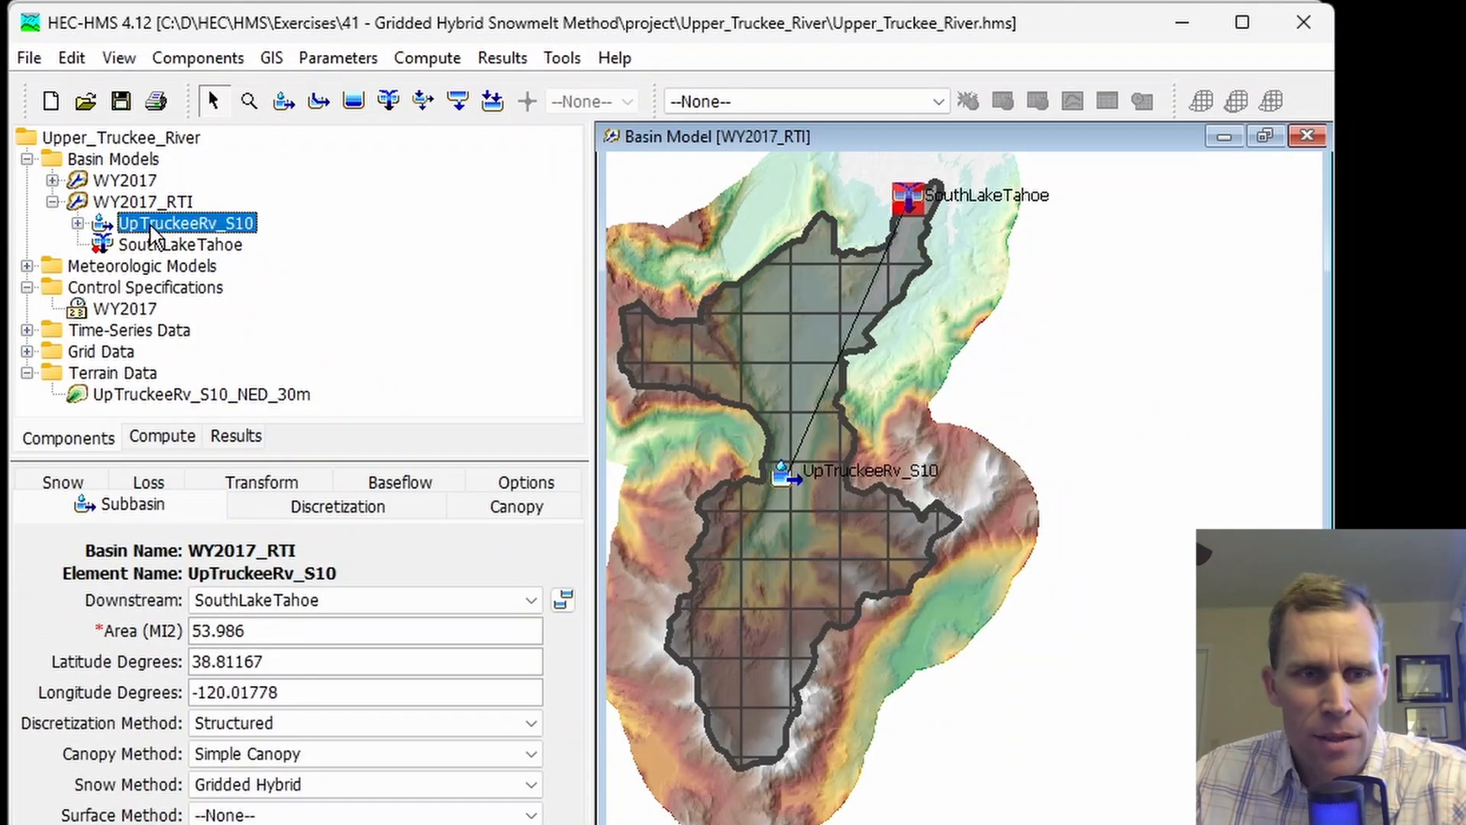
left_click(61, 486)
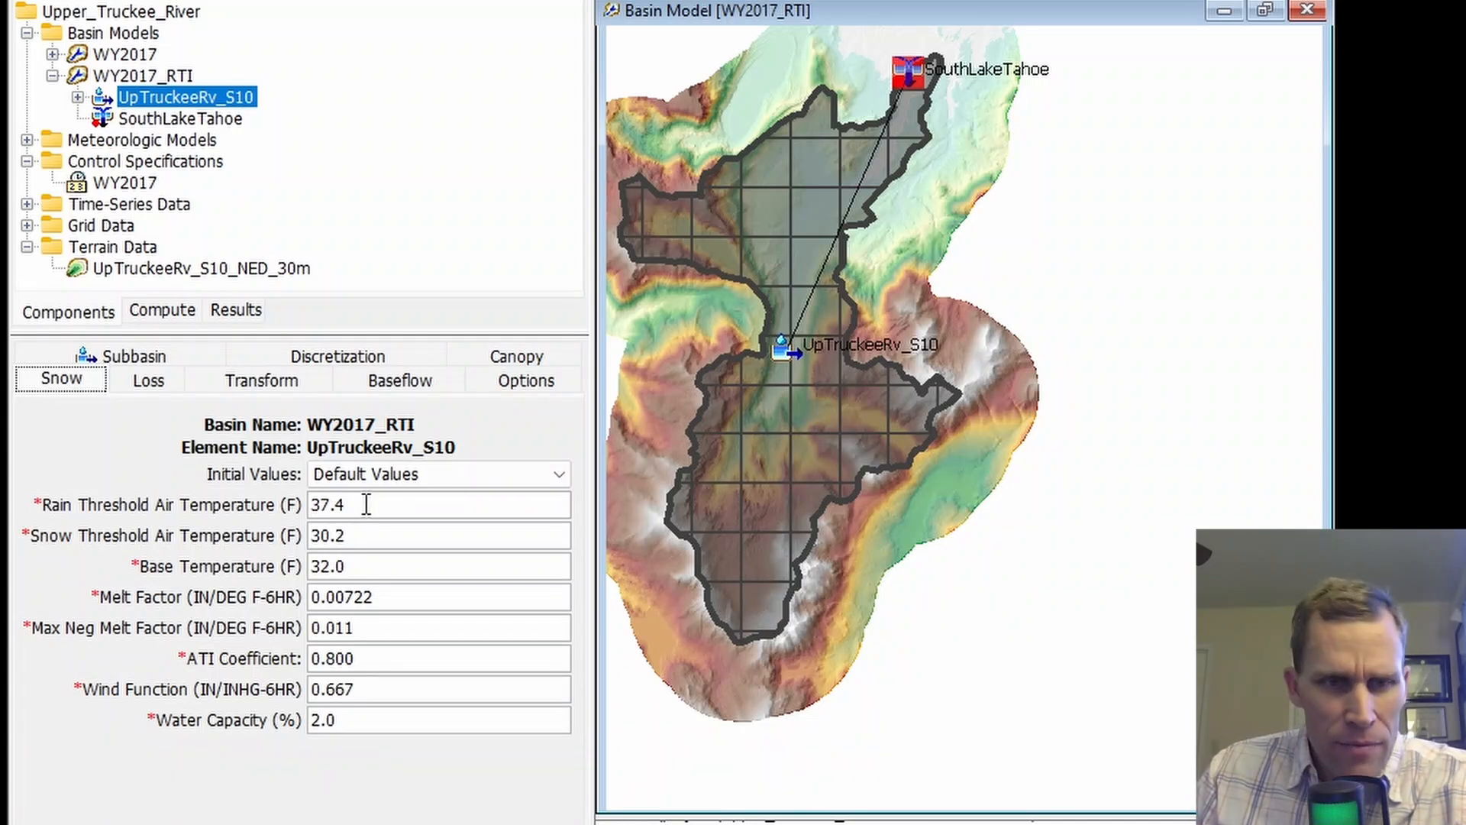
Step: Review the snow parameters of the UpTruckeeRv_S10 subbasin and set its Water Capacity to 3%
left_click_drag(361, 505, 297, 508)
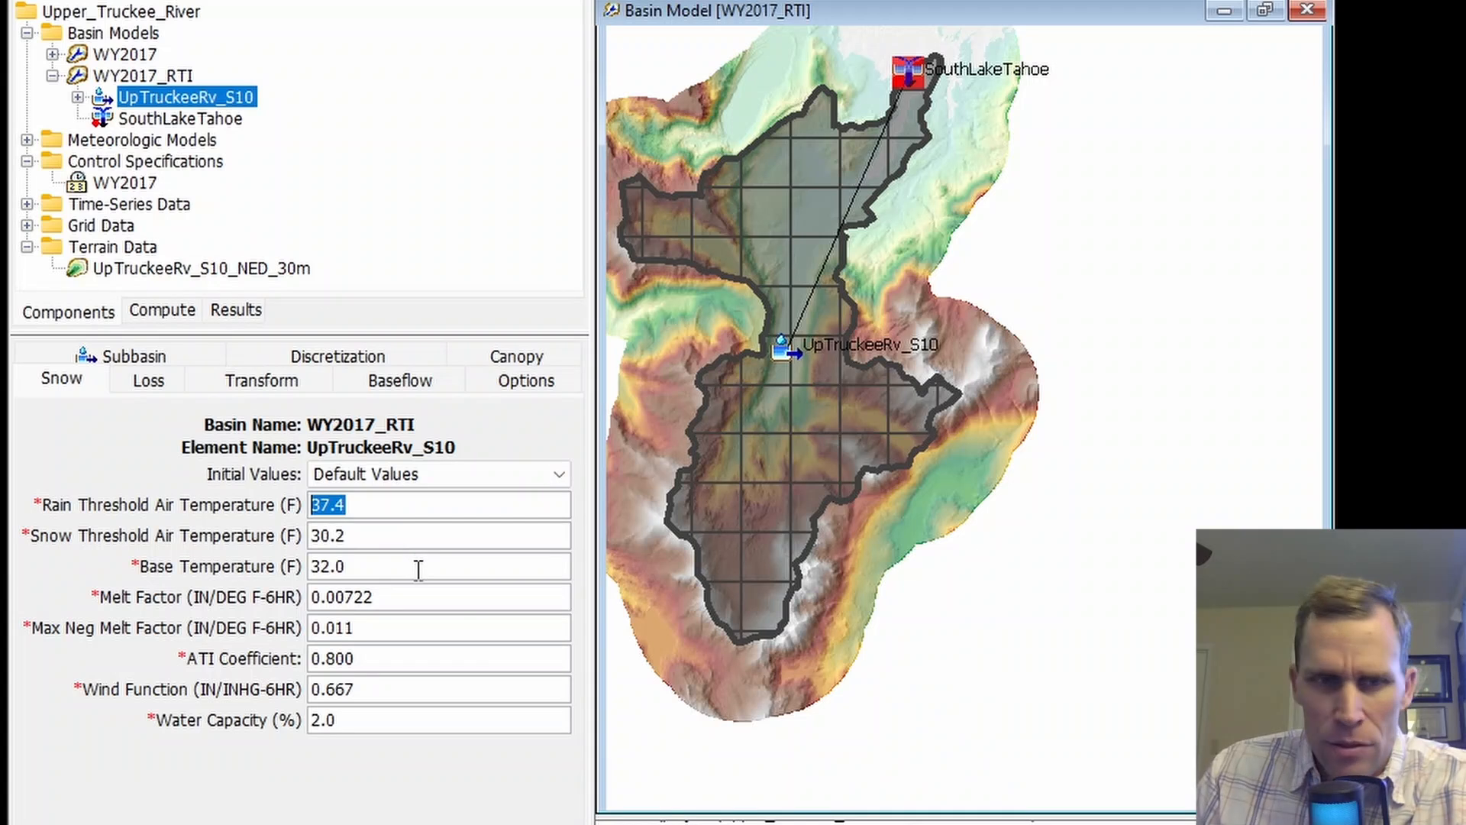
left_click_drag(312, 535, 333, 535)
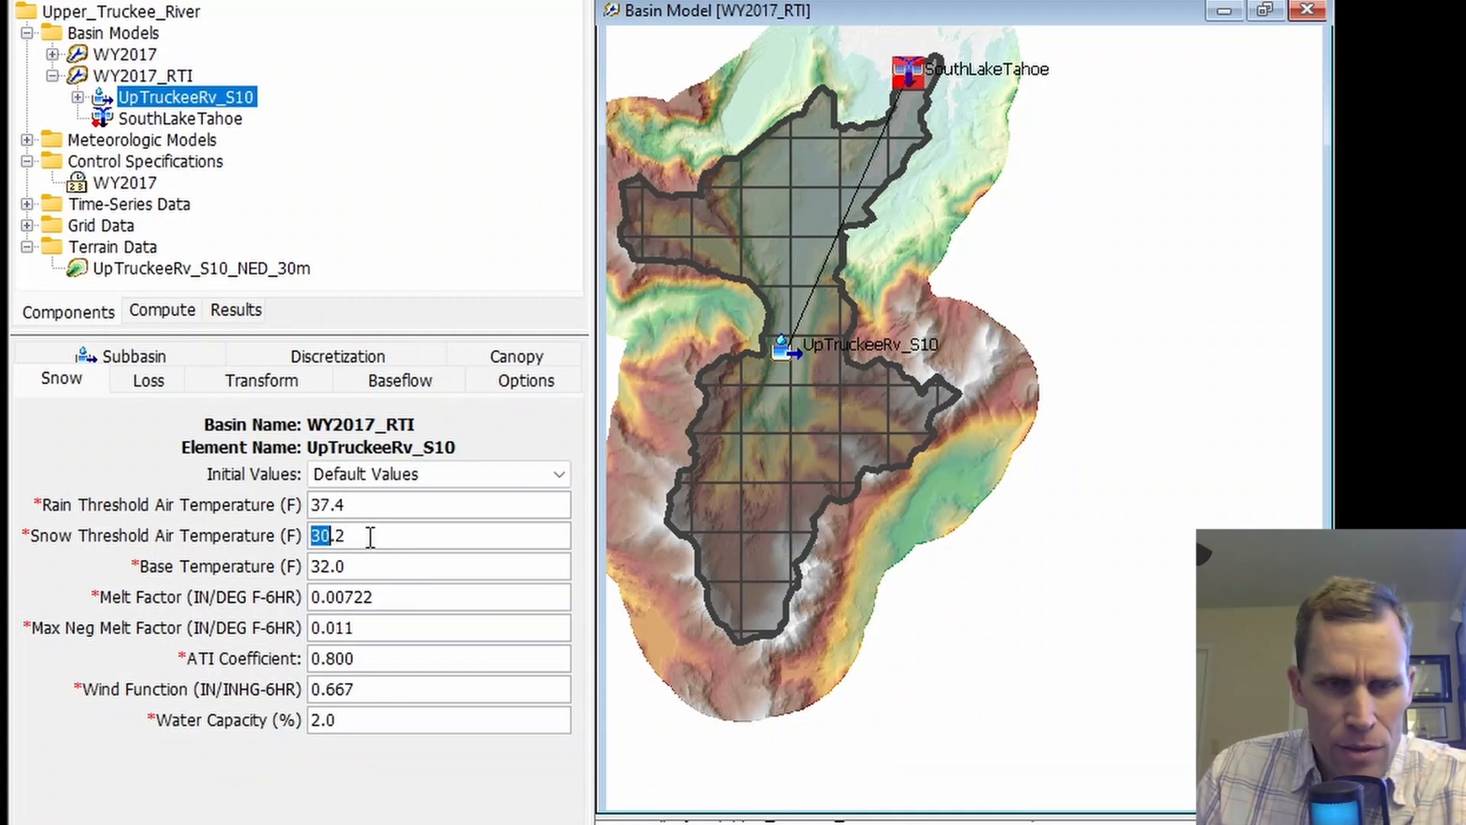
left_click(392, 568)
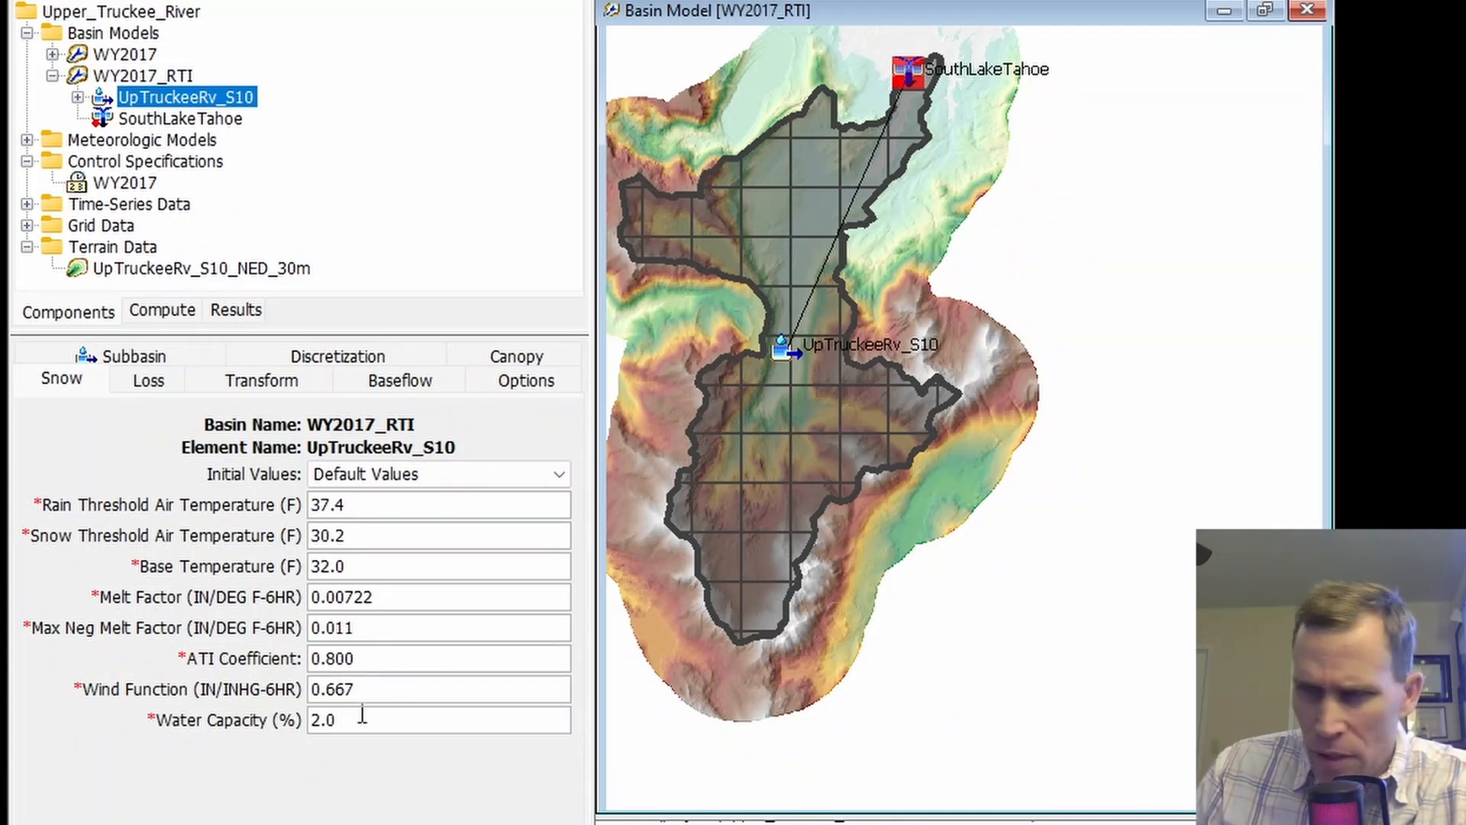
left_click_drag(357, 718, 308, 735)
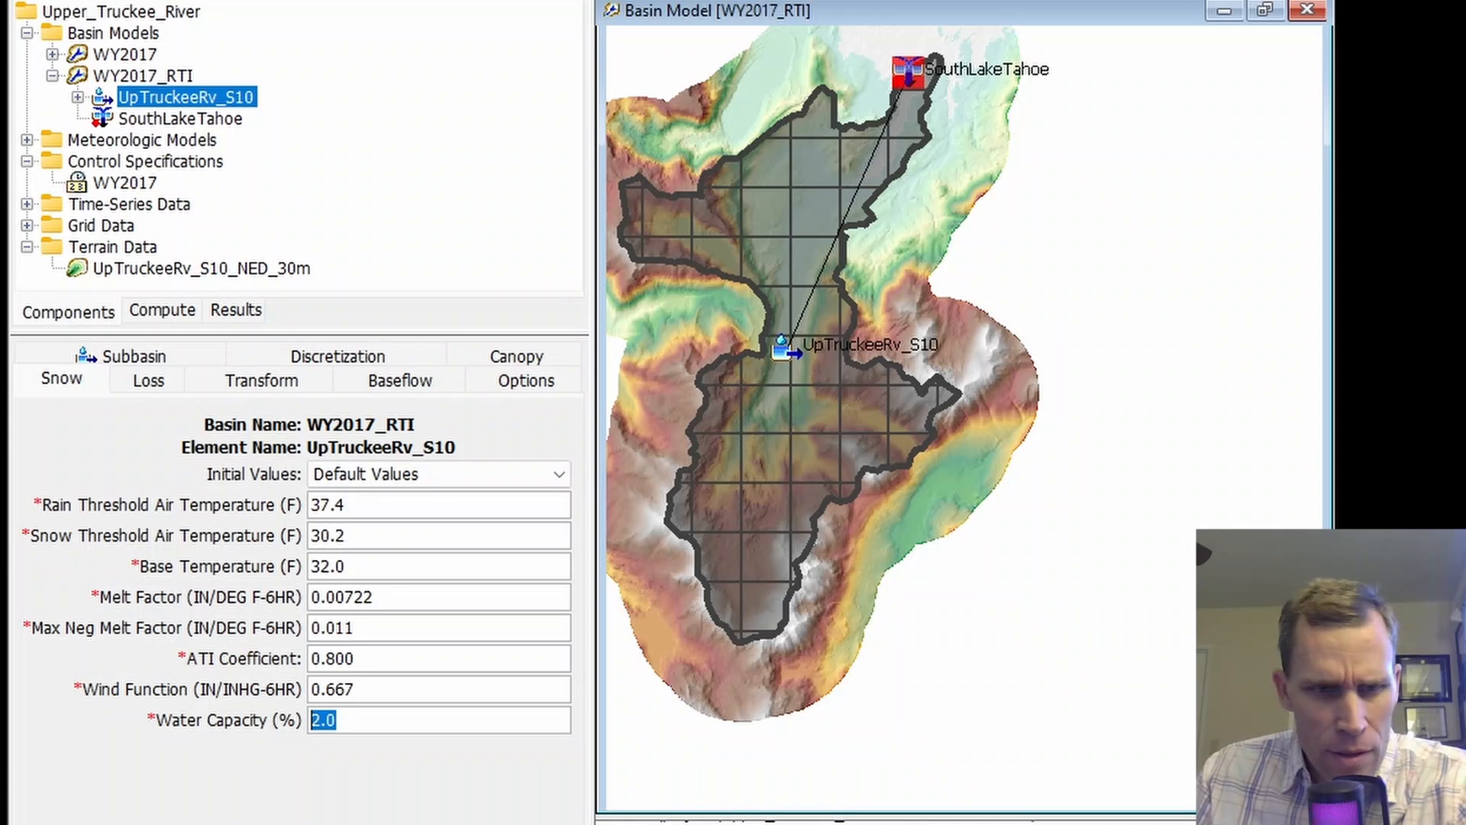
type("3")
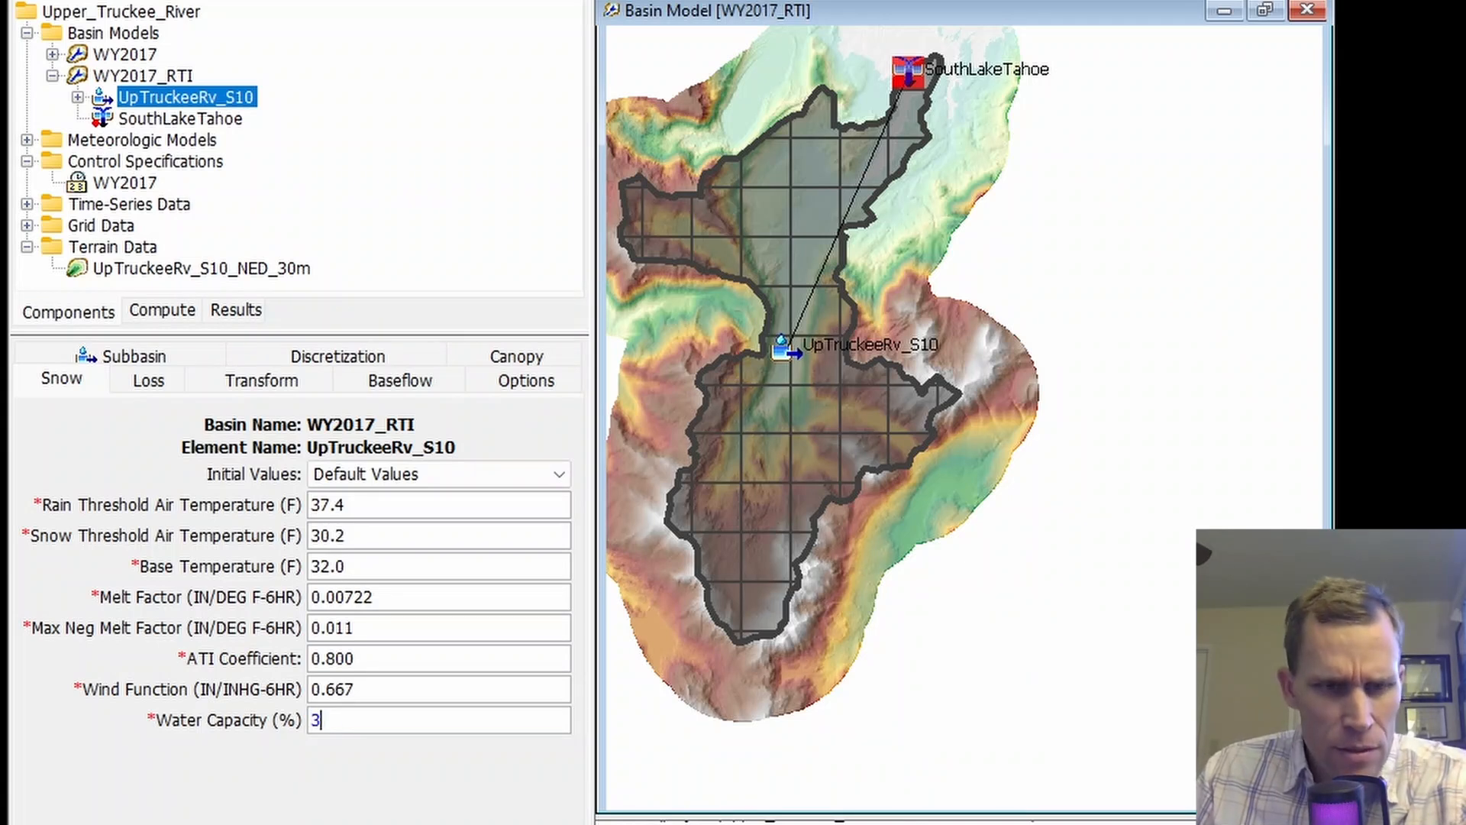
Step: Check the Water Capacity value in the HEC-HMS Tutorials and Guides page and return to the HEC-HMS project
key("alt+Tab")
scroll(483, 684, "down", 6)
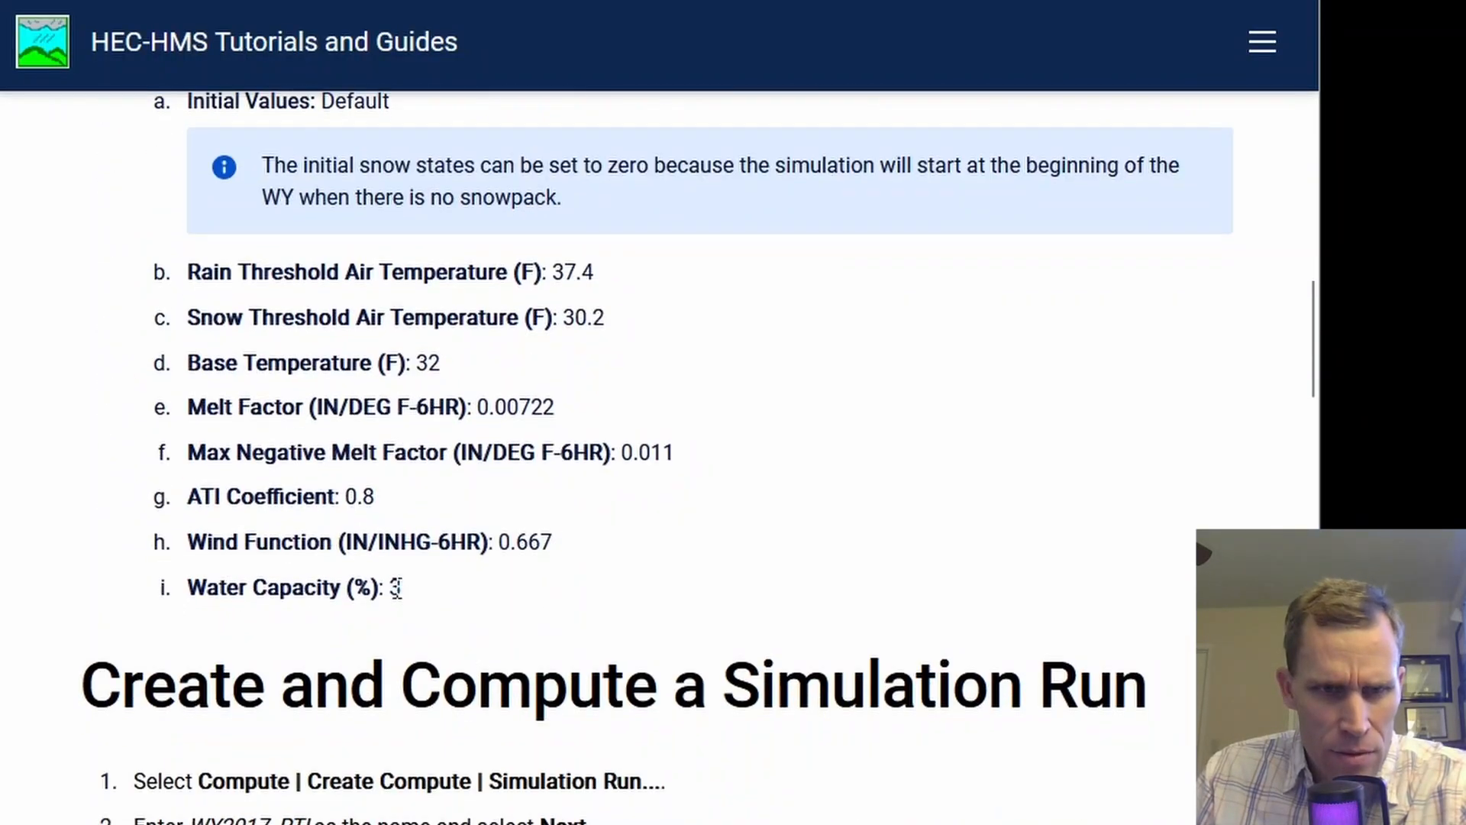
left_click_drag(396, 588, 239, 594)
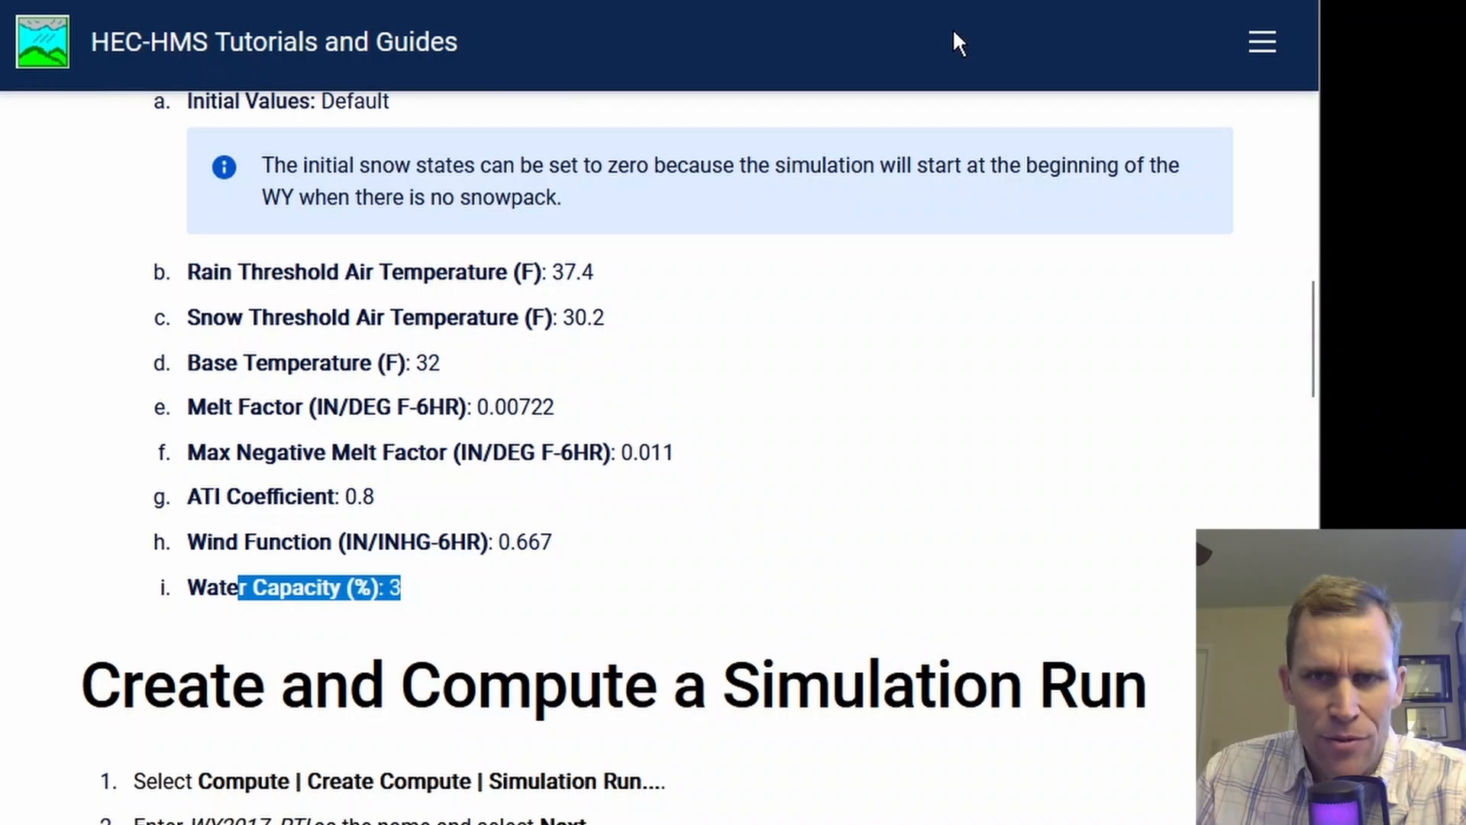
key("alt+Tab")
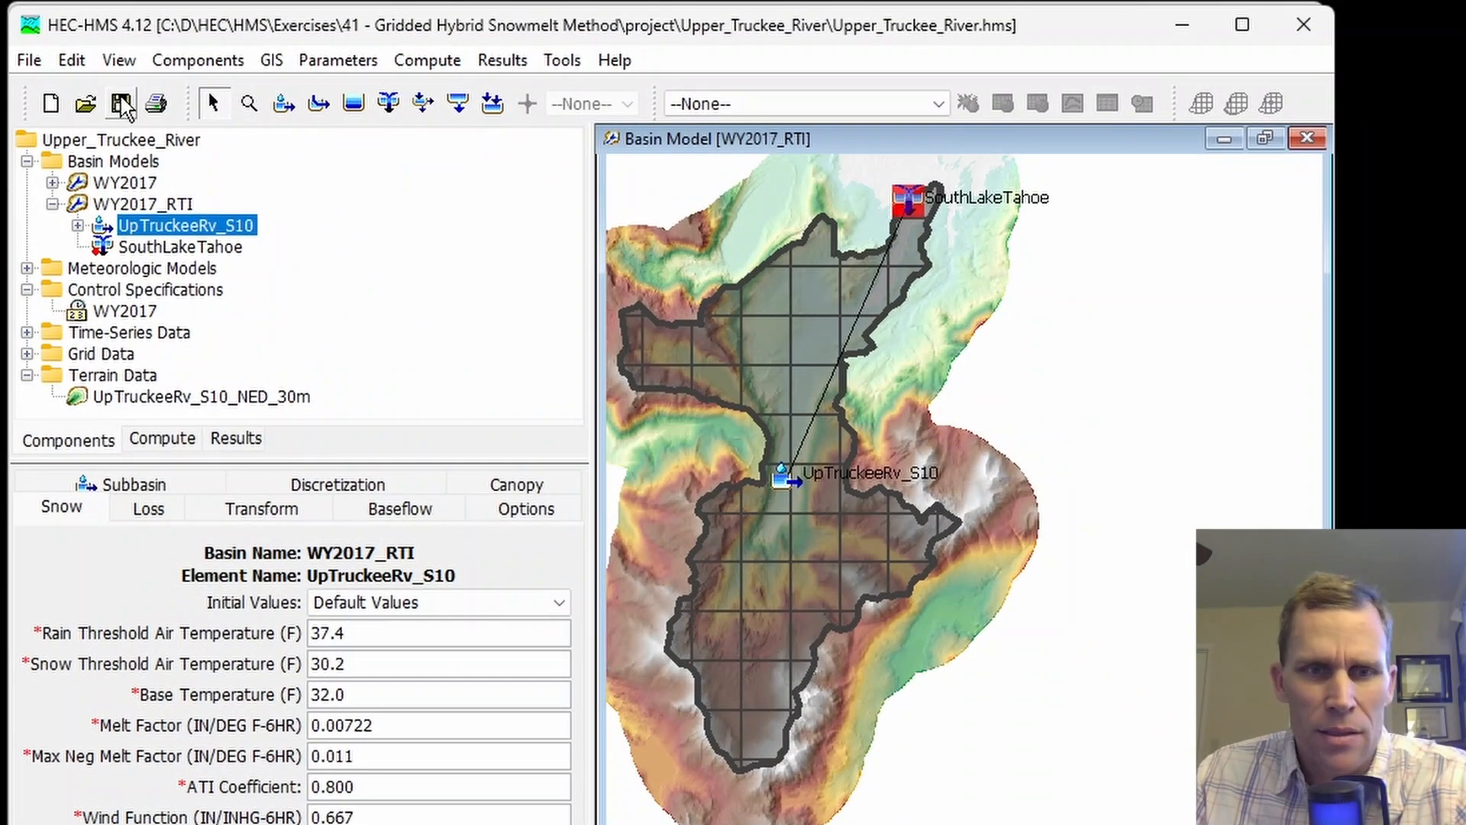
Step: Switch to the tutorial page, read the Create and Compute a Simulation Run instructions, and copy the run name WY2017_RTI
key("alt+Tab")
scroll(330, 443, "down", 5)
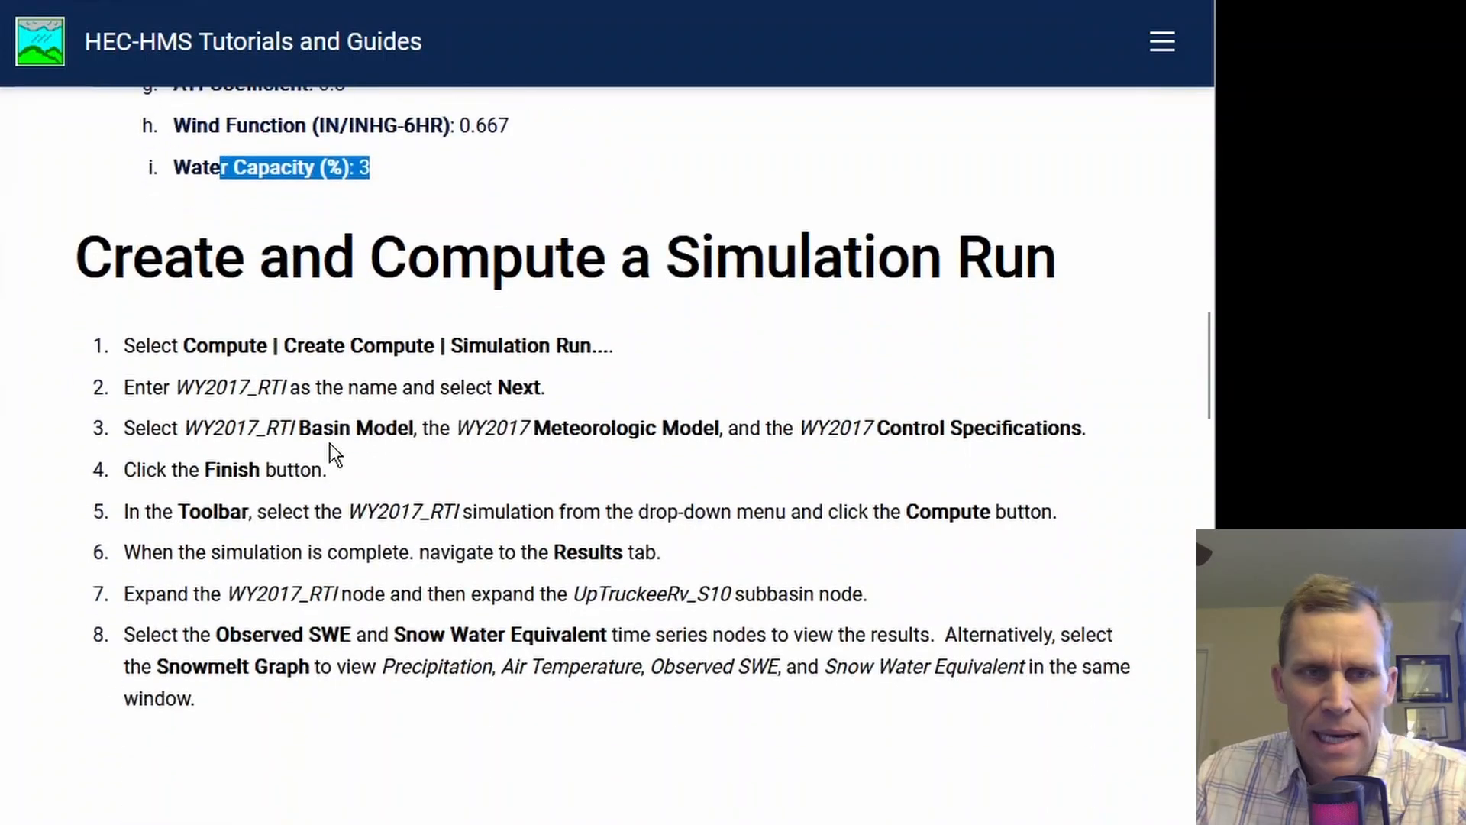
left_click_drag(76, 258, 807, 259)
left_click(46, 433)
middle_click(39, 433)
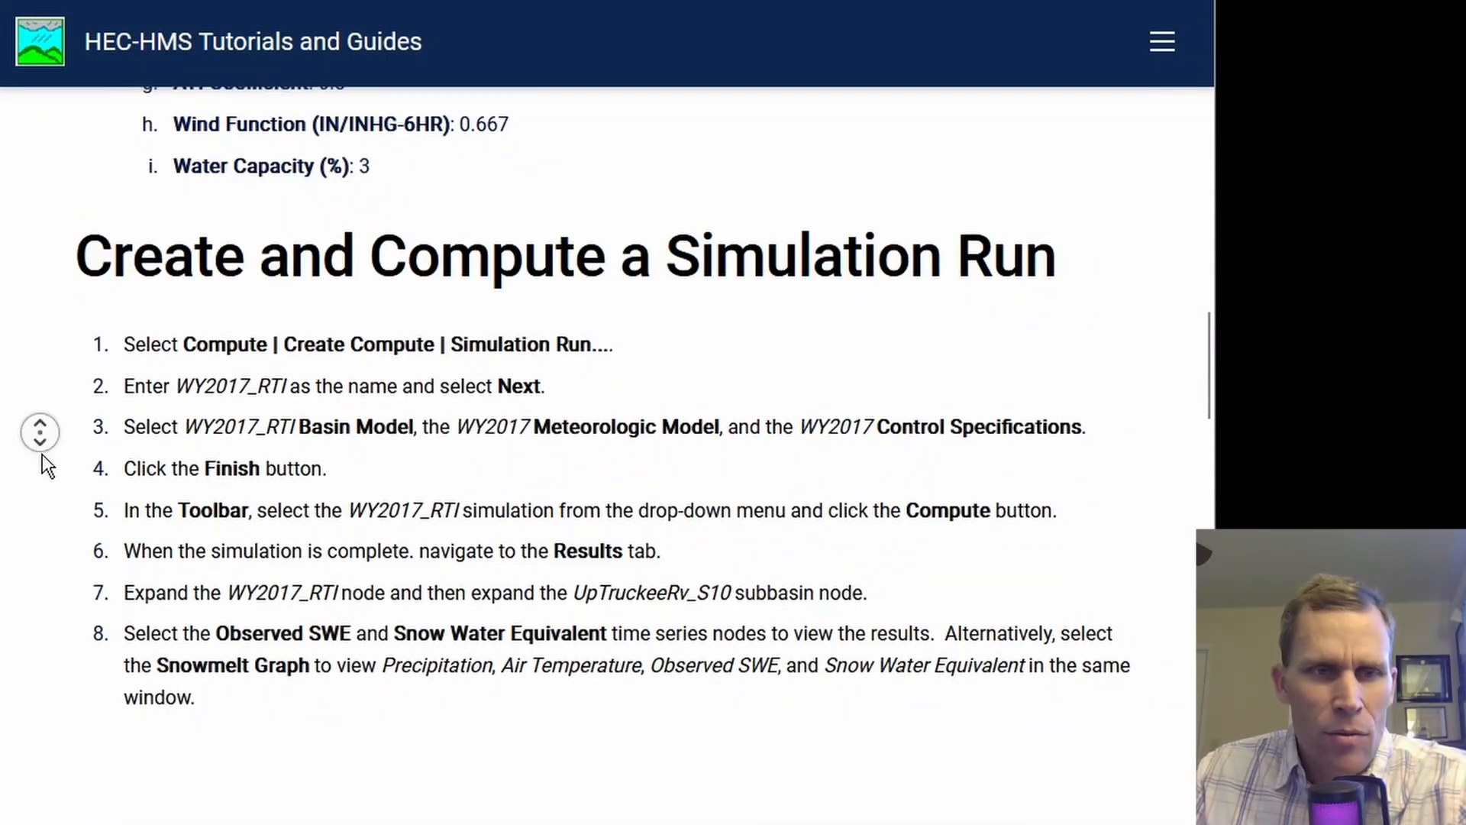
middle_click(44, 460)
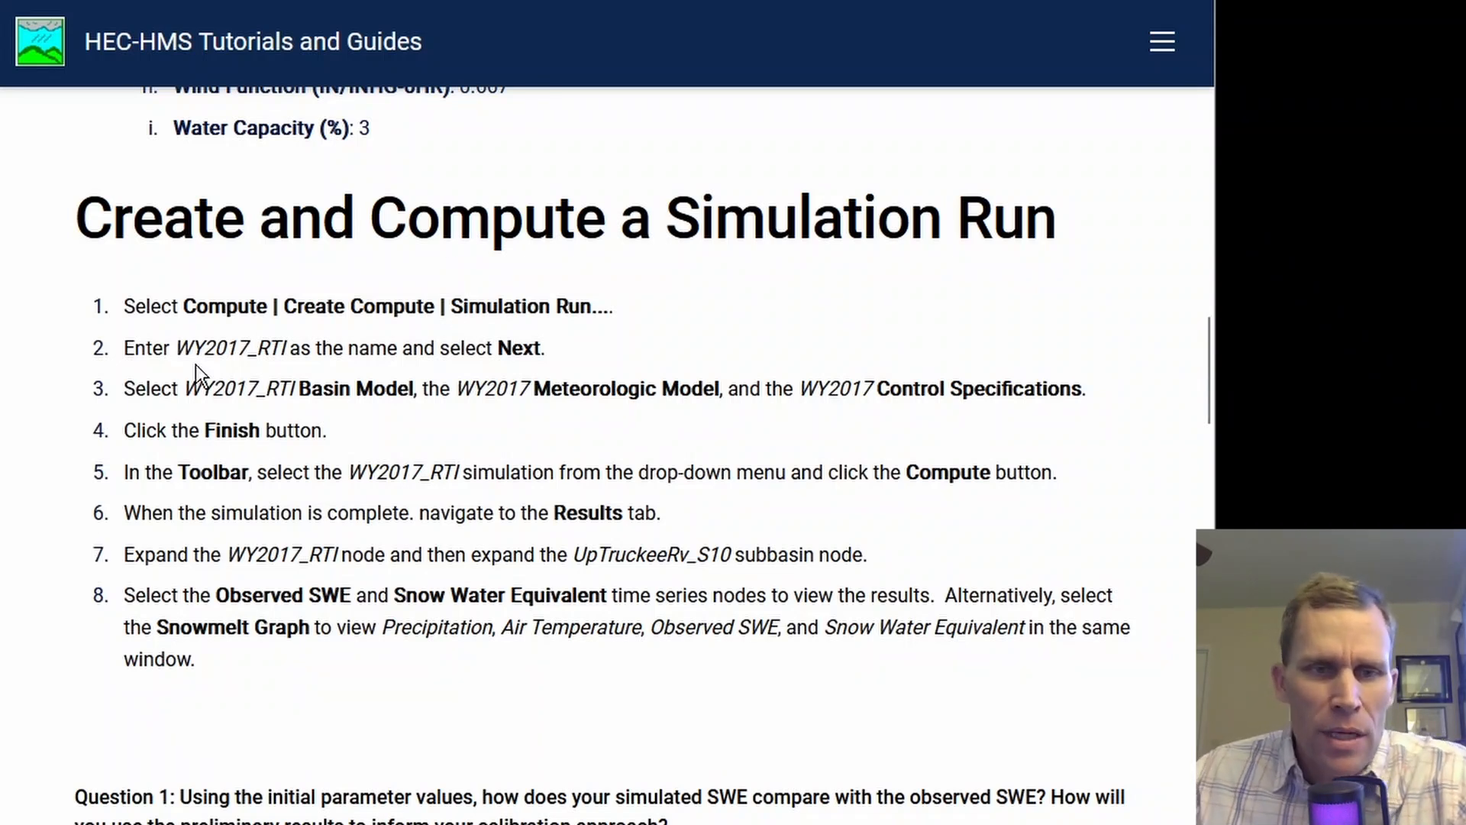
left_click_drag(175, 349, 291, 356)
key("ctrl+c")
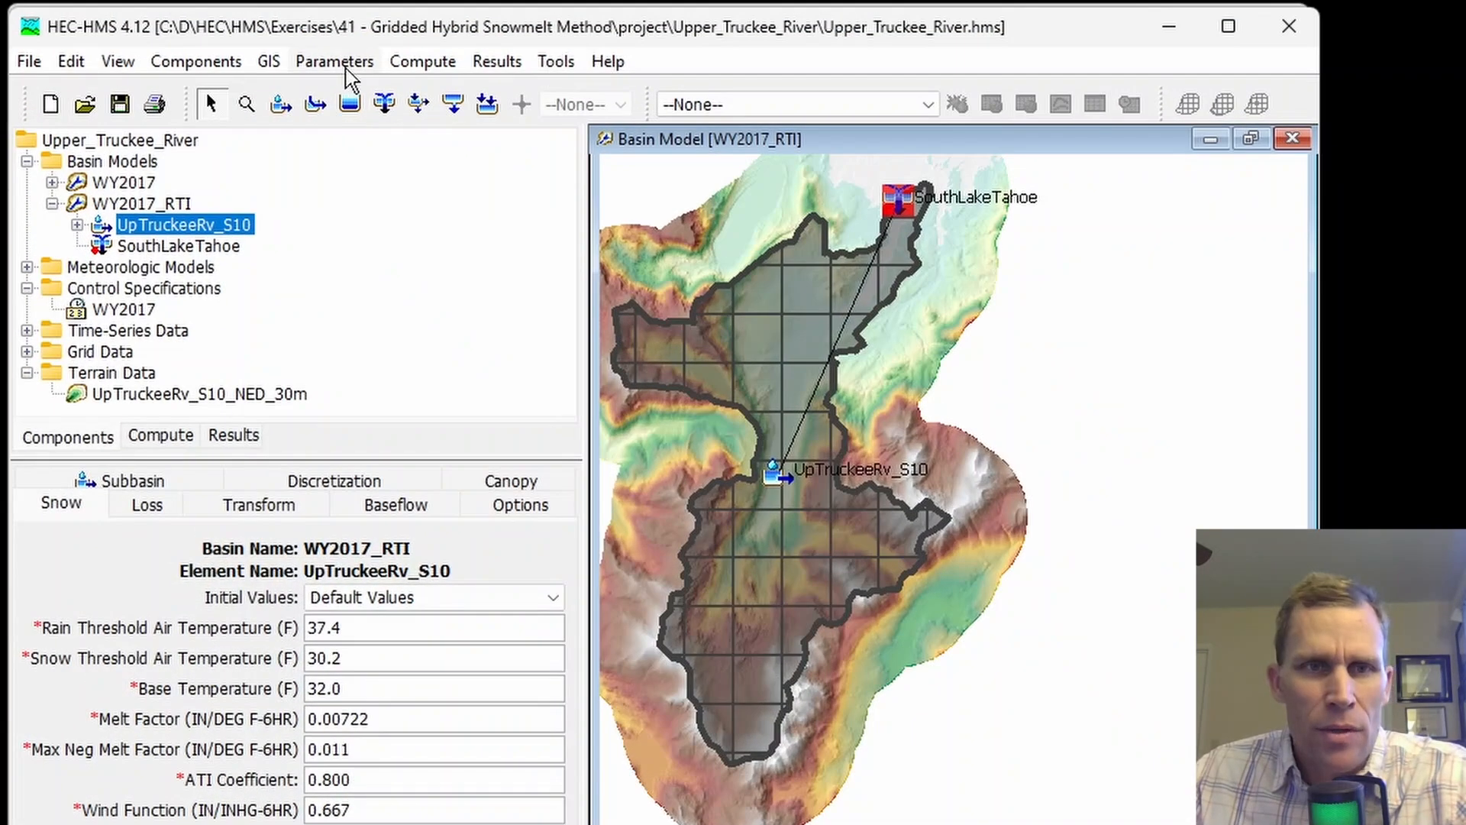
Step: Back in HEC-HMS, start a new simulation run from the Simulation Run Manager and name it WY2017_RTI
left_click(337, 61)
mouse_move(420, 65)
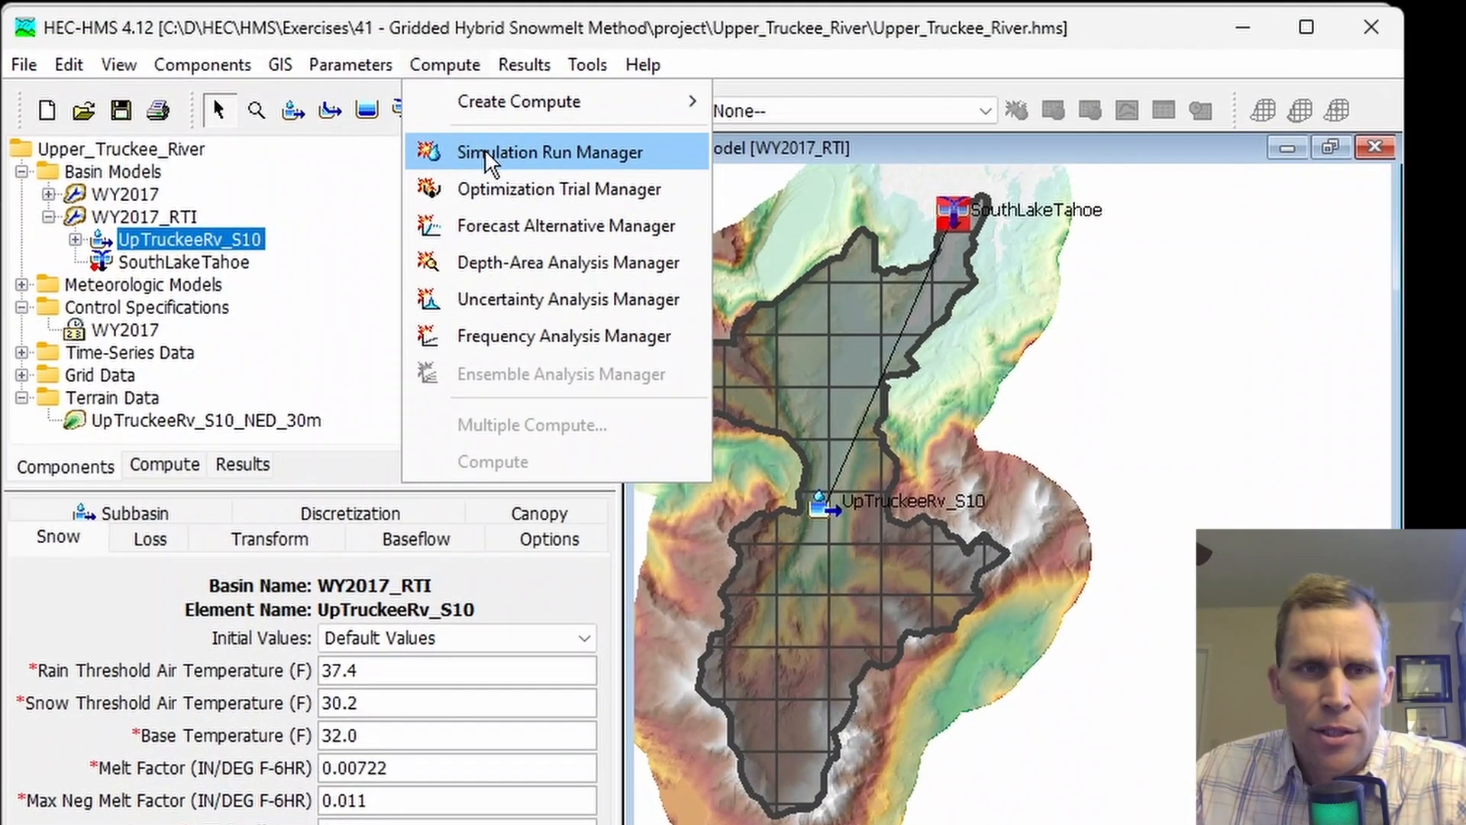
left_click(487, 153)
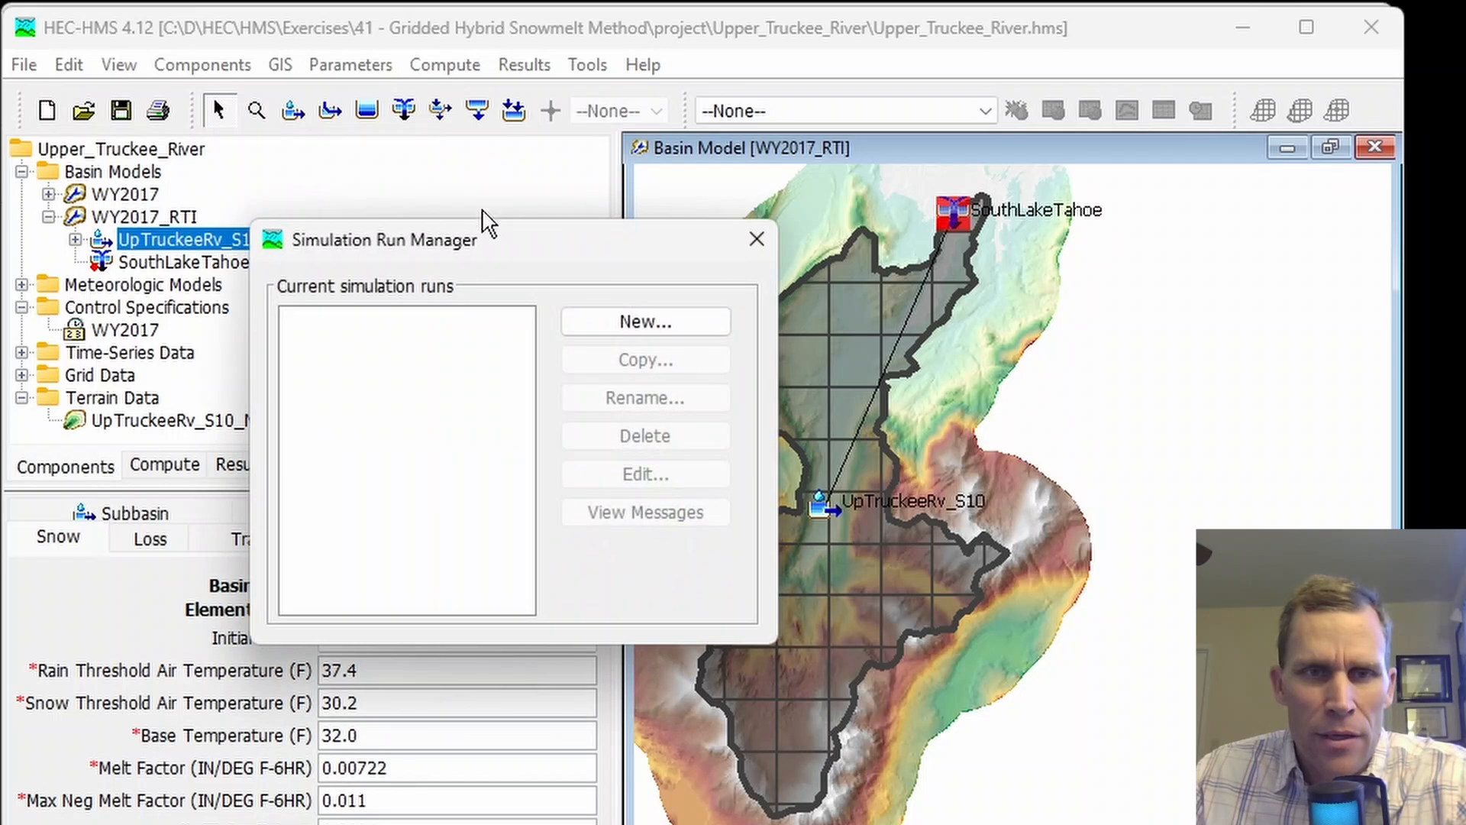
left_click(618, 325)
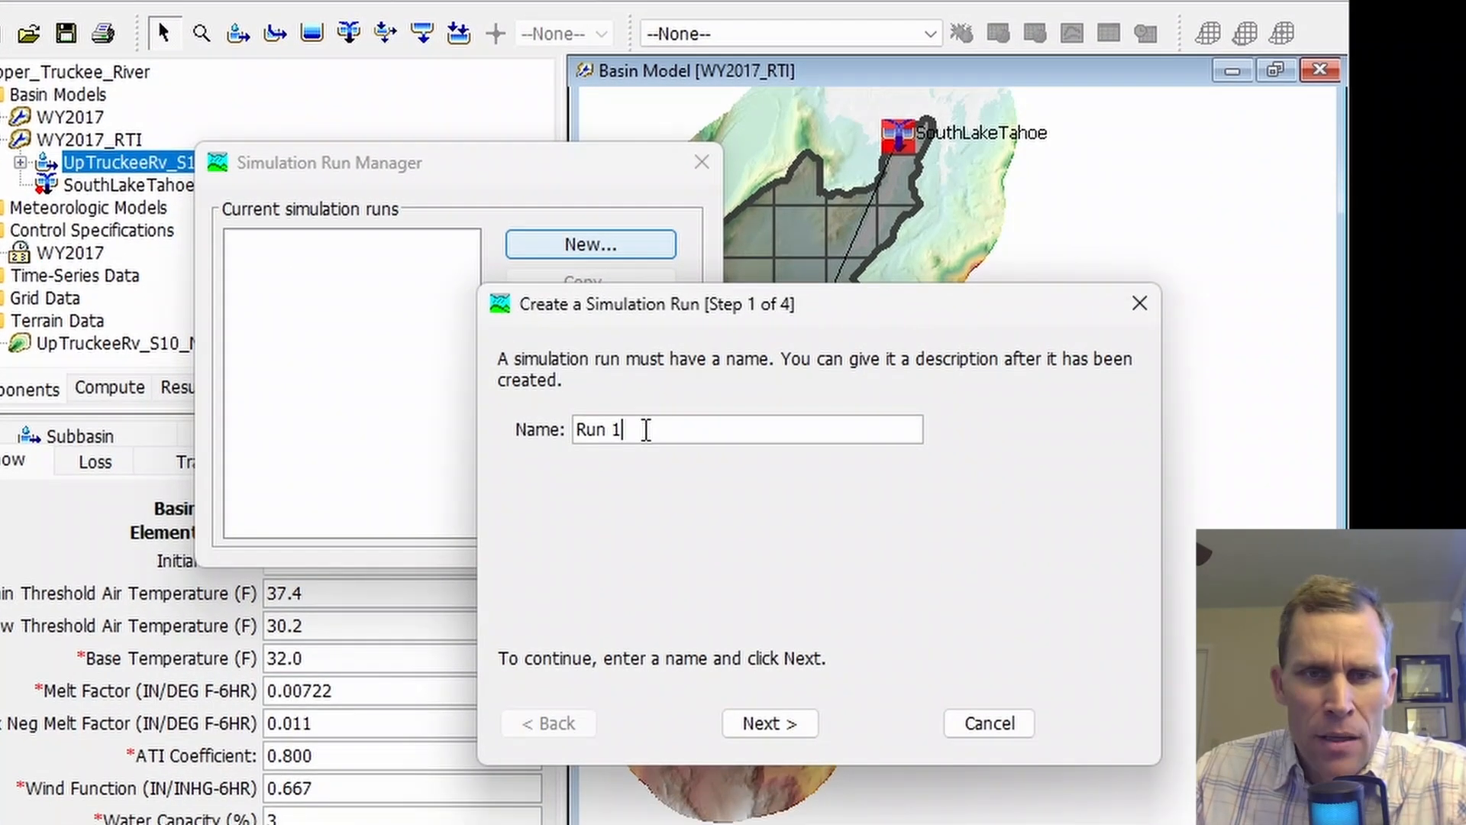
left_click_drag(701, 507, 605, 520)
left_click_drag(607, 315, 437, 298)
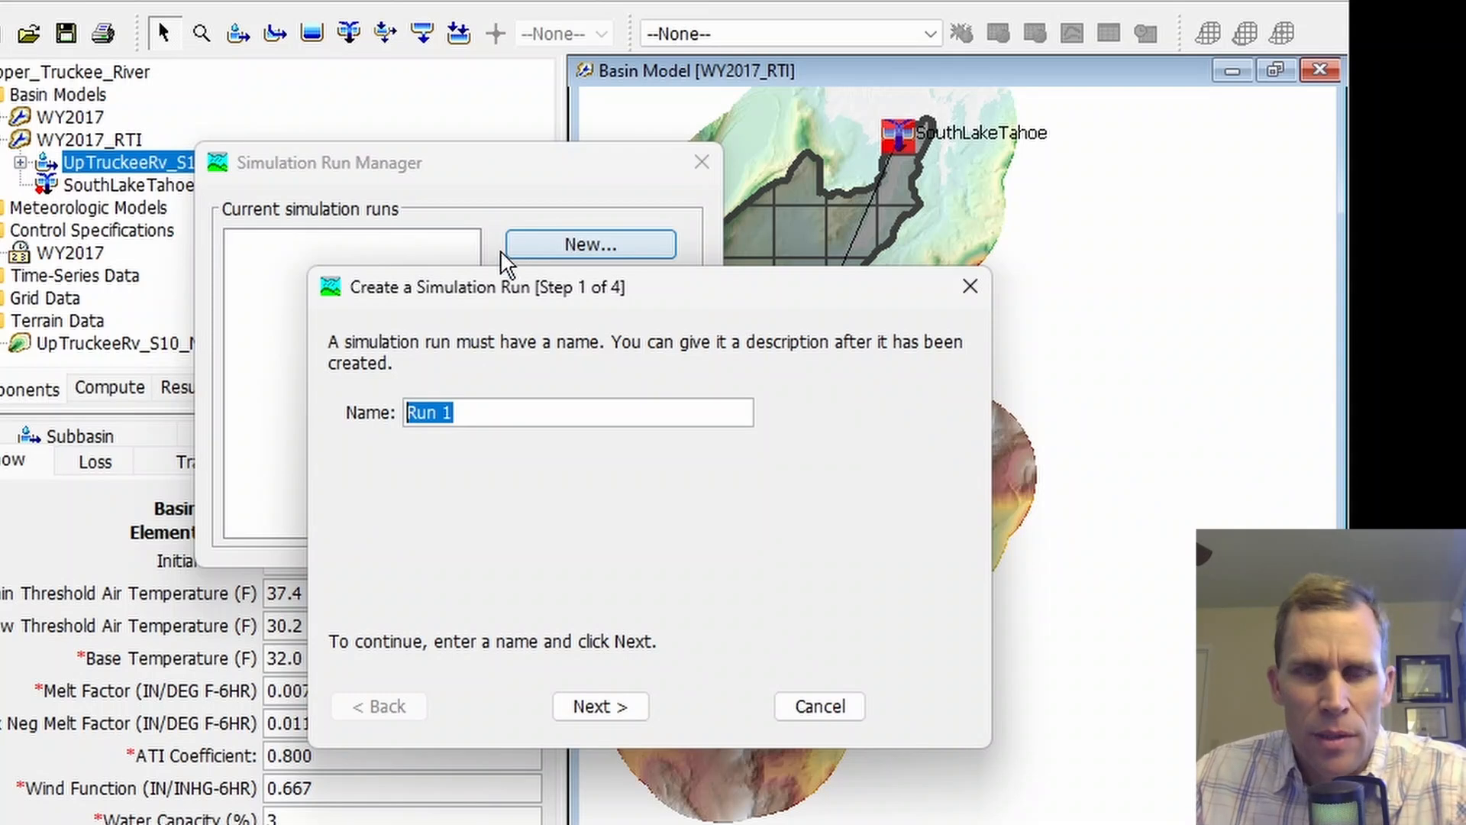
key("ctrl+v")
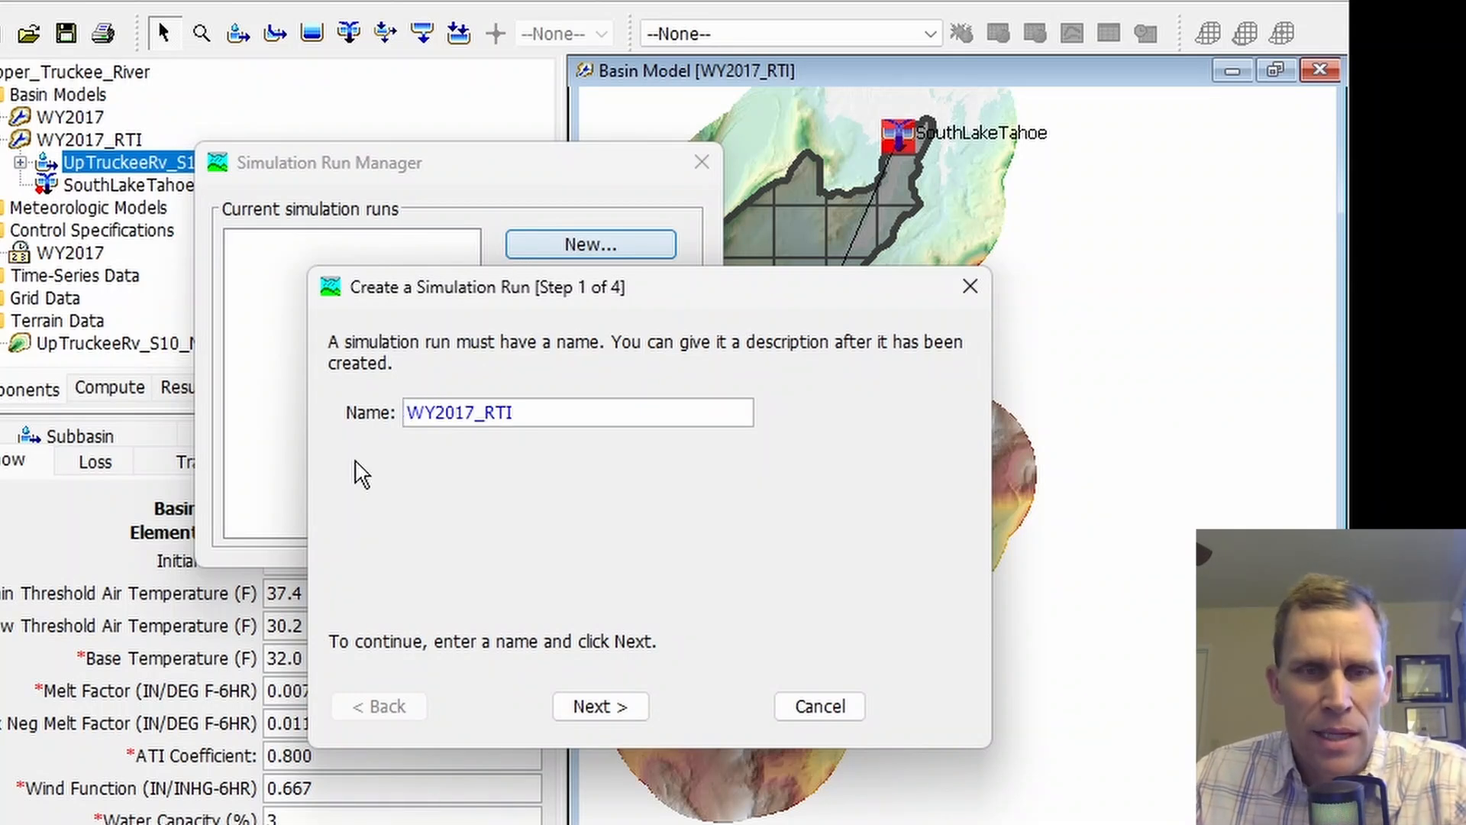
left_click(632, 710)
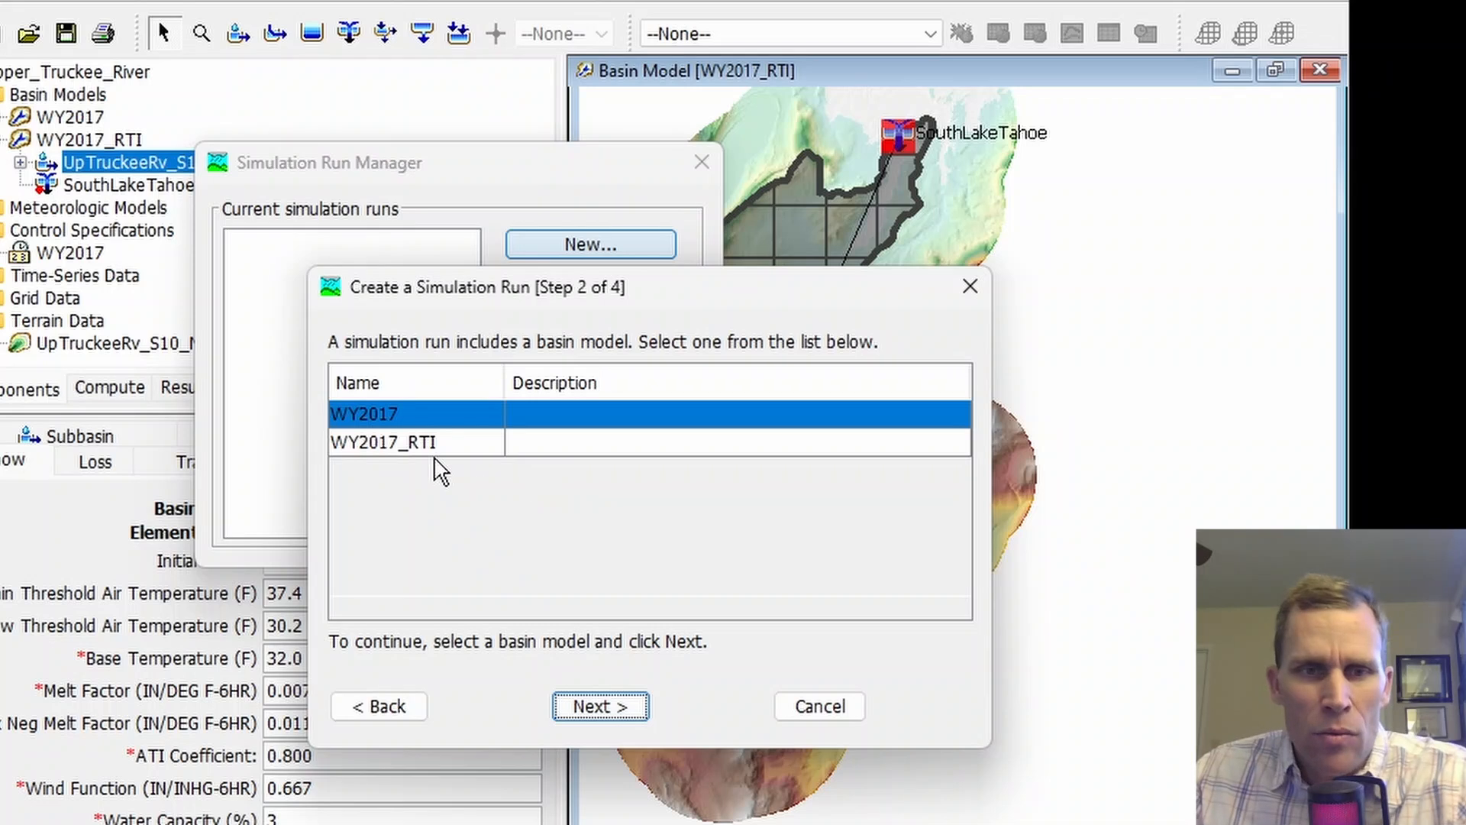
Step: Assign the WY2017_RTI basin model, WY2017 meteorologic model and WY2017 control specifications to the run, finish it, and close the manager
left_click(412, 457)
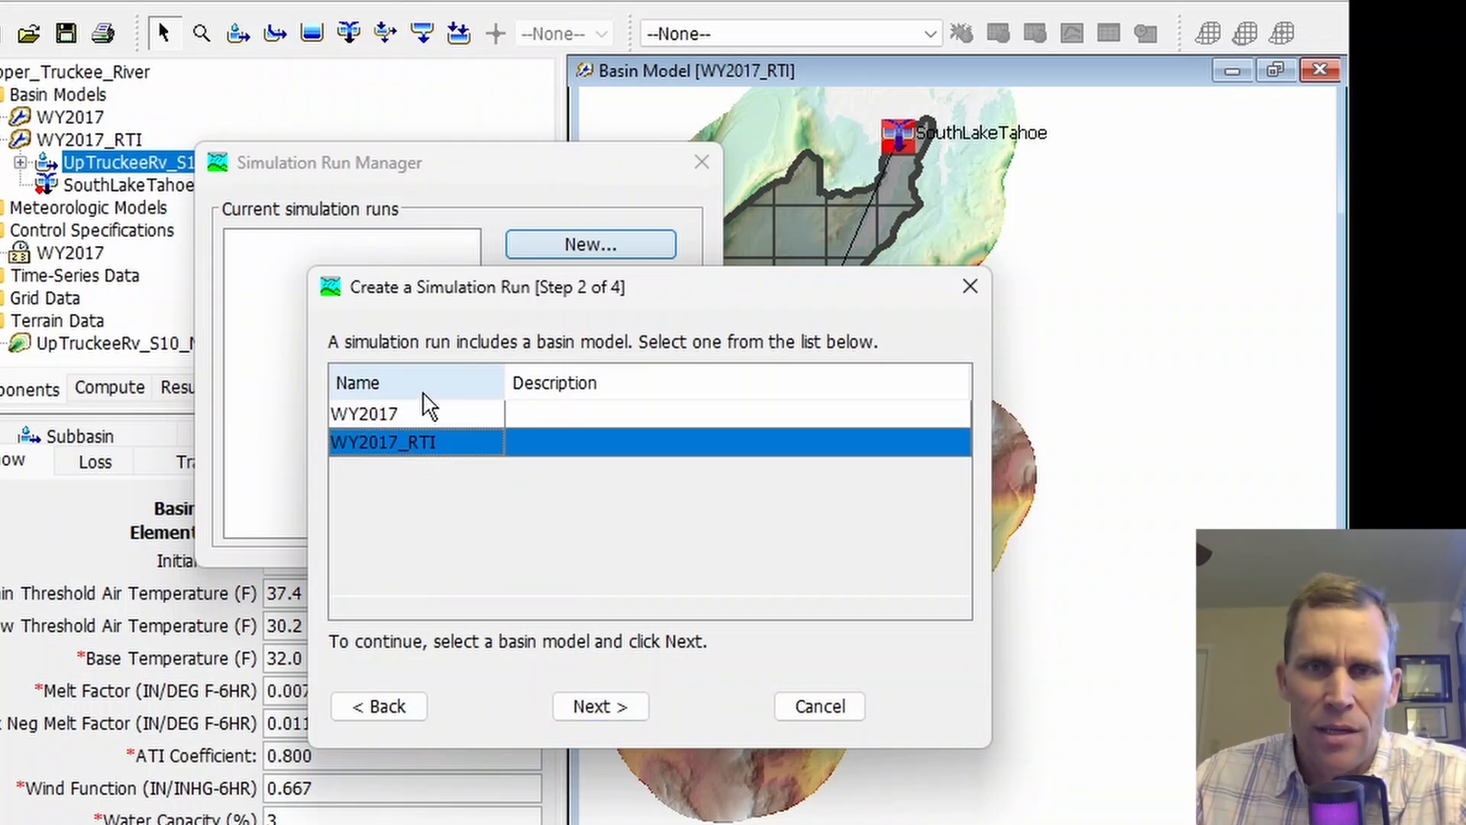
left_click(579, 709)
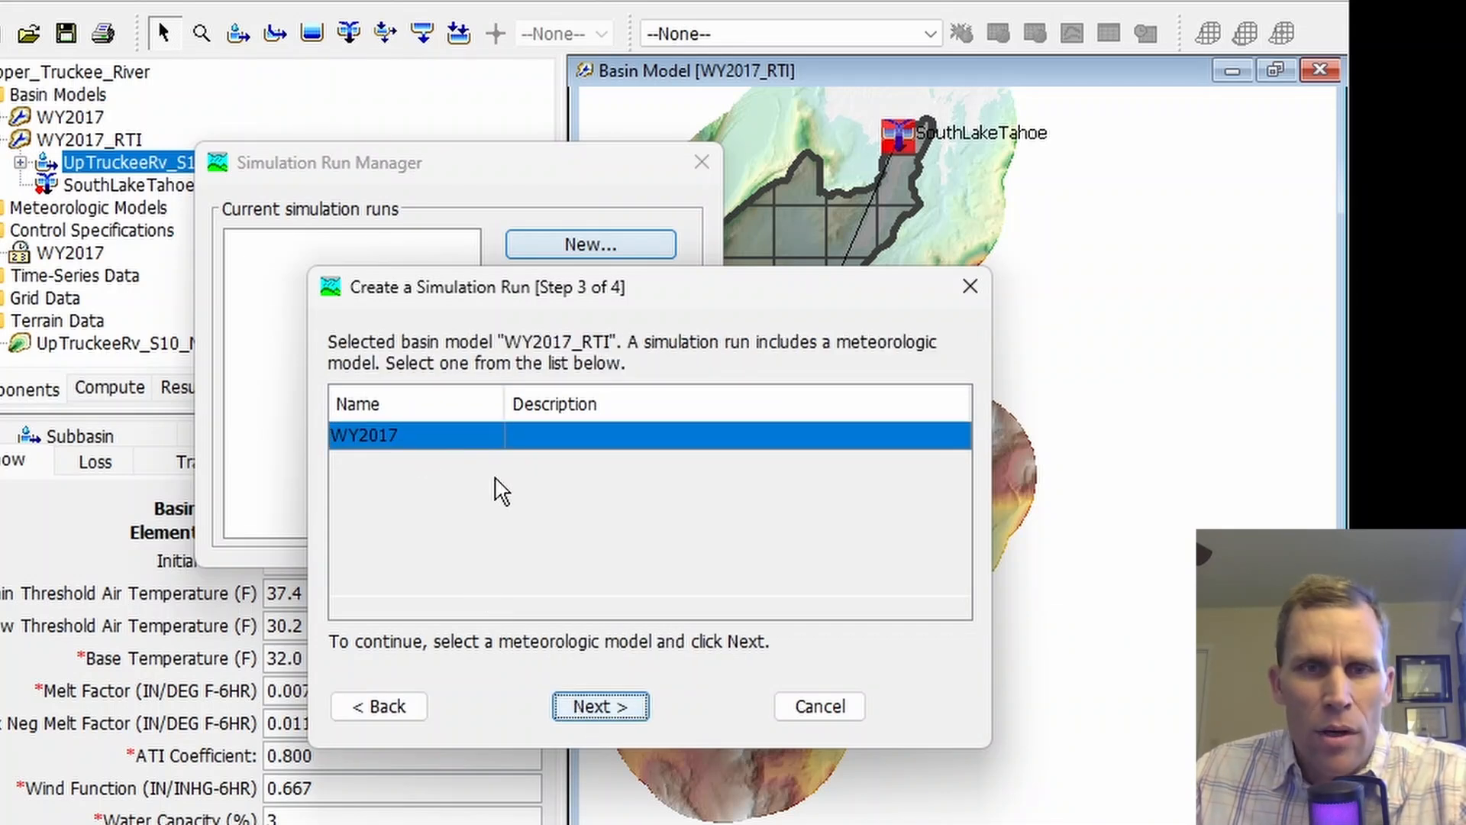
left_click(610, 707)
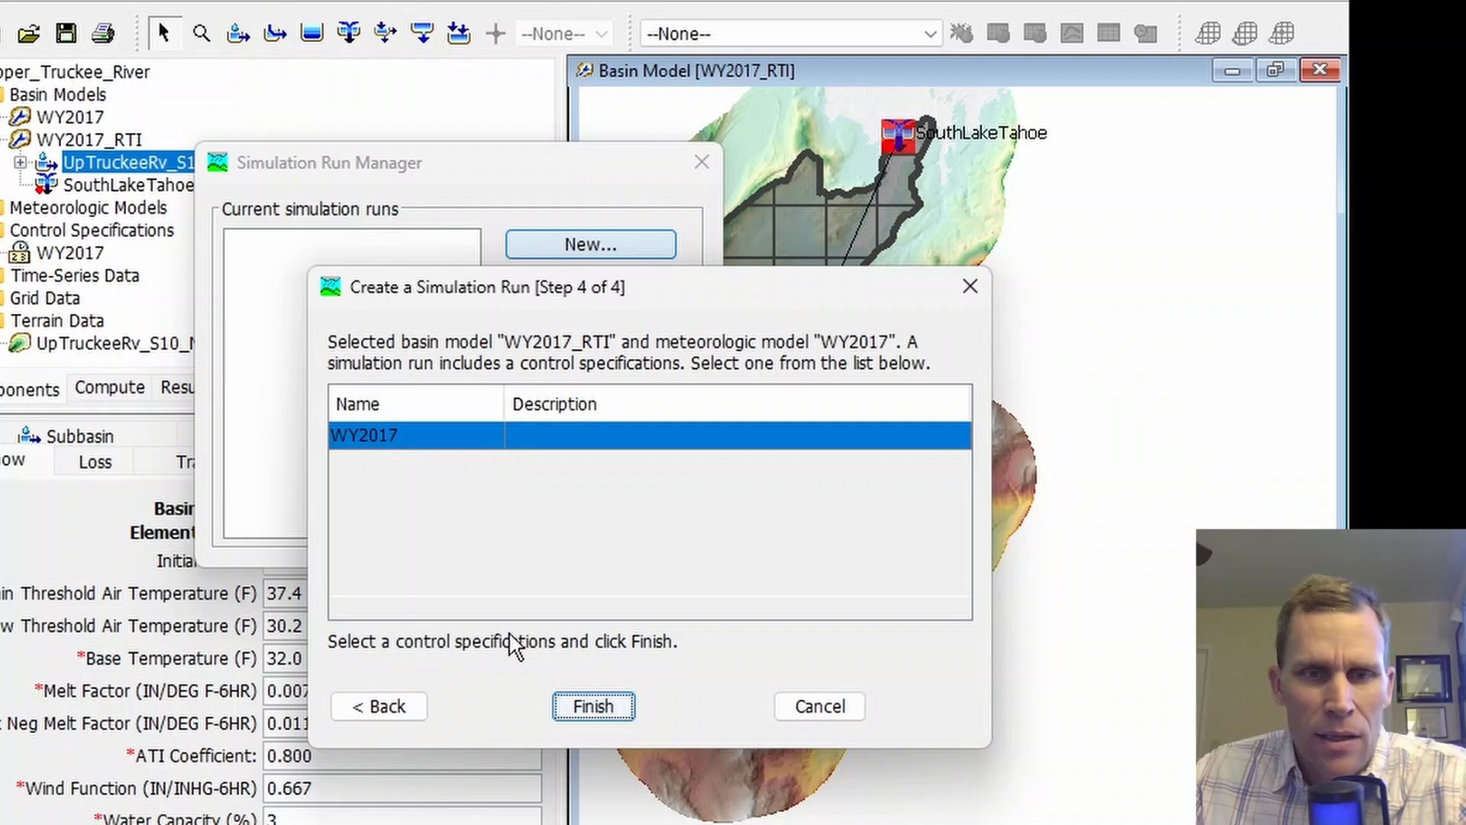
left_click(591, 707)
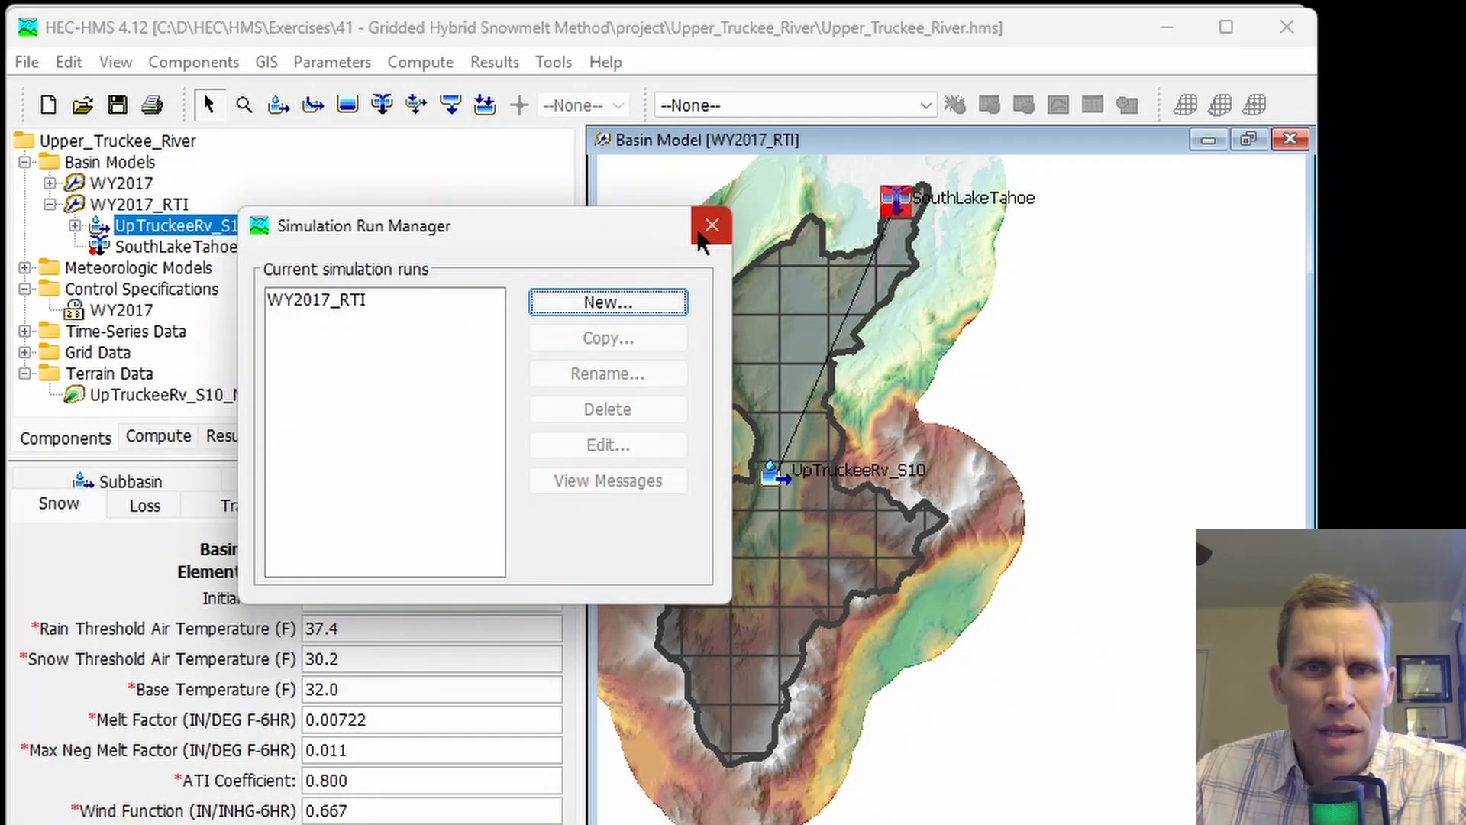
left_click(711, 226)
Step: Make WY2017_RTI the current simulation run and compute it
left_click(748, 105)
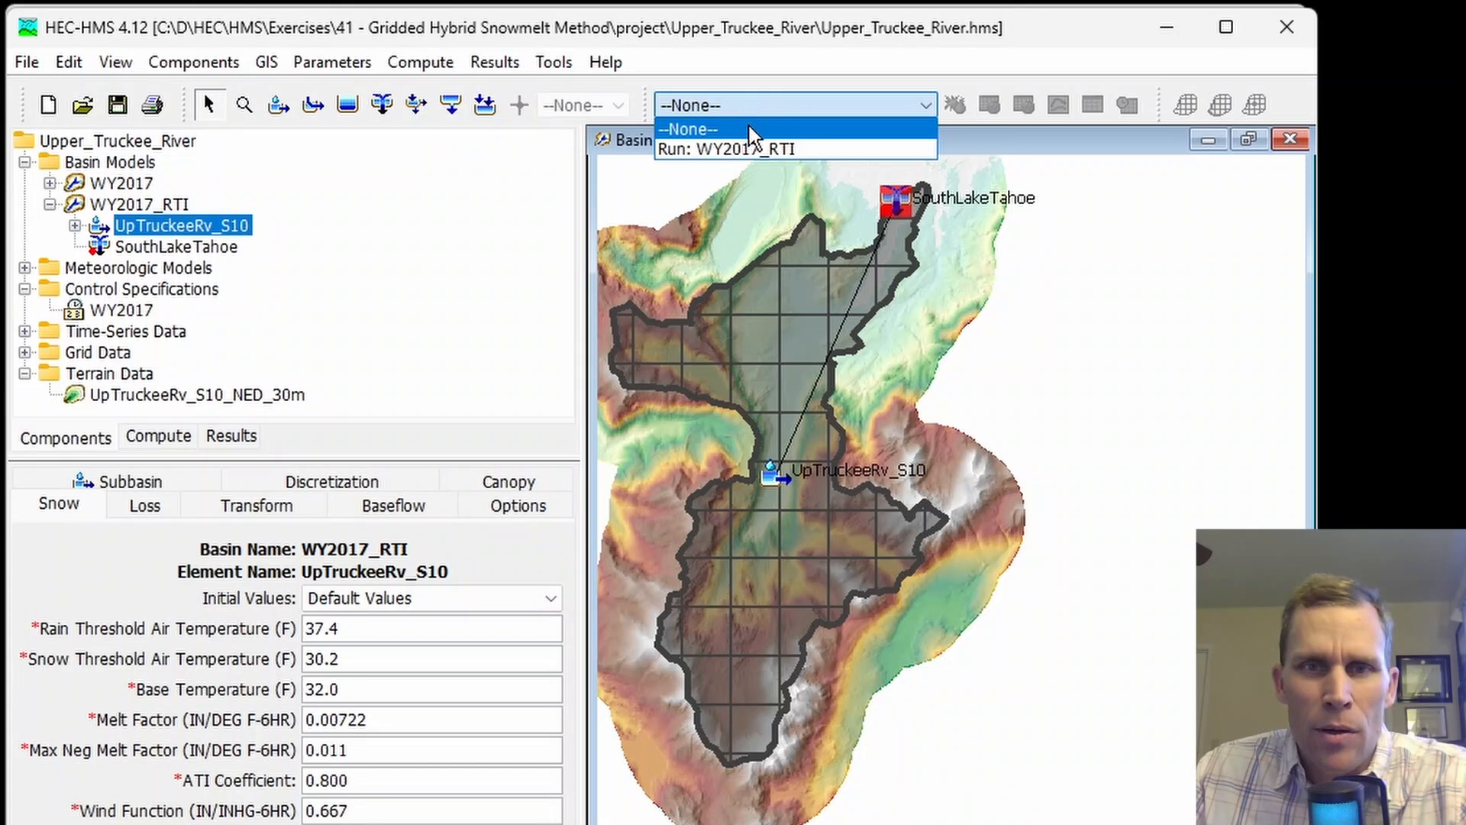
left_click(749, 149)
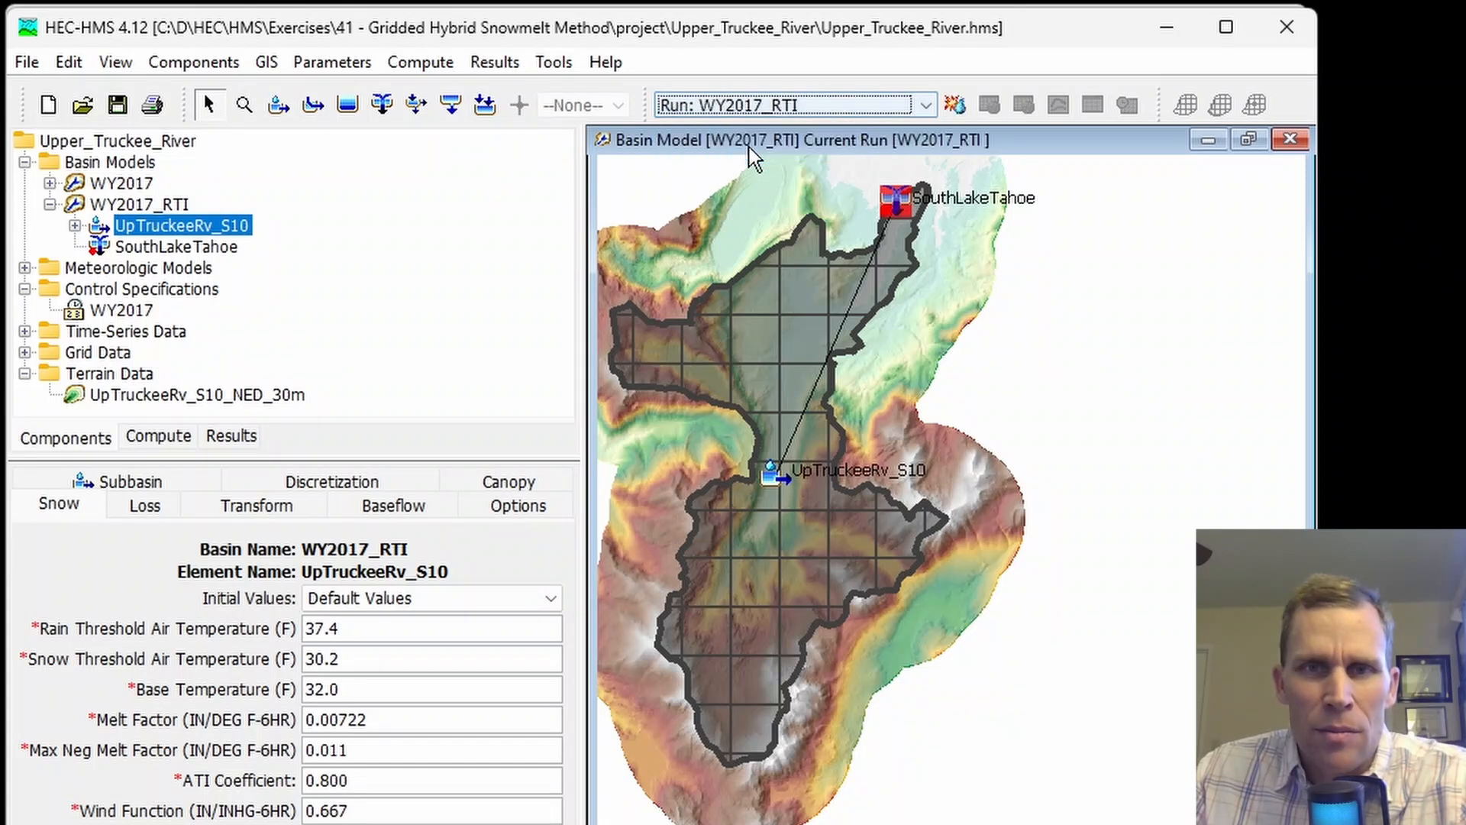
left_click(955, 105)
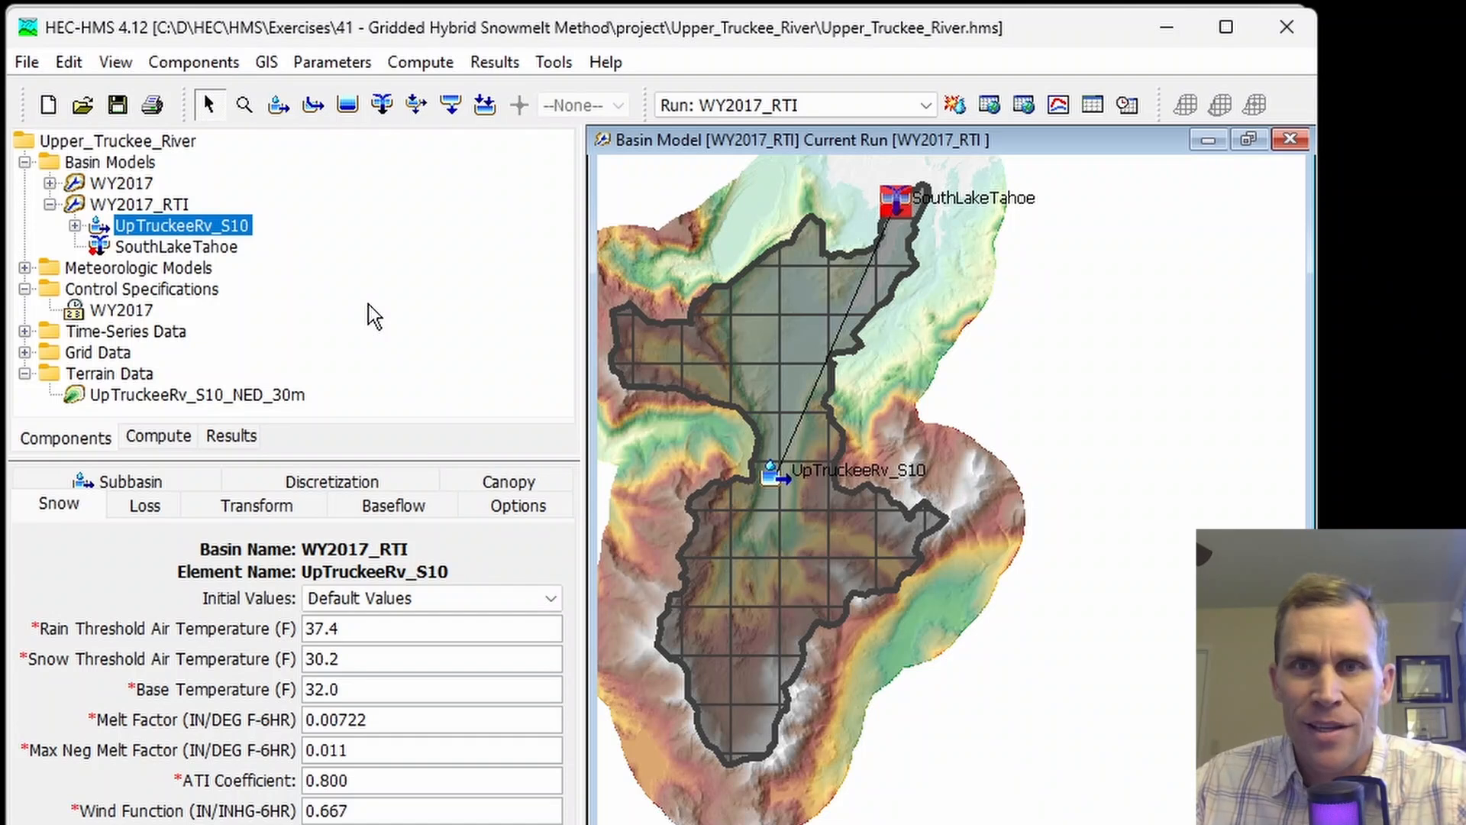
Step: List the WY2017_RTI run results for subbasin UpTruckeeRv_S10 and enlarge the results tree
left_click(241, 440)
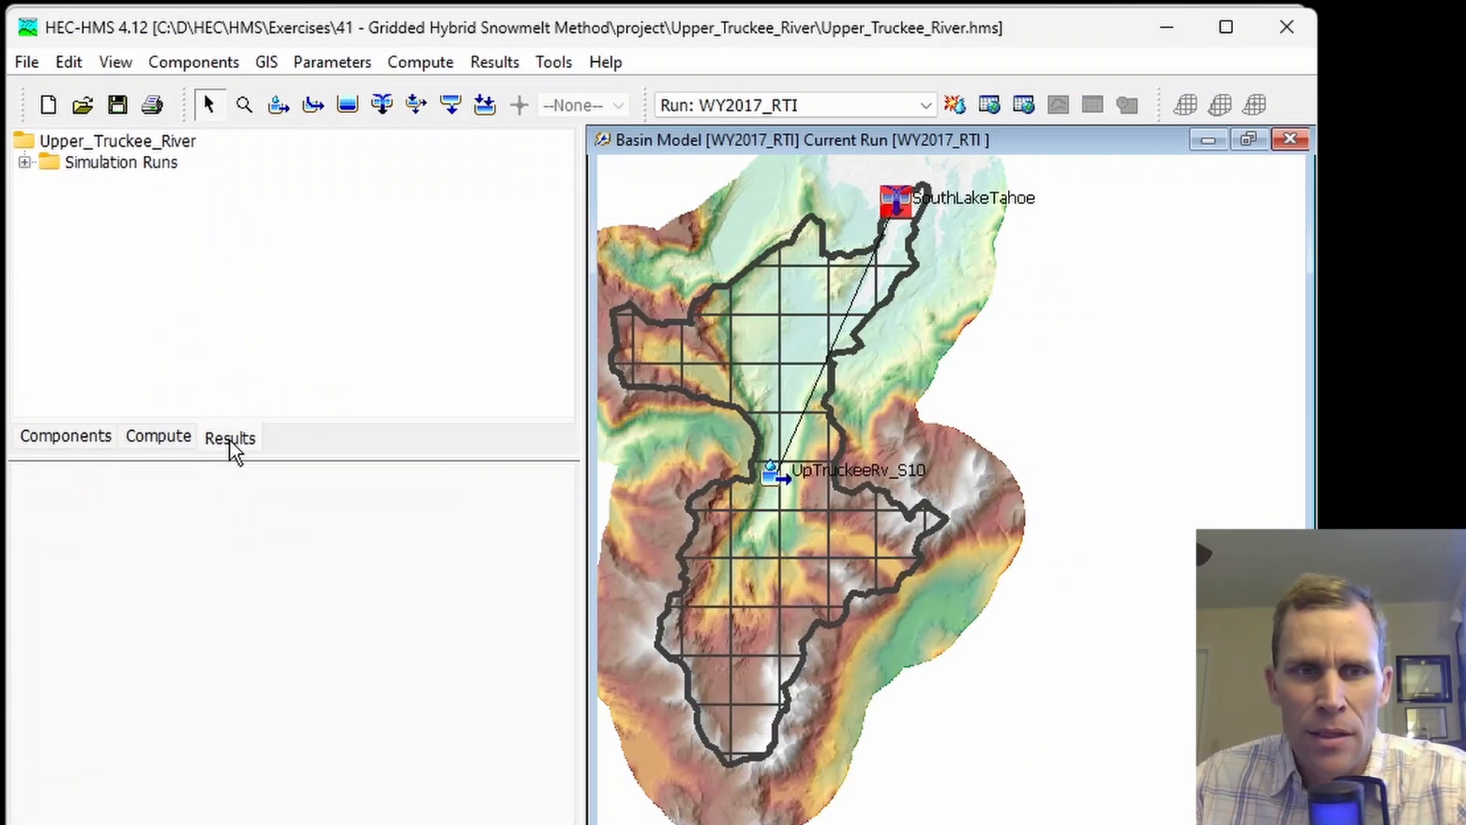
left_click(24, 164)
double_click(131, 184)
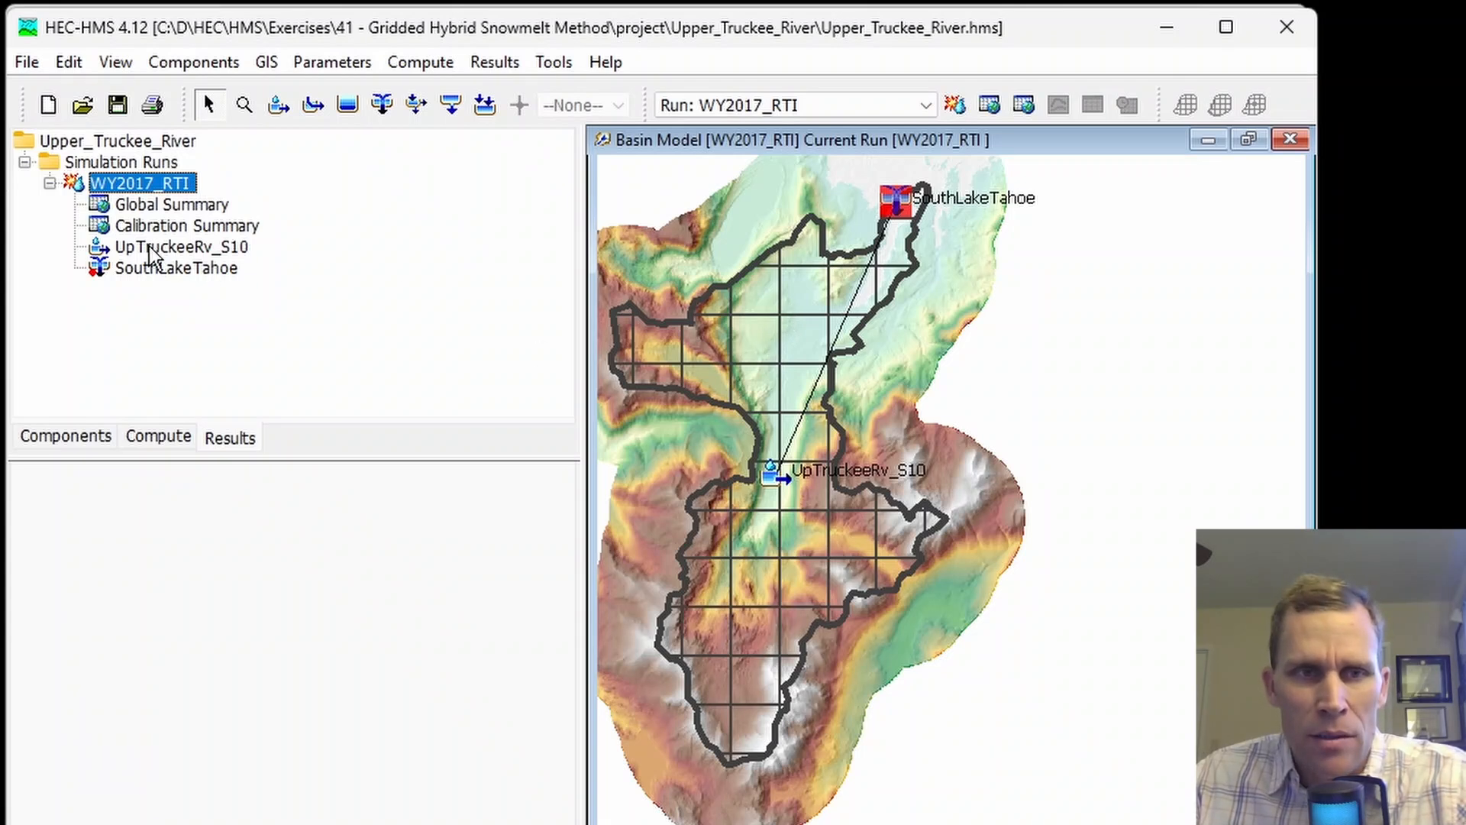
double_click(171, 248)
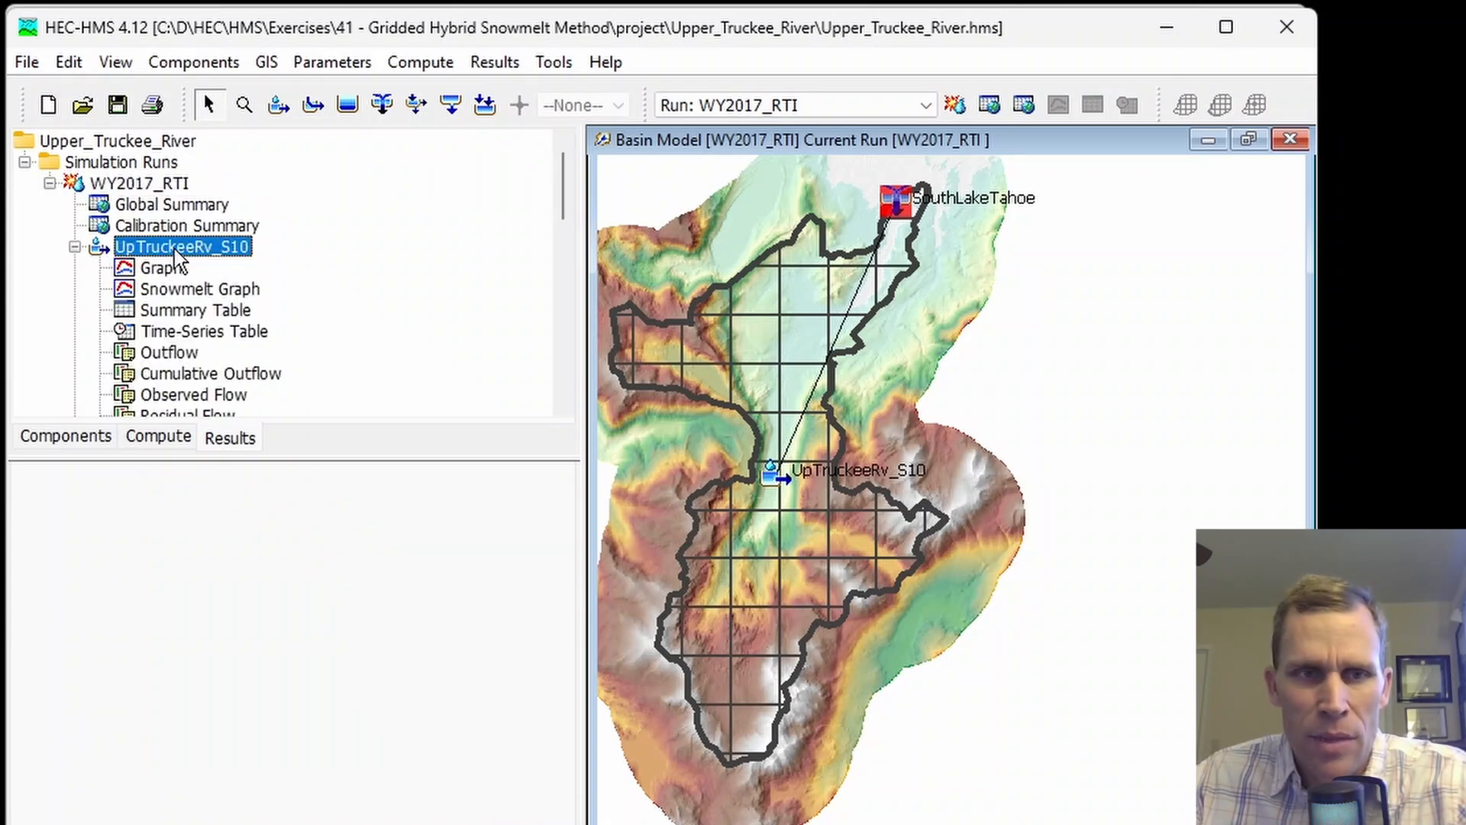
left_click_drag(309, 458, 313, 730)
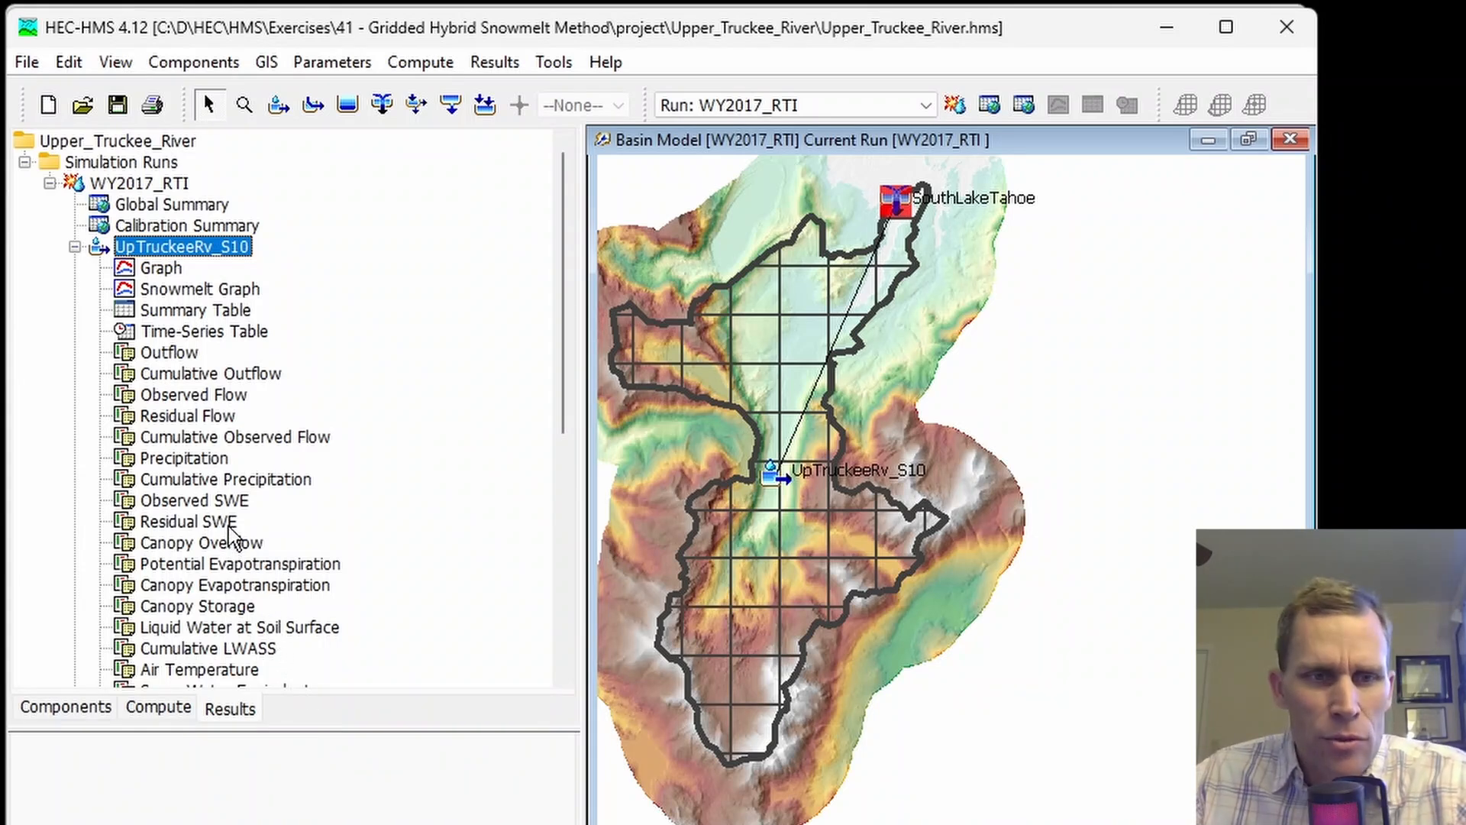
Step: Plot Observed SWE and Snow Water Equivalent of UpTruckeeRv_S10 together in an enlarged graph and highlight the Snow Water Equivalent curve
left_click(206, 500)
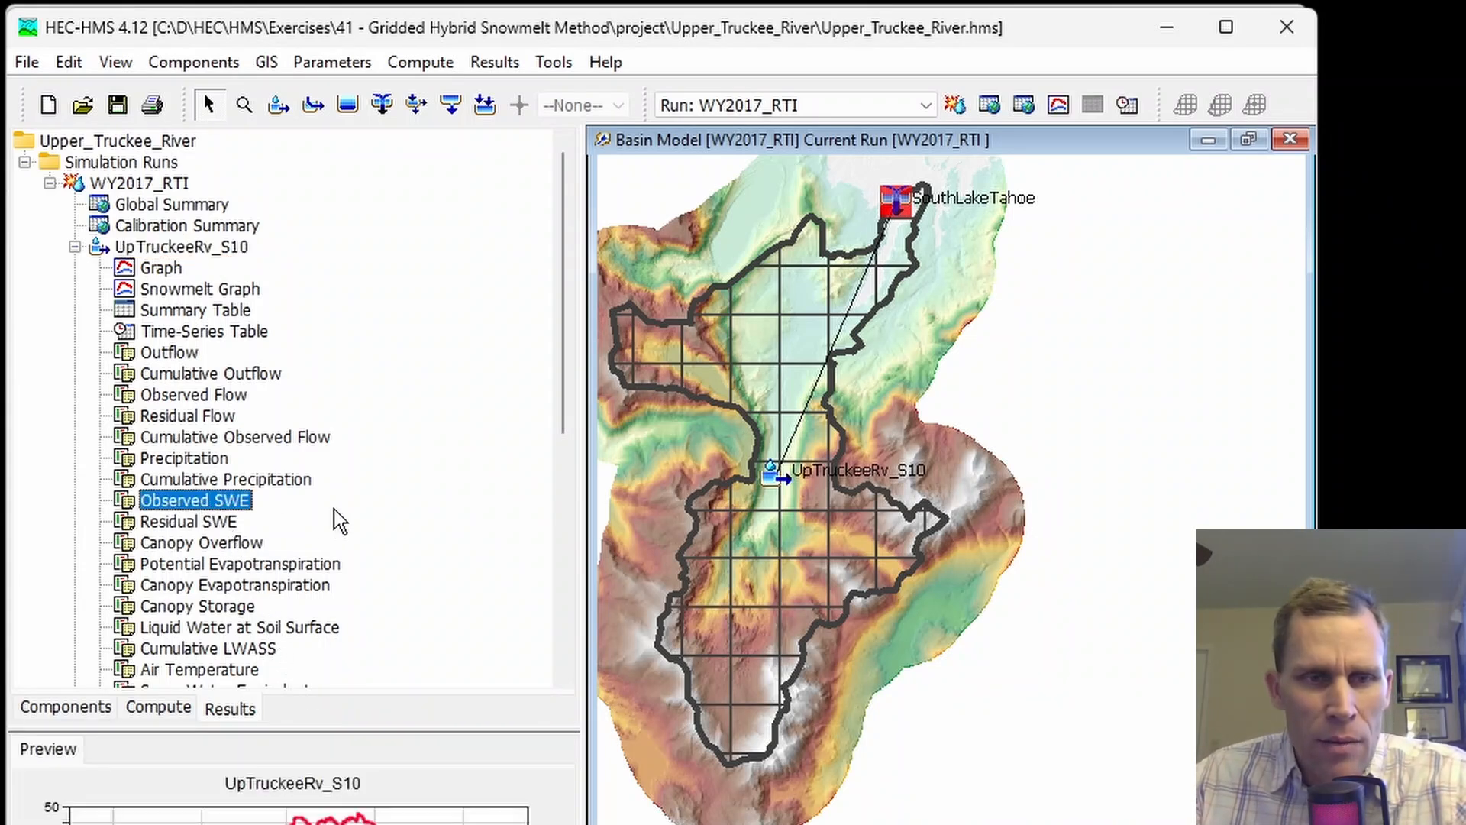
scroll(340, 522, "down", 2)
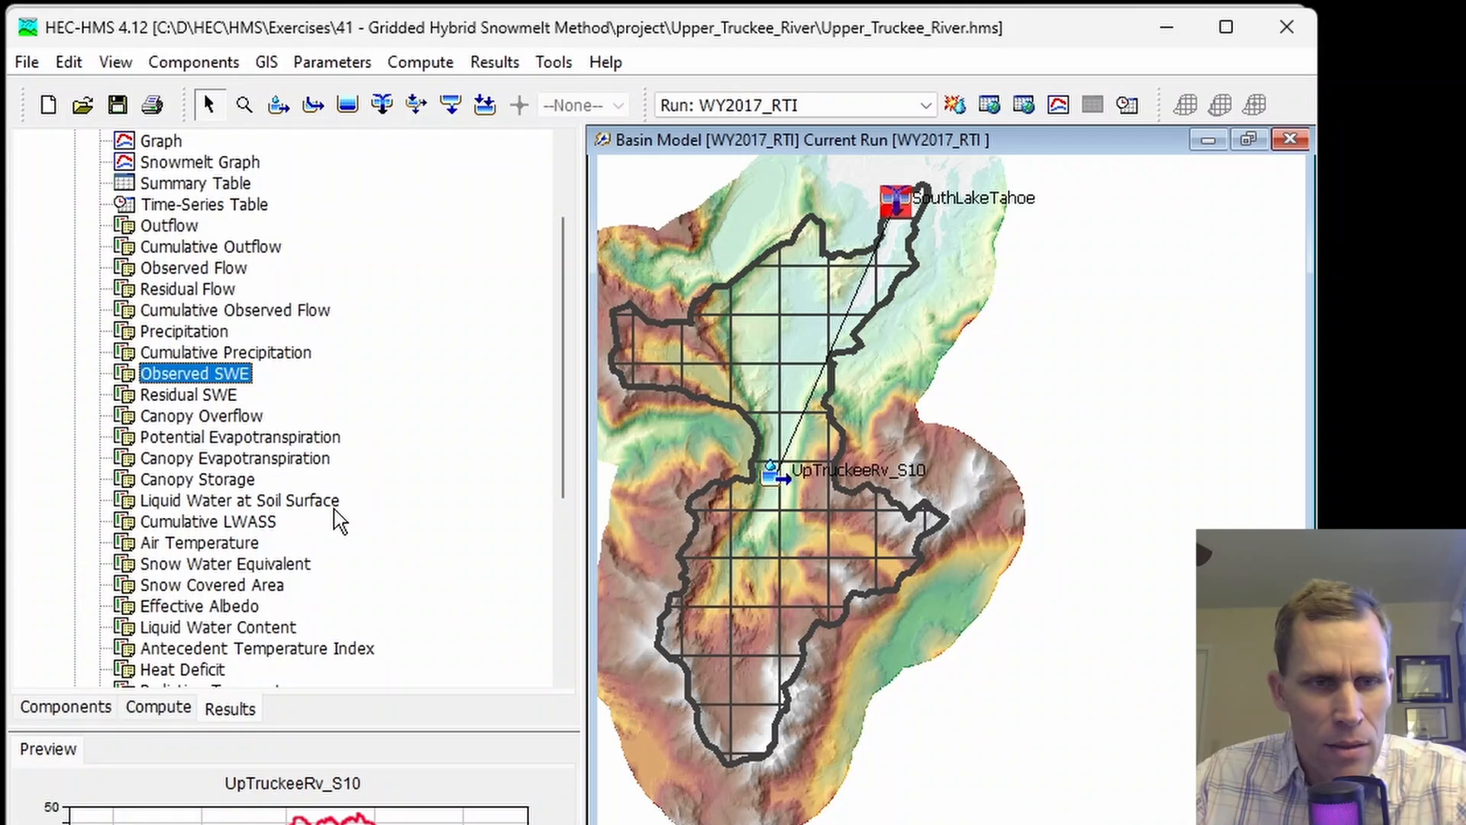
left_click(221, 565, "ctrl")
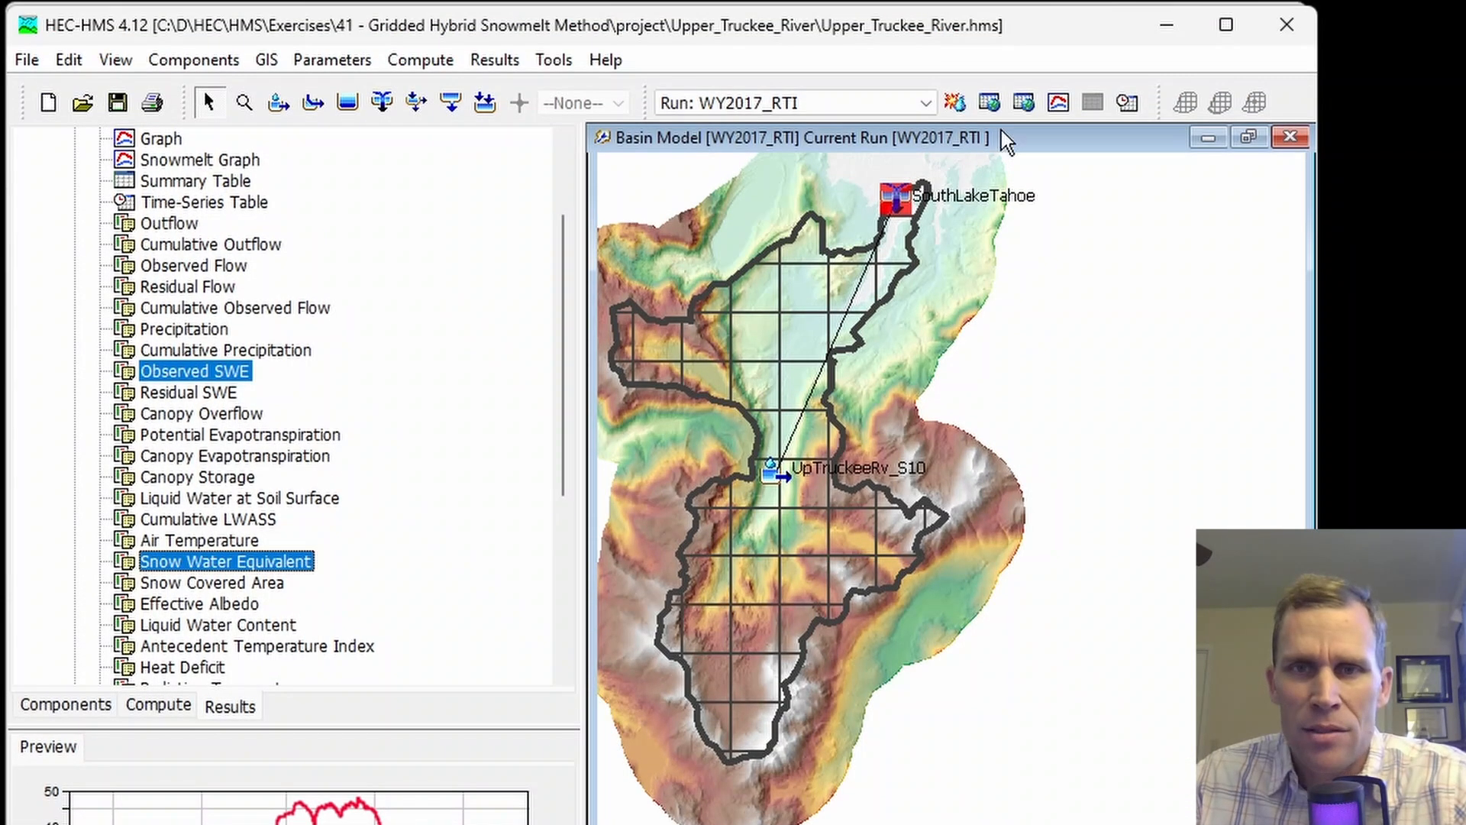
left_click(1058, 102)
left_click_drag(452, 31, 622, 127)
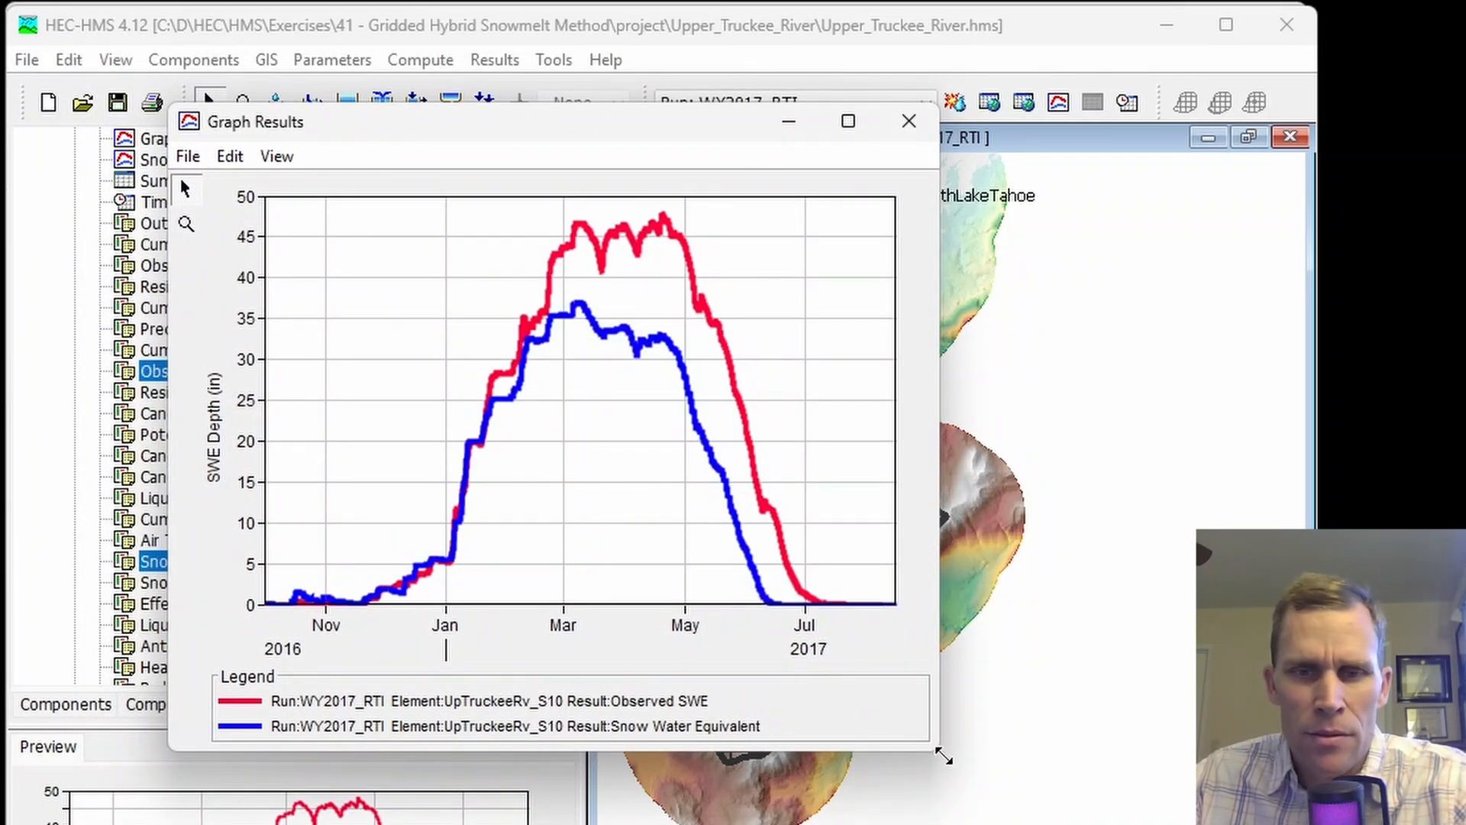
left_click_drag(940, 751, 1057, 820)
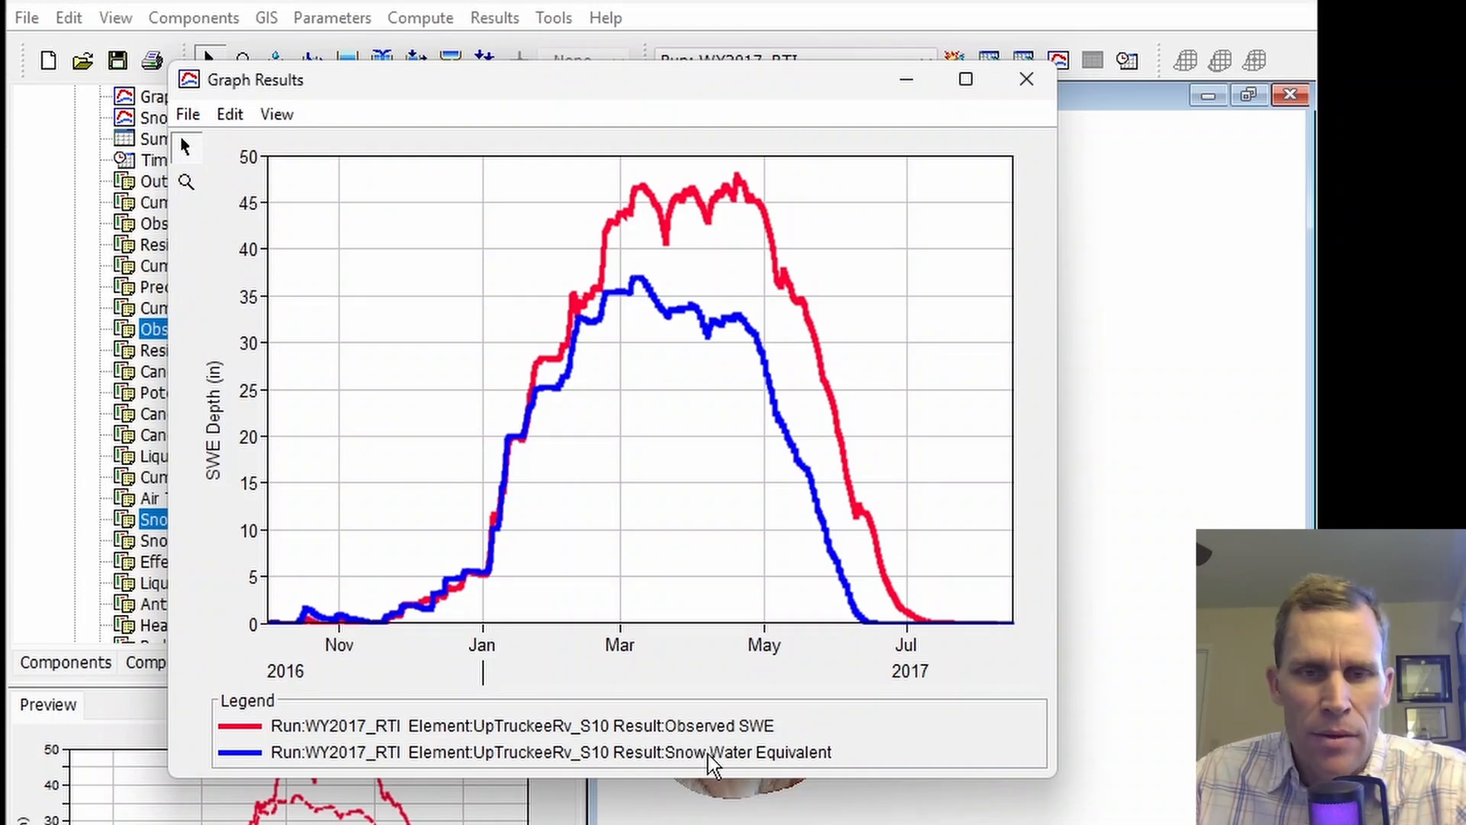
left_click(709, 755)
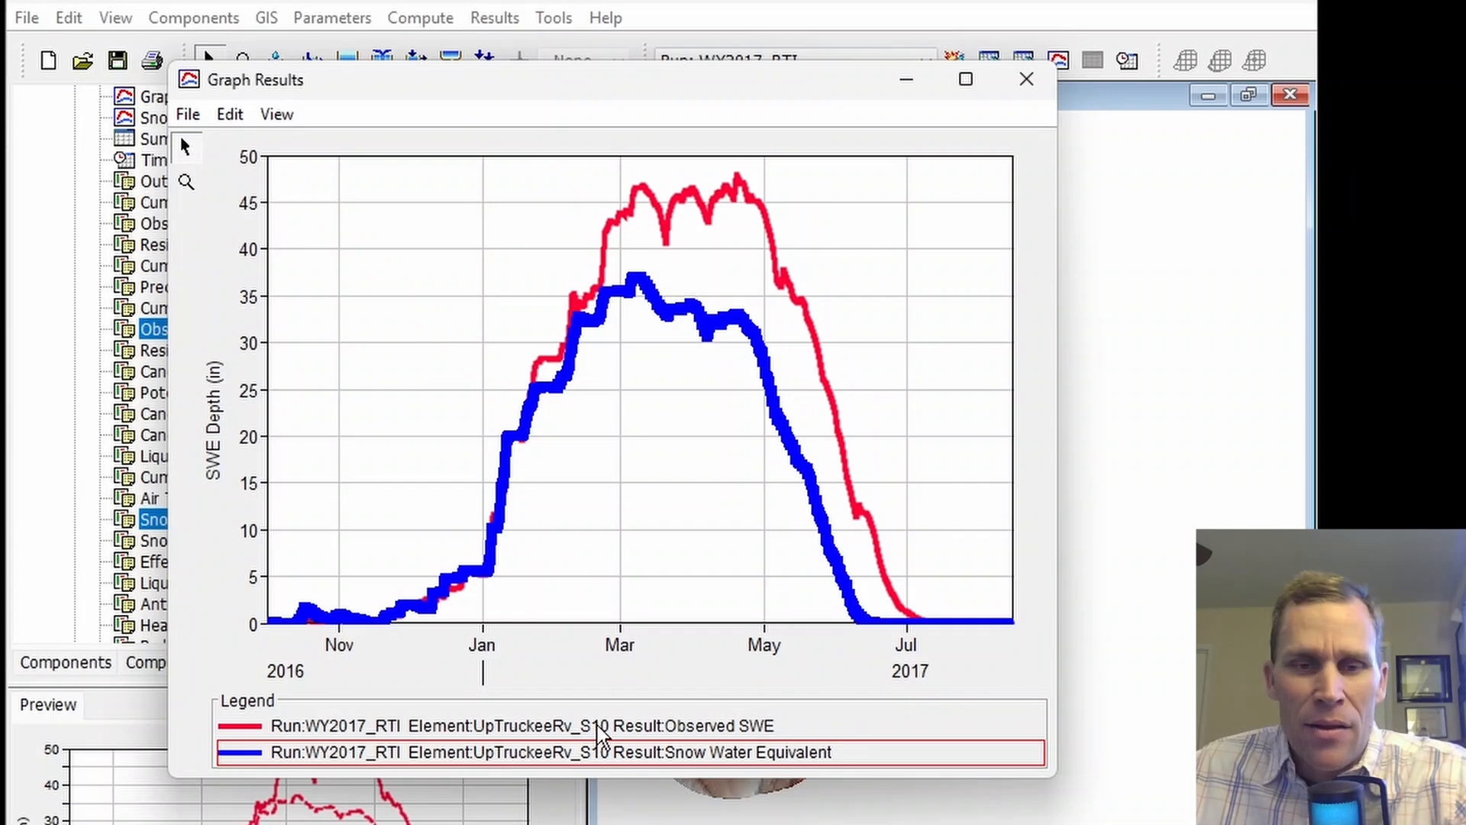
Step: Highlight the Observed SWE curve, close that graph, and view an enlarged Snowmelt Graph of subbasin UpTruckeeRv_S10 for run WY2017_RTI
left_click(698, 726)
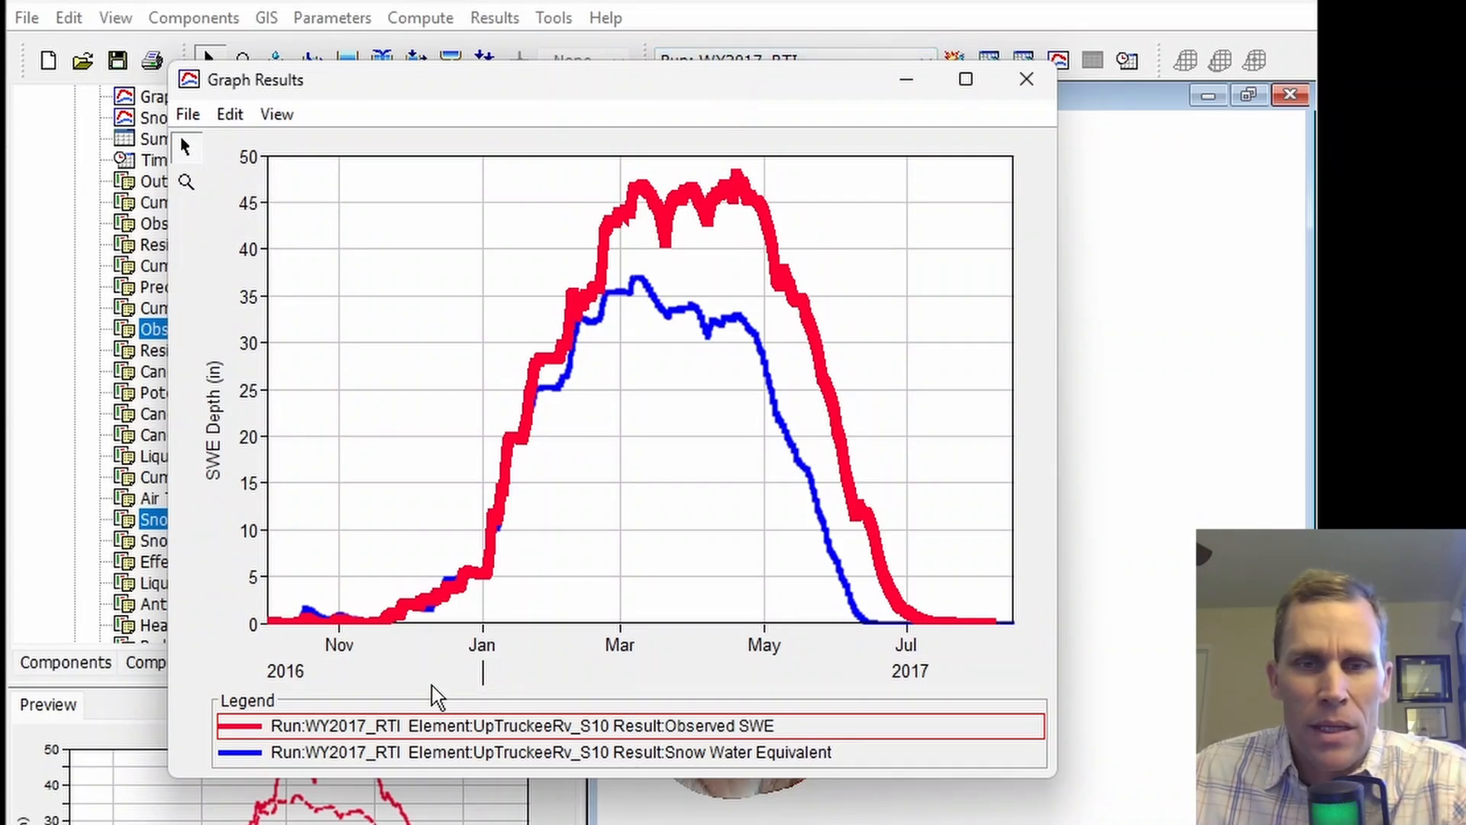
left_click(1027, 81)
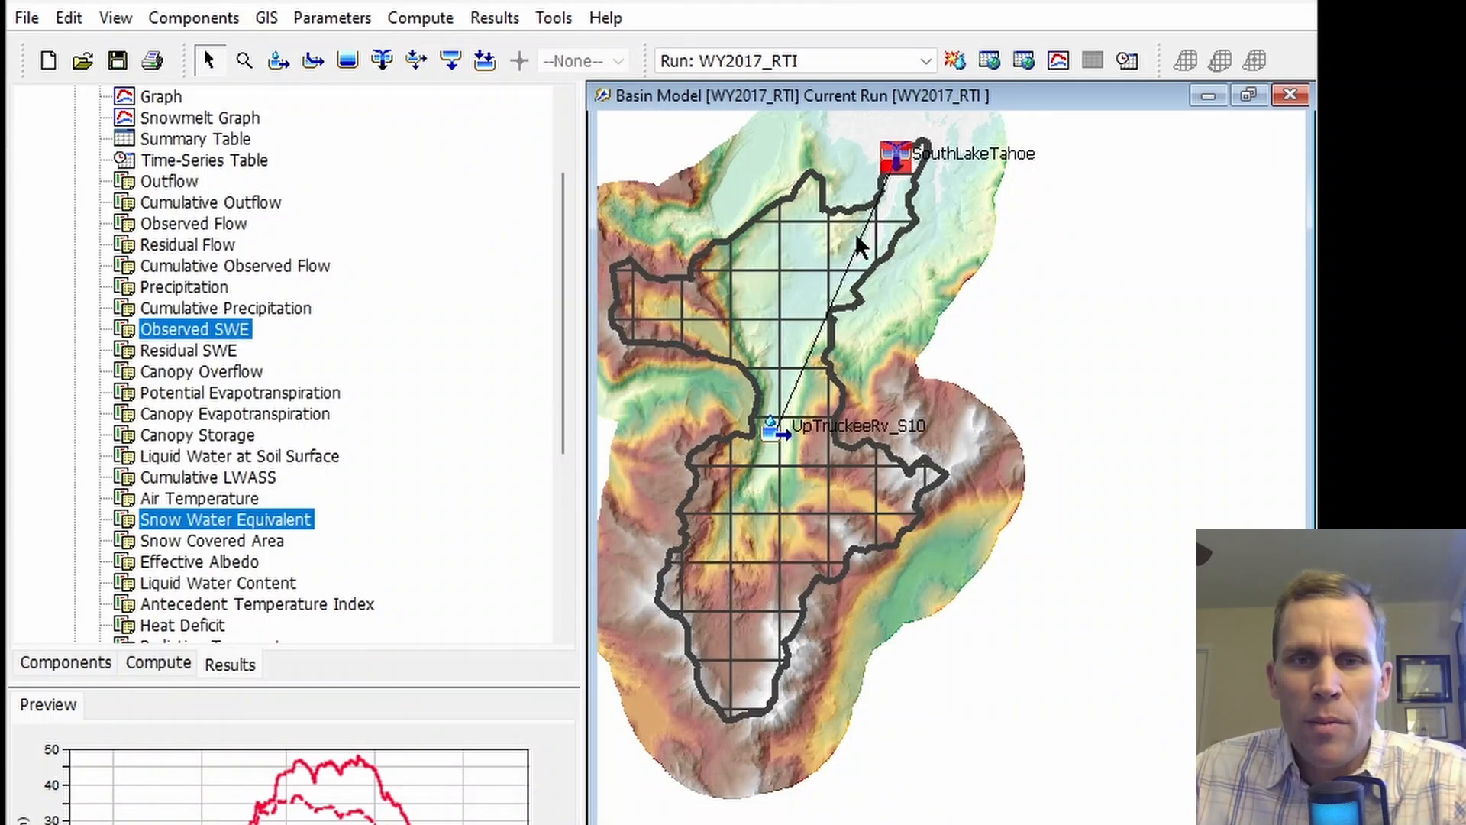
right_click(706, 306)
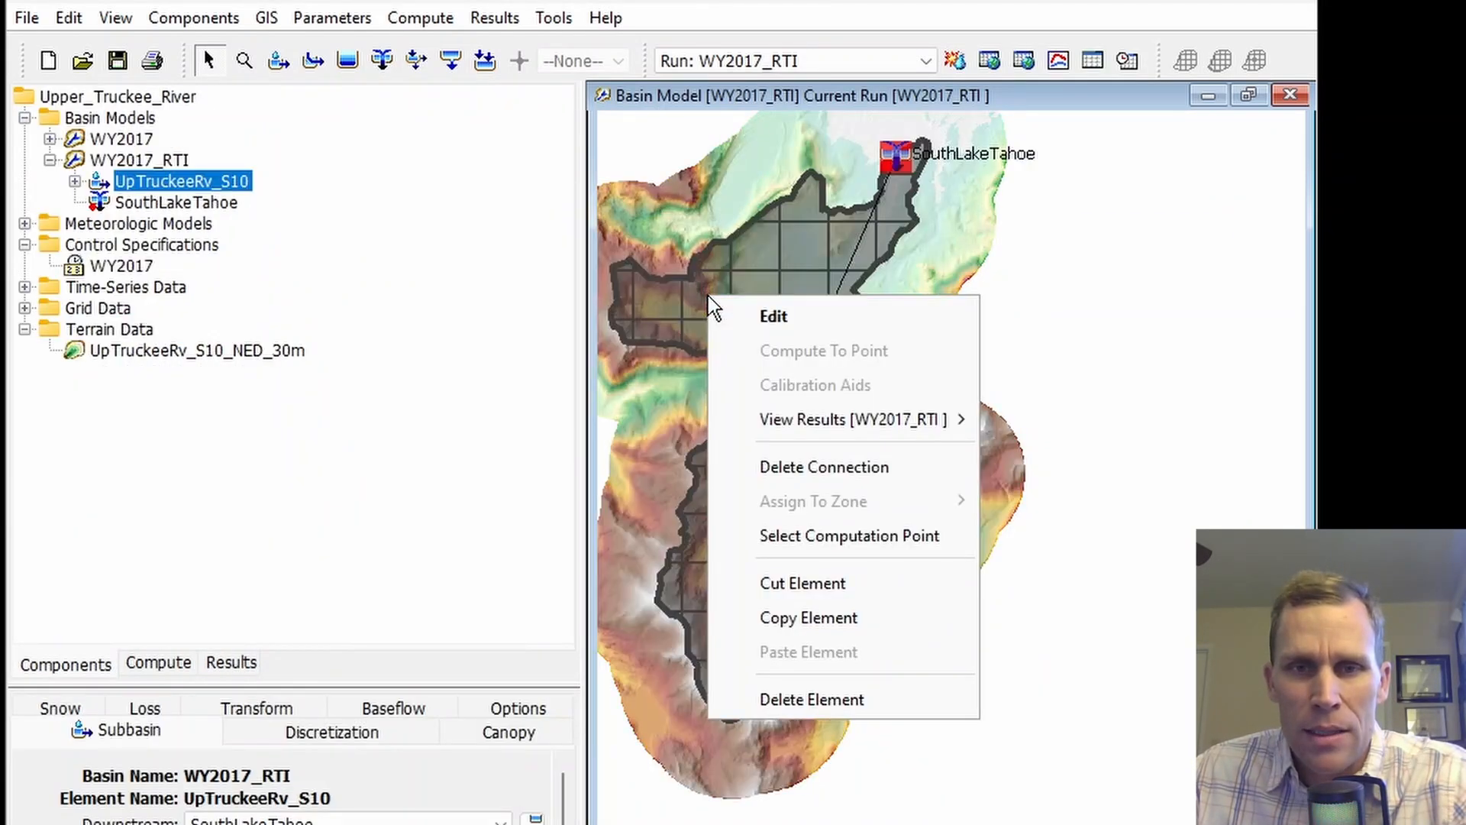
mouse_move(771, 424)
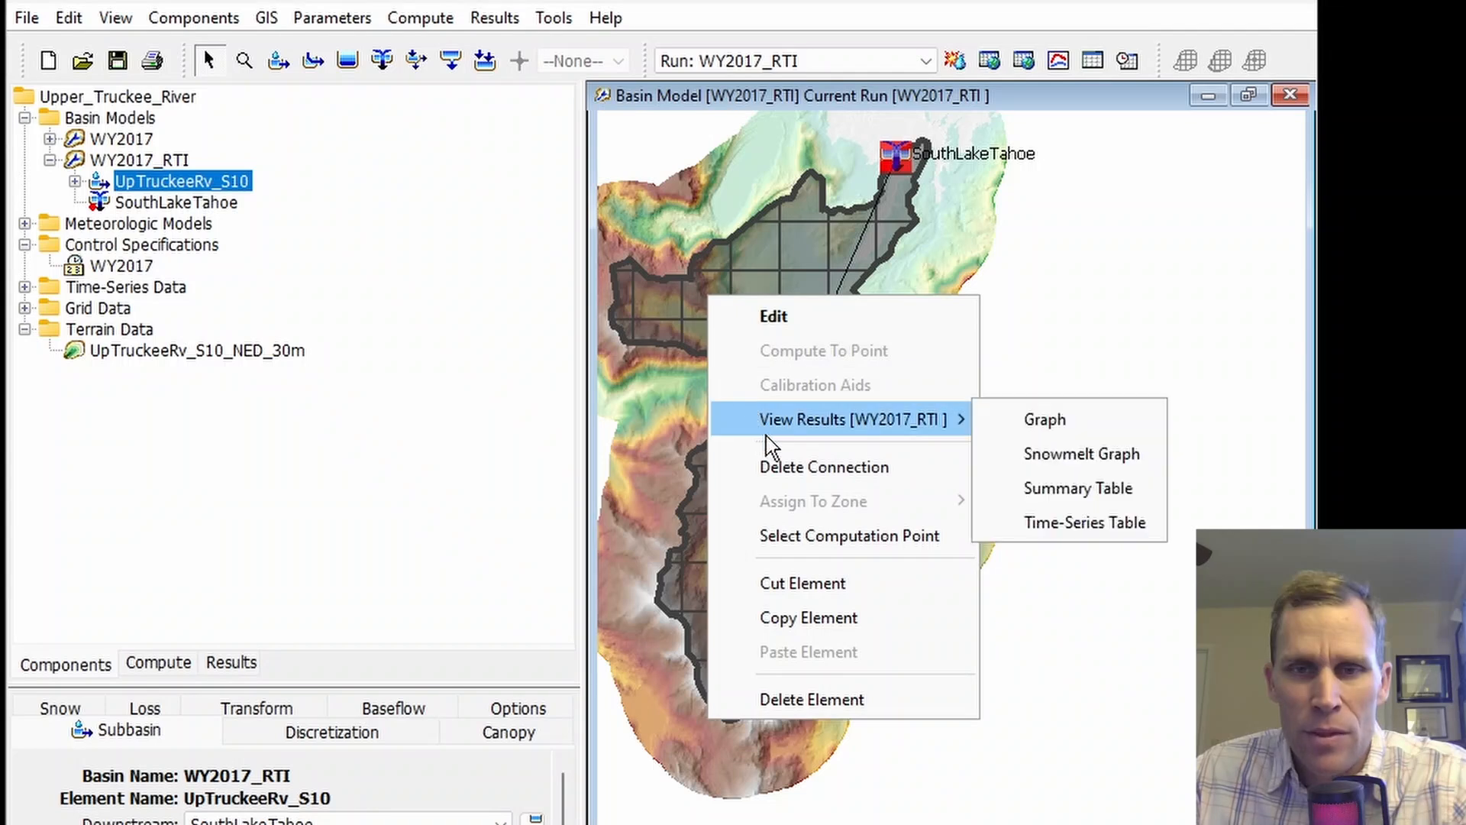
left_click(1055, 457)
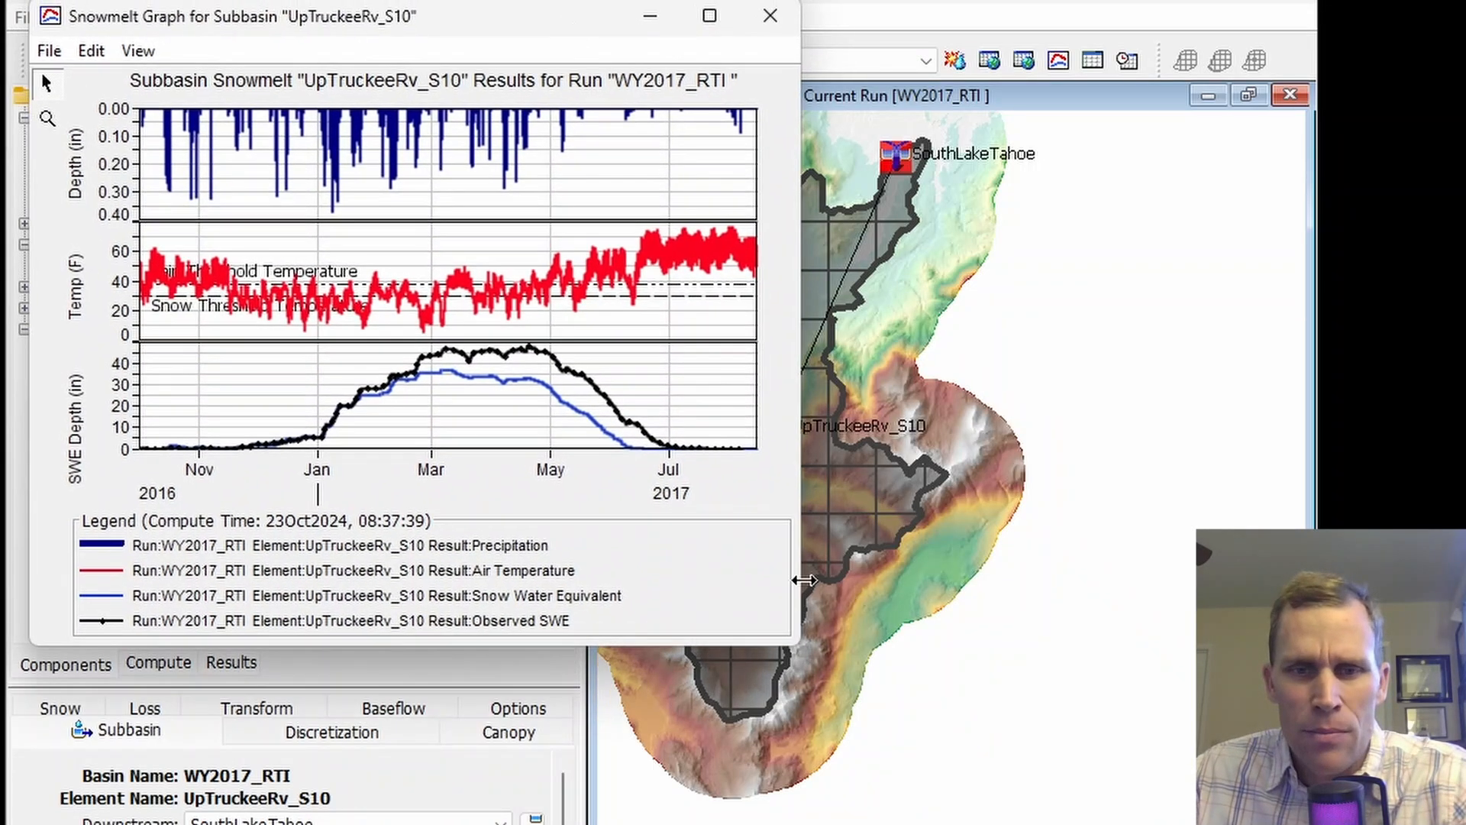
left_click_drag(800, 651, 1006, 824)
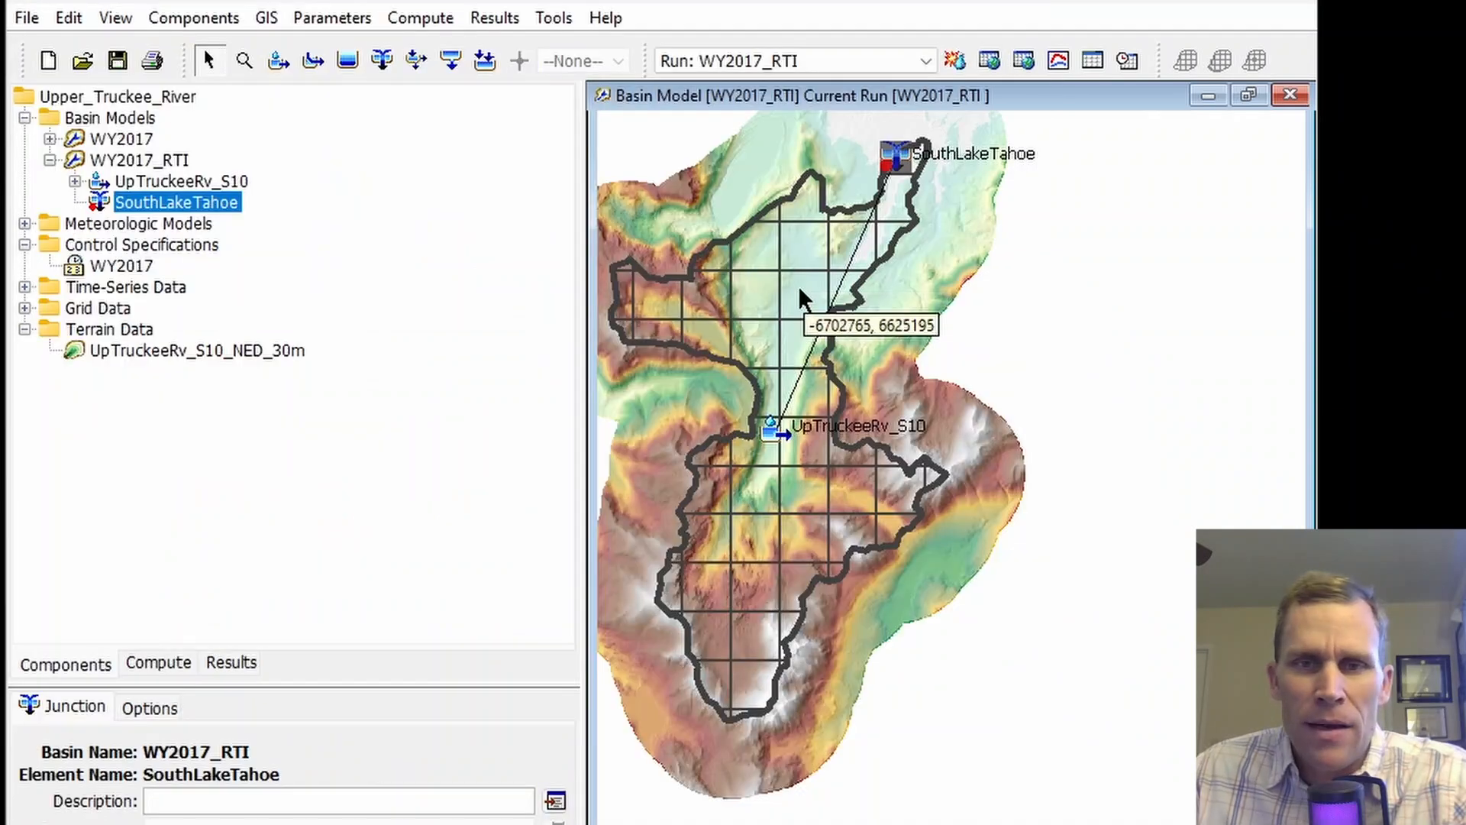
Step: Select subbasin UpTruckeeRv_S10, enlarge its component editor, and examine the observed flow and observed SWE gages in its options
left_click(800, 288)
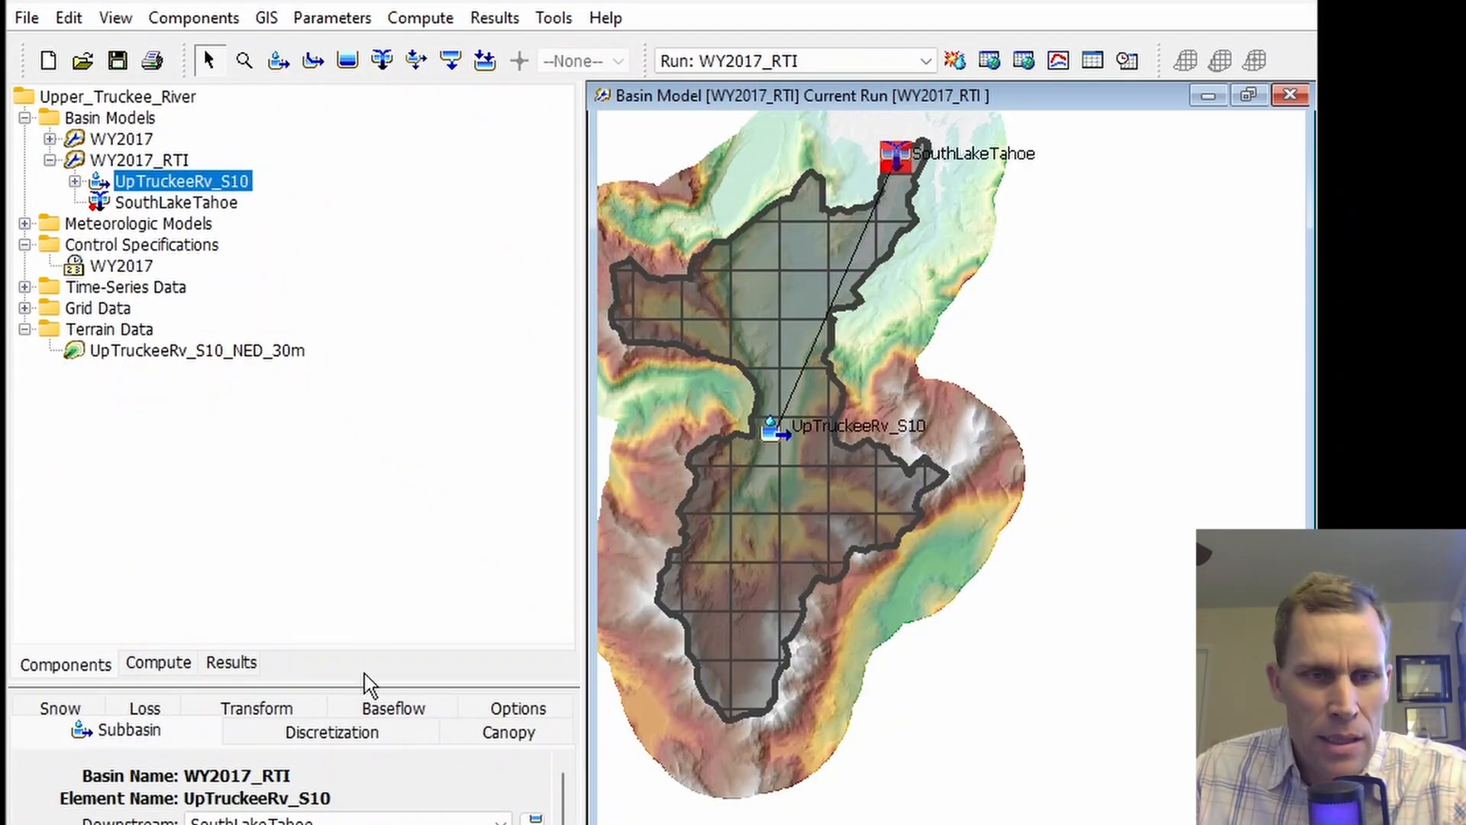
left_click_drag(356, 682, 357, 416)
left_click(517, 457)
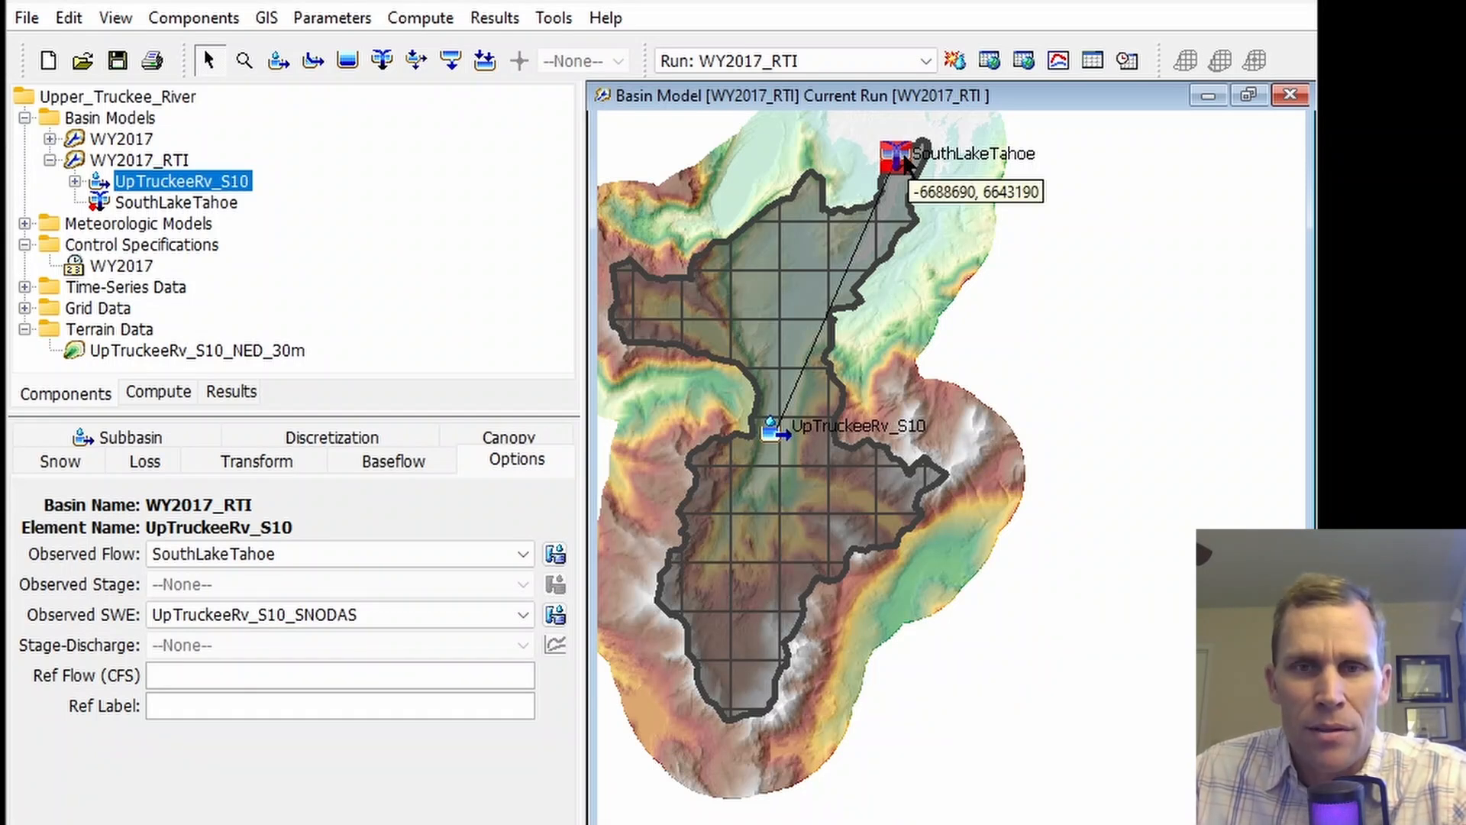
Step: View an enlarged results graph of the SouthLakeTahoe junction for WY2017_RTI and highlight its Observed Flow and Outflow curves
right_click(906, 162)
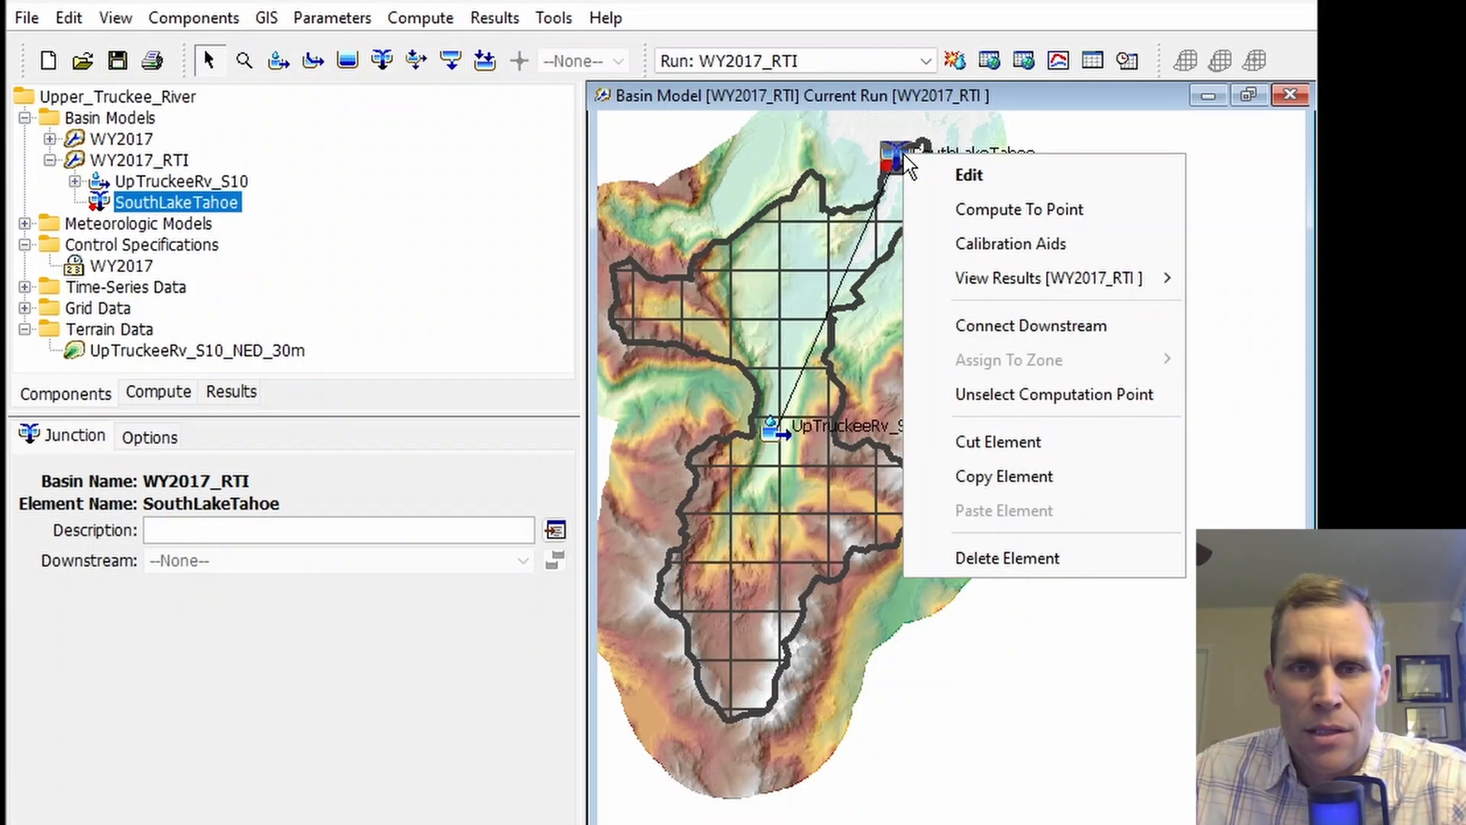
mouse_move(982, 281)
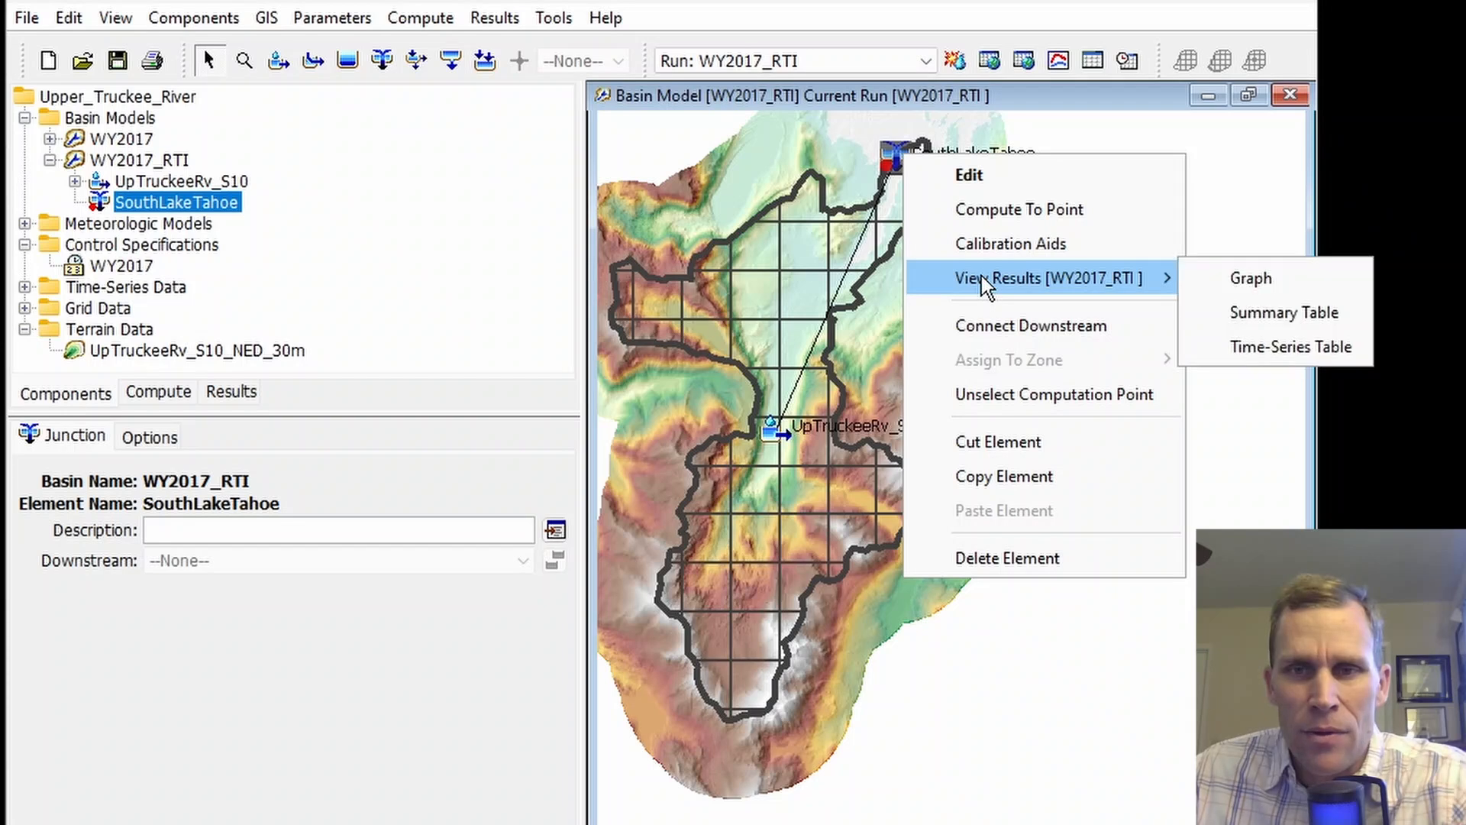
left_click(1207, 281)
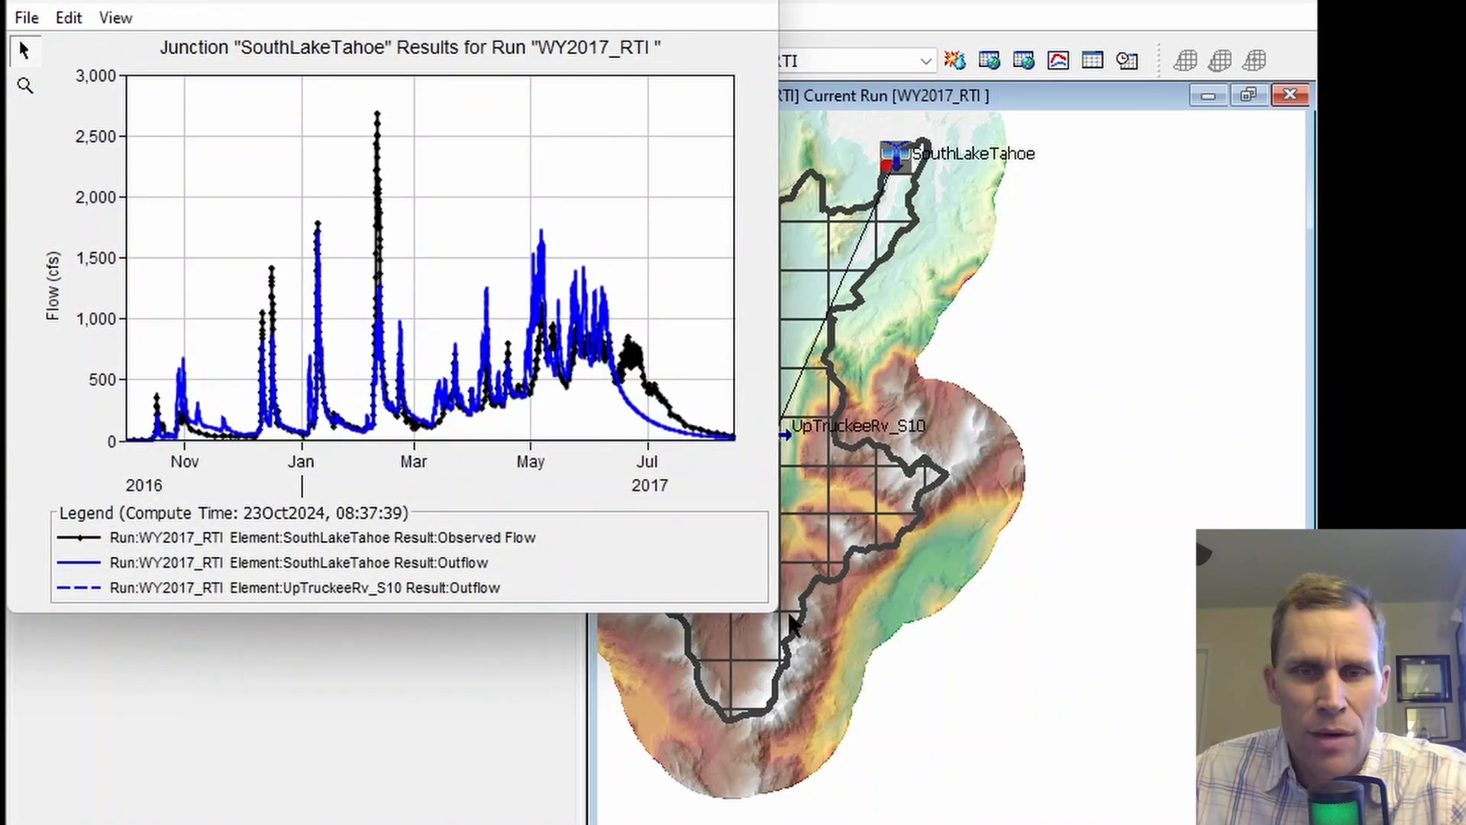
left_click_drag(783, 616, 1044, 818)
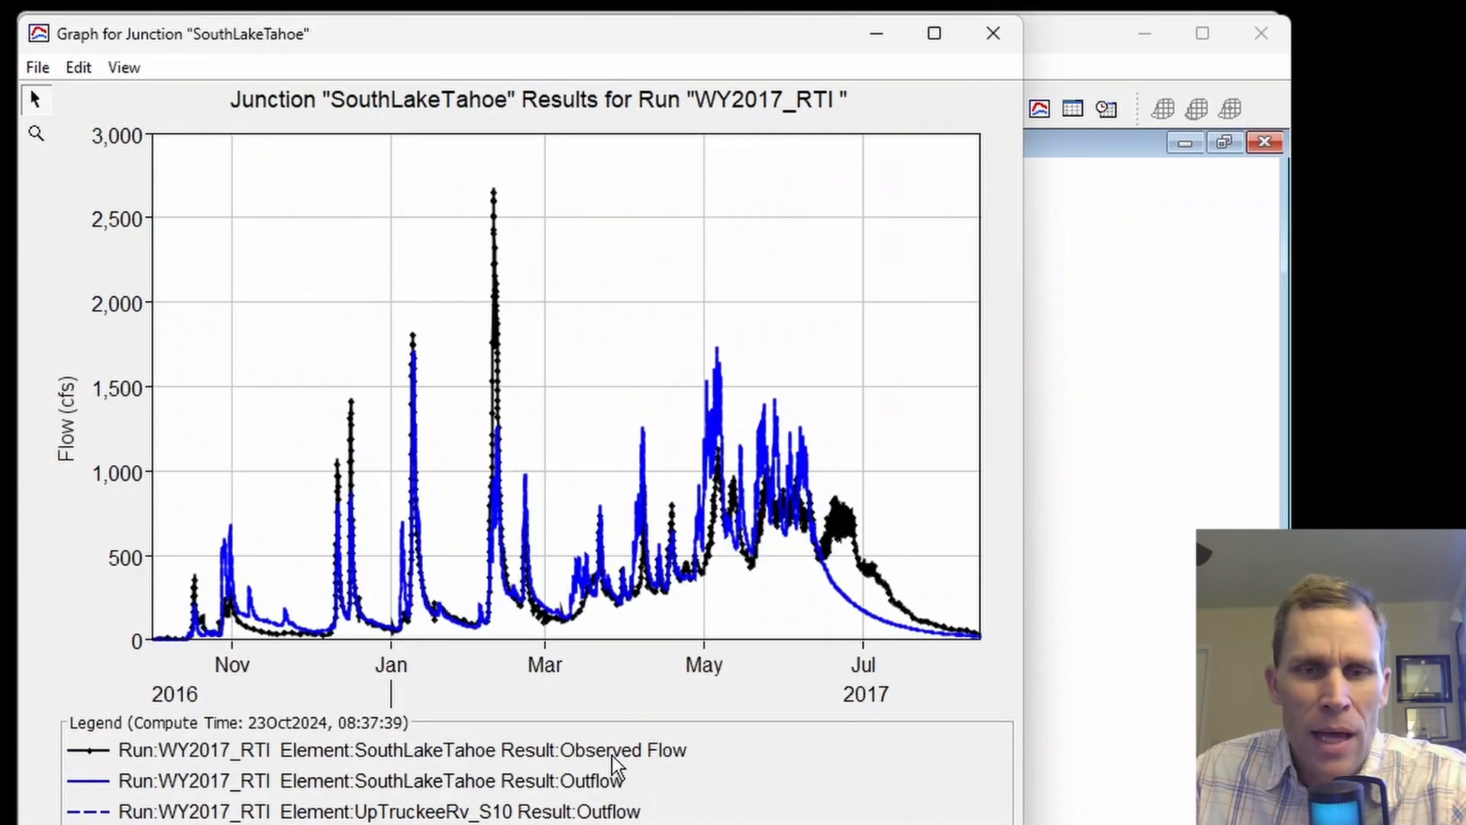
left_click(622, 753)
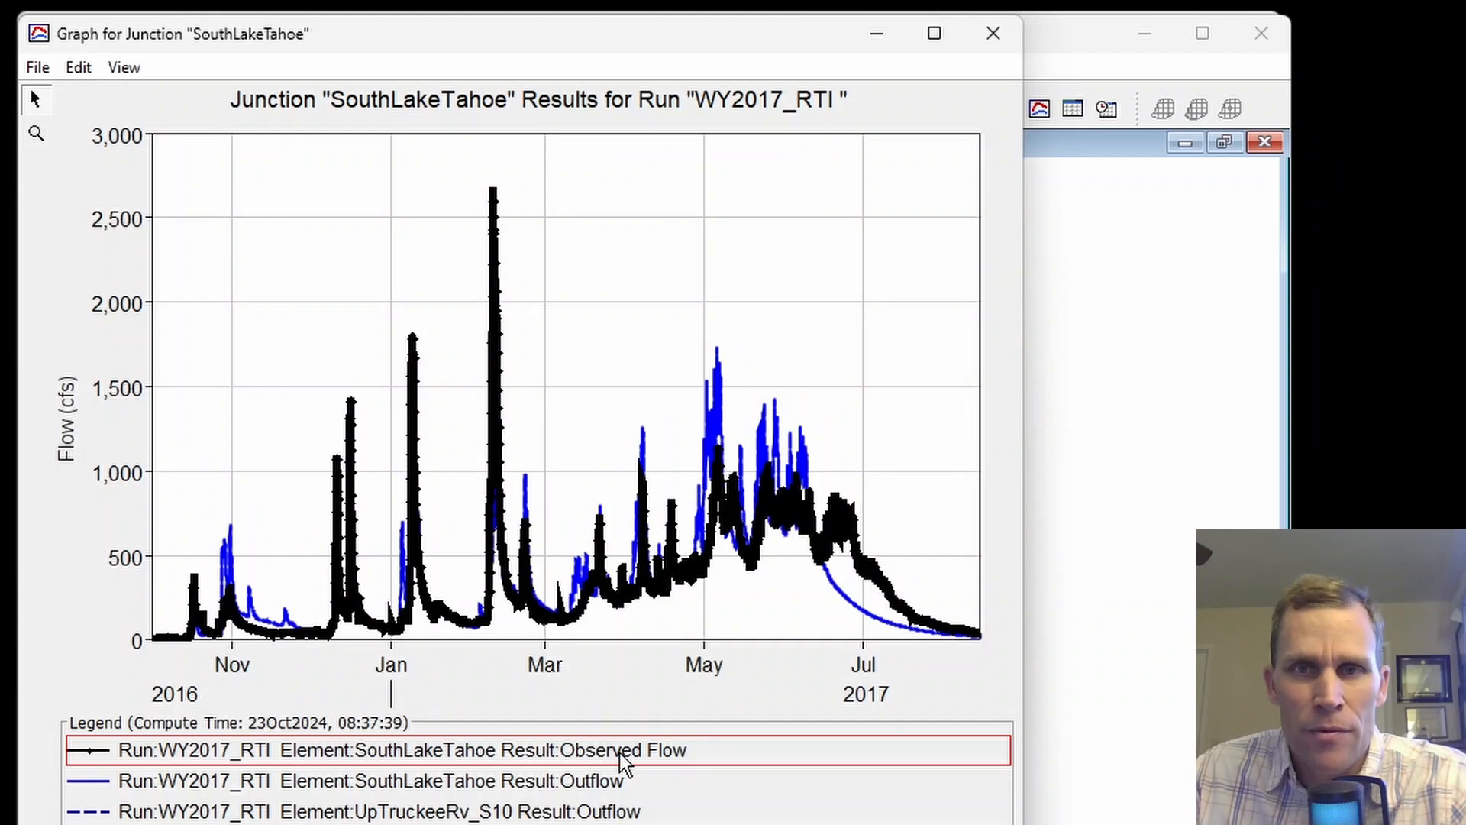
left_click(590, 786)
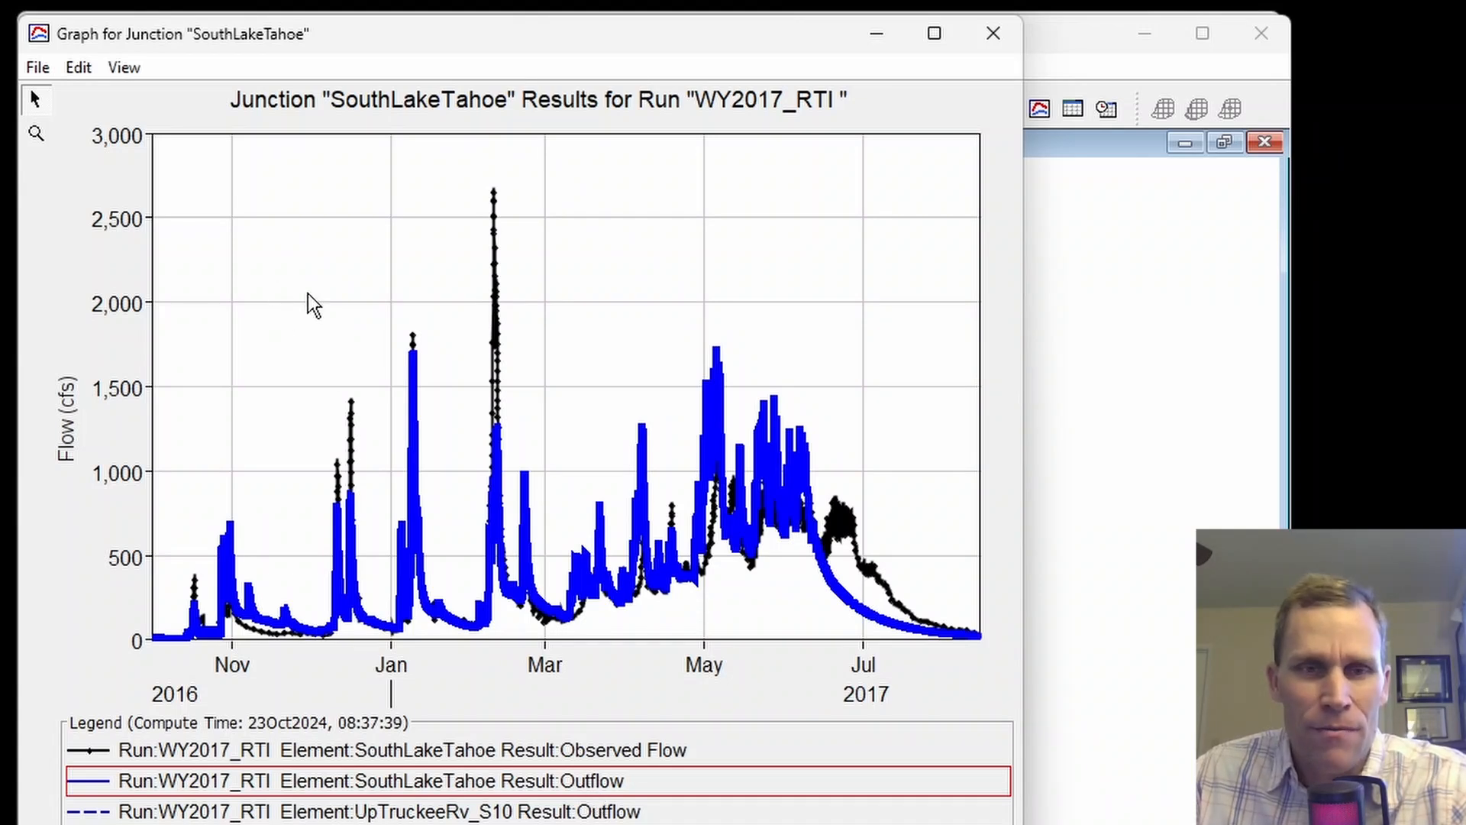
Step: Zoom in on the SouthLakeTahoe hydrographs, compare observed and computed flow from October 2016 to June 2017, and close the graph
left_click(39, 142)
left_click_drag(153, 426, 355, 641)
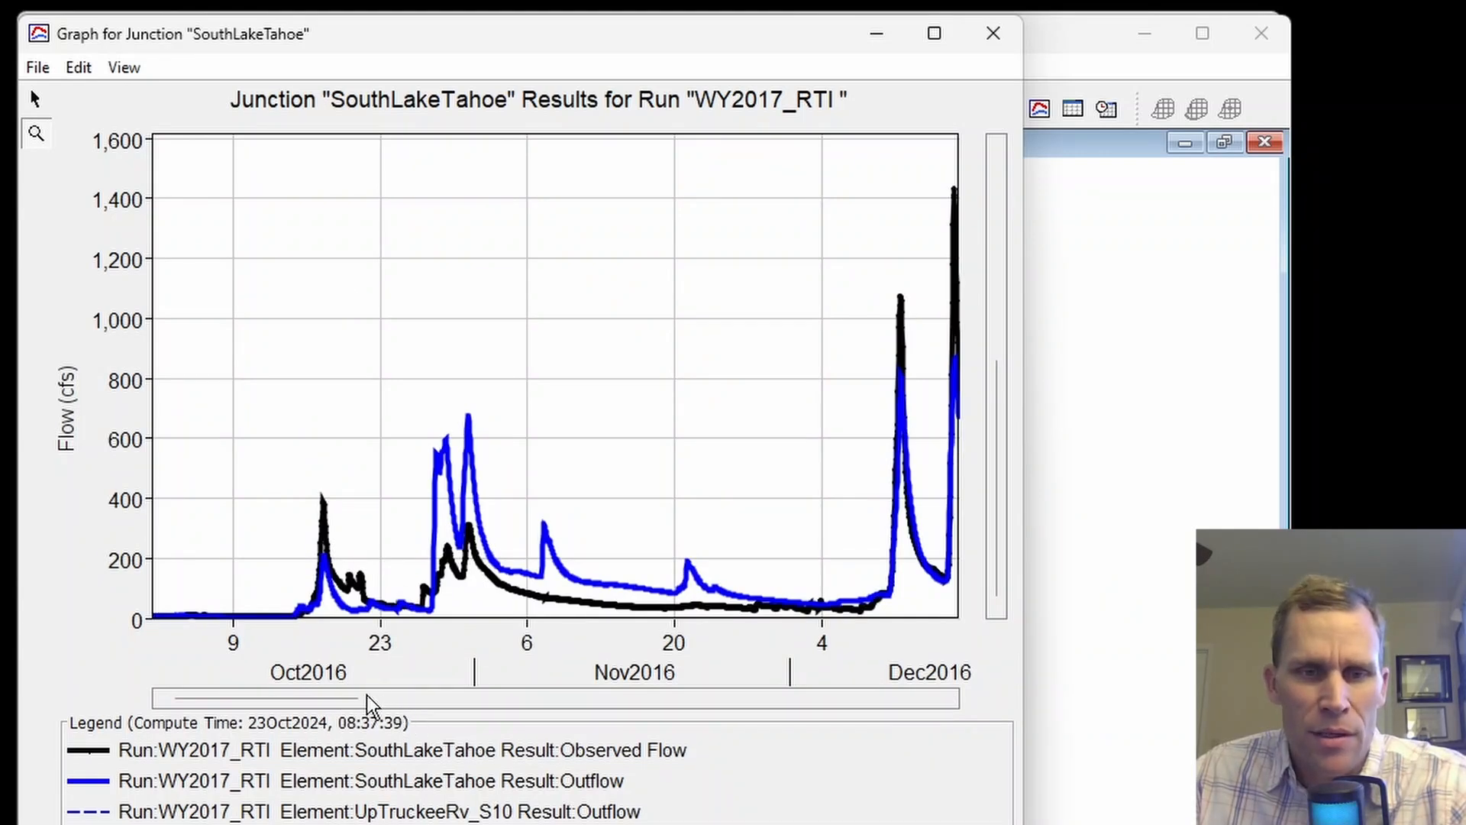
left_click_drag(342, 695, 585, 748)
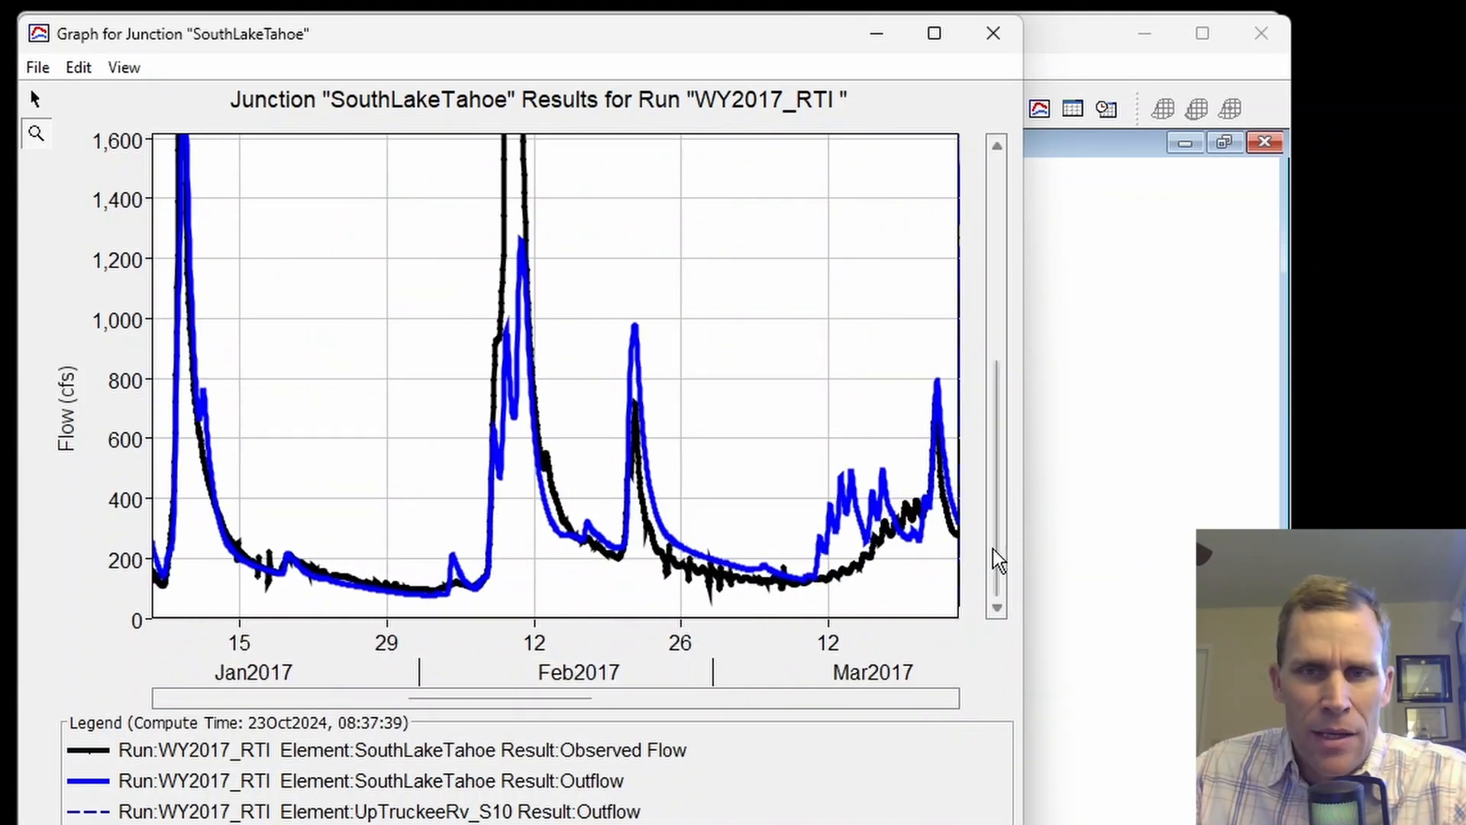
mouse_move(997, 548)
left_mouse_down()
mouse_move(941, 364)
mouse_move(988, 559)
left_mouse_up()
left_click_drag(560, 699, 764, 709)
left_click_drag(990, 496, 988, 466)
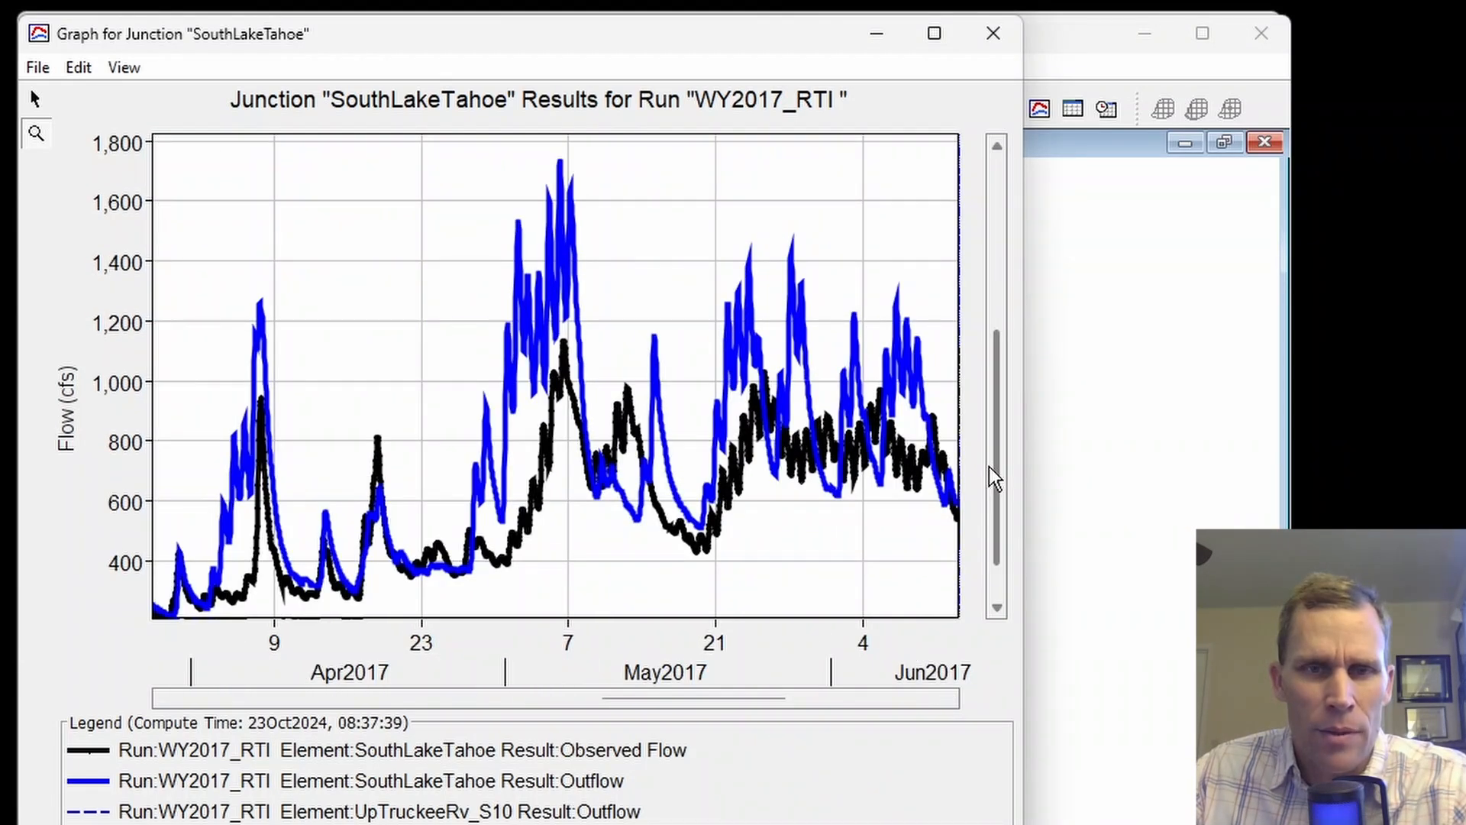
left_click(992, 38)
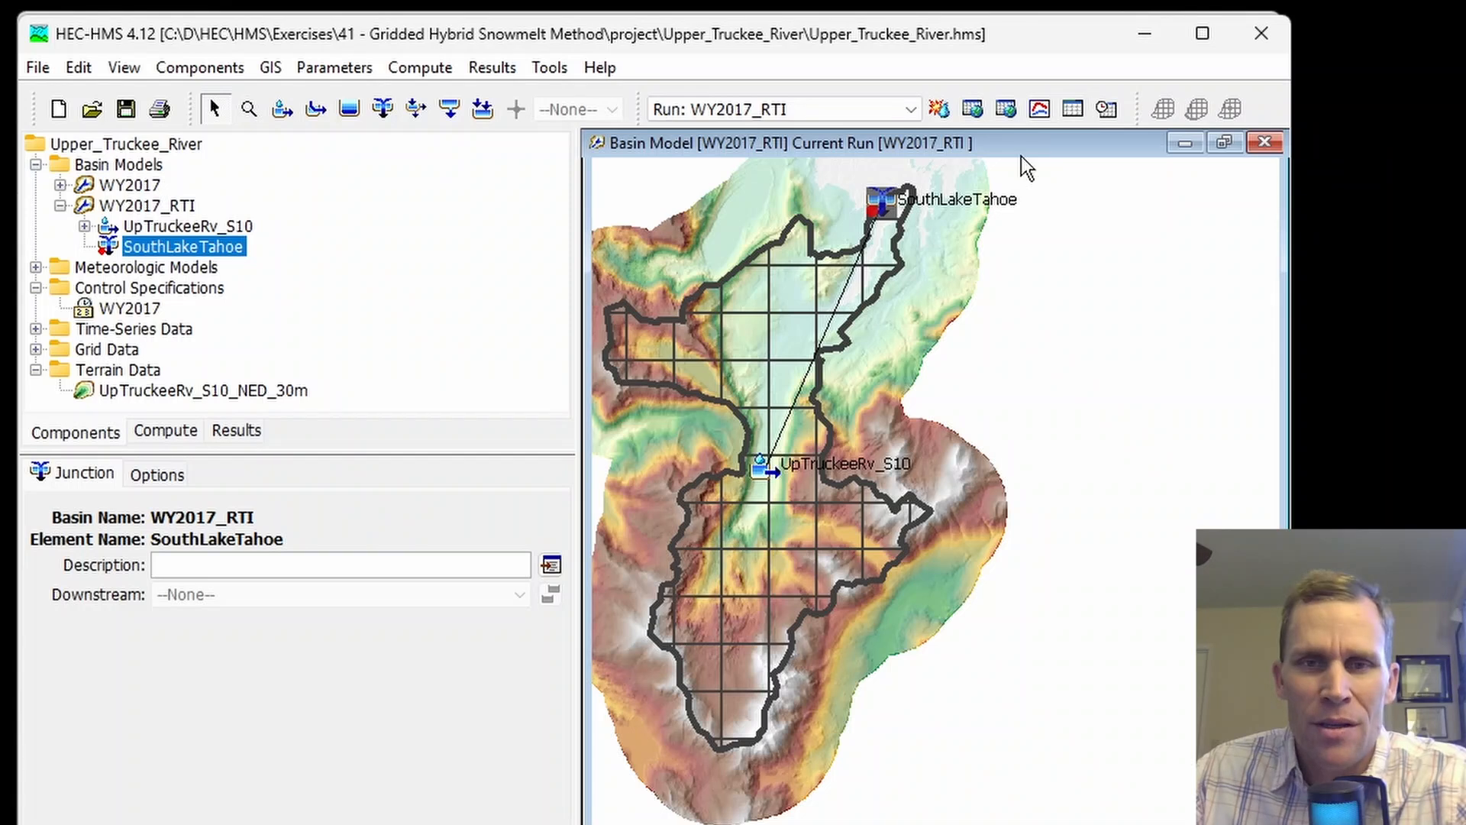
Step: Show the summary results table for subbasin UpTruckeeRv_S10 and examine its observed flow and SWE statistics
left_click(796, 323)
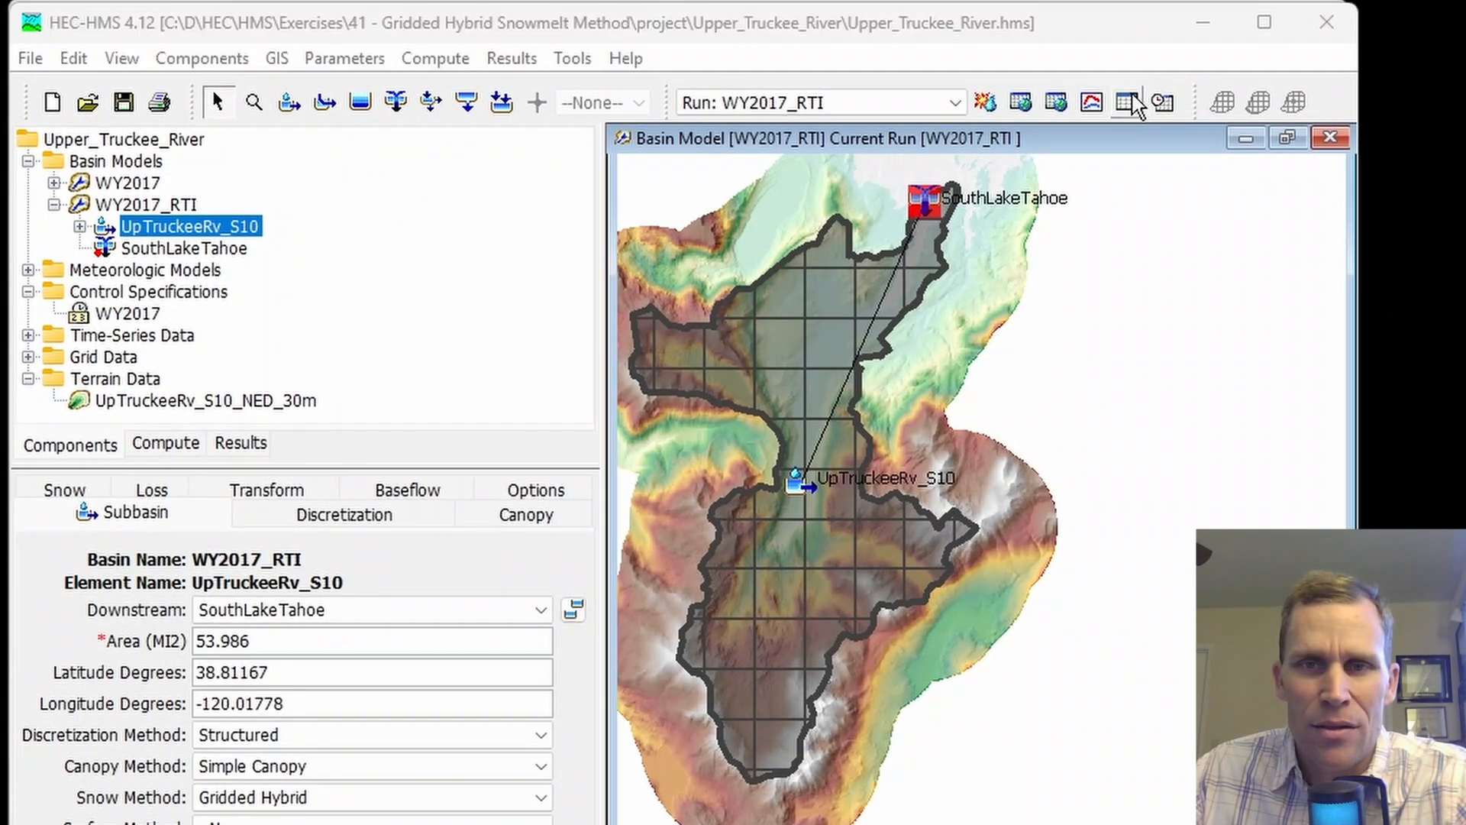
left_click(1073, 109)
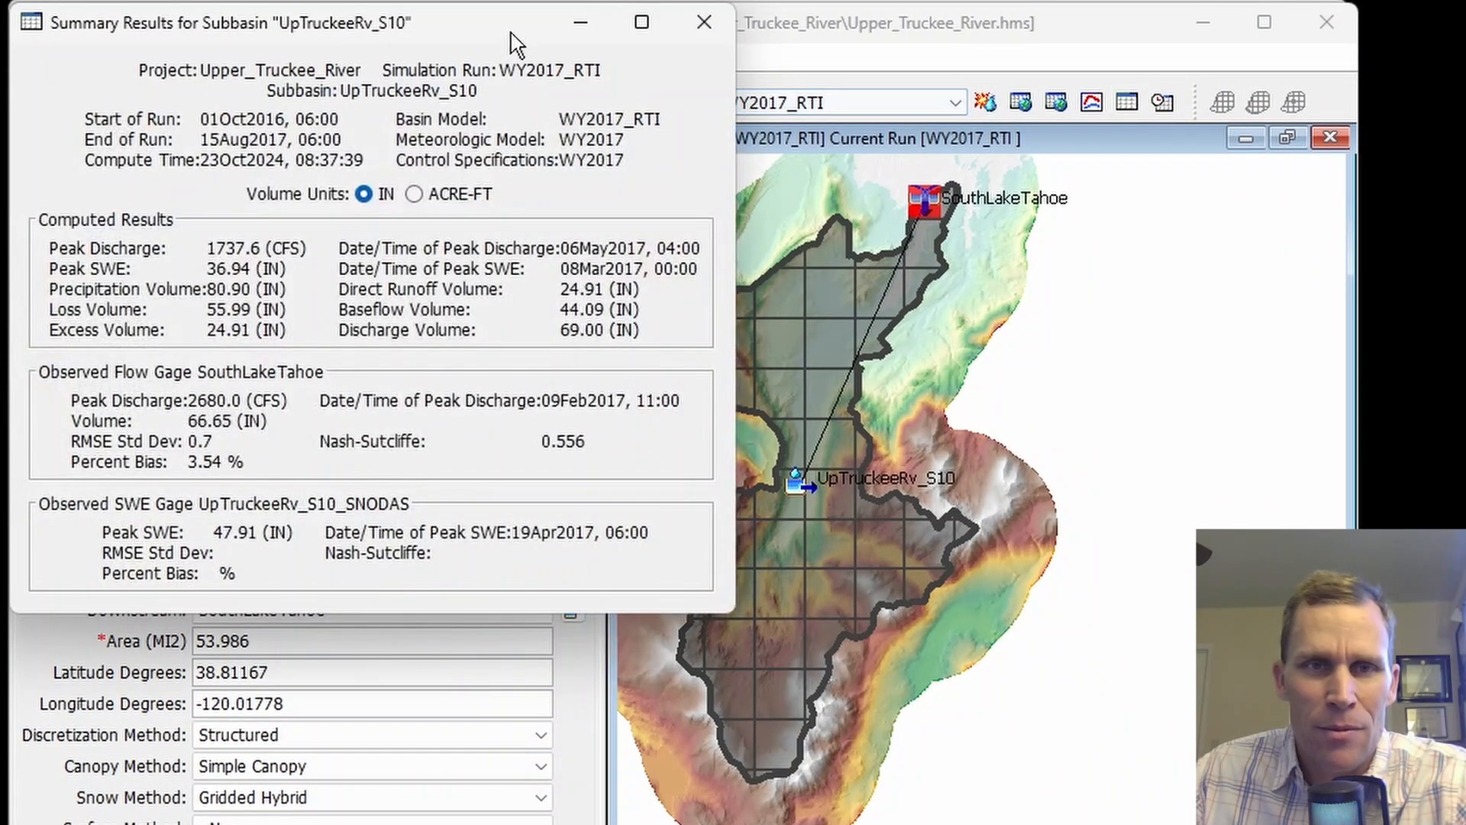
left_click_drag(508, 30, 689, 150)
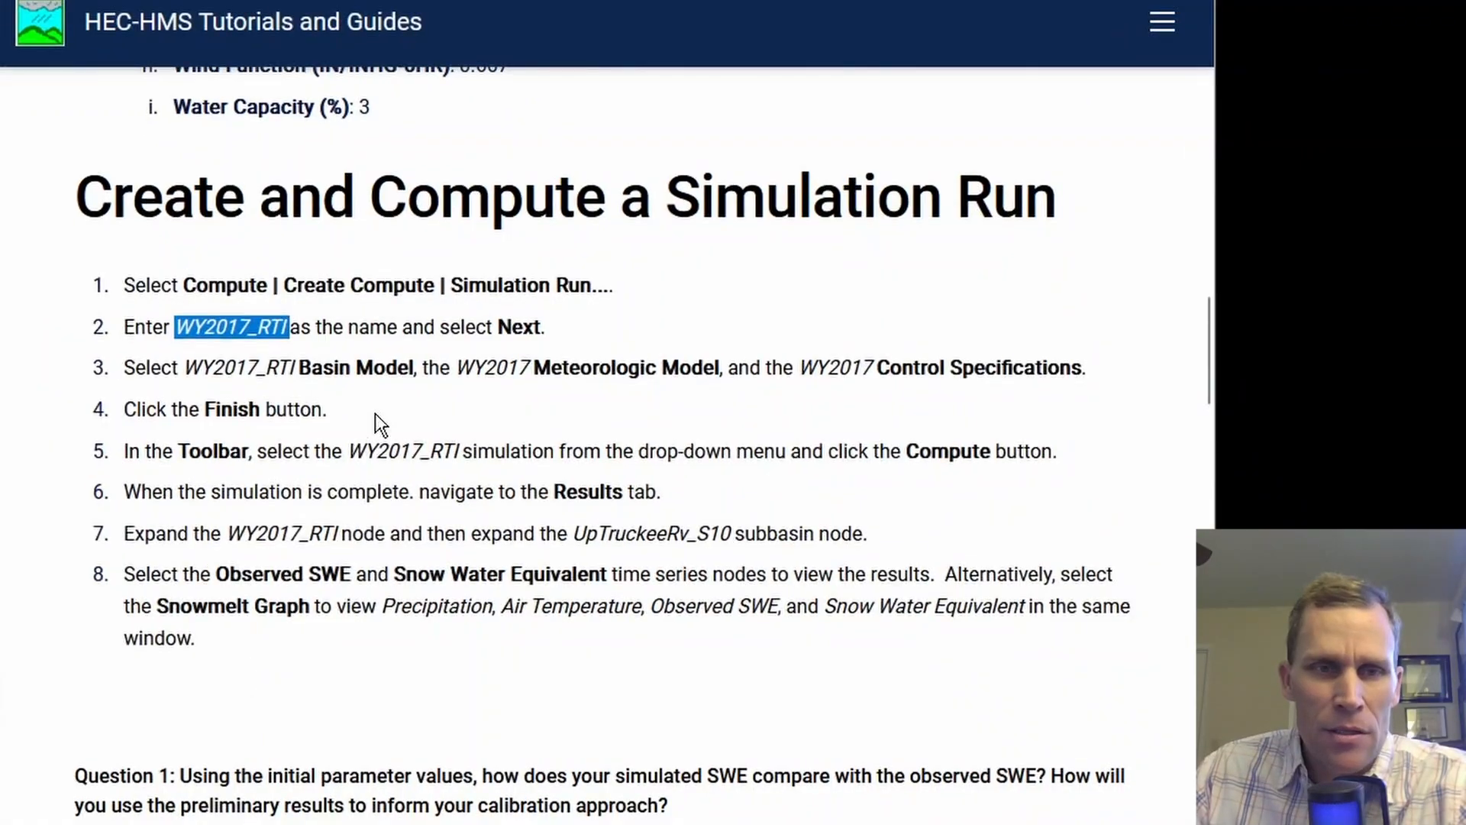
Step: Read the instructions for calibrating the Gridded Hybrid parameters on the HEC-HMS Tutorials and Guides page
scroll(374, 414, "down", 10)
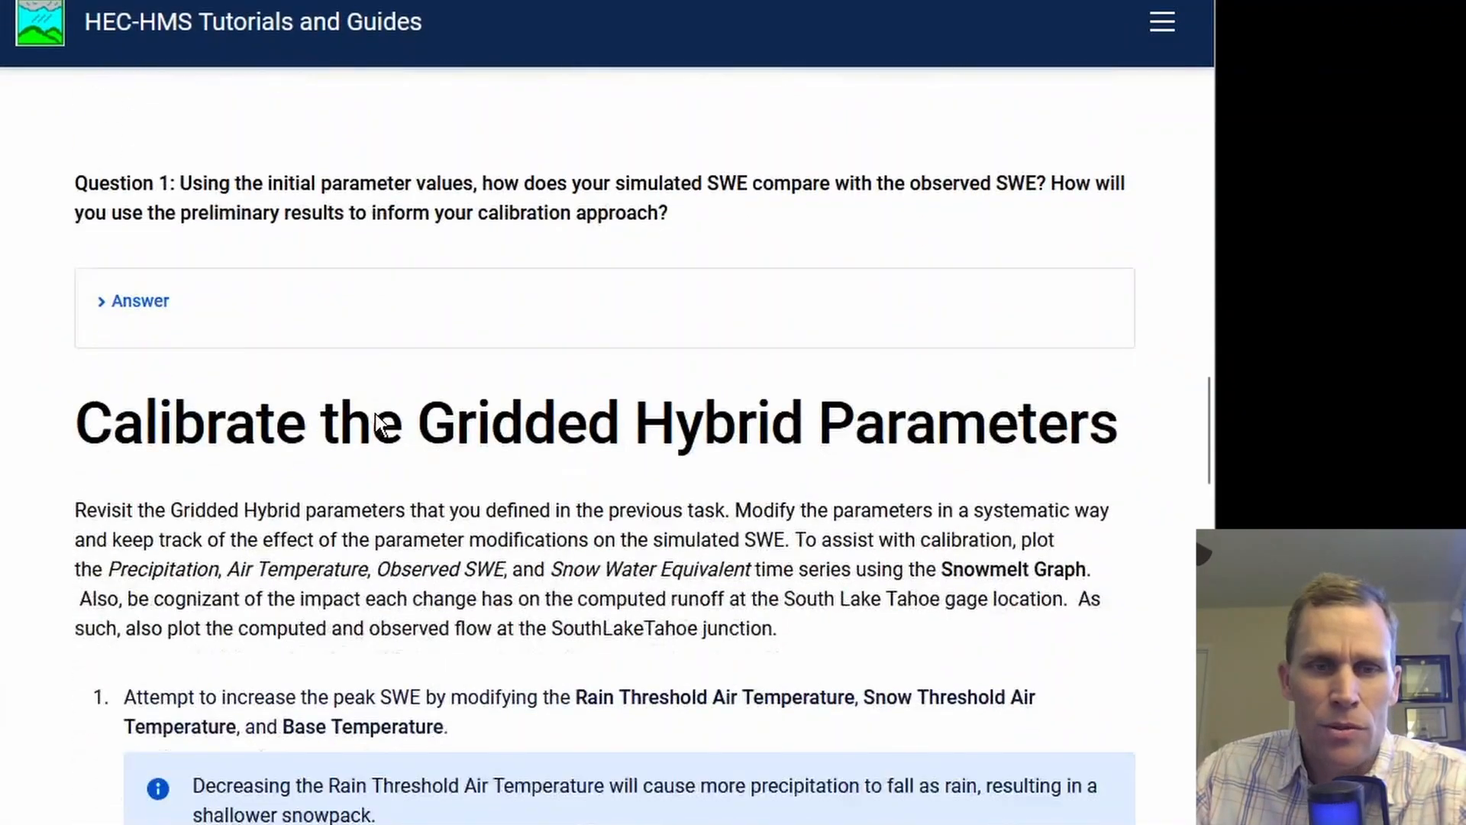
scroll(377, 413, "down", 2)
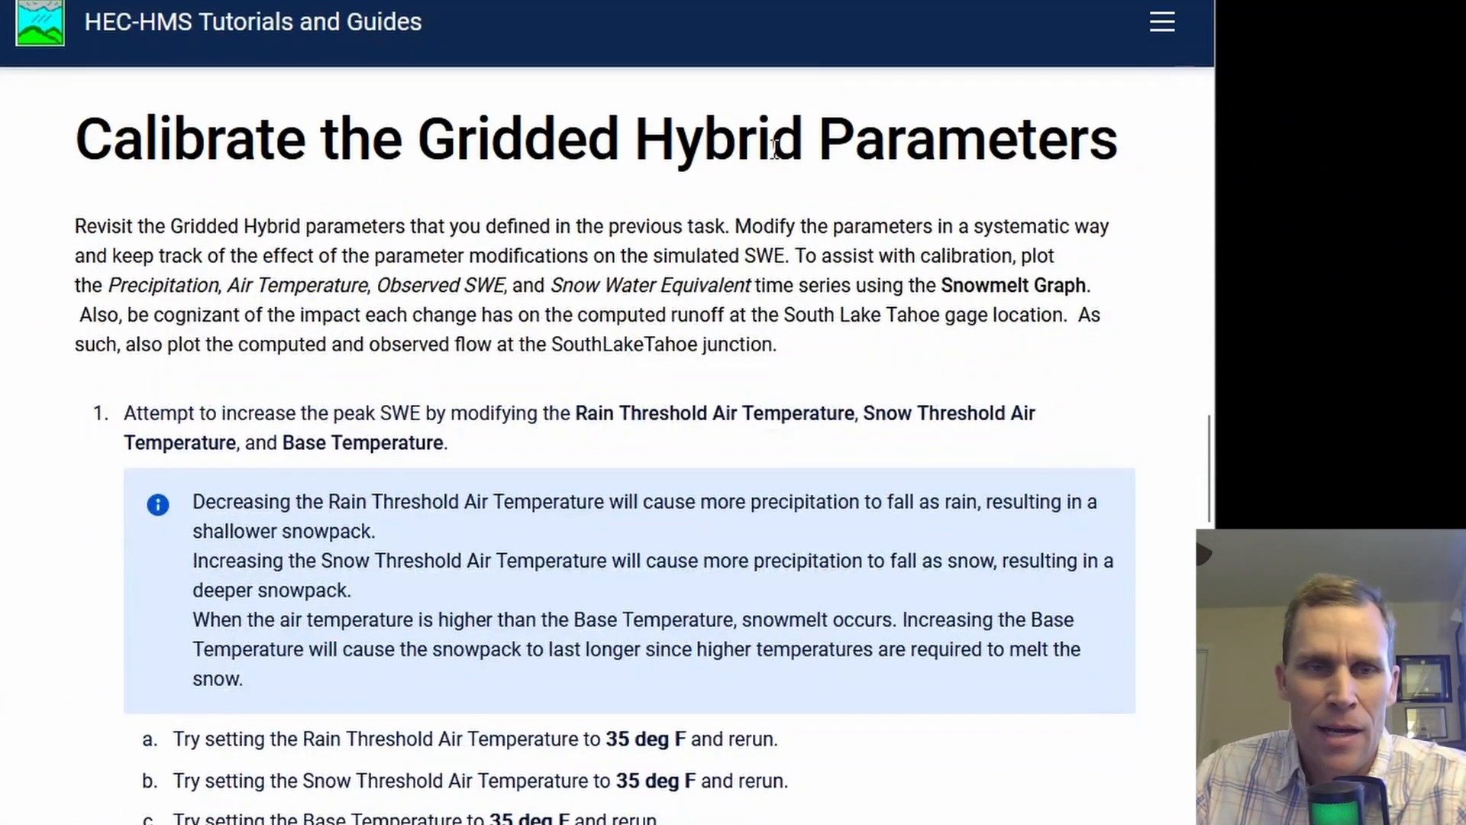
middle_click(61, 444)
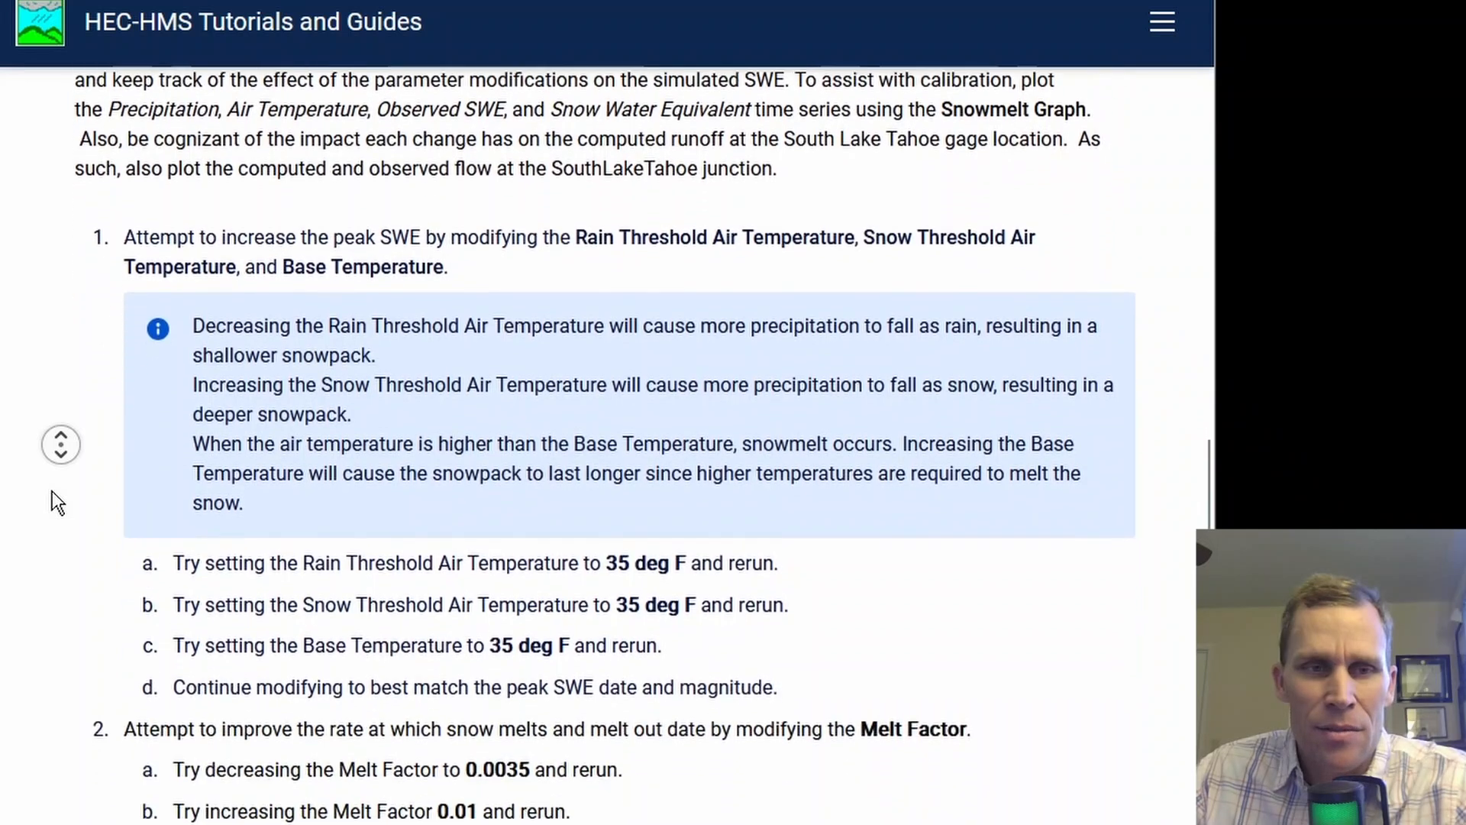
middle_click(52, 491)
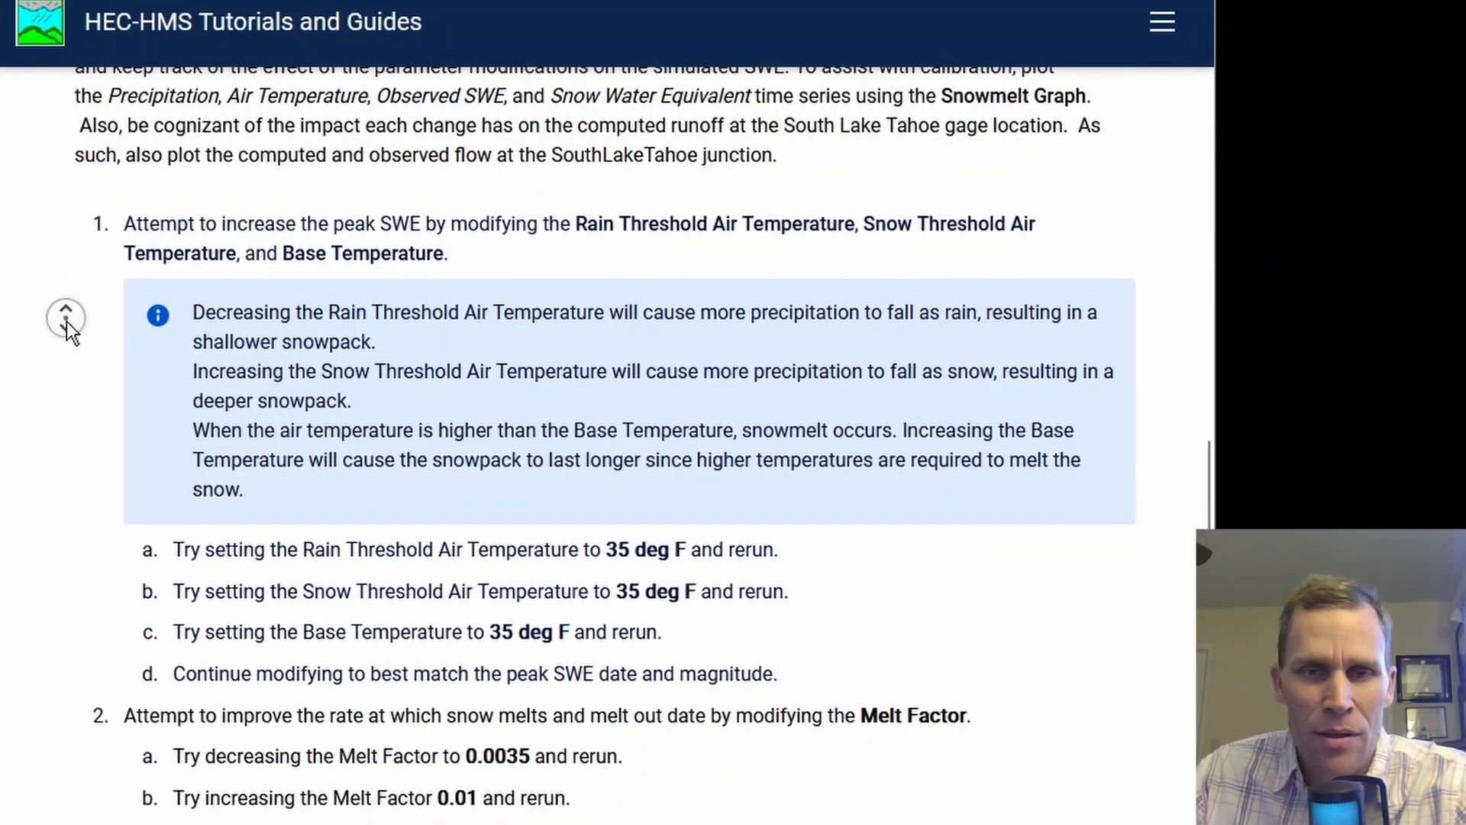
middle_click(70, 358)
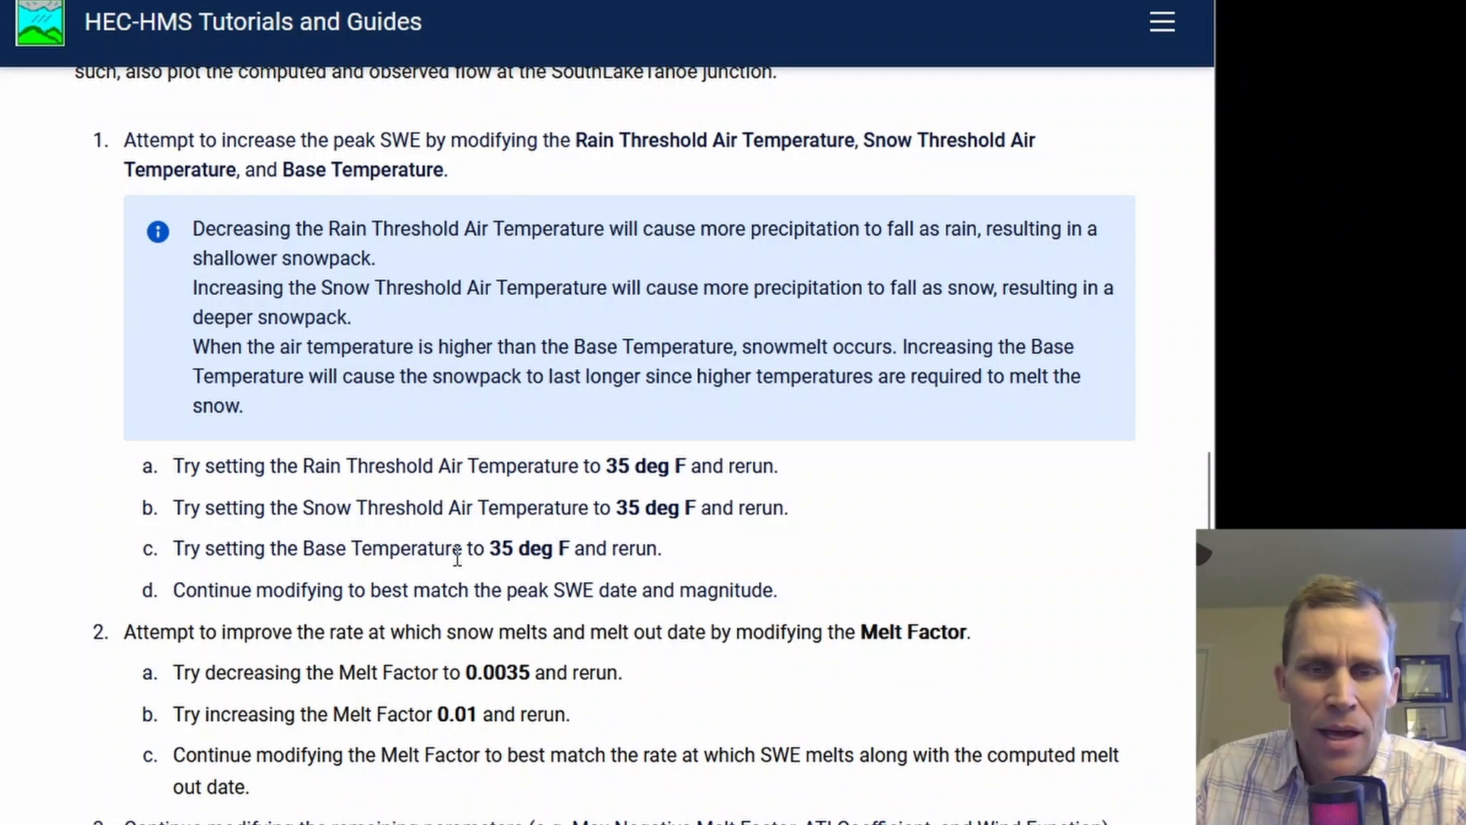
scroll(457, 559, "down", 2)
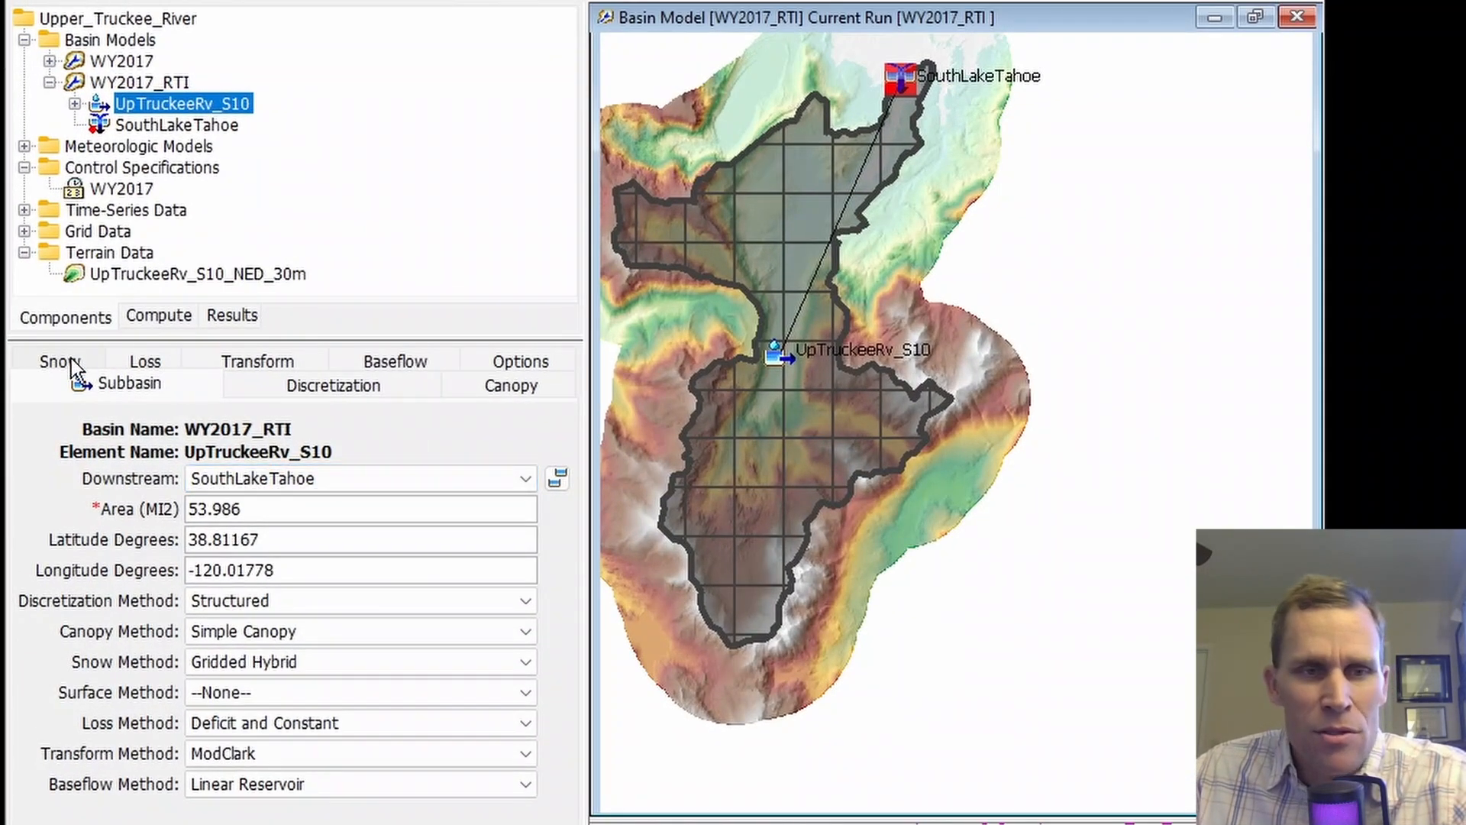
Step: Set the Rain Threshold Air Temperature, Snow Threshold Air Temperature and Base Temperature of UpTruckeeRv_S10 to 35 °F and save the project
left_click(69, 359)
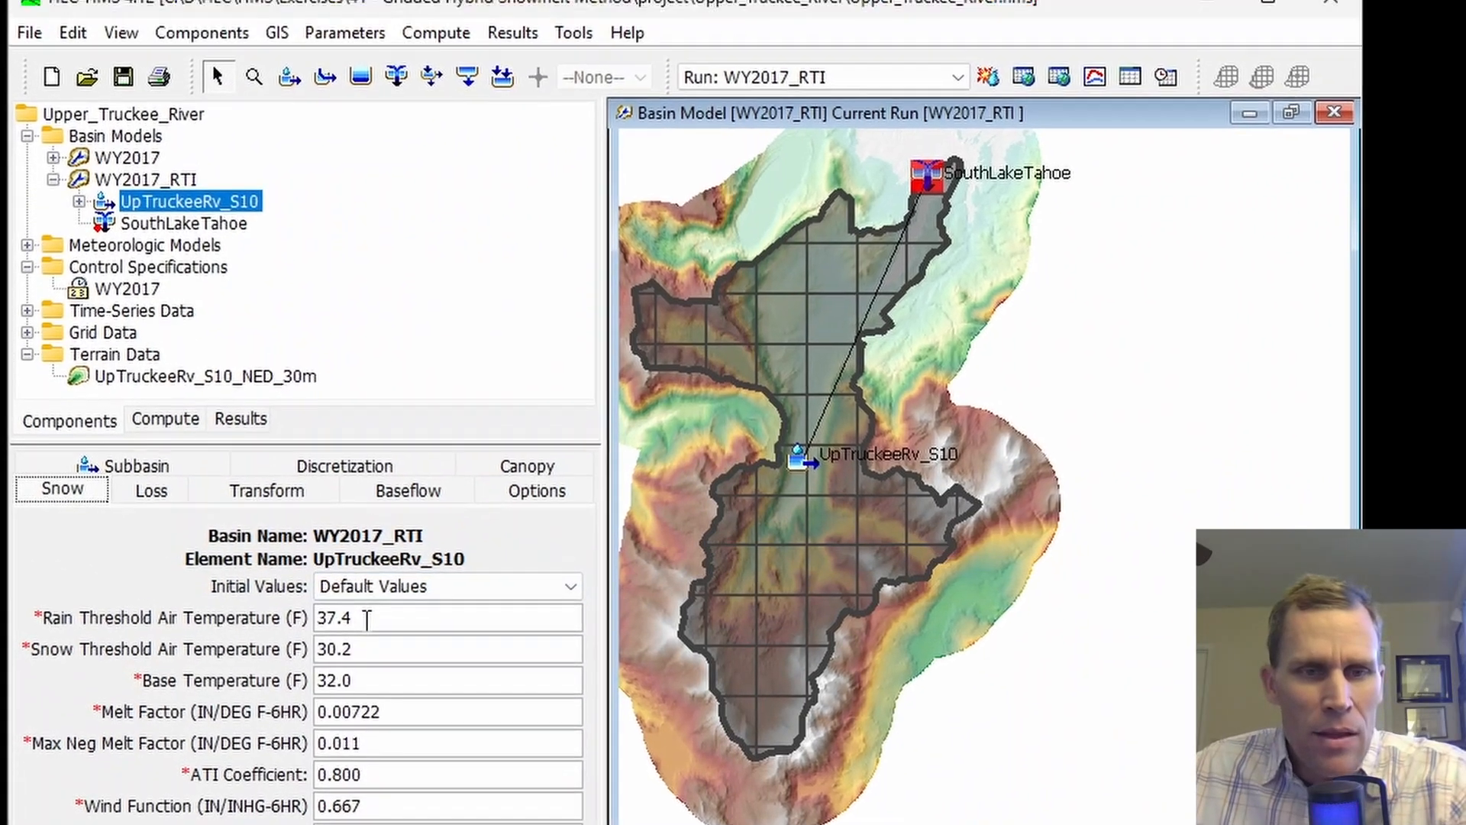
left_click(396, 510)
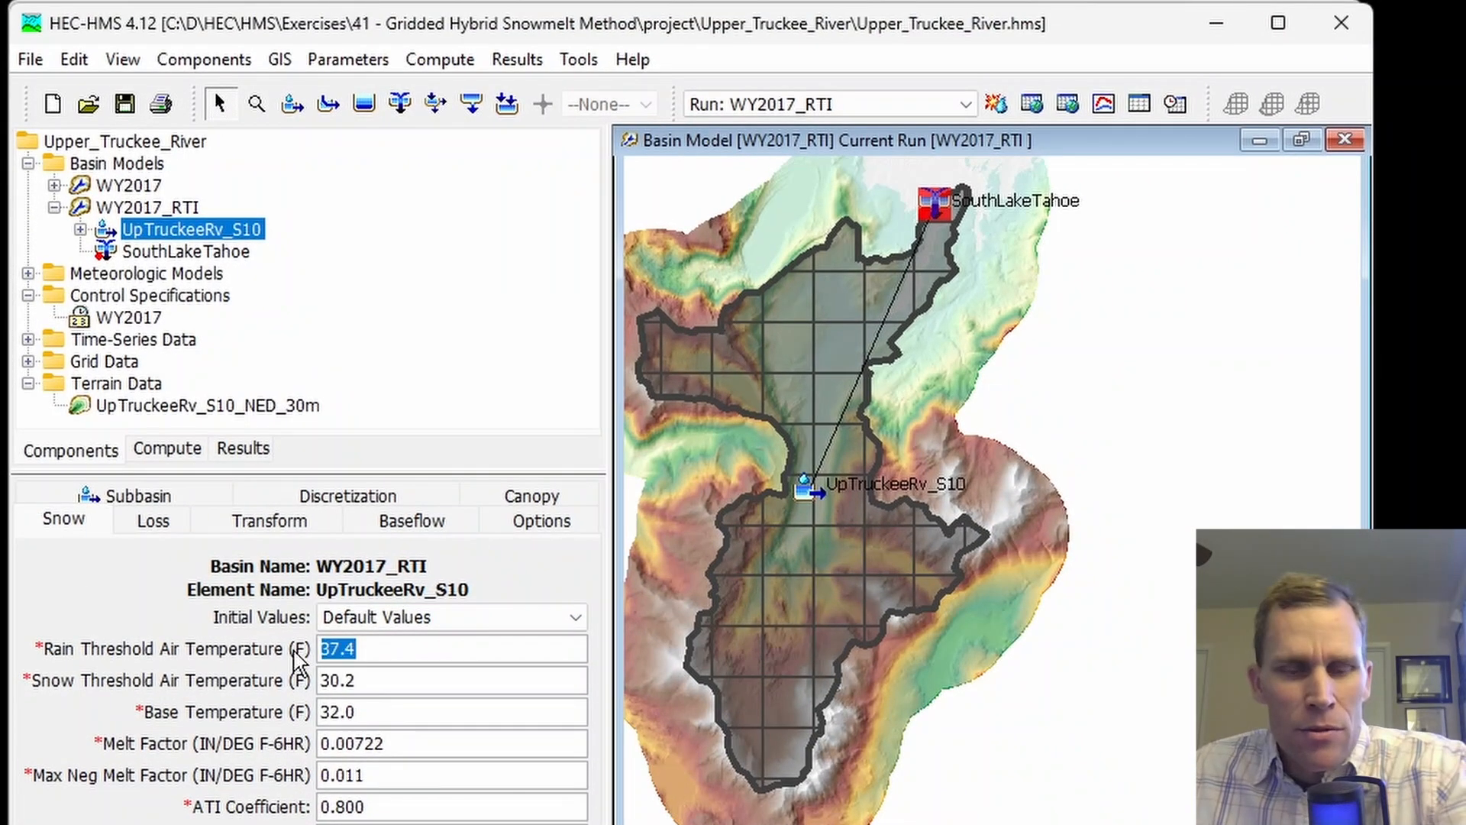
type("35")
left_click(380, 672)
type("35")
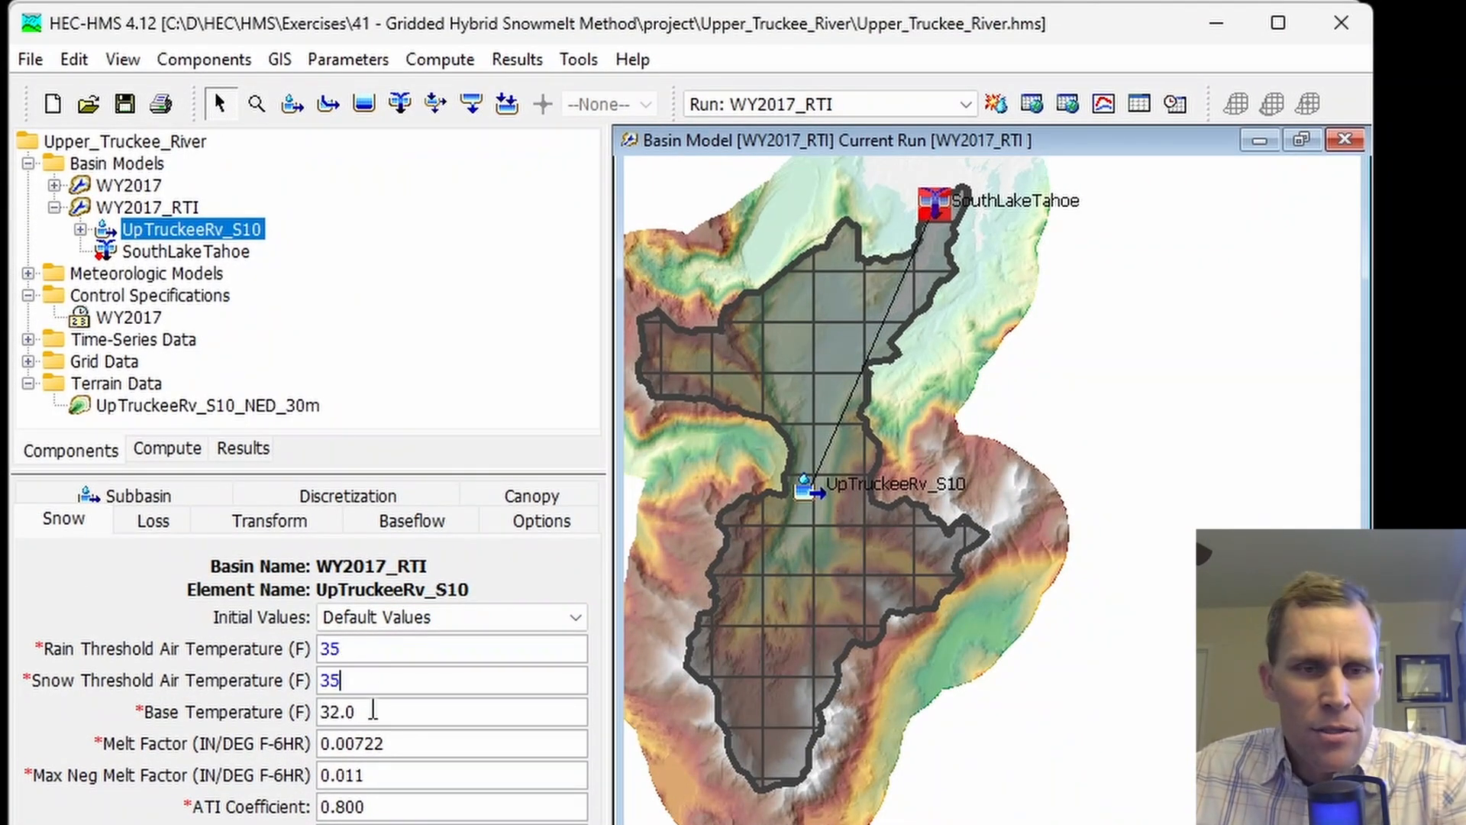
left_click(373, 711)
type("35")
left_click(124, 104)
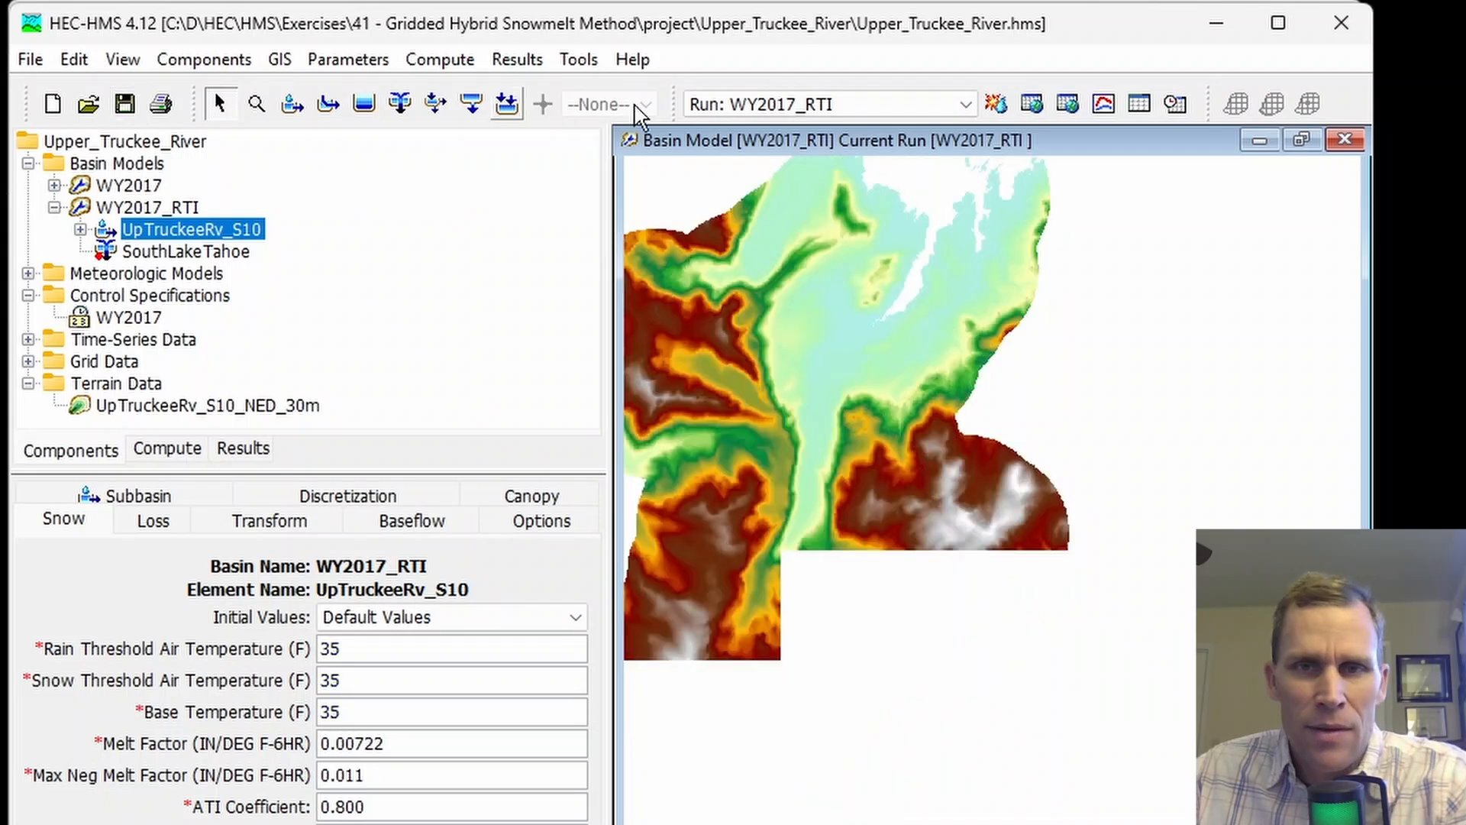
Step: Recompute run WY2017_RTI and plot the Observed SWE and Snow Water Equivalent results of UpTruckeeRv_S10 together
left_click(995, 107)
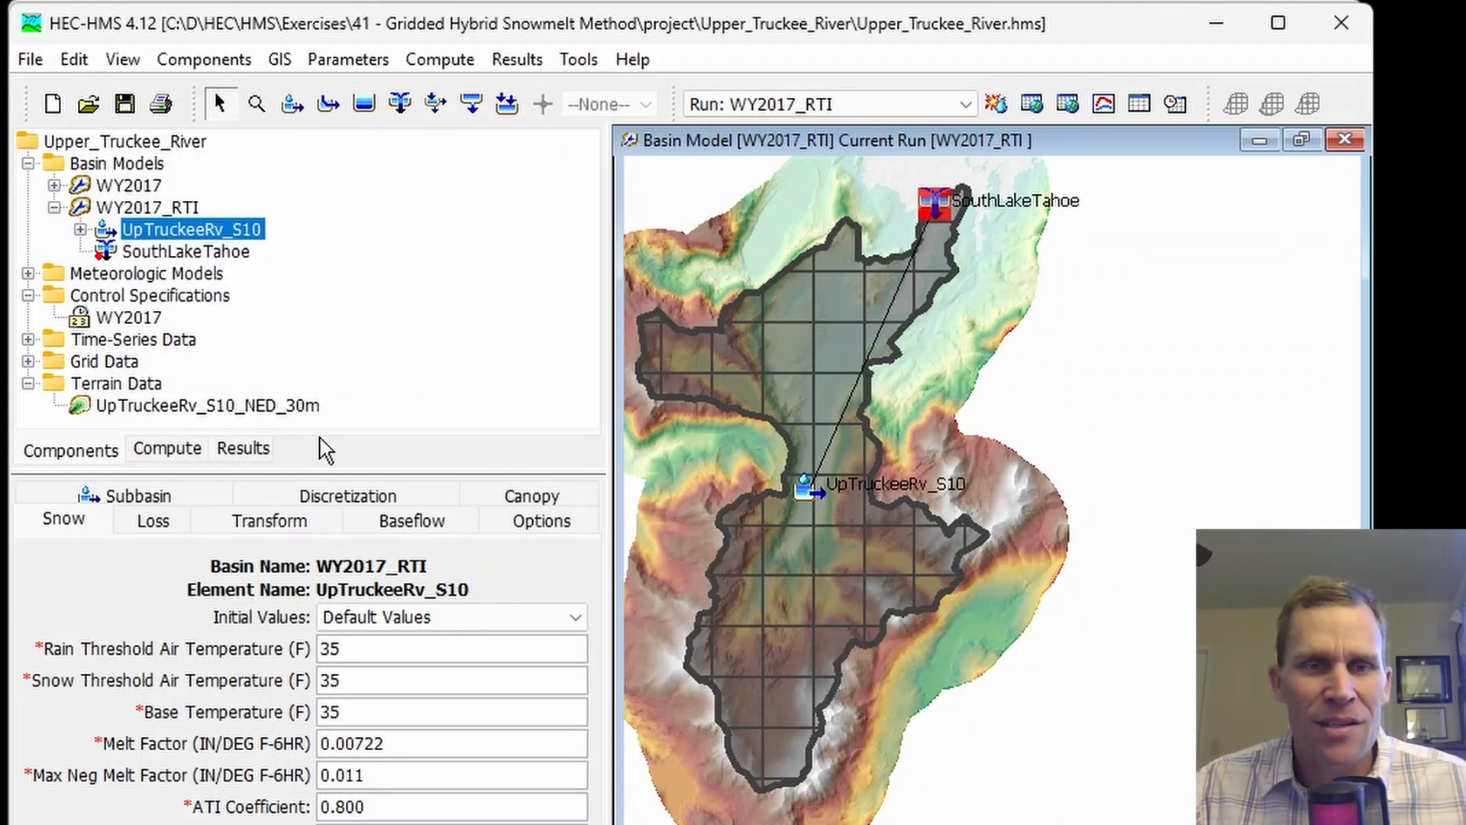
left_click(243, 449)
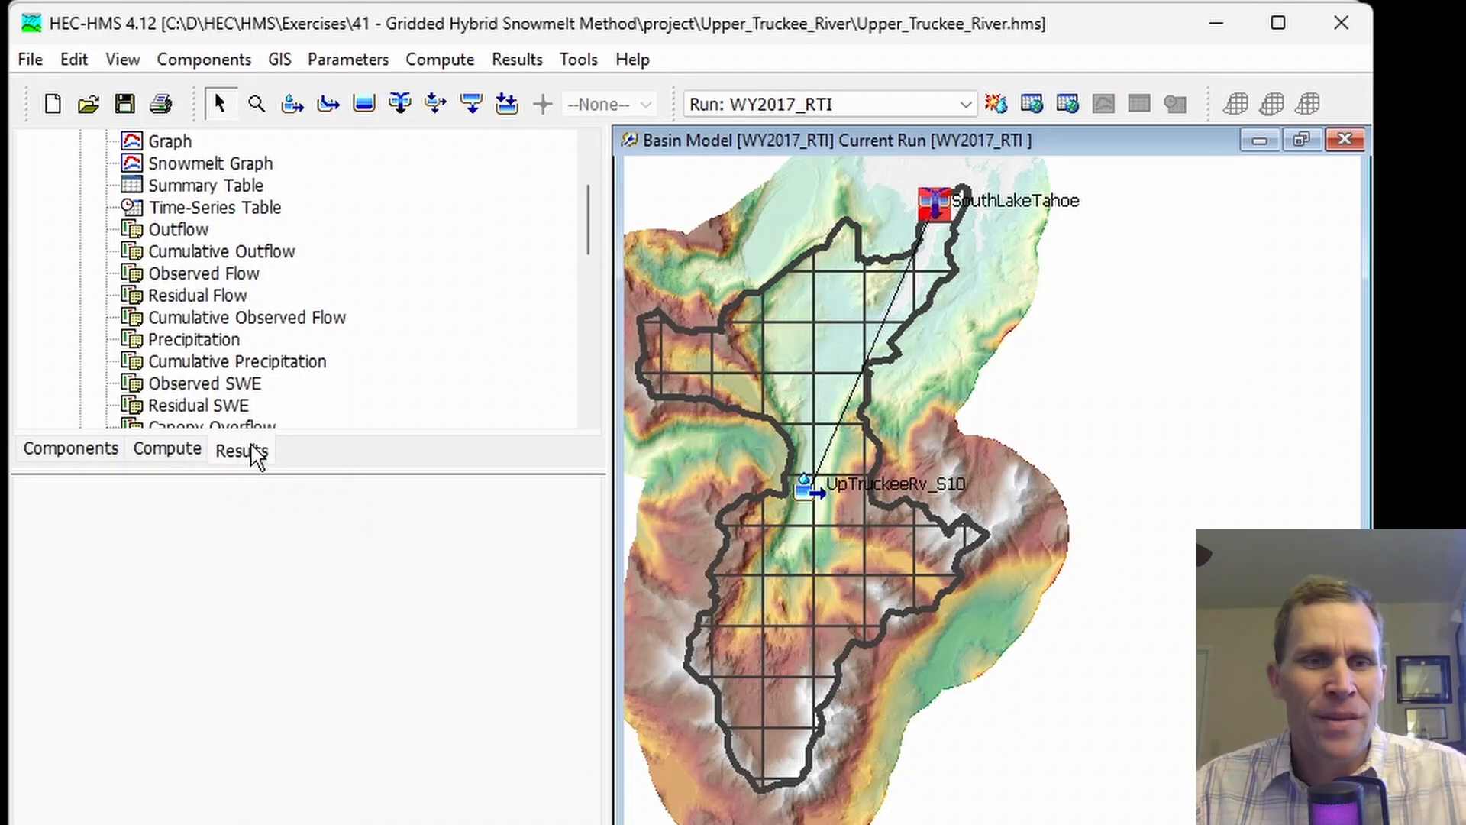
left_click(206, 318)
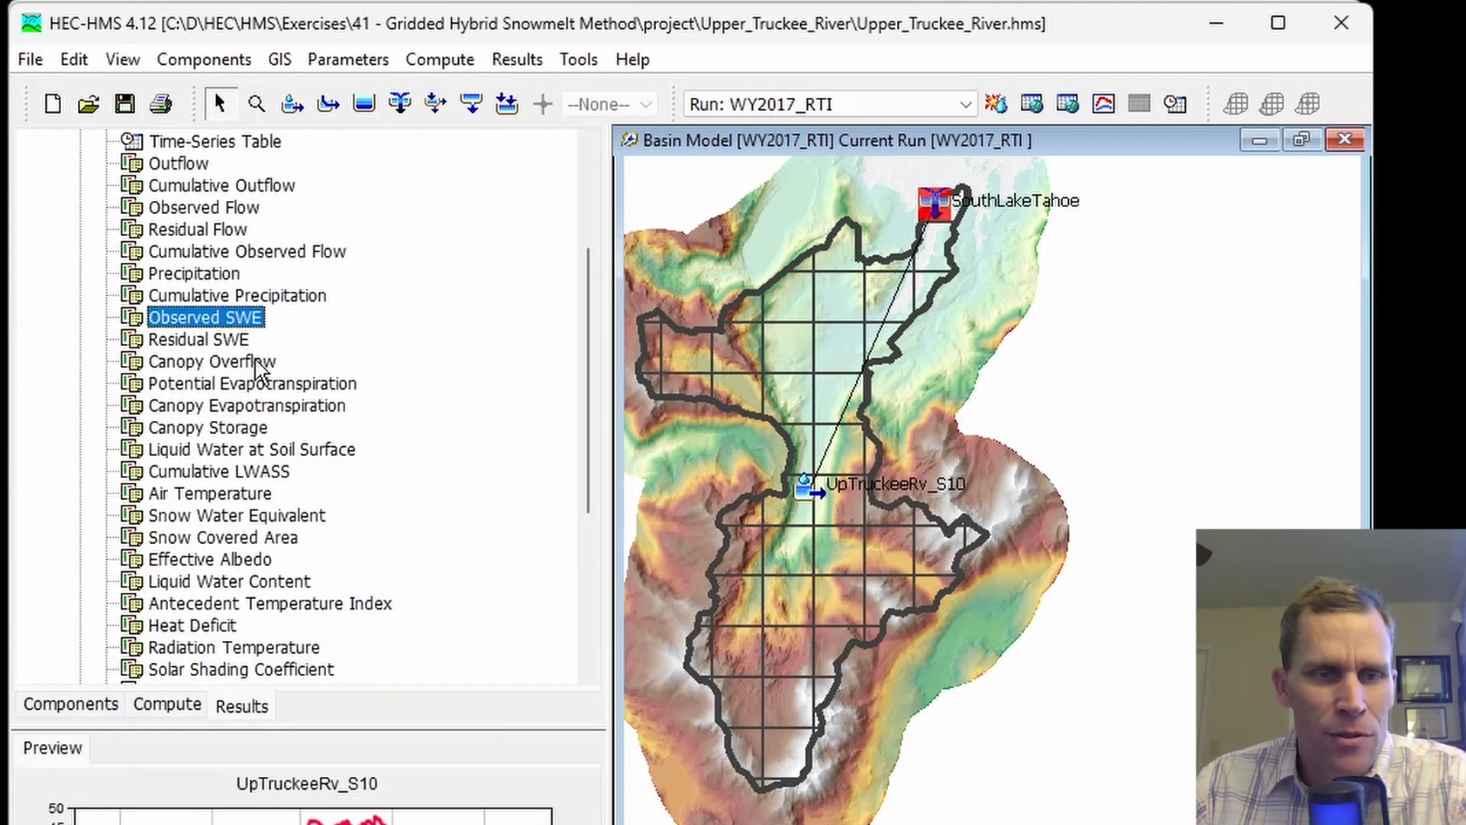
left_click(256, 520)
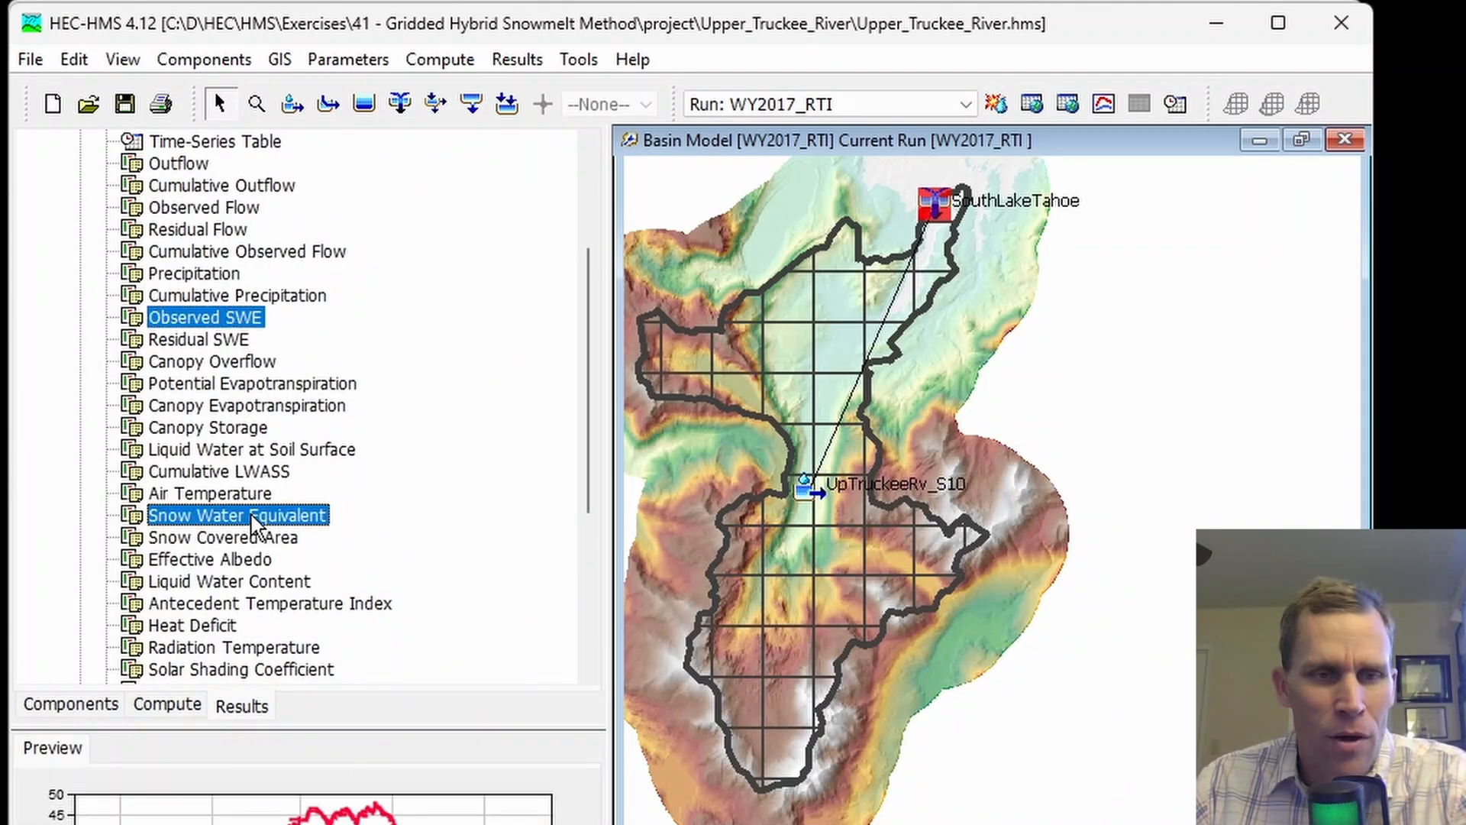
Step: Open the Observed SWE and Snow Water Equivalent comparison in a graph window and examine the early accumulation and final melt-out periods up close
left_click(1103, 104)
left_click_drag(548, 35, 753, 180)
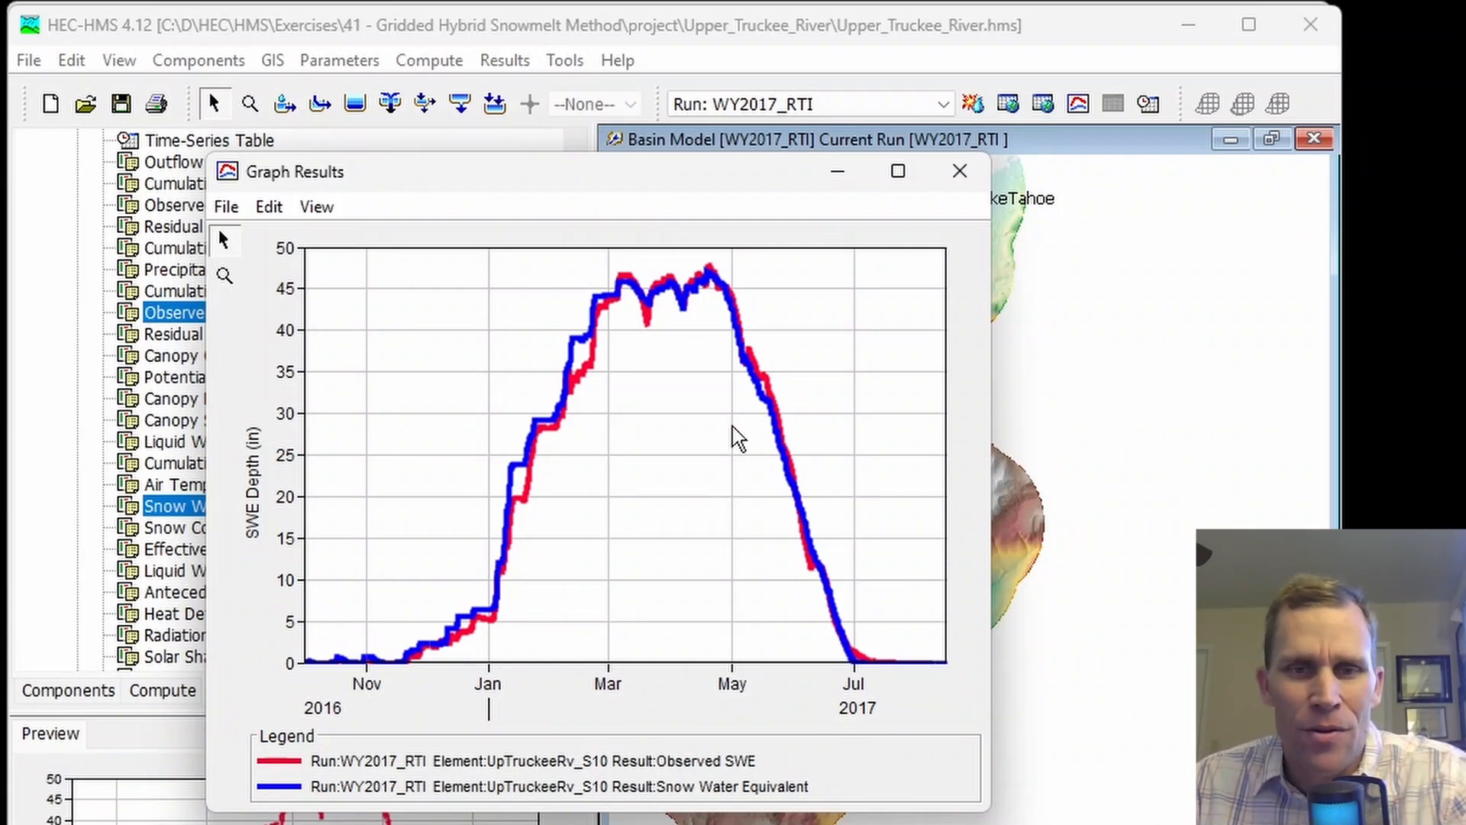
left_click(224, 274)
left_click_drag(336, 580, 563, 725)
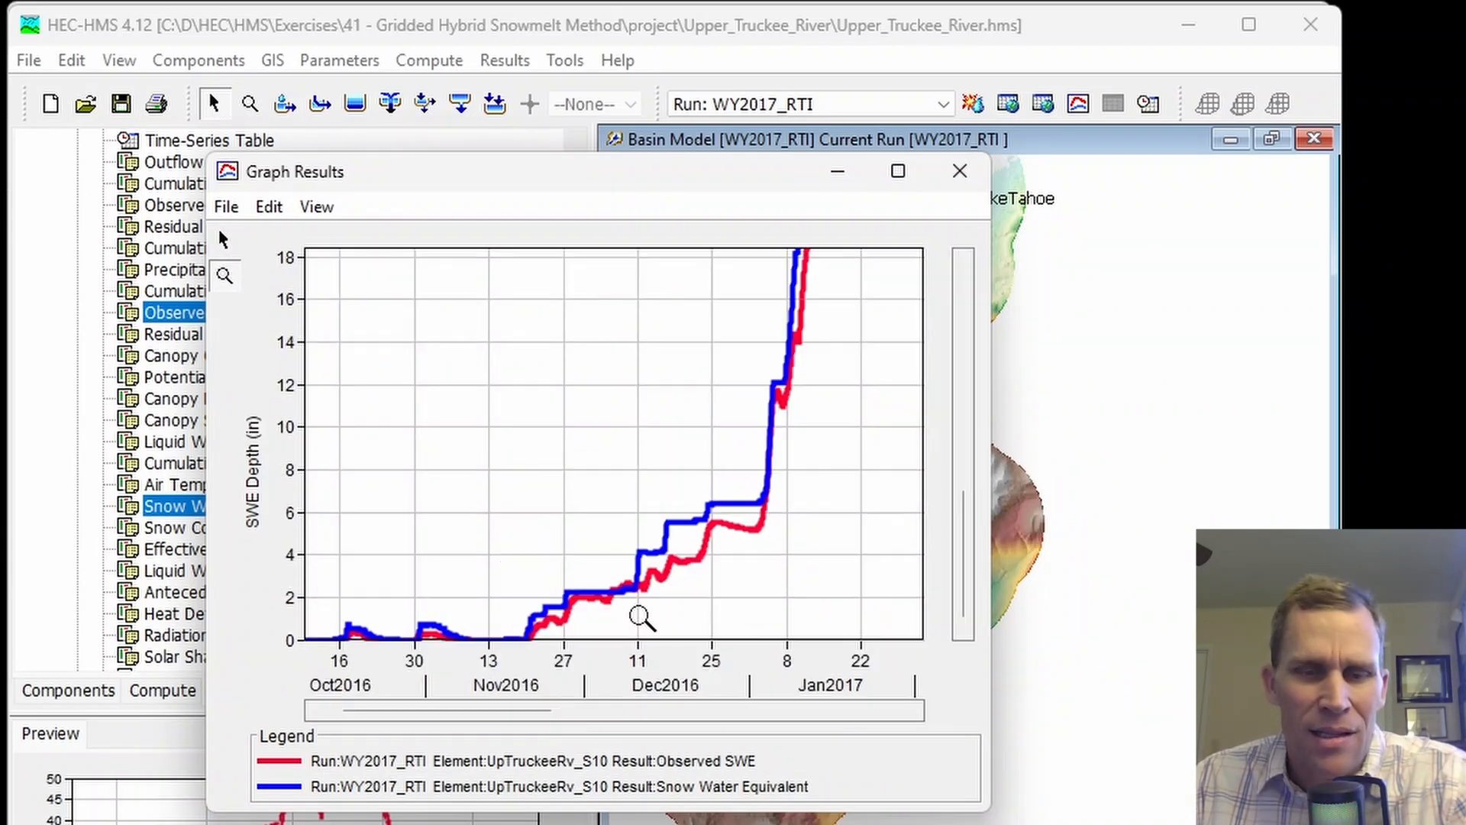
left_click_drag(463, 715, 578, 715)
left_click_drag(964, 550, 965, 390)
left_click_drag(598, 715, 804, 714)
left_click_drag(963, 370, 987, 604)
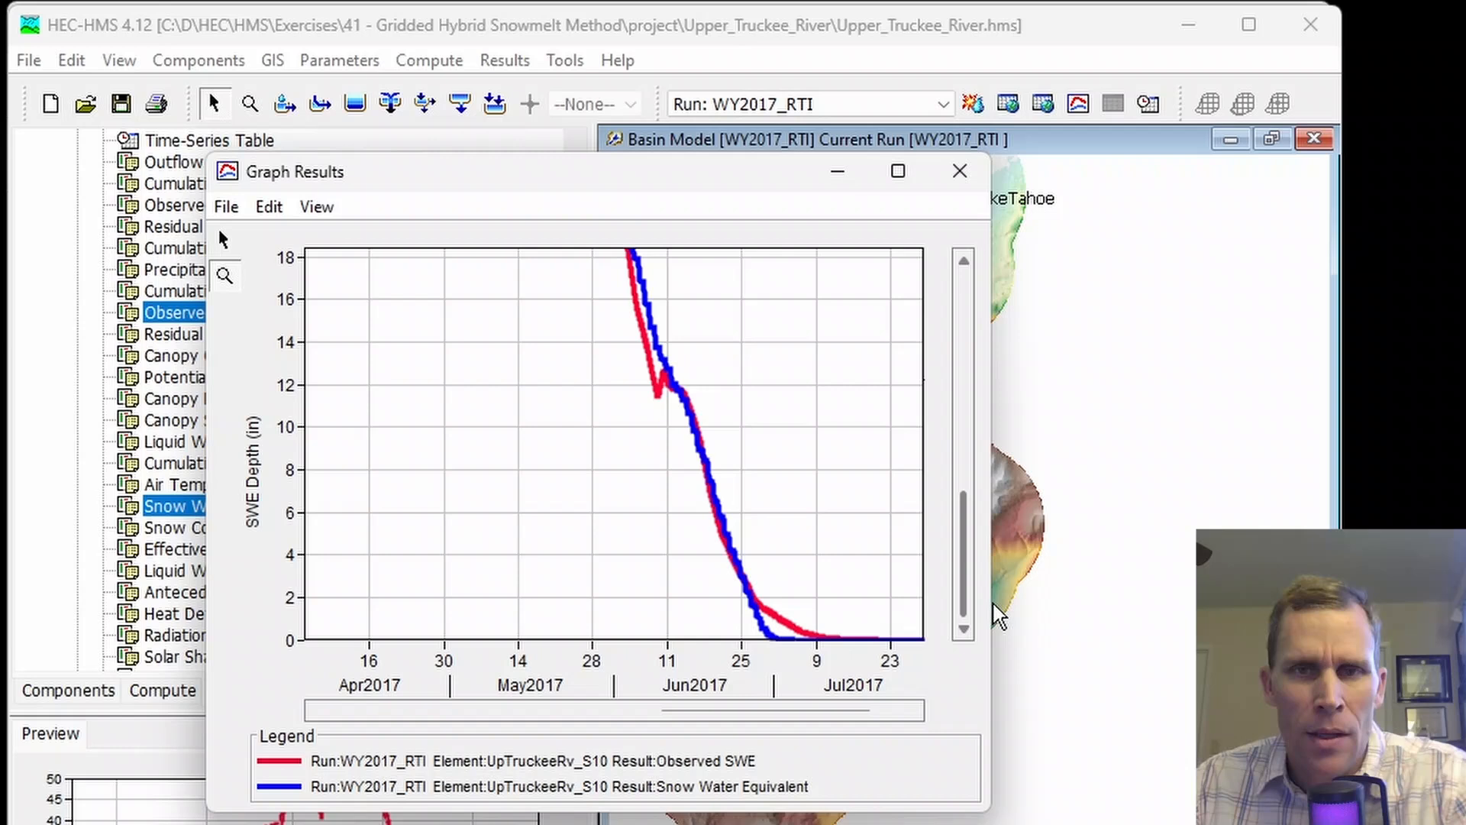
left_click(960, 170)
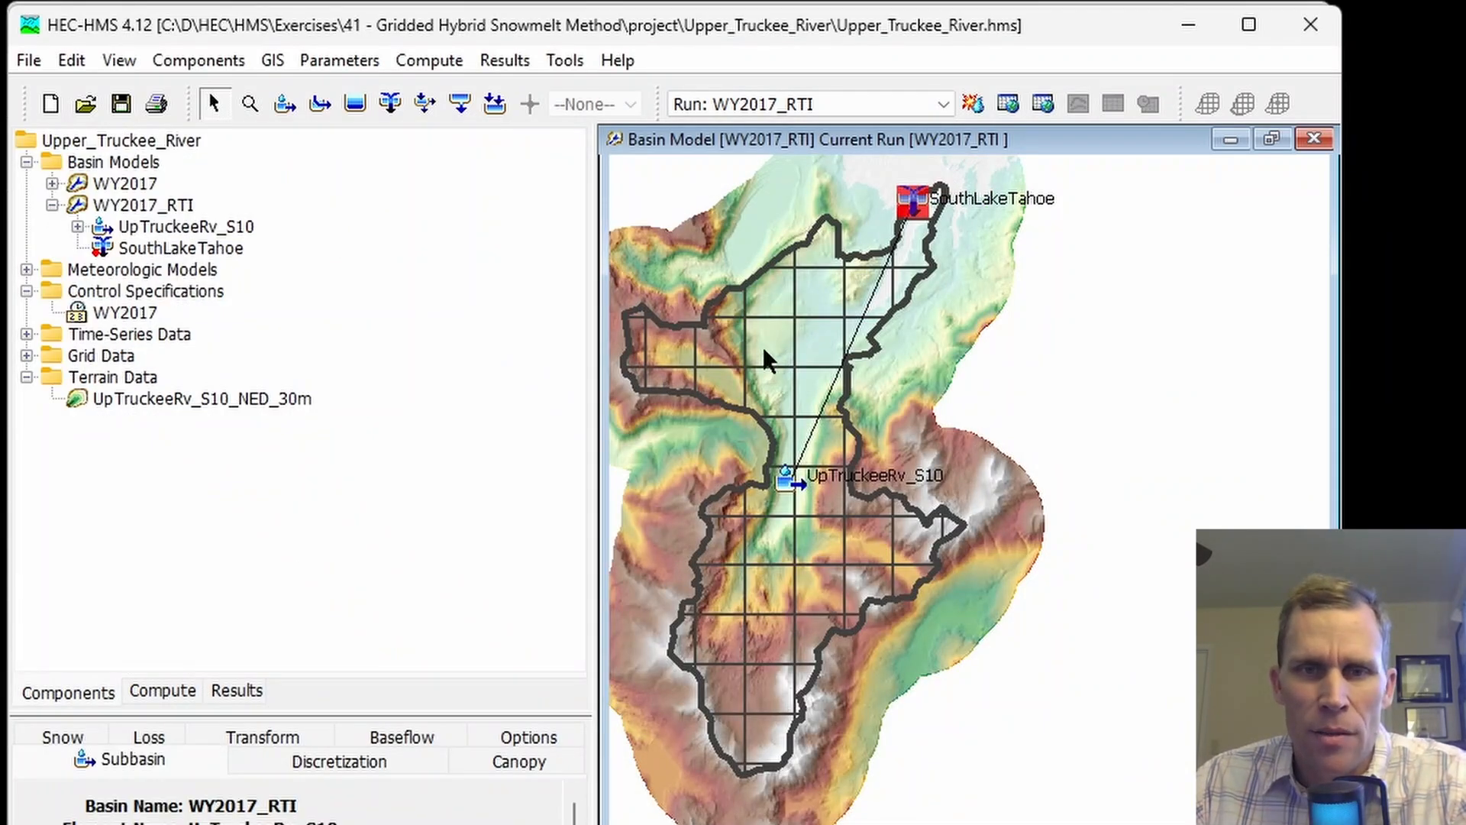
Step: Show the summary results table for subbasin UpTruckeeRv_S10 and review its observed flow and SWE statistics
left_click(776, 342)
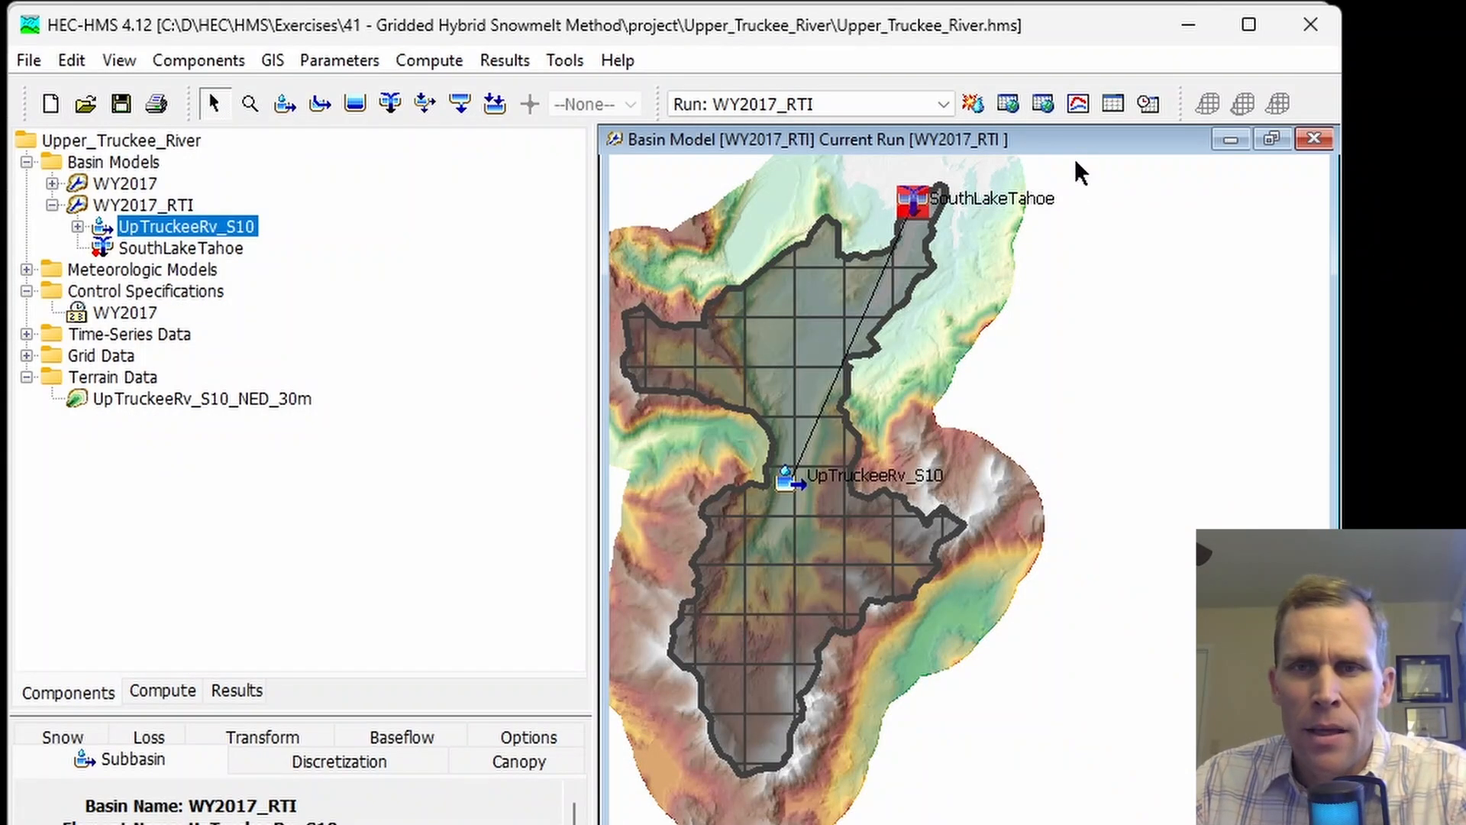
left_click(1114, 105)
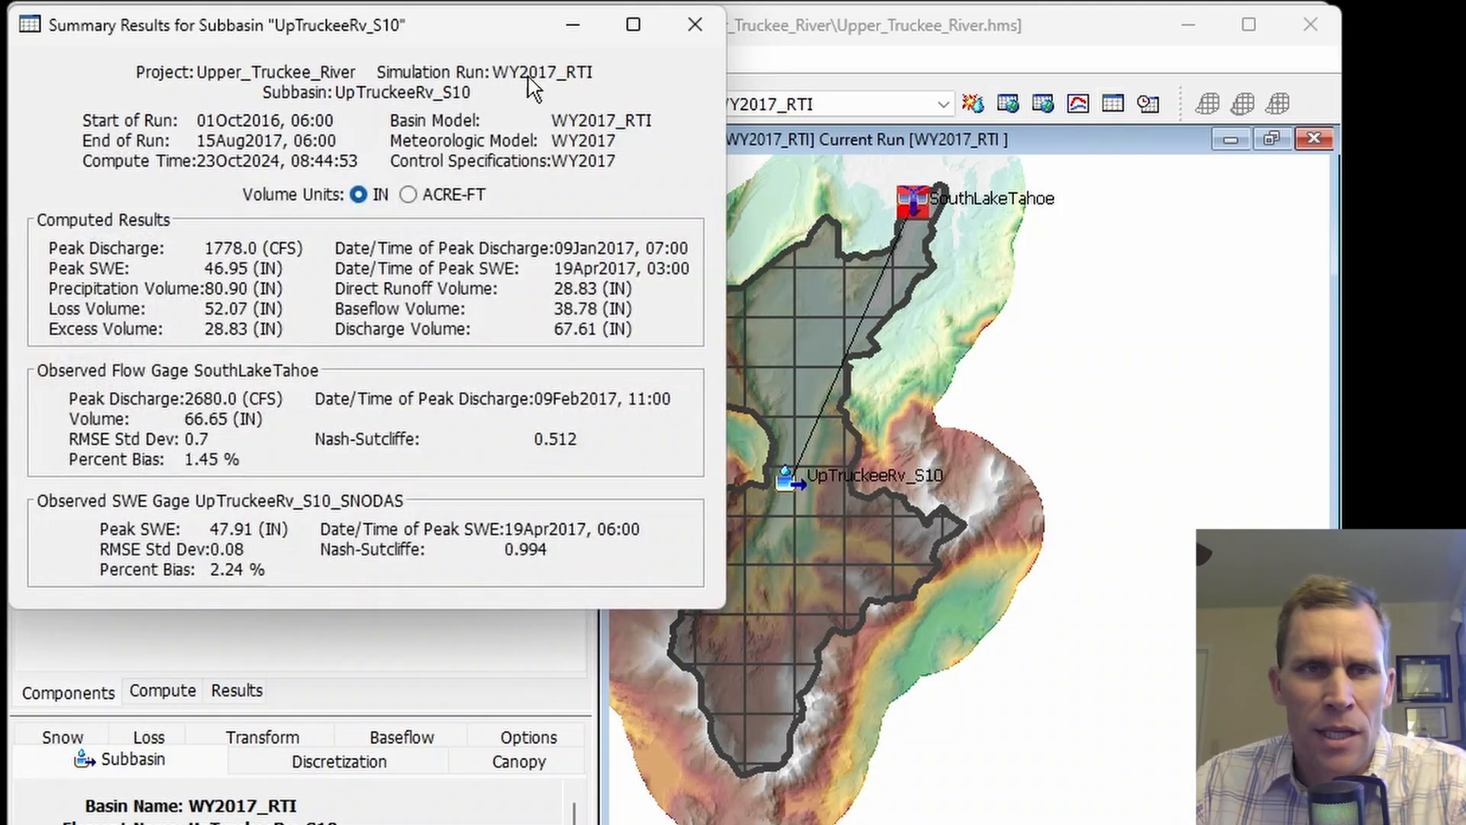
left_click_drag(490, 36, 656, 150)
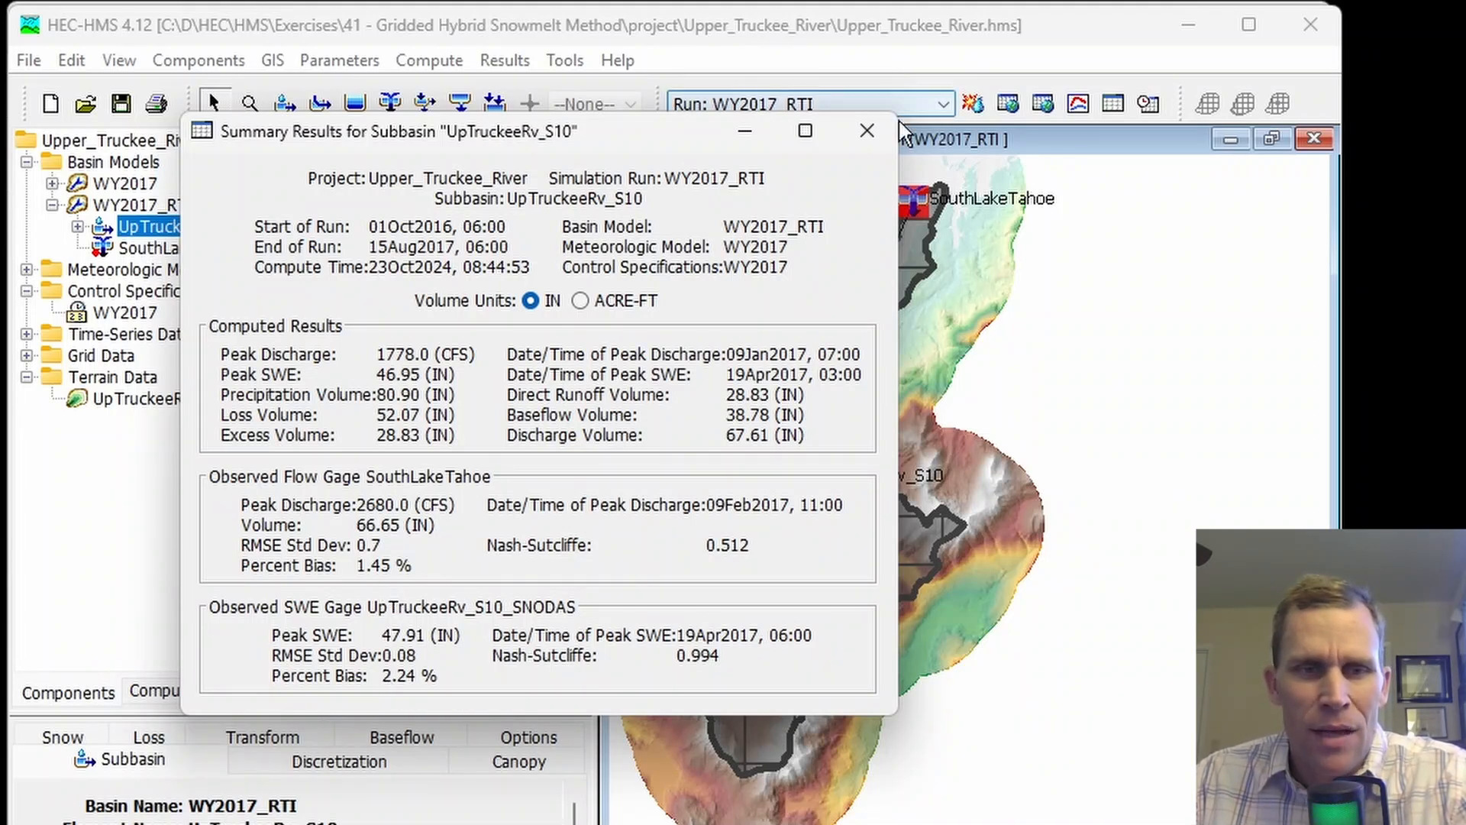
left_click(869, 129)
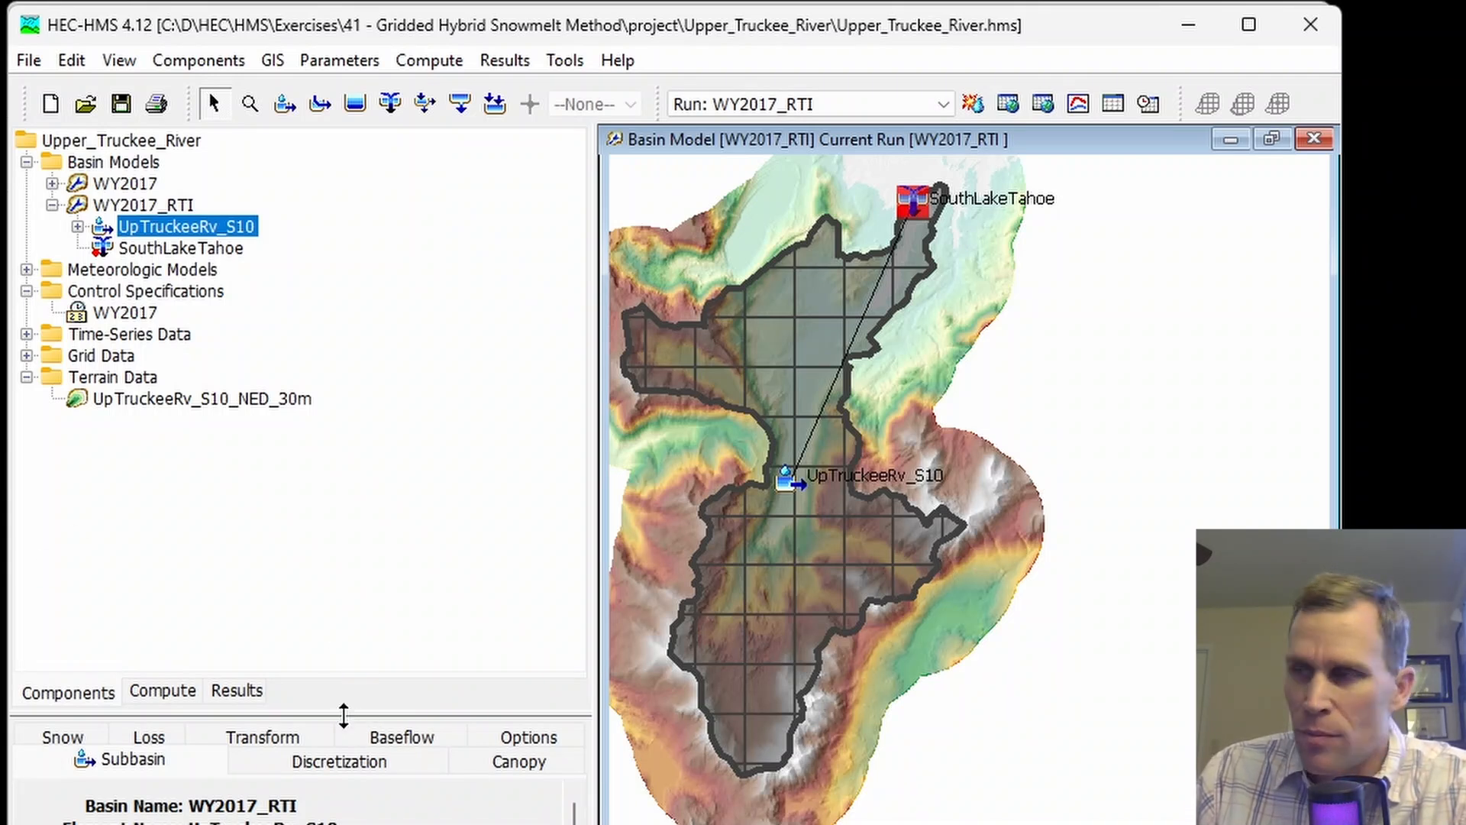
Step: Set the Melt Factor of UpTruckeeRv_S10 to 0.0035 IN/DEG F-6HR, save the project and recompute run WY2017_RTI
left_click_drag(356, 661, 362, 500)
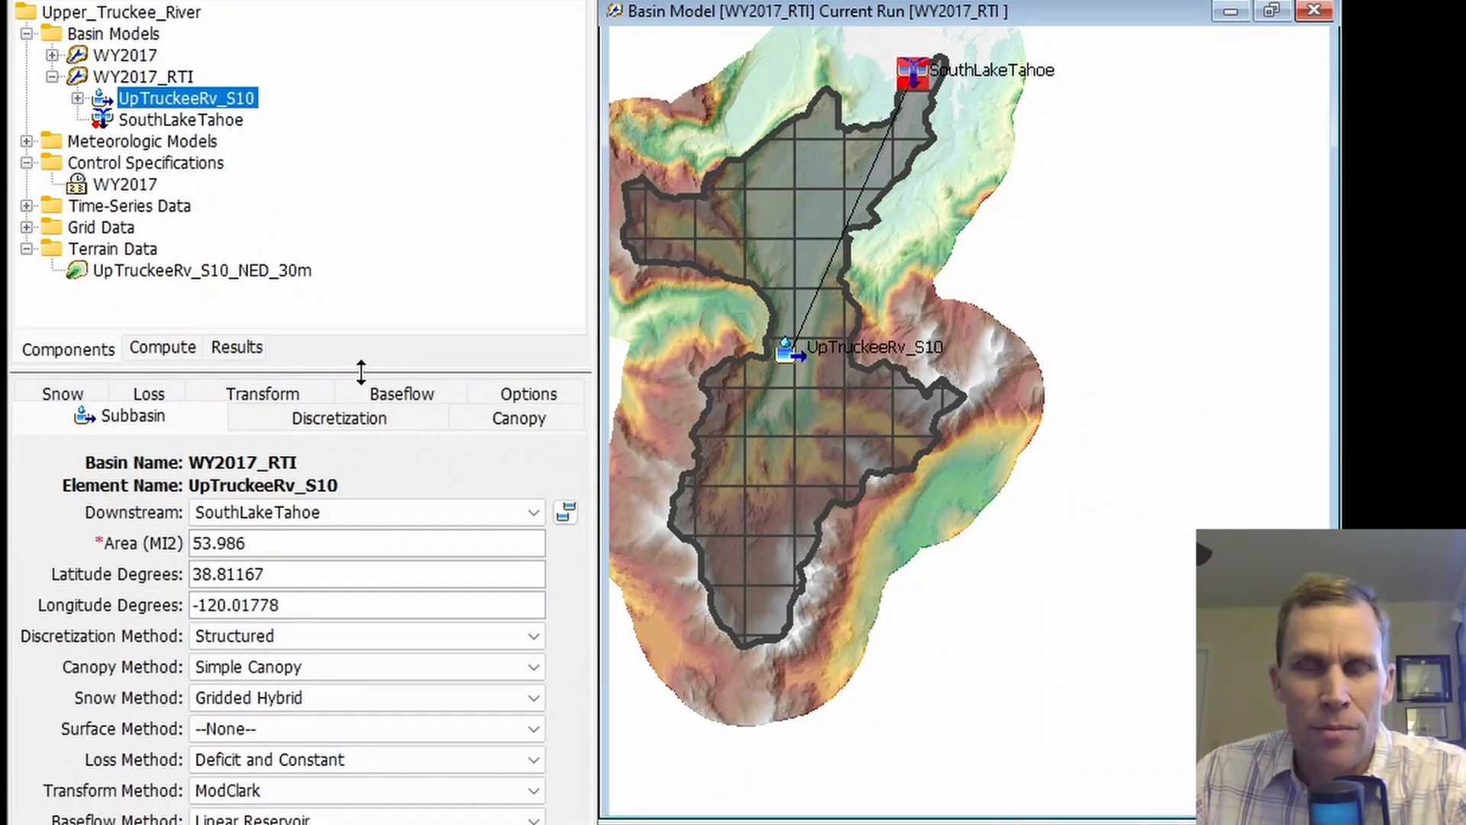
left_click(62, 396)
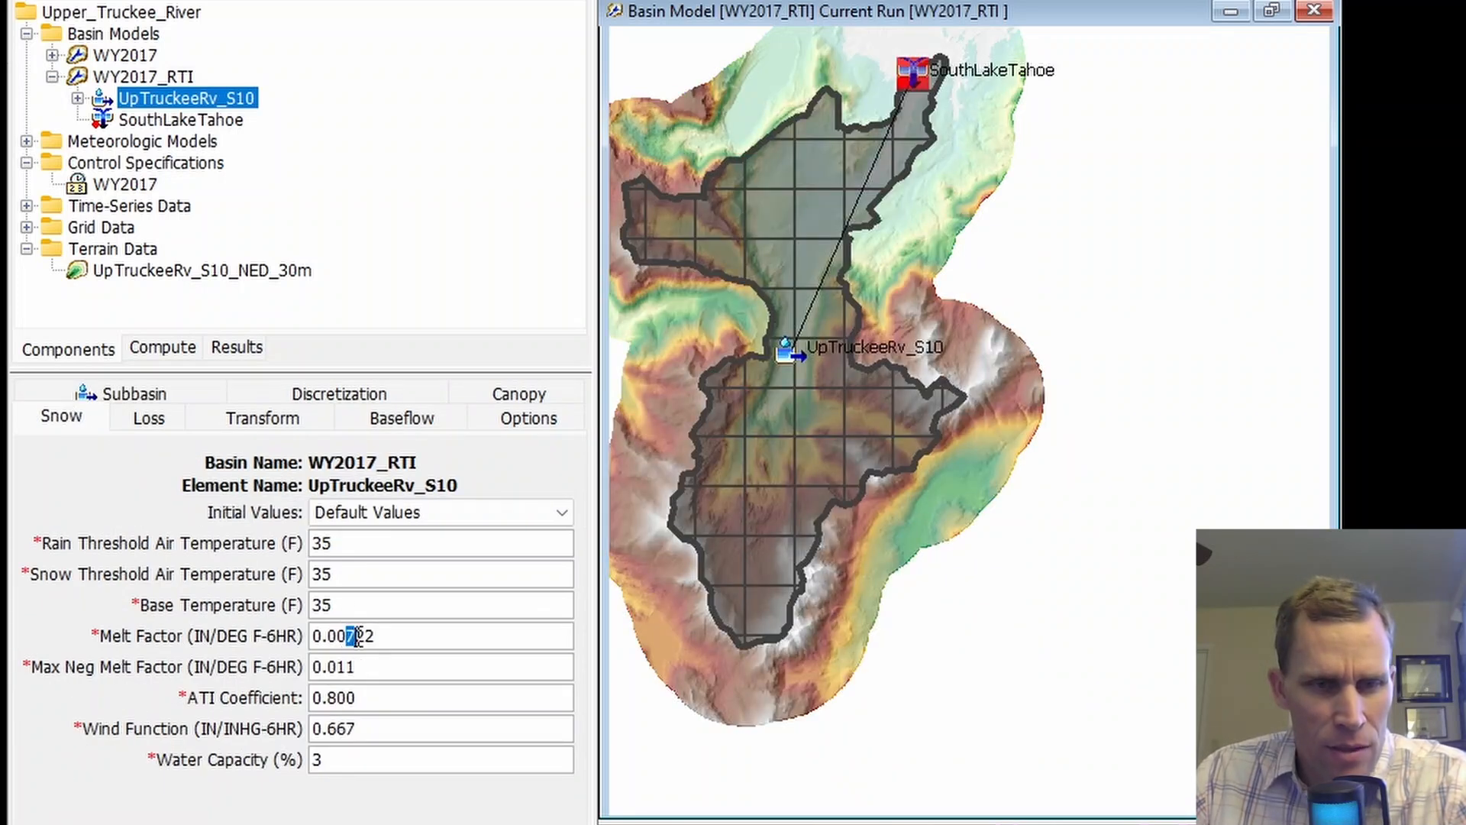
left_click_drag(359, 635, 400, 638)
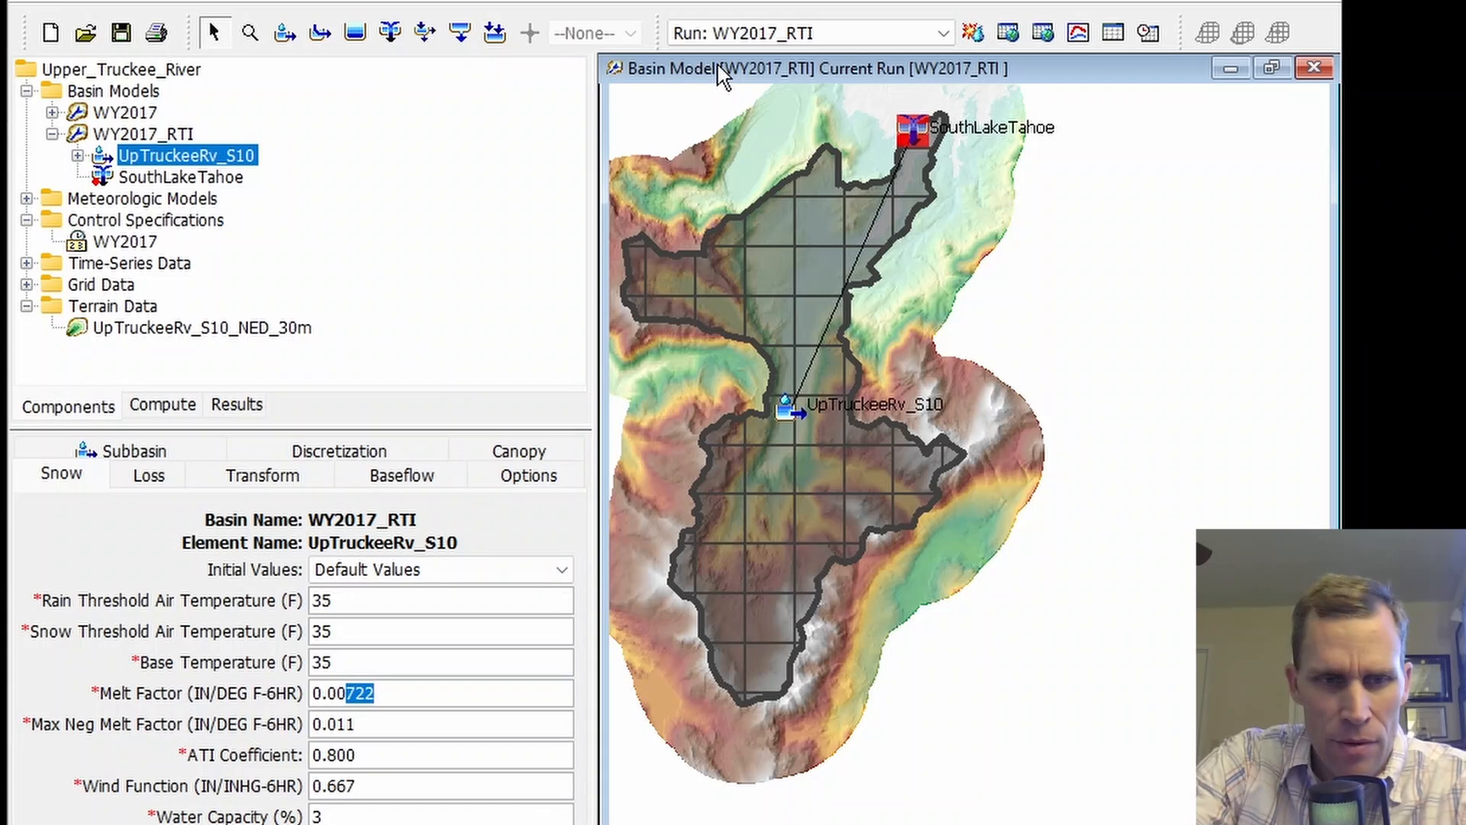
type("35")
left_click(121, 33)
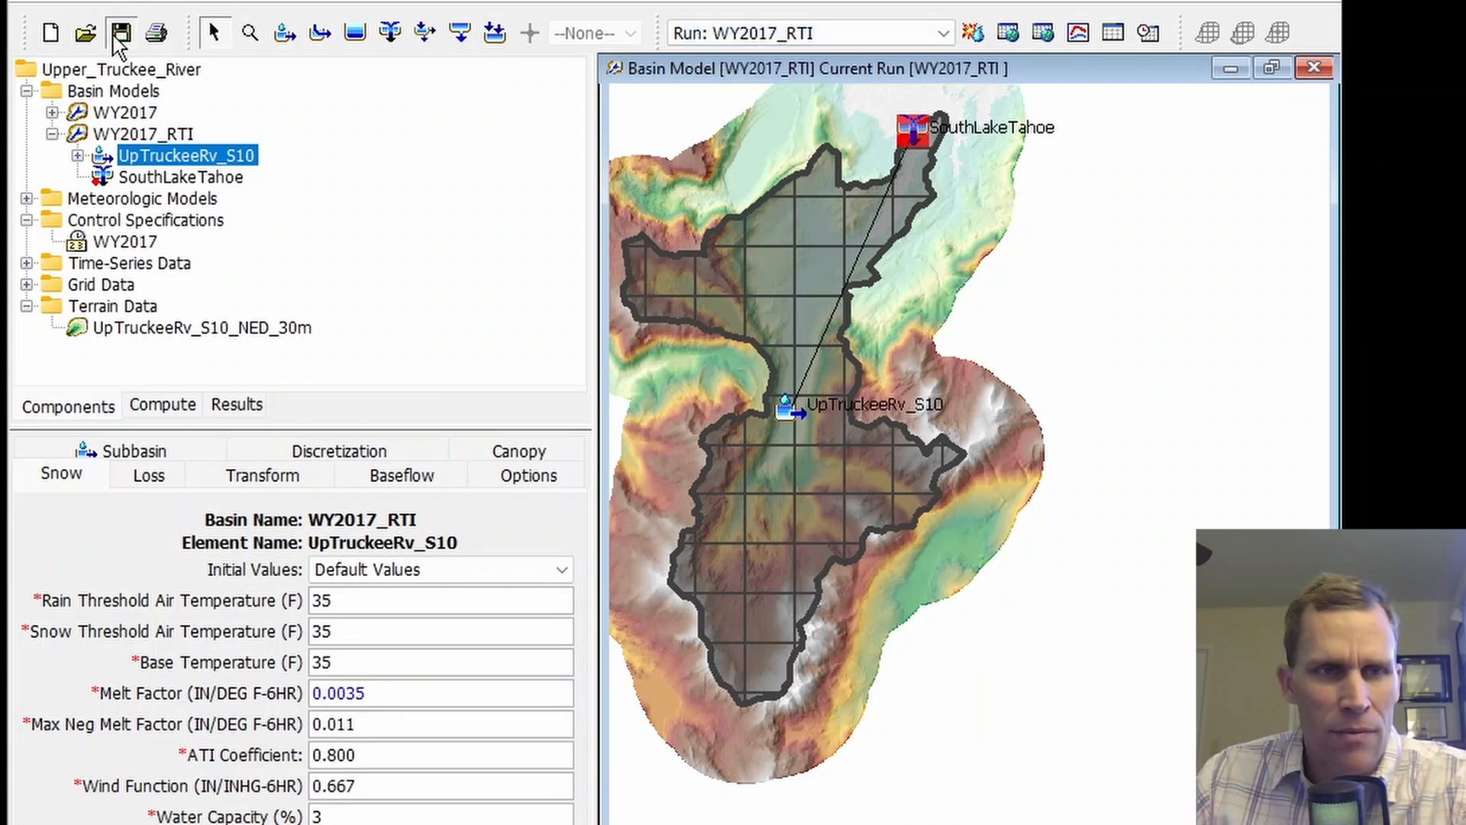
left_click(973, 33)
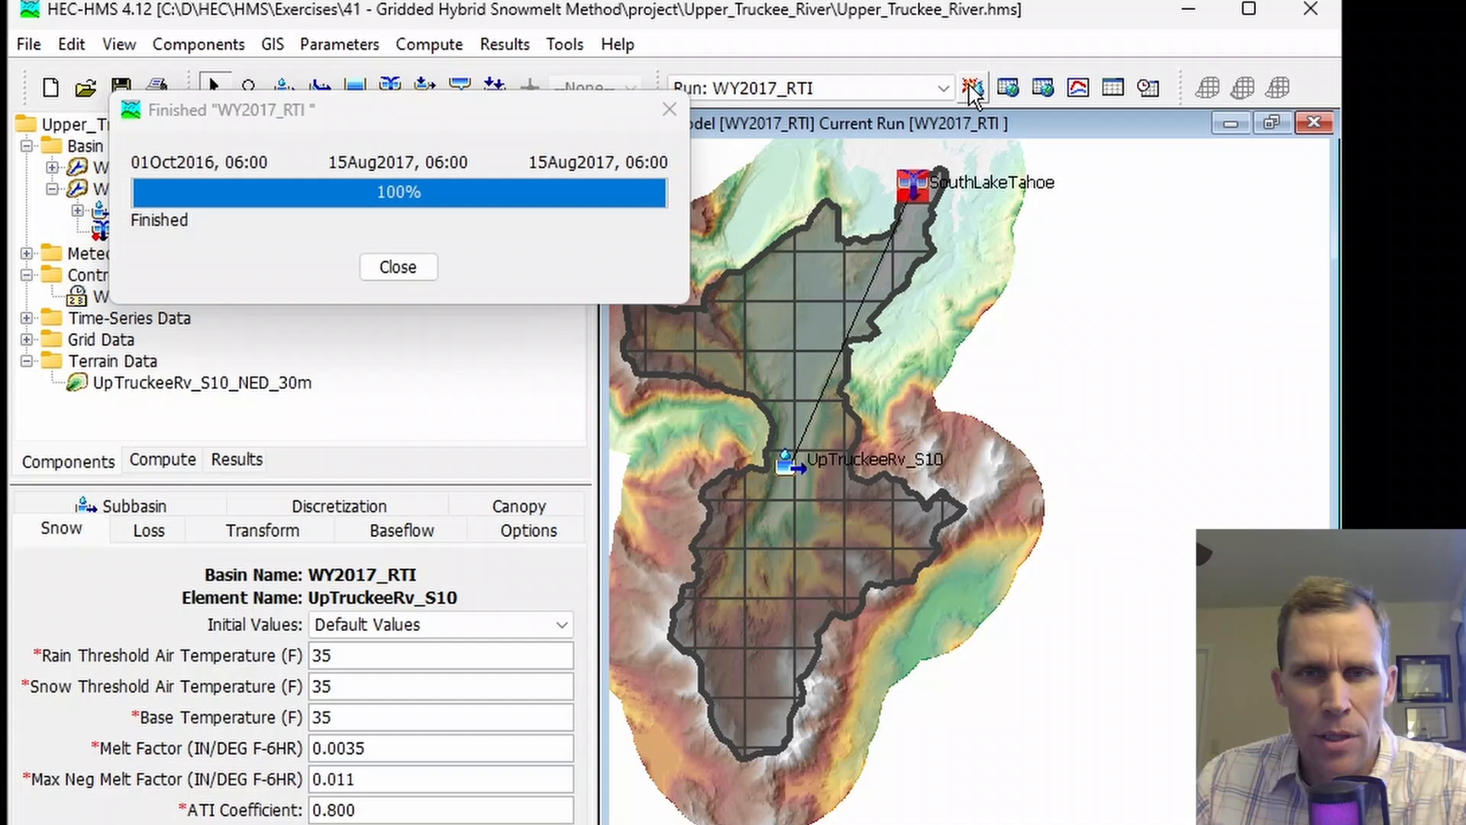
left_click(398, 212)
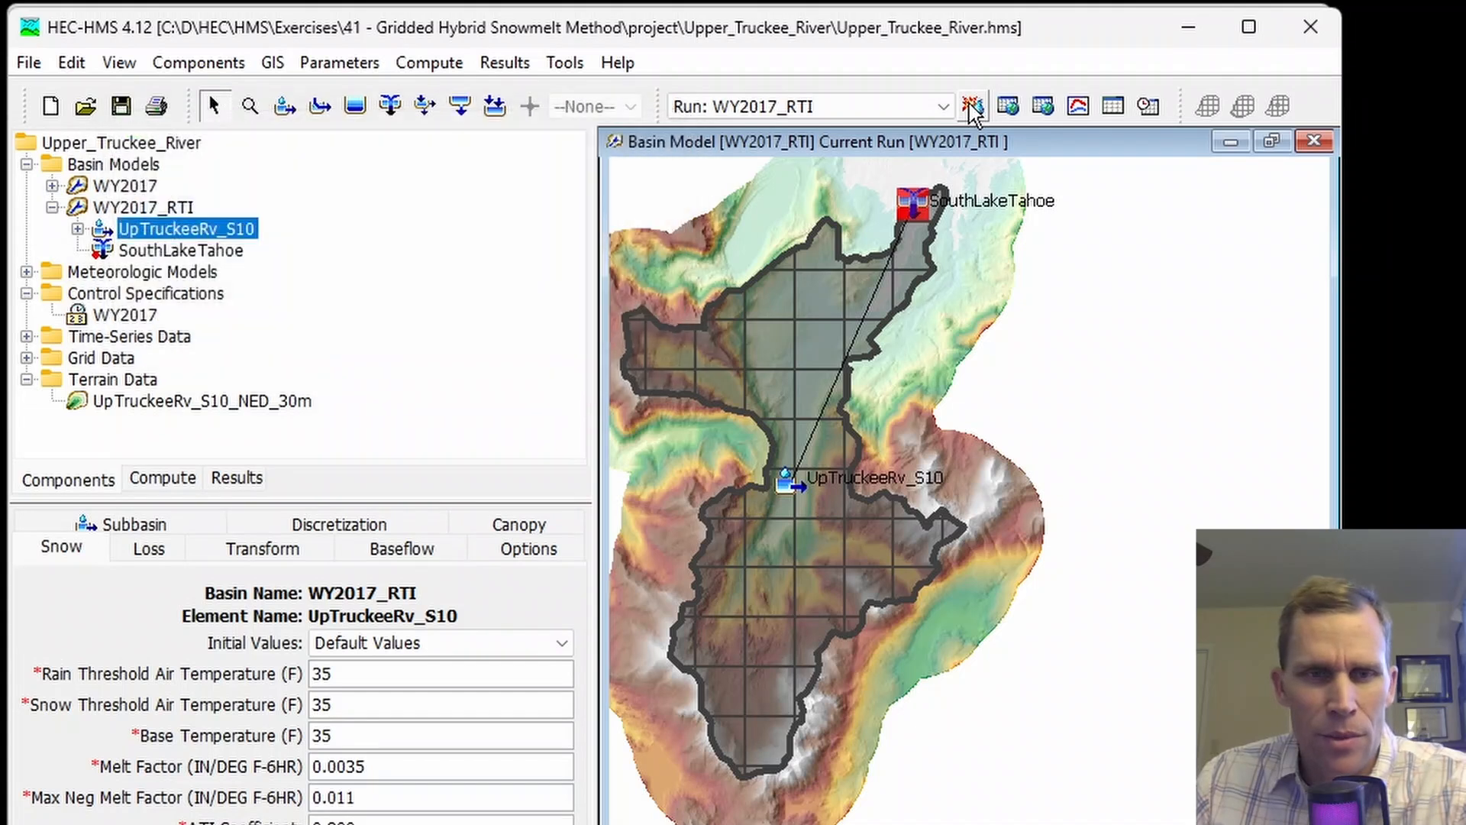
Step: Show the snowmelt graph of UpTruckeeRv_S10, enlarge it and compare the melt-out dates of simulated and observed SWE
left_click(238, 480)
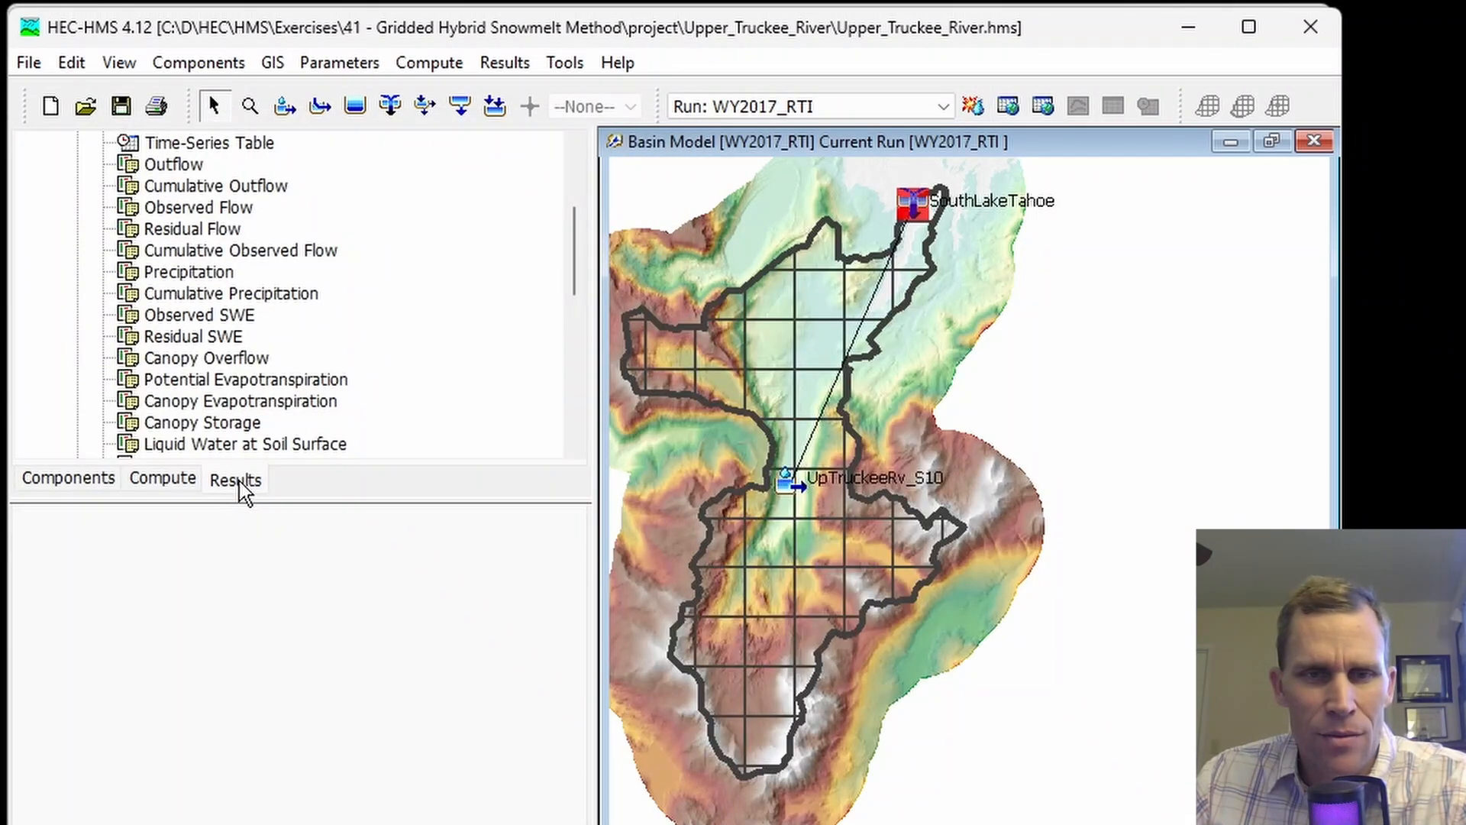
right_click(774, 347)
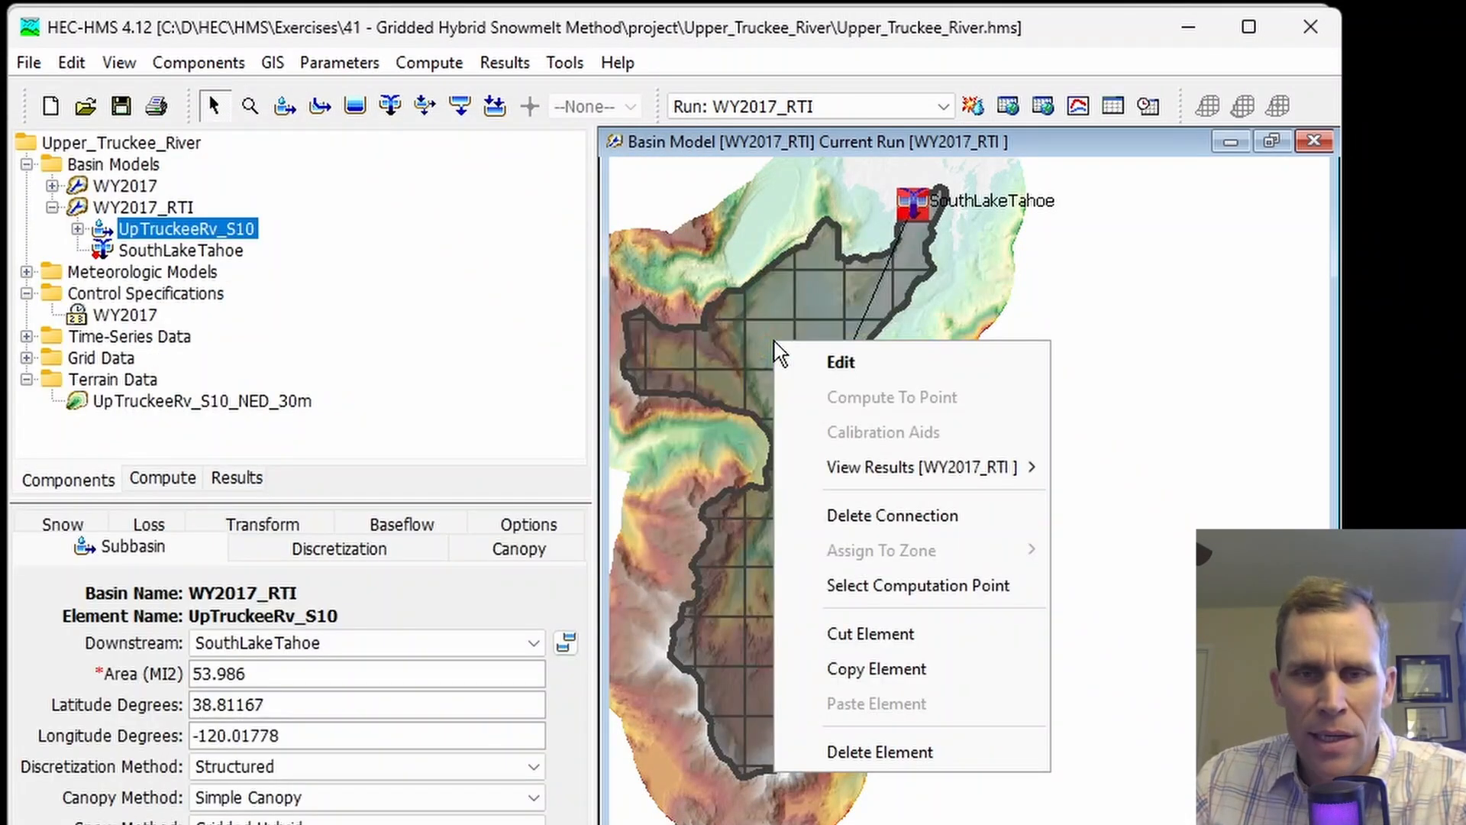
mouse_move(913, 469)
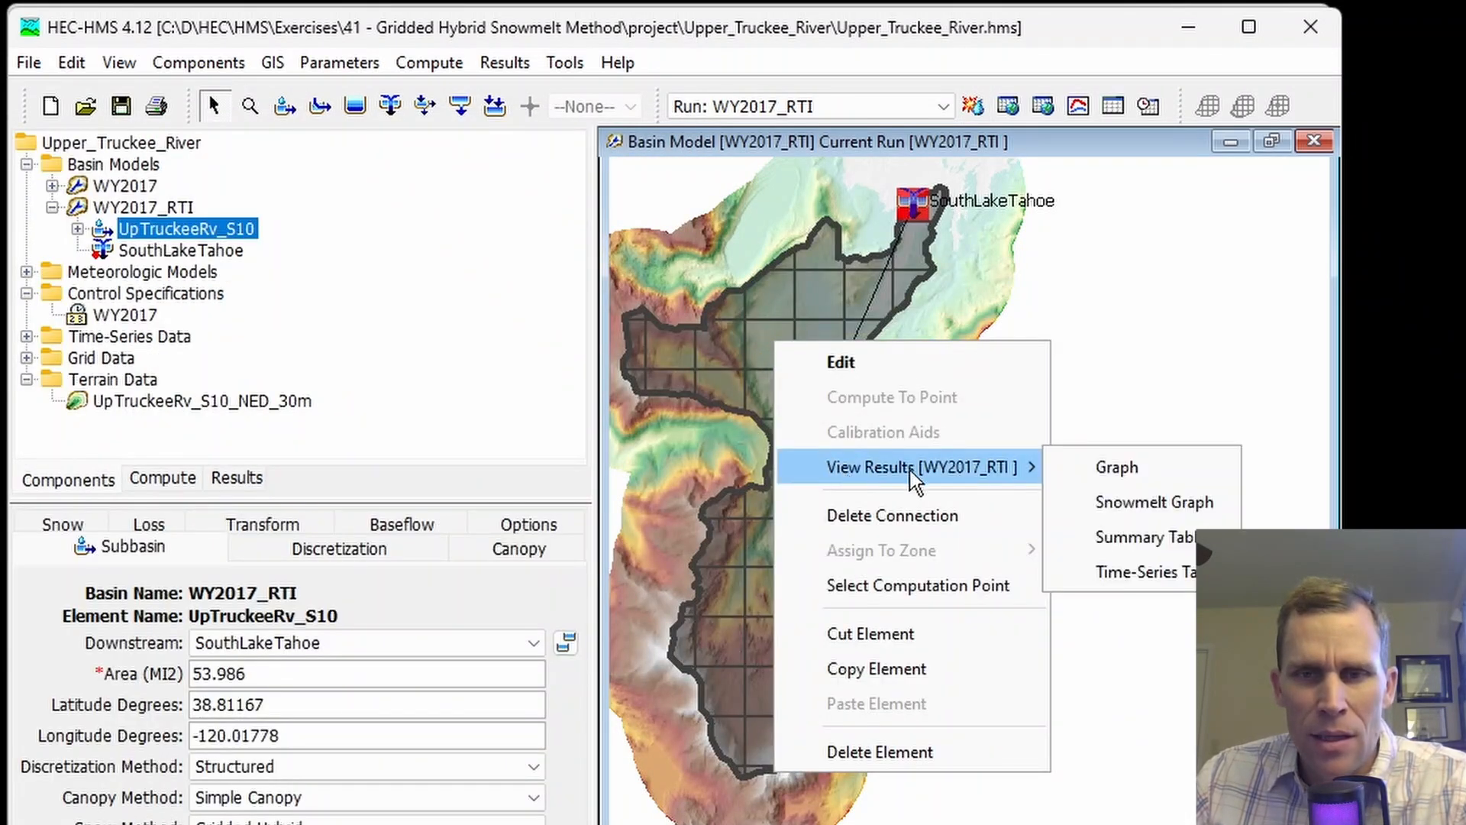
left_click(1116, 513)
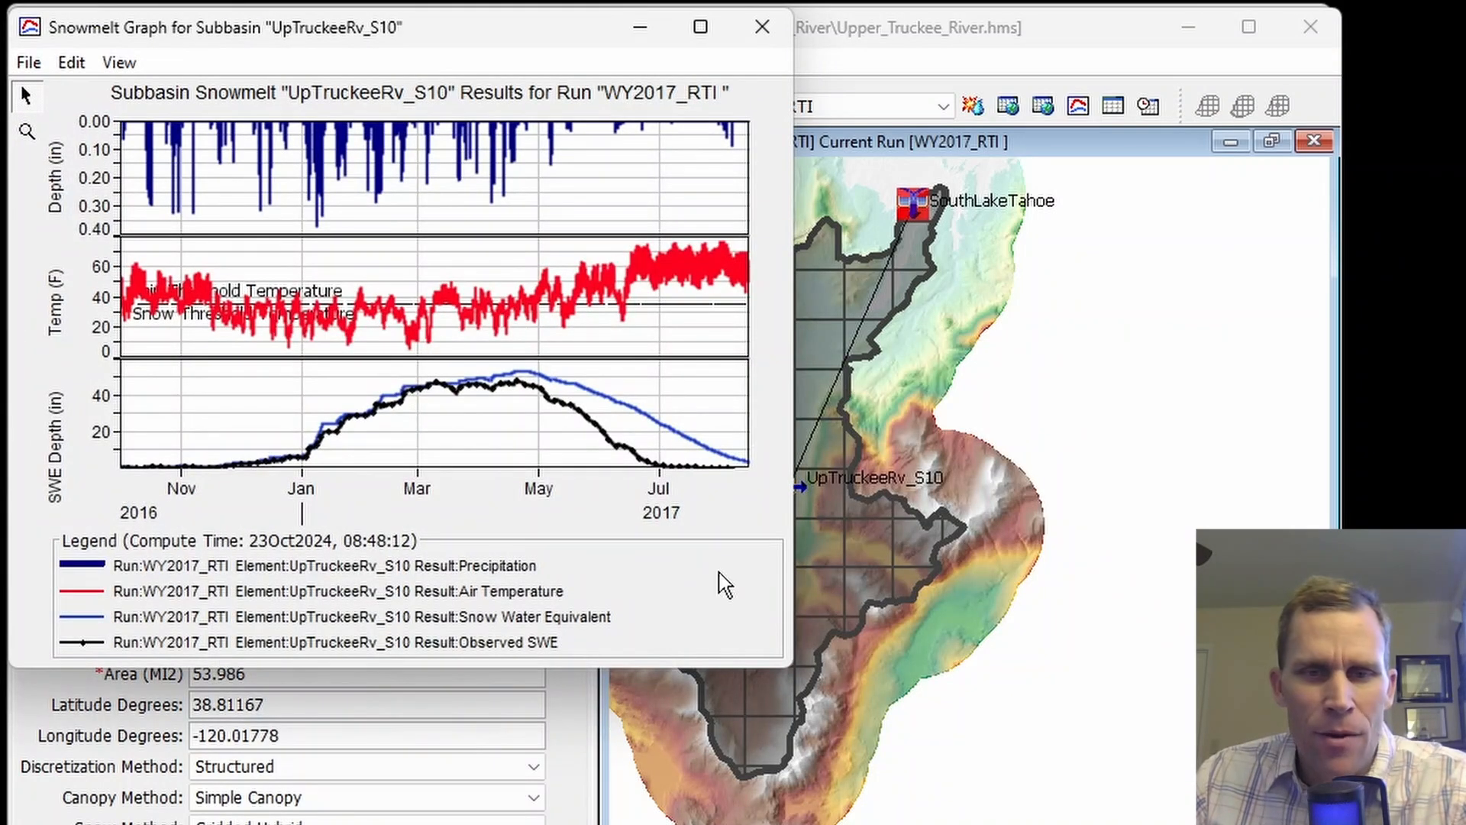
left_click_drag(794, 672, 1060, 824)
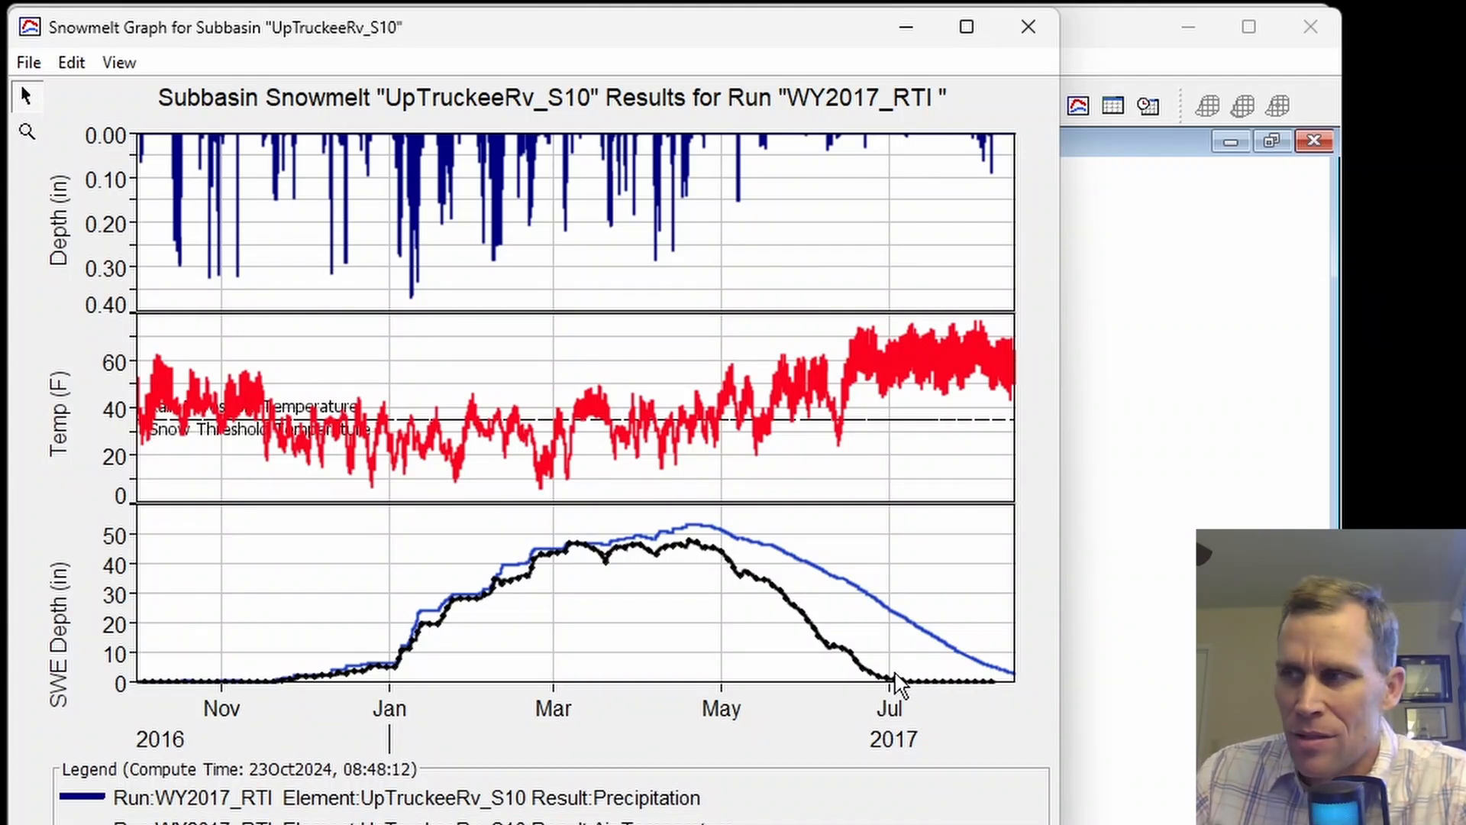
mouse_move(894, 674)
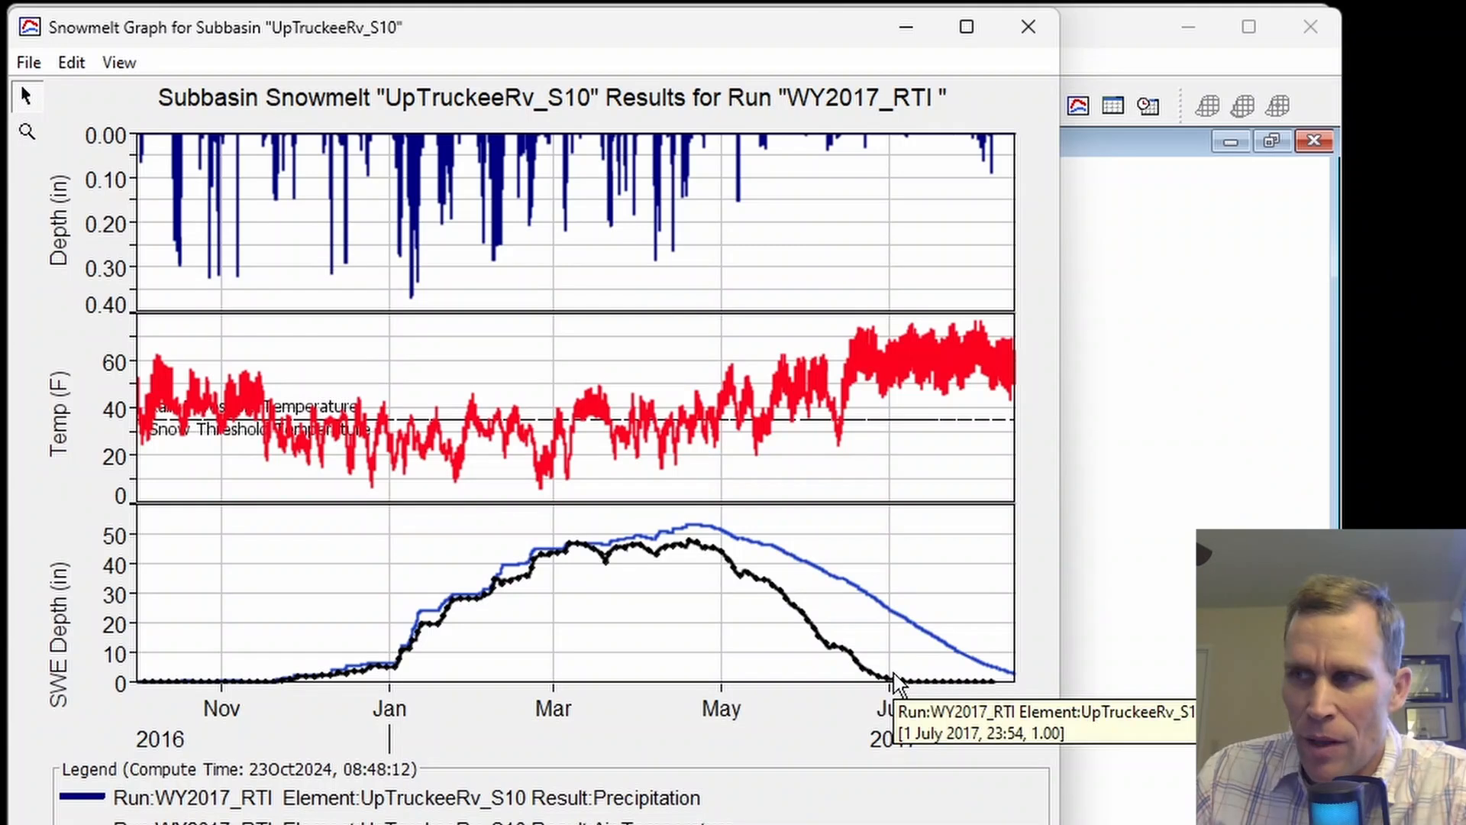
left_click(1028, 27)
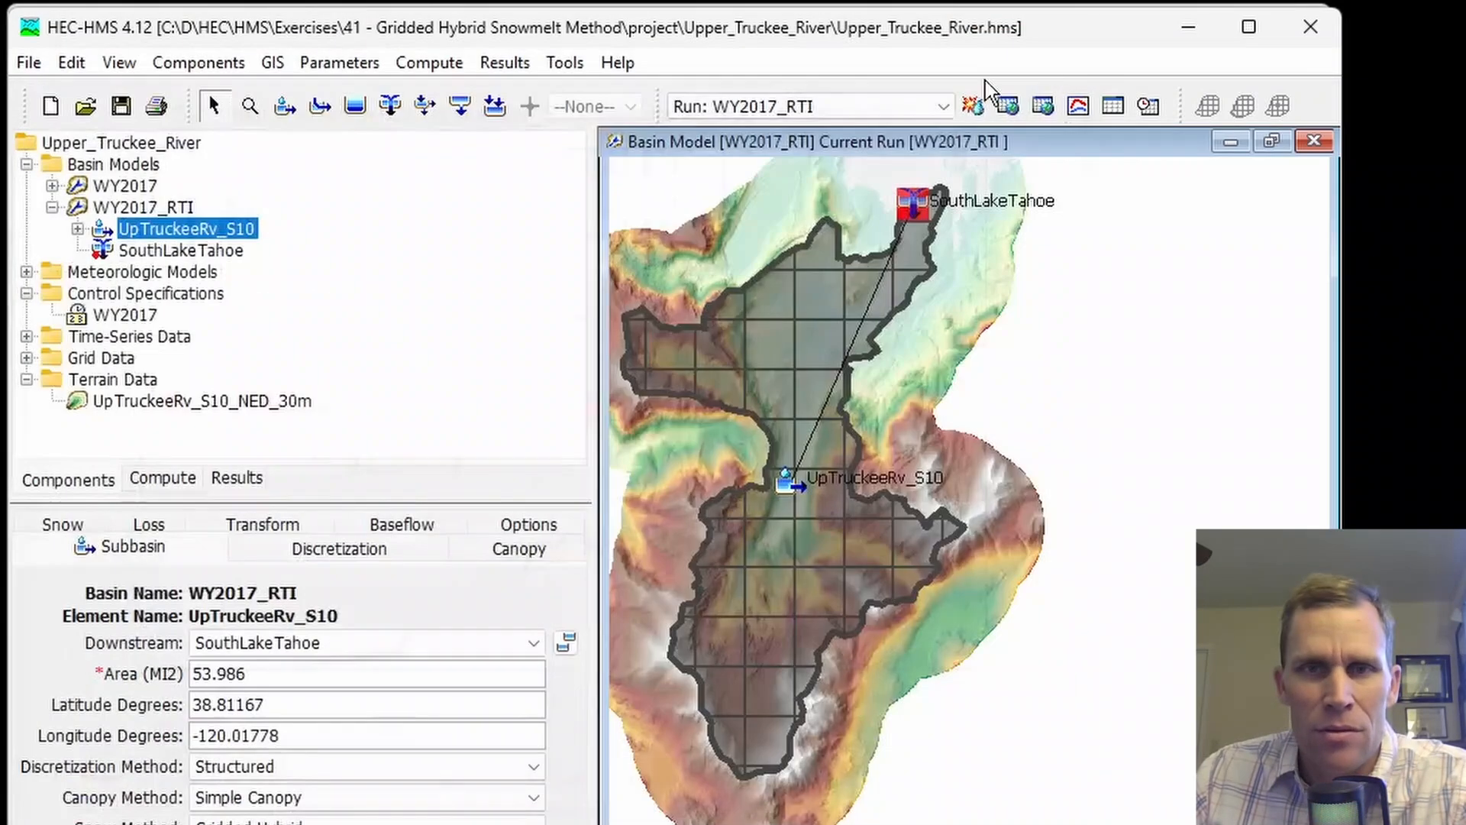
Step: Check the flow and SWE performance statistics of UpTruckeeRv_S10 in its summary results table
left_click(1113, 107)
left_click_drag(514, 29, 546, 143)
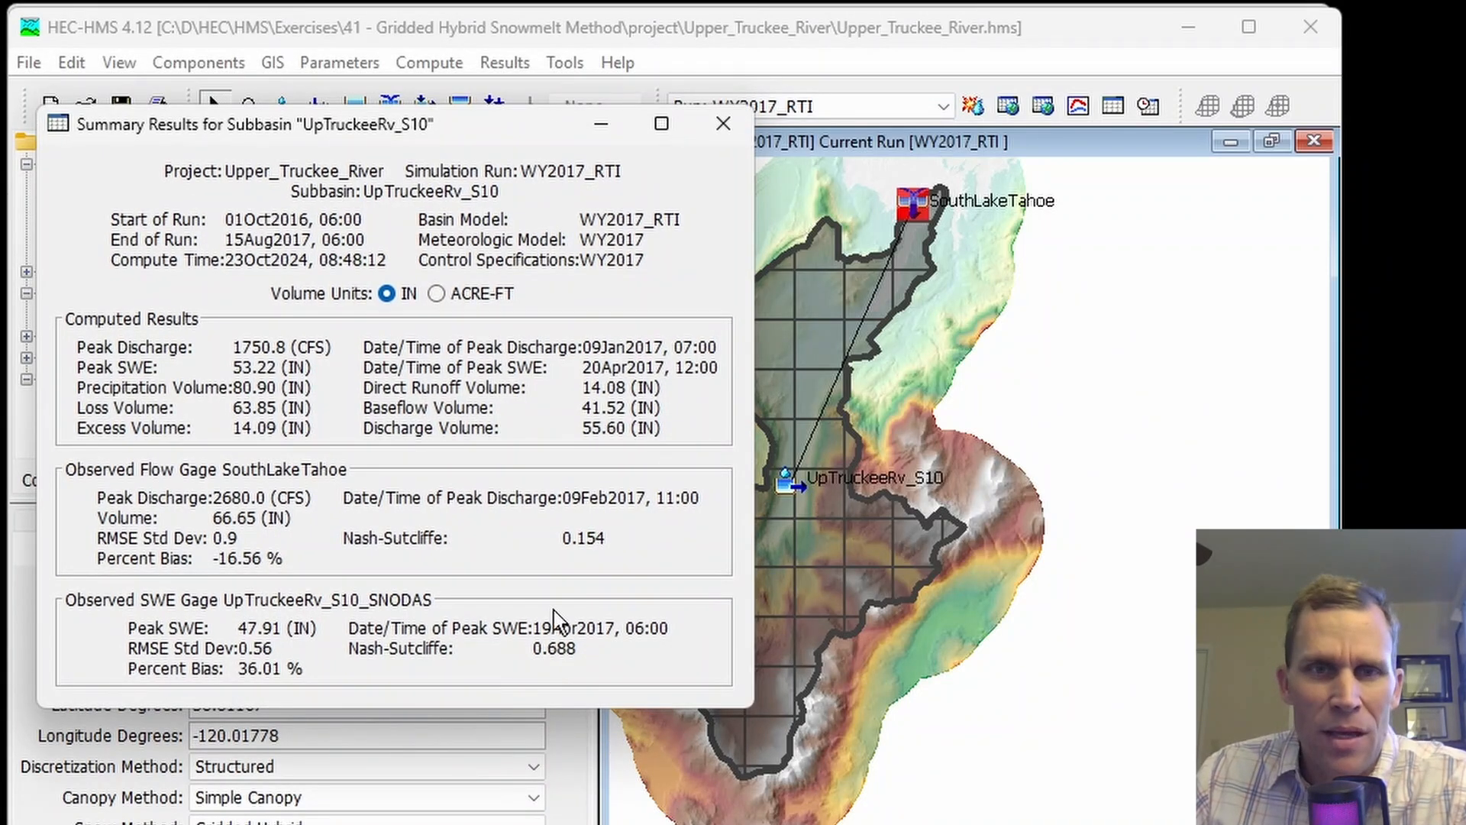
left_click(724, 124)
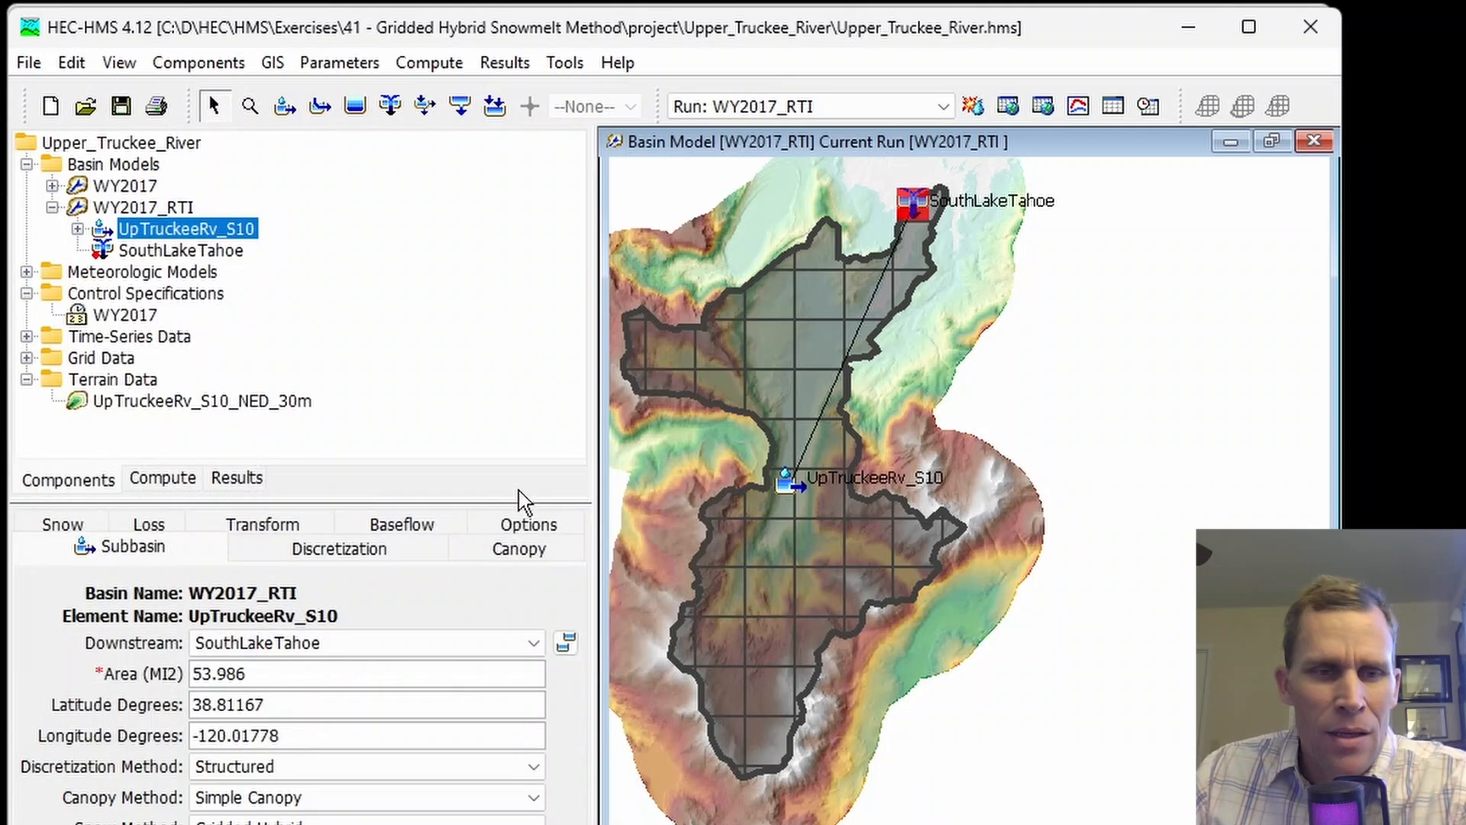
Step: Set the Melt Factor of UpTruckeeRv_S10 to 0.01 IN/DEG F-6HR, save the project and recompute run WY2017_RTI
left_click(81, 527)
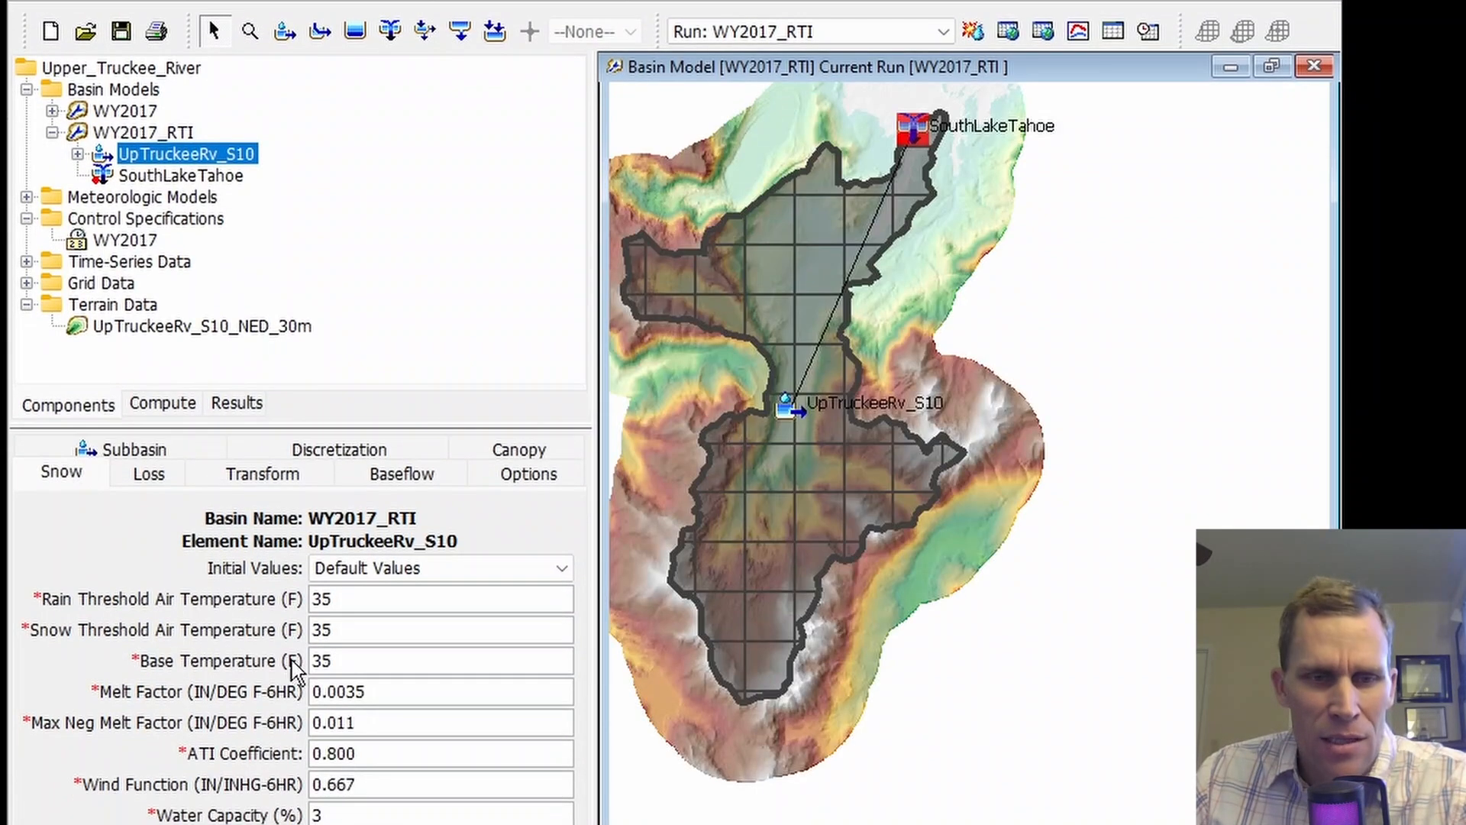
left_click(359, 690)
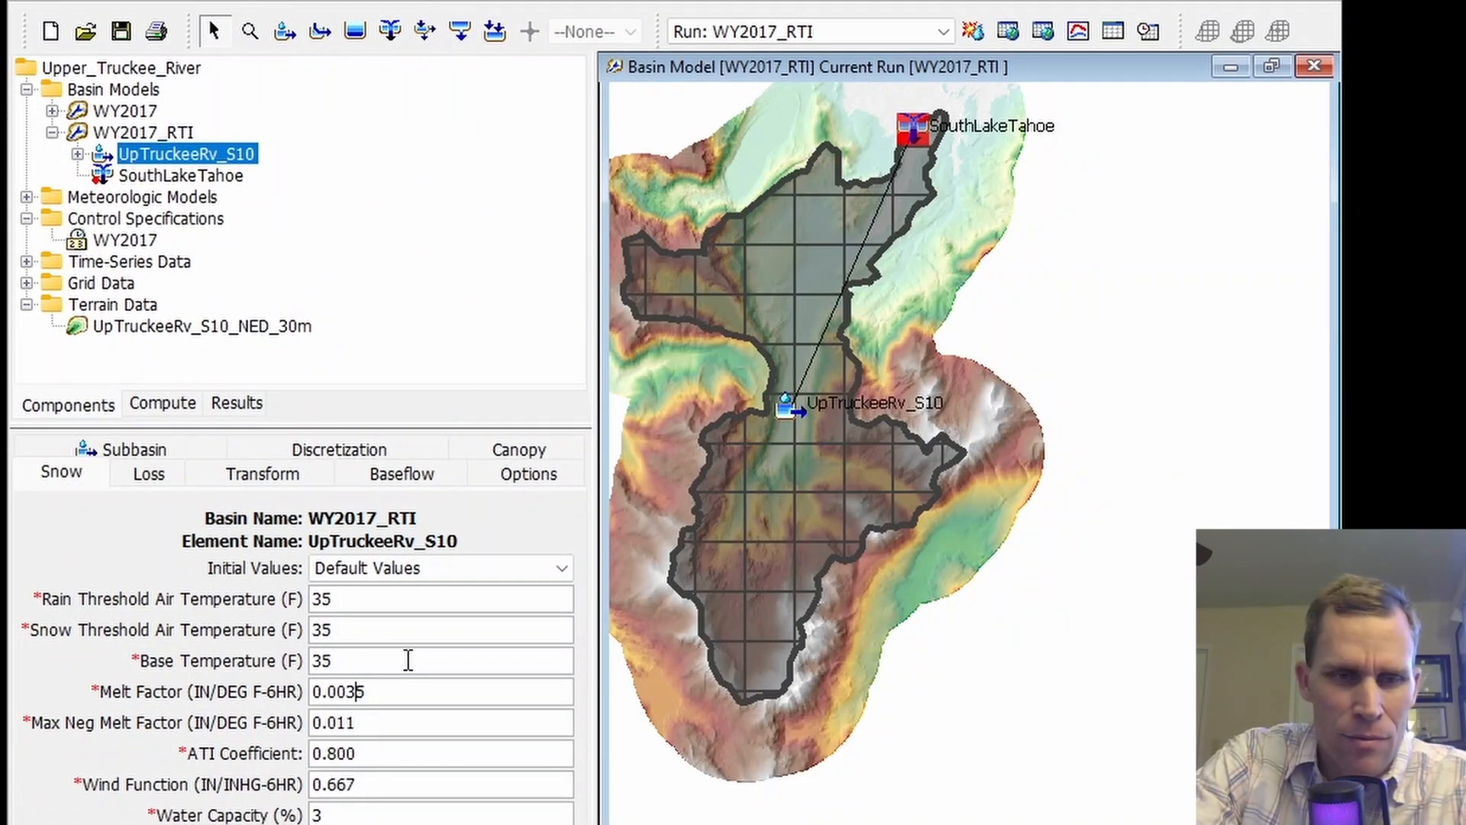
type("1")
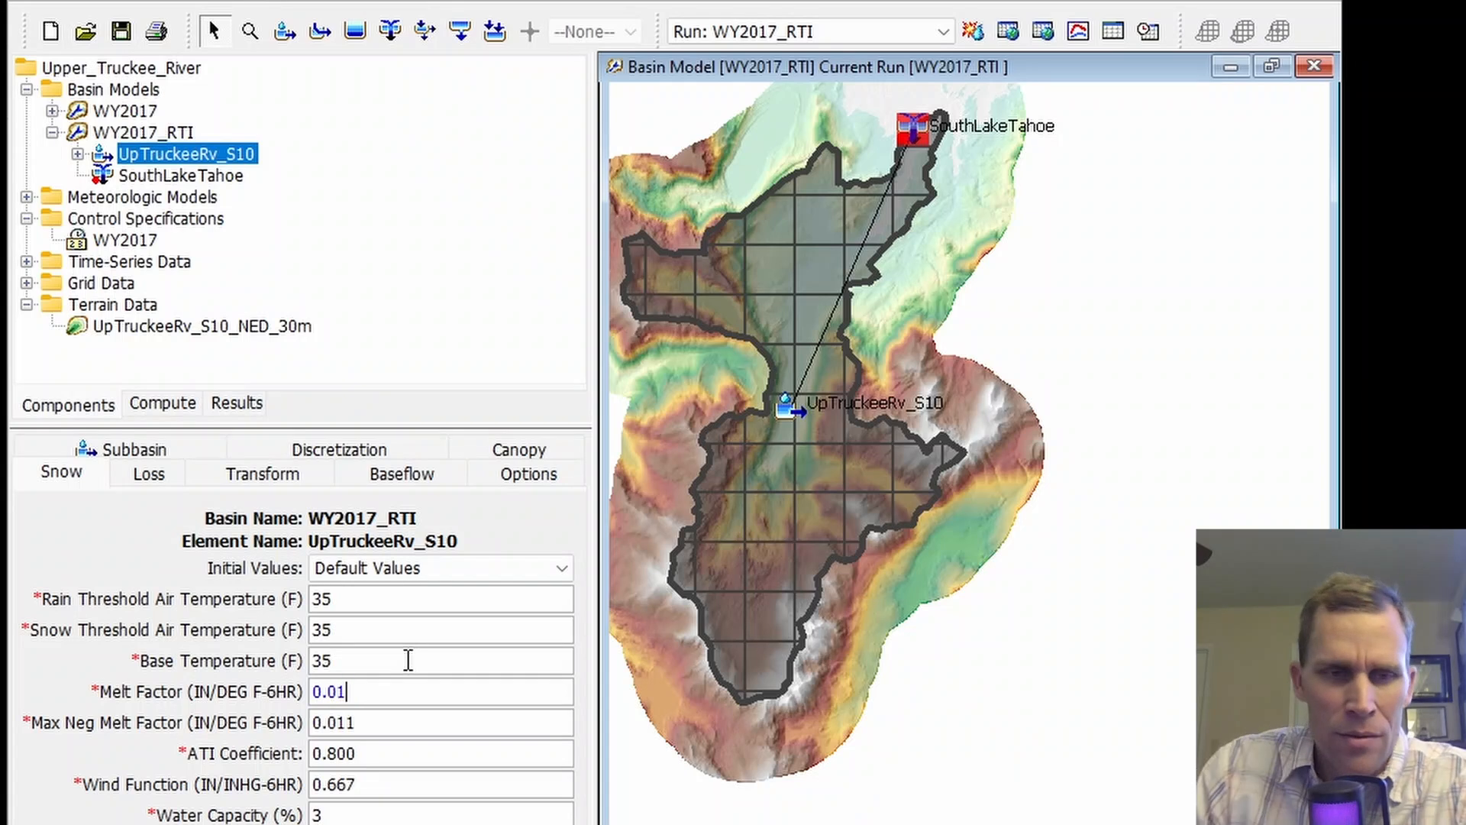
left_click(120, 33)
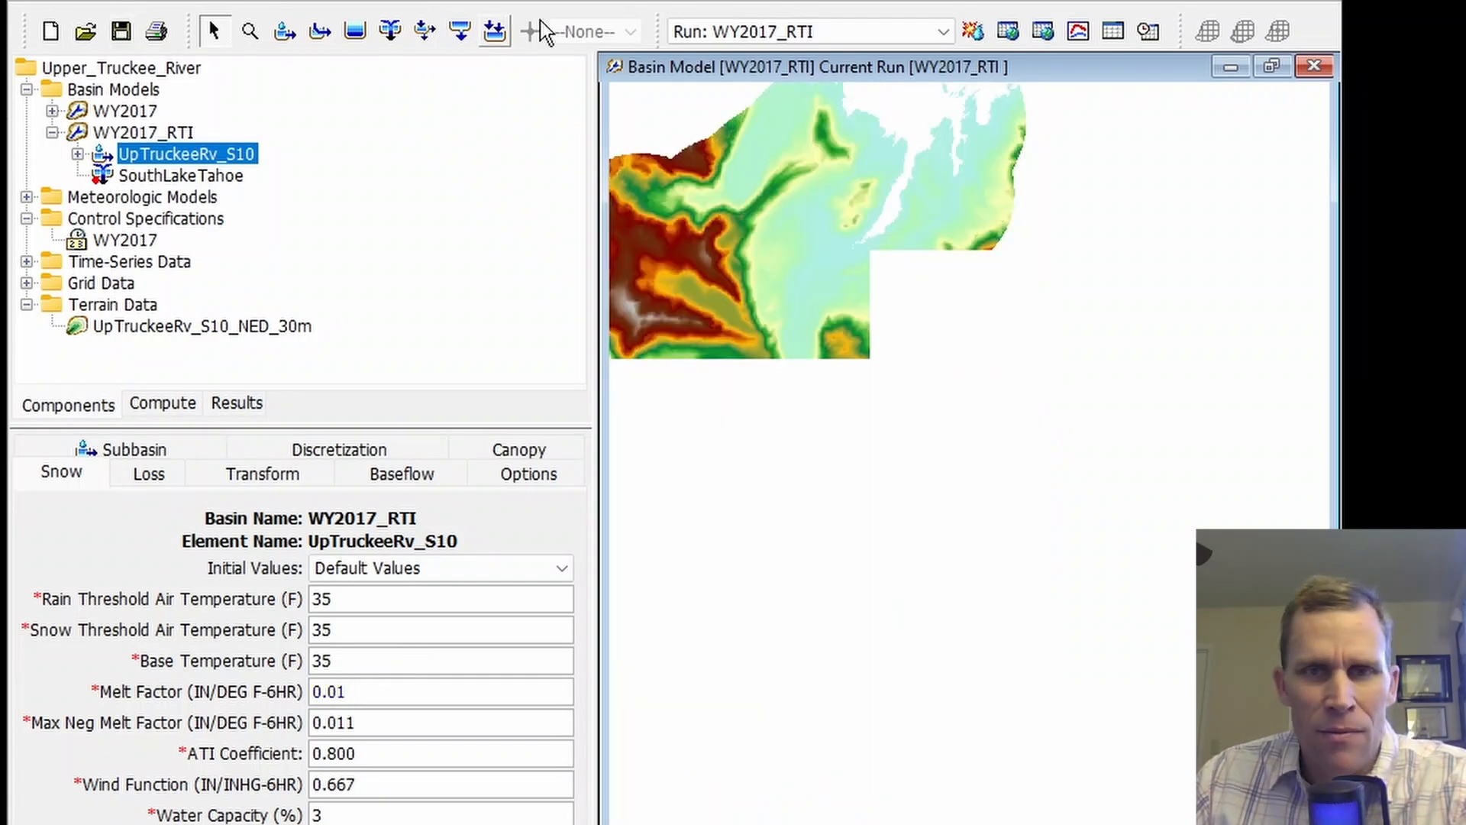
left_click(972, 33)
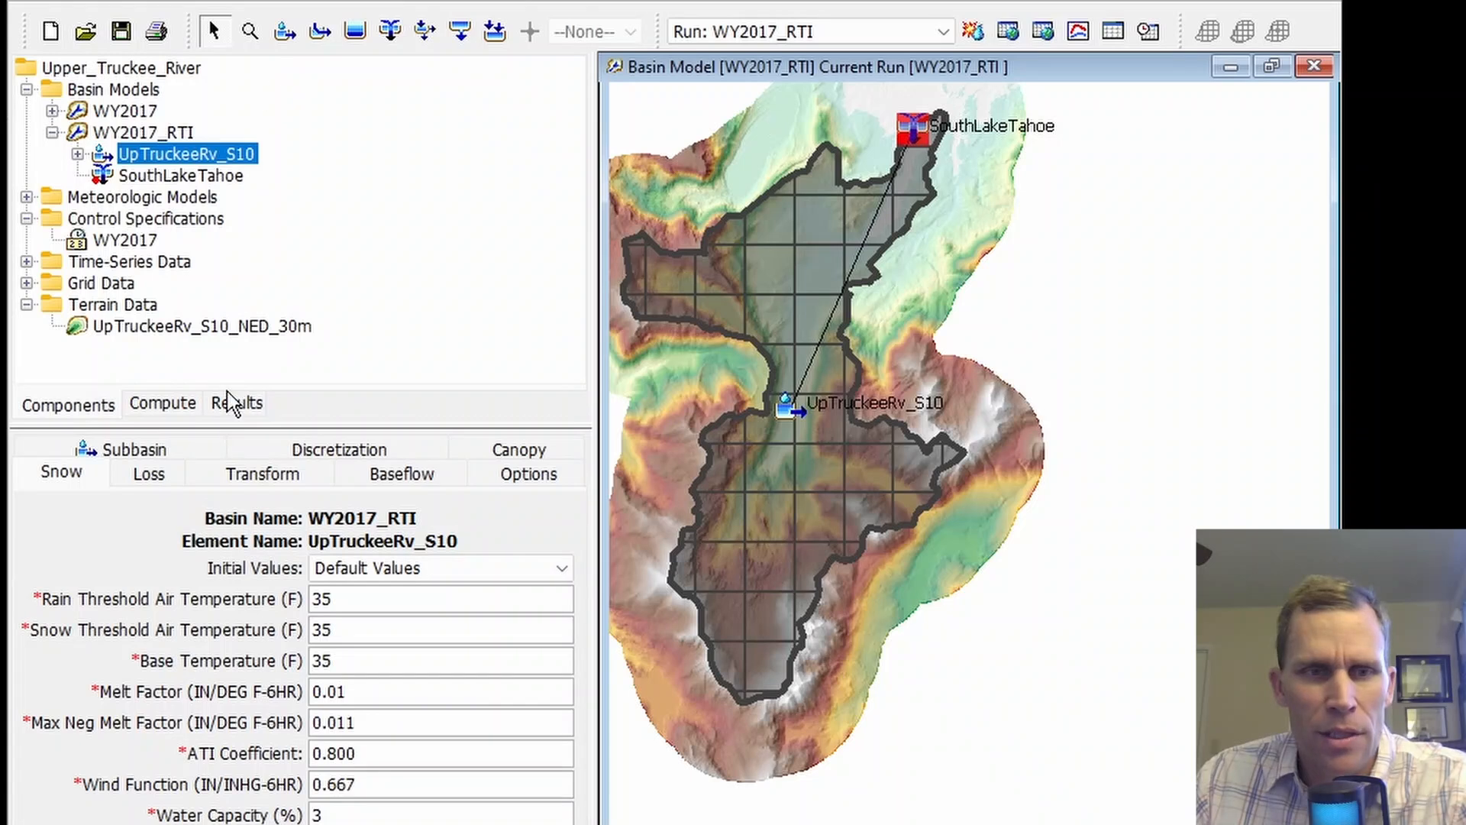
Step: Show the snowmelt graph of UpTruckeeRv_S10 for the recomputed run and examine the melt timing against observed SWE
right_click(729, 277)
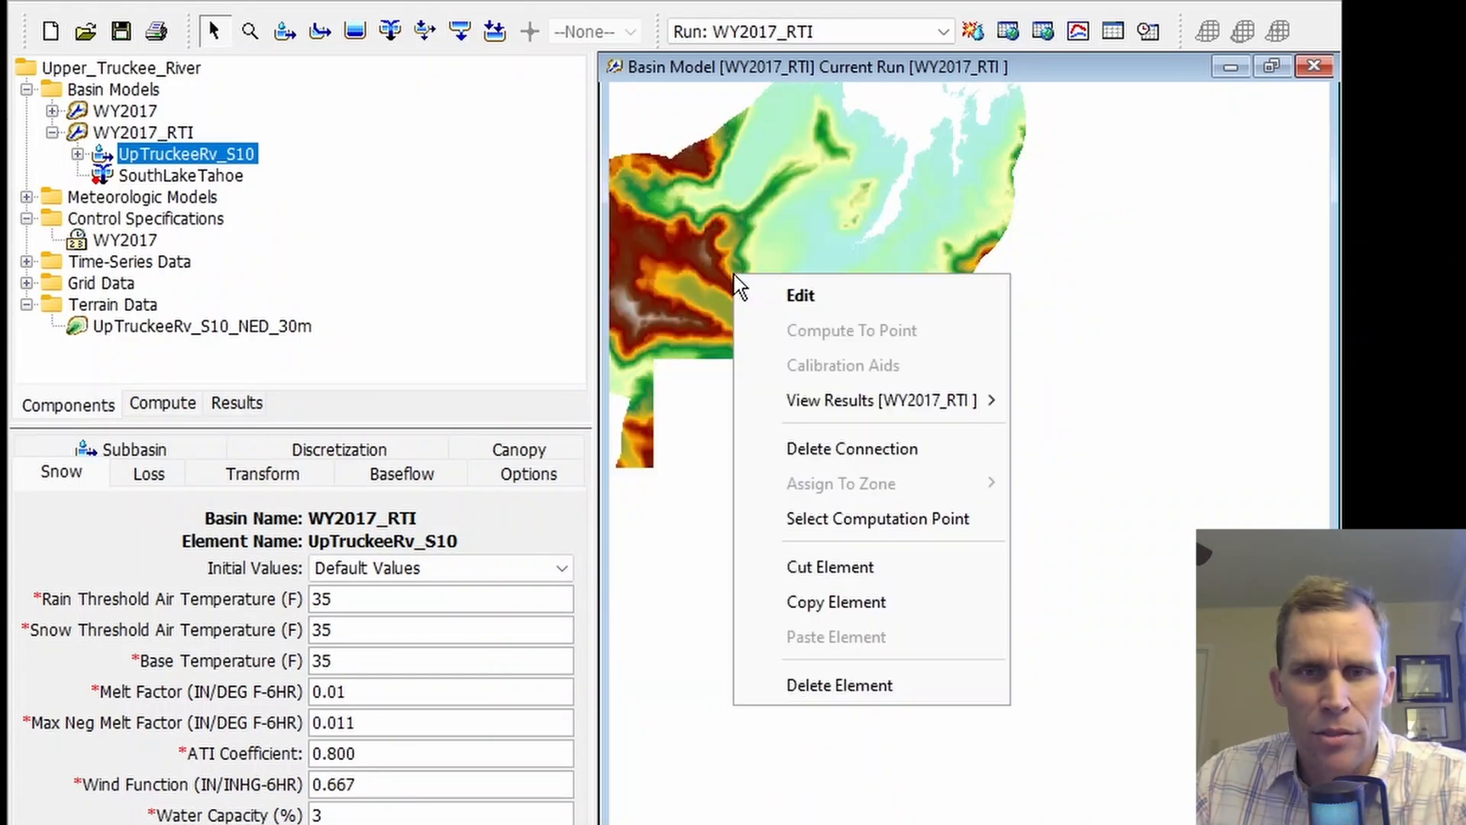
mouse_move(813, 403)
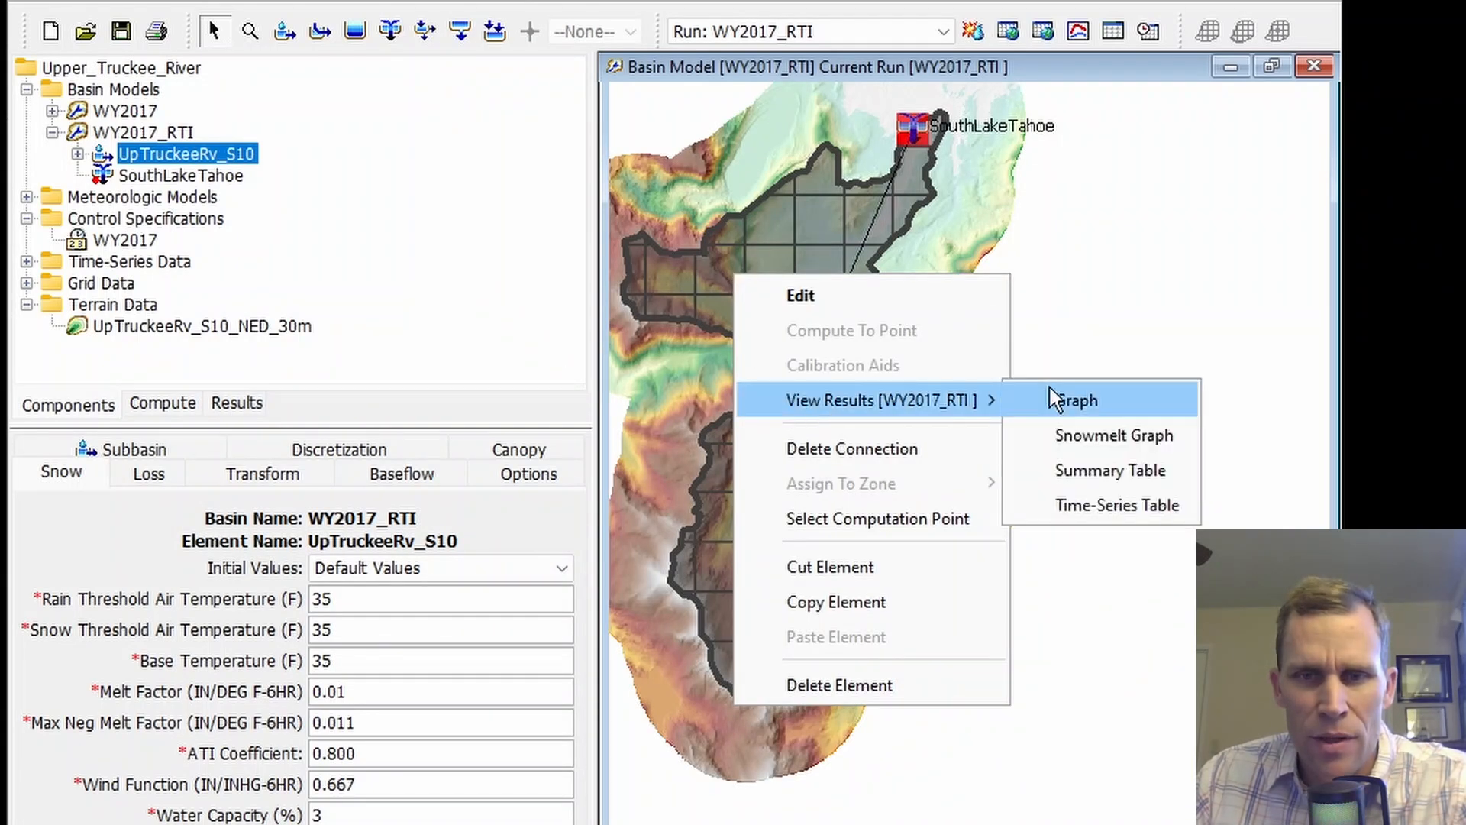
left_click(1095, 435)
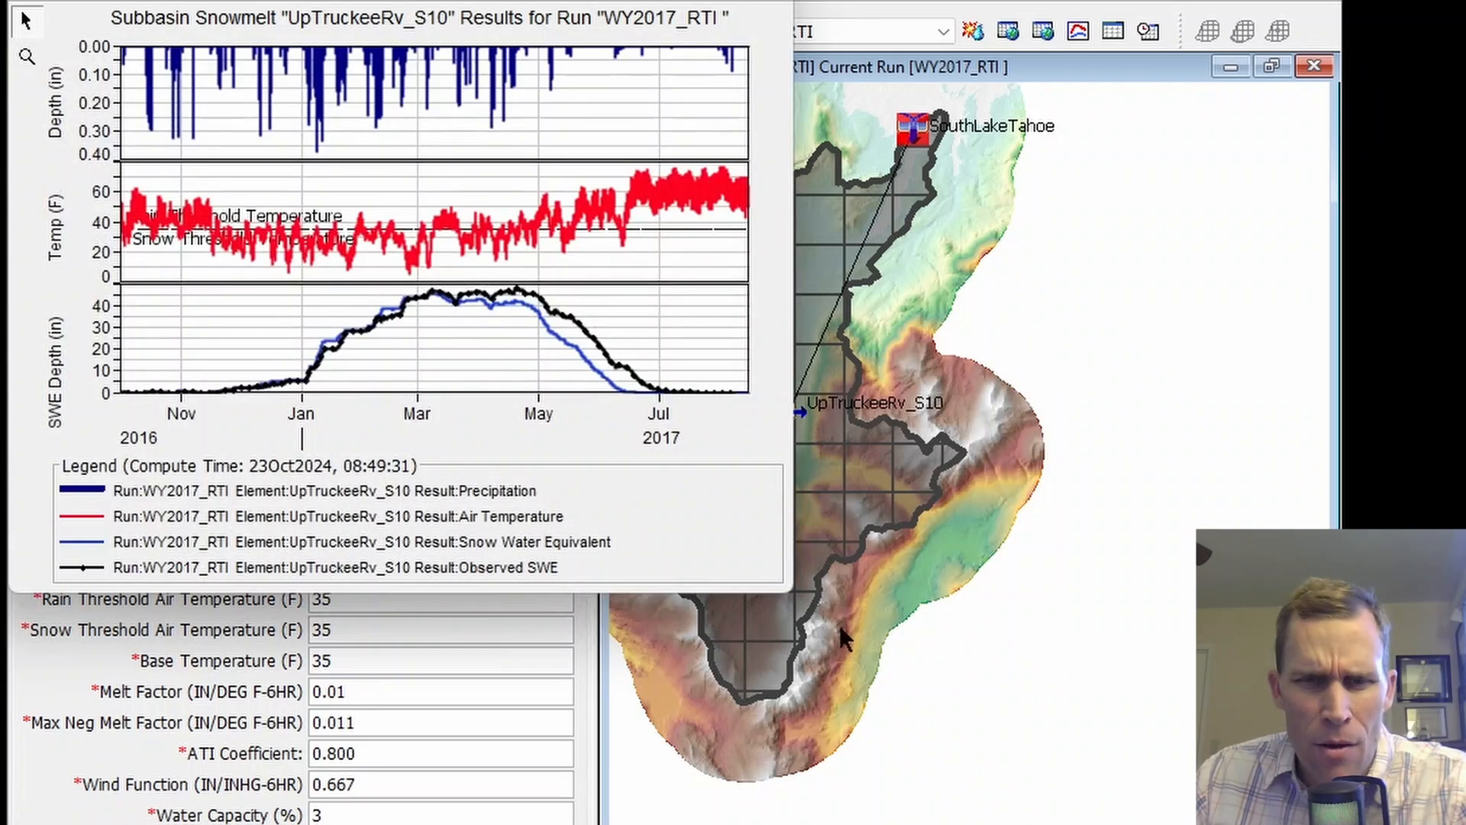
left_click_drag(791, 594, 1010, 819)
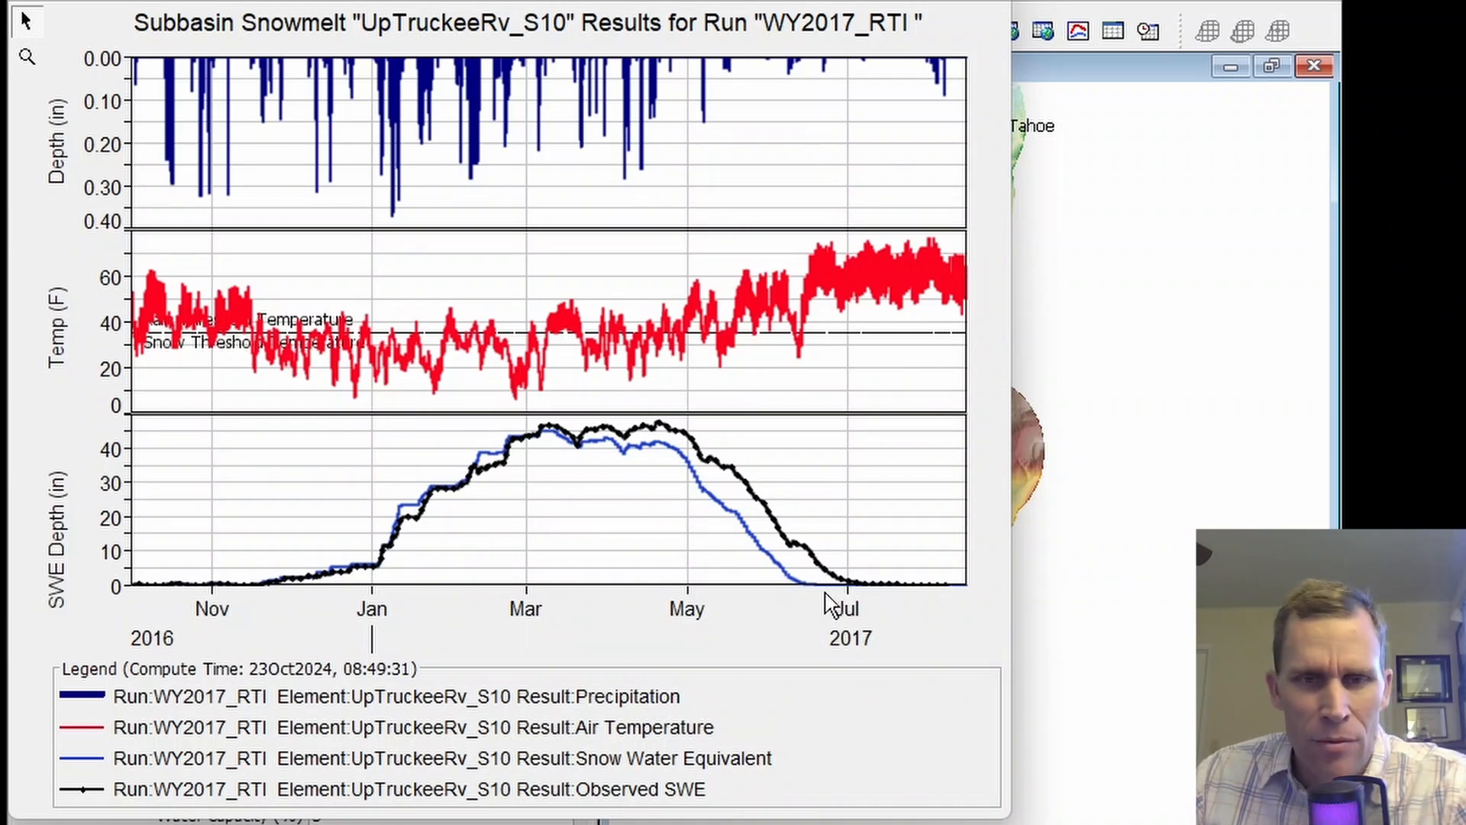
mouse_move(824, 591)
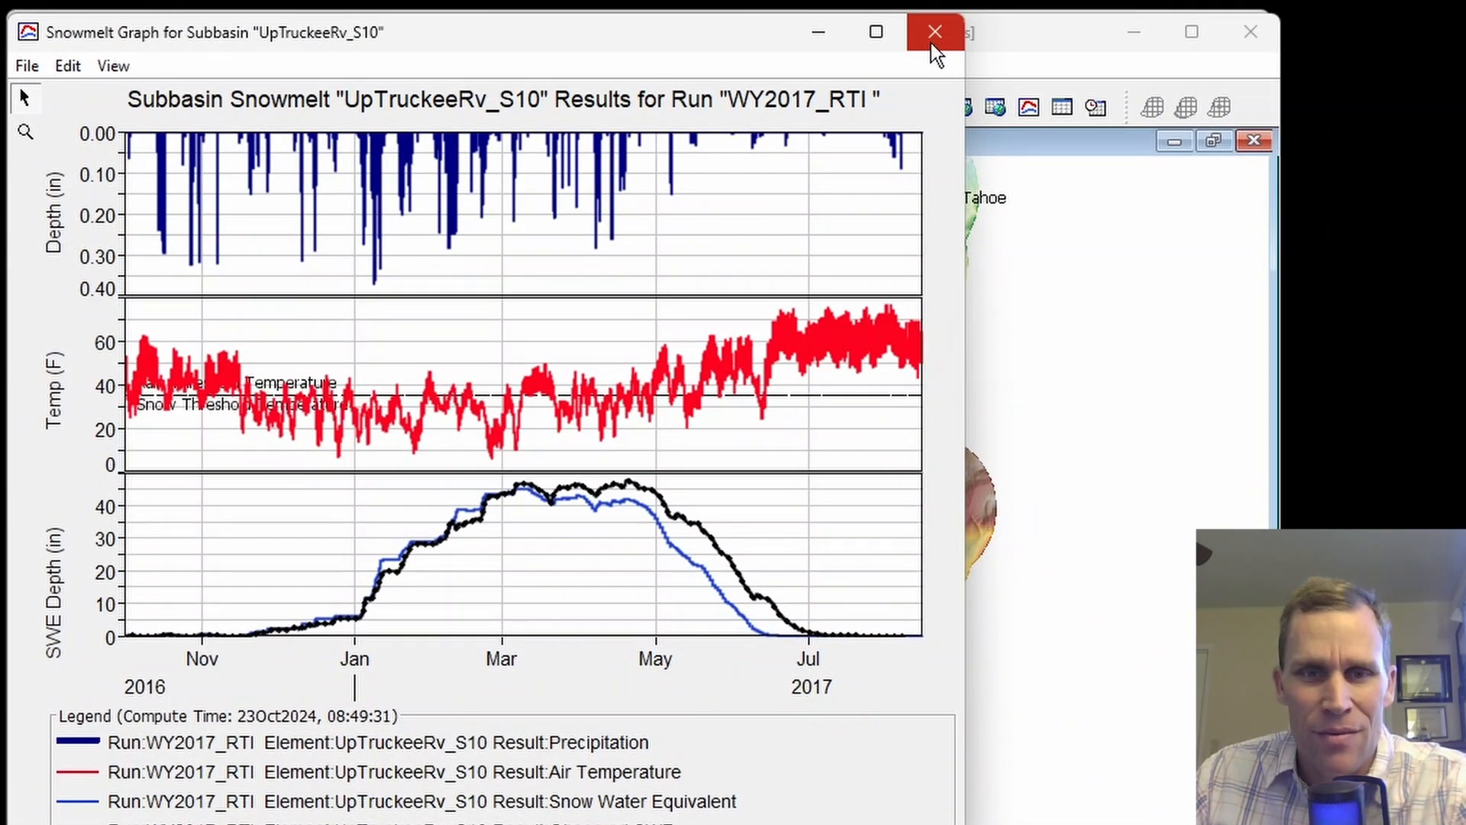
left_click(933, 32)
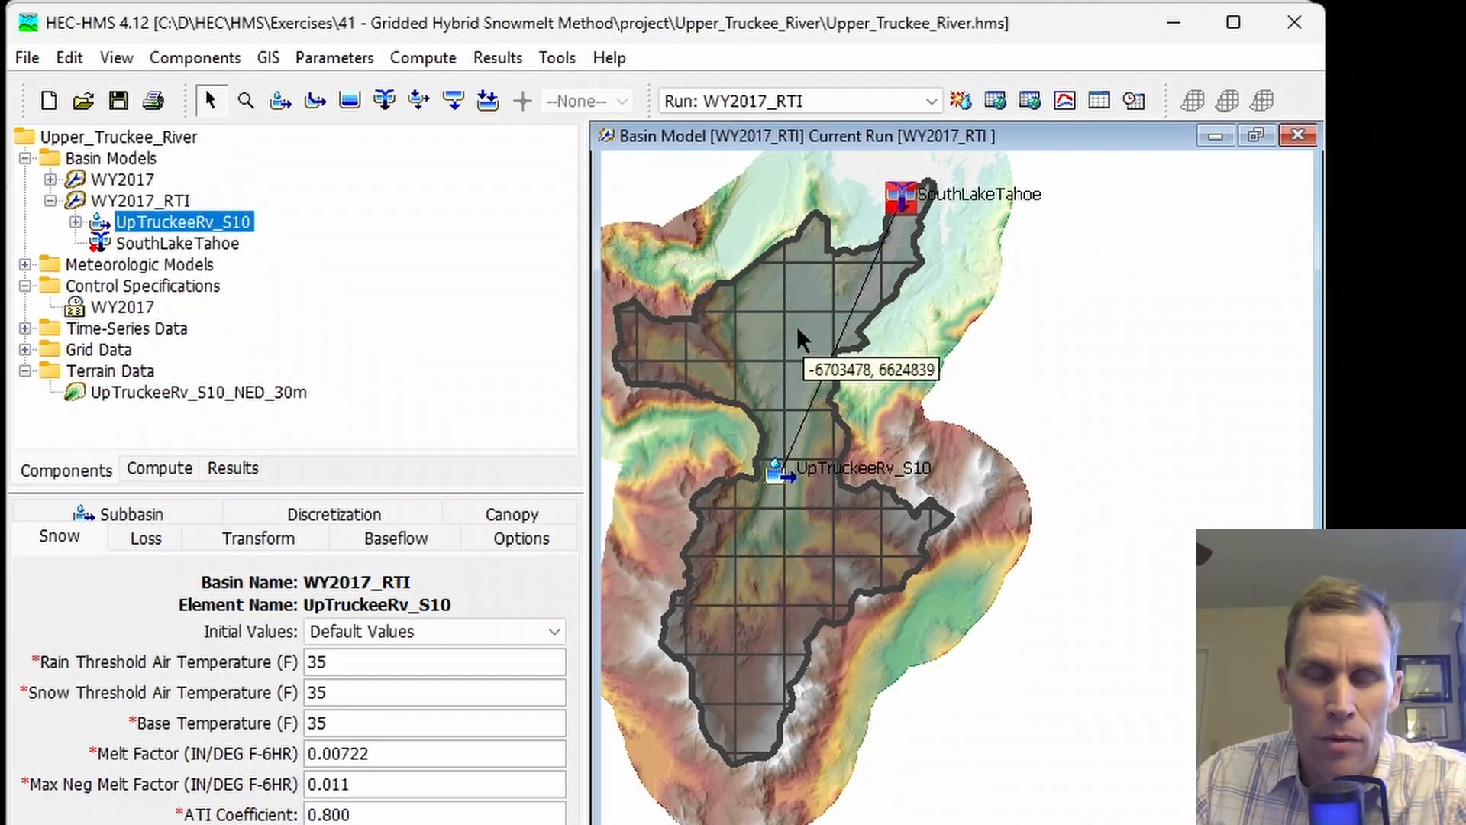
Step: Show the results graph of junction SouthLakeTahoe for run WY2017_RTI, enlarge it and compare simulated outflow with observed flow
right_click(914, 204)
mouse_move(1180, 328)
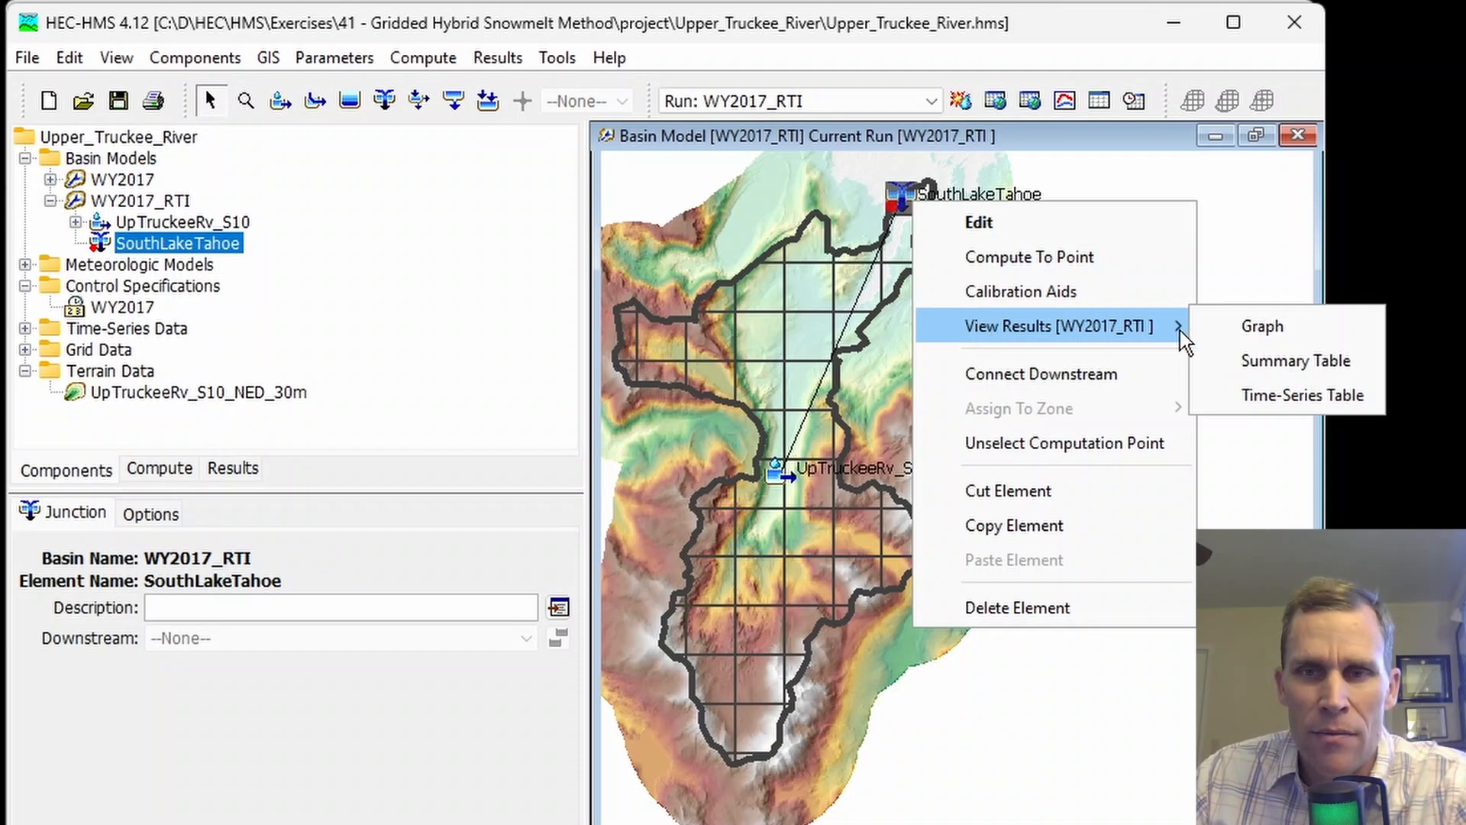
left_click(1234, 325)
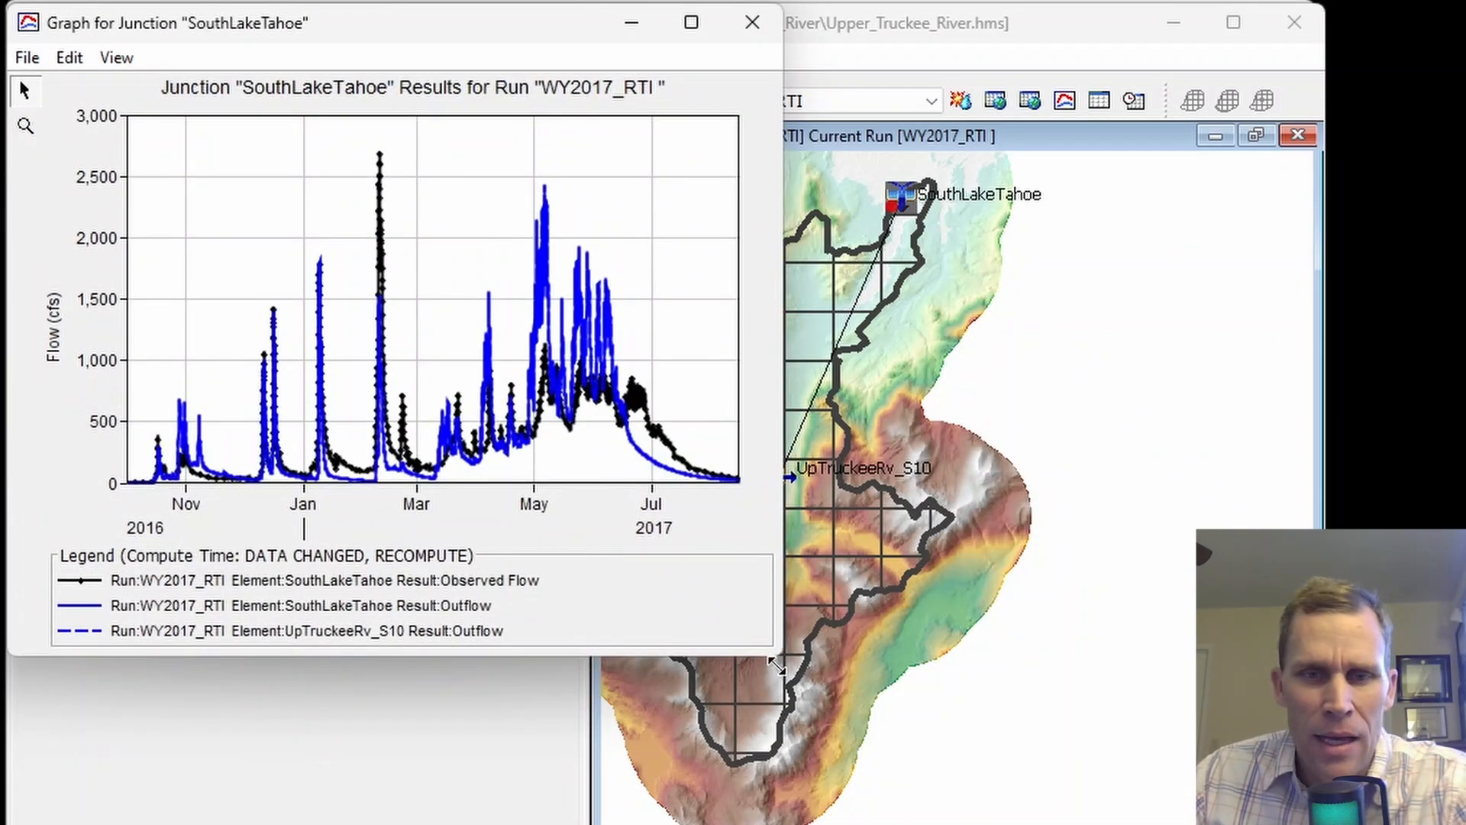
left_click_drag(779, 663, 1040, 821)
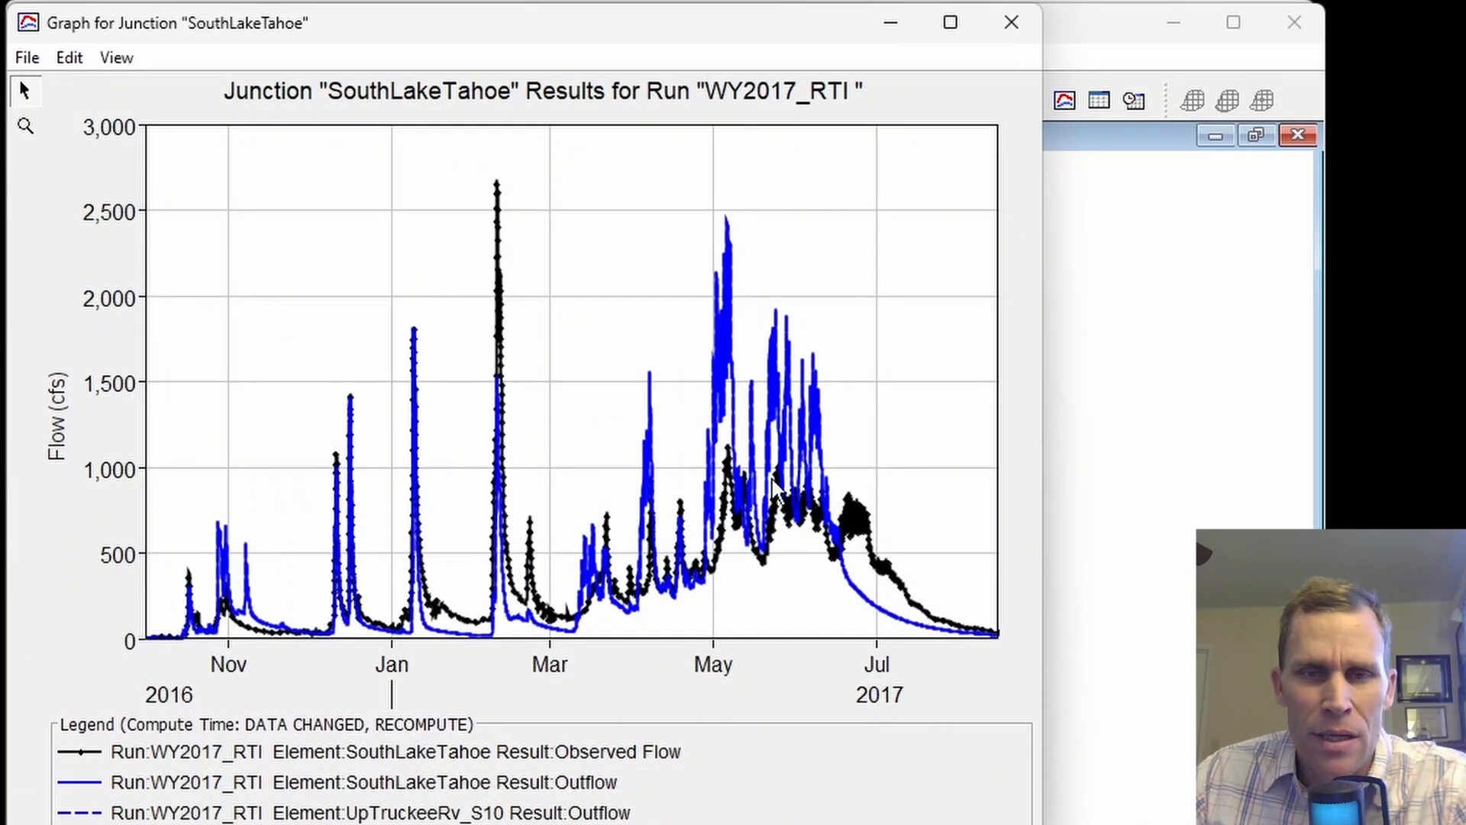
left_click_drag(643, 14, 680, 94)
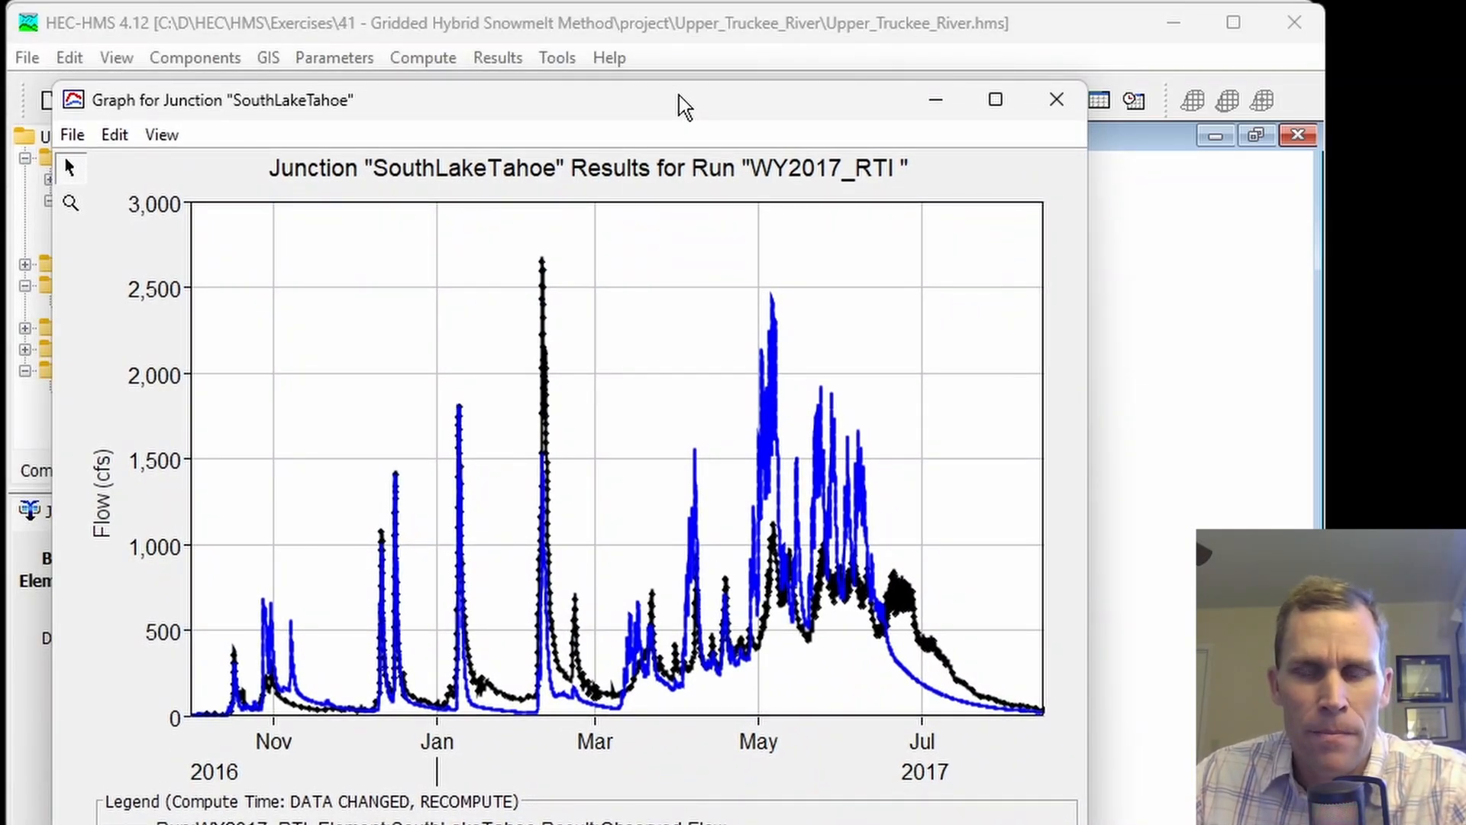
left_click(1057, 111)
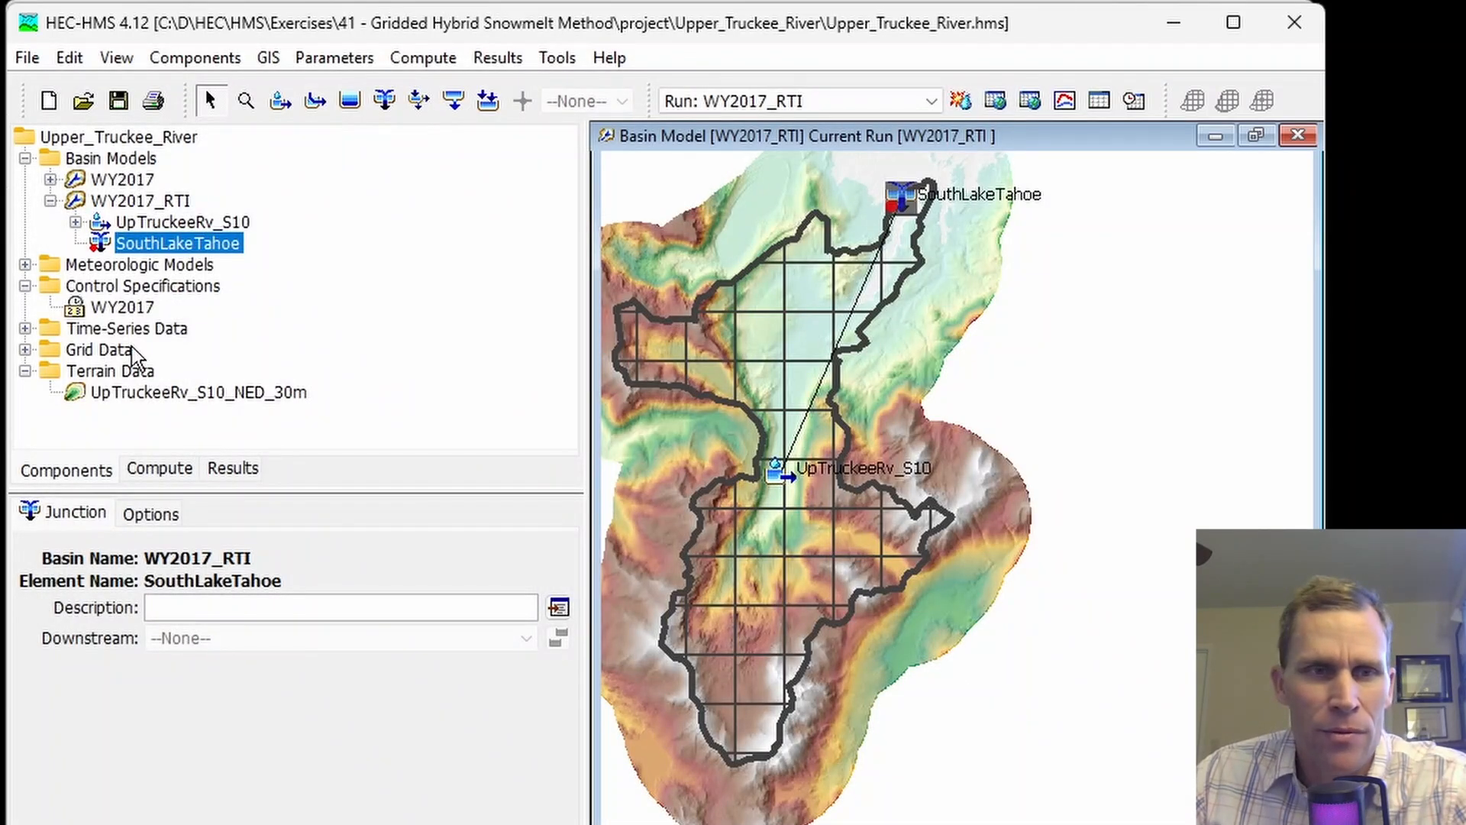
Step: Review the loss, baseflow, transform, canopy and snow parameters of subbasin UpTruckeeRv_S10
left_click(119, 222)
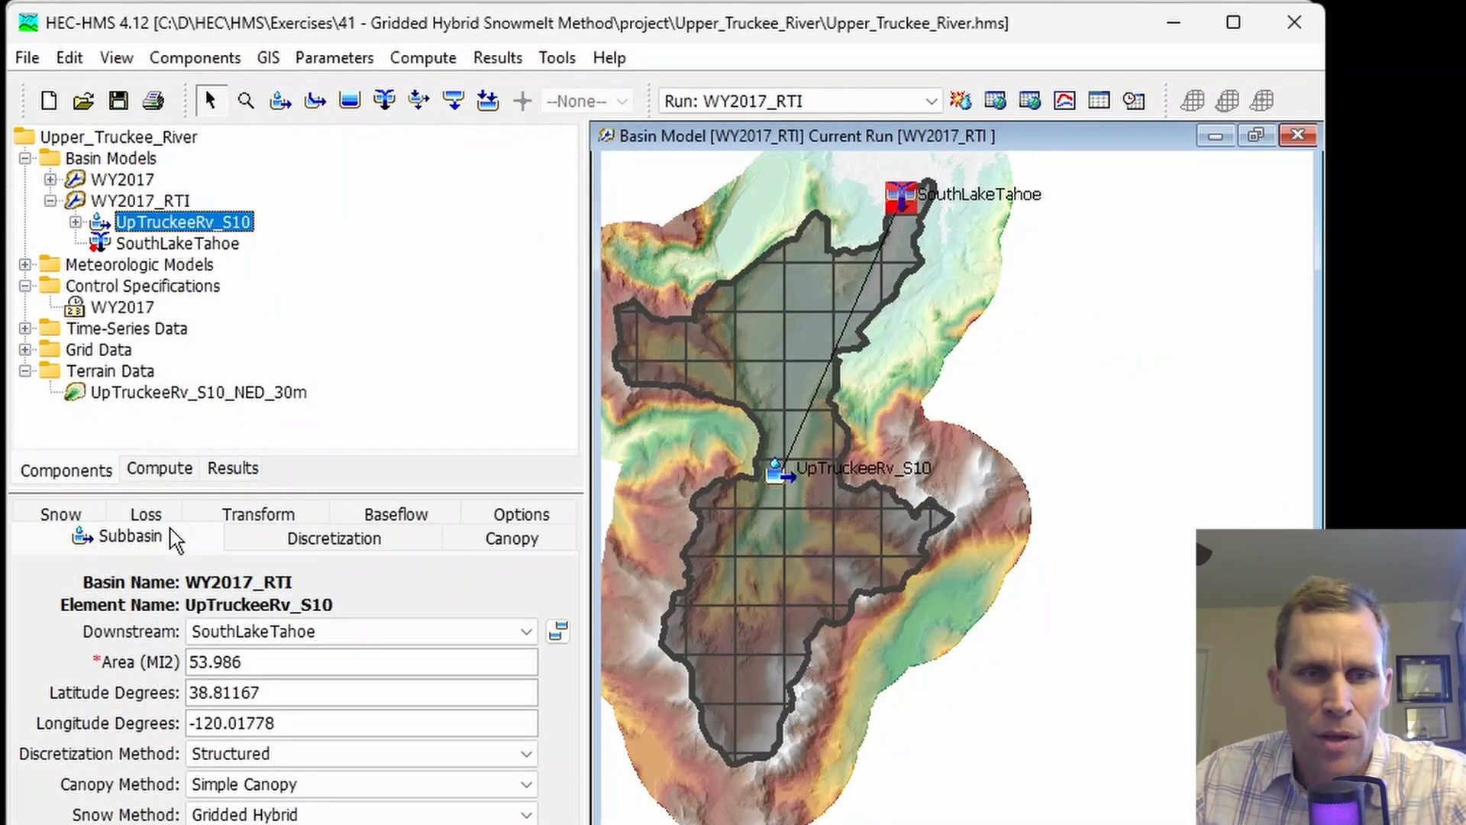
left_click(162, 513)
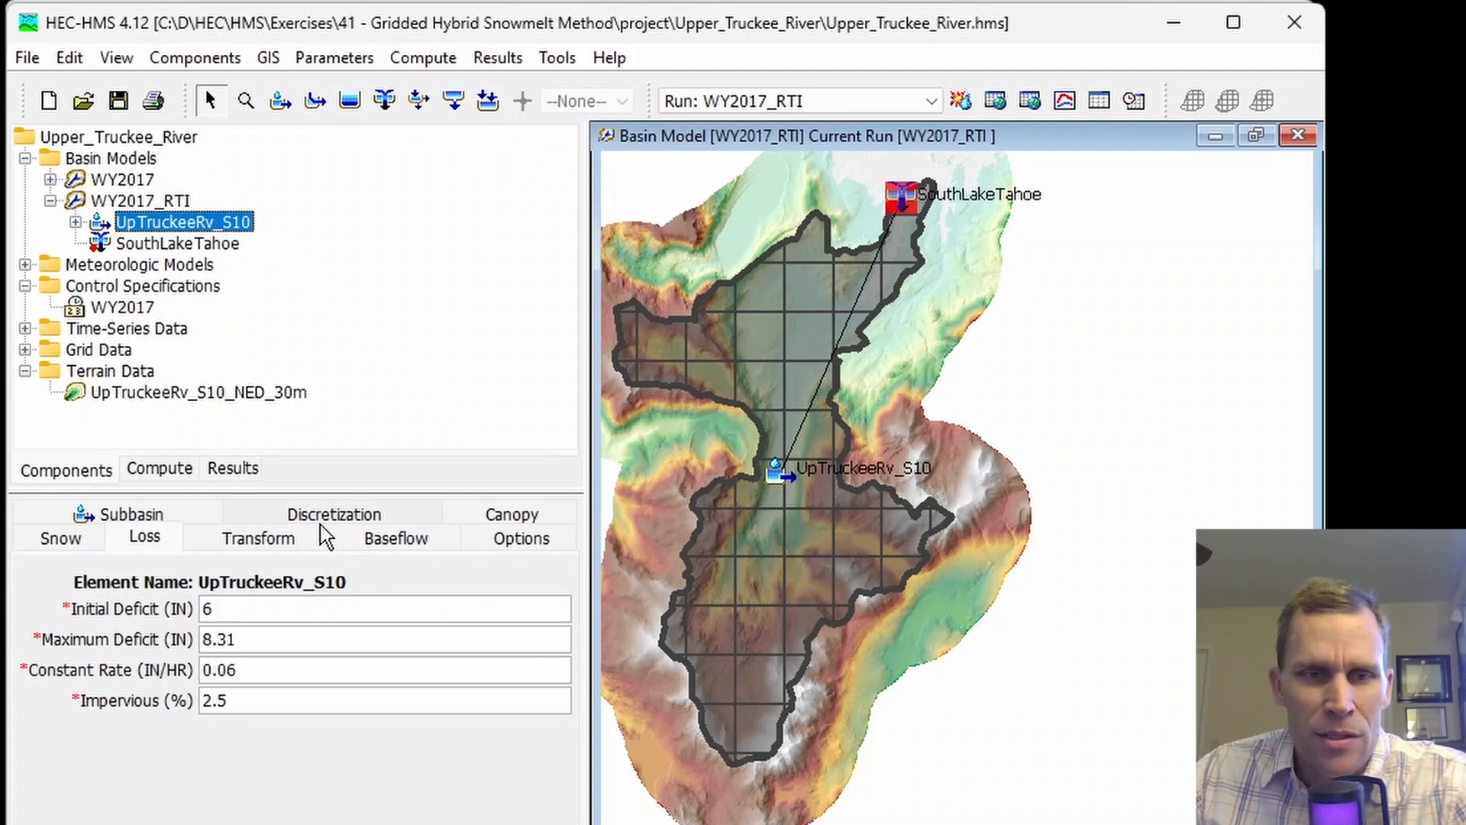
left_click(379, 539)
left_click(264, 539)
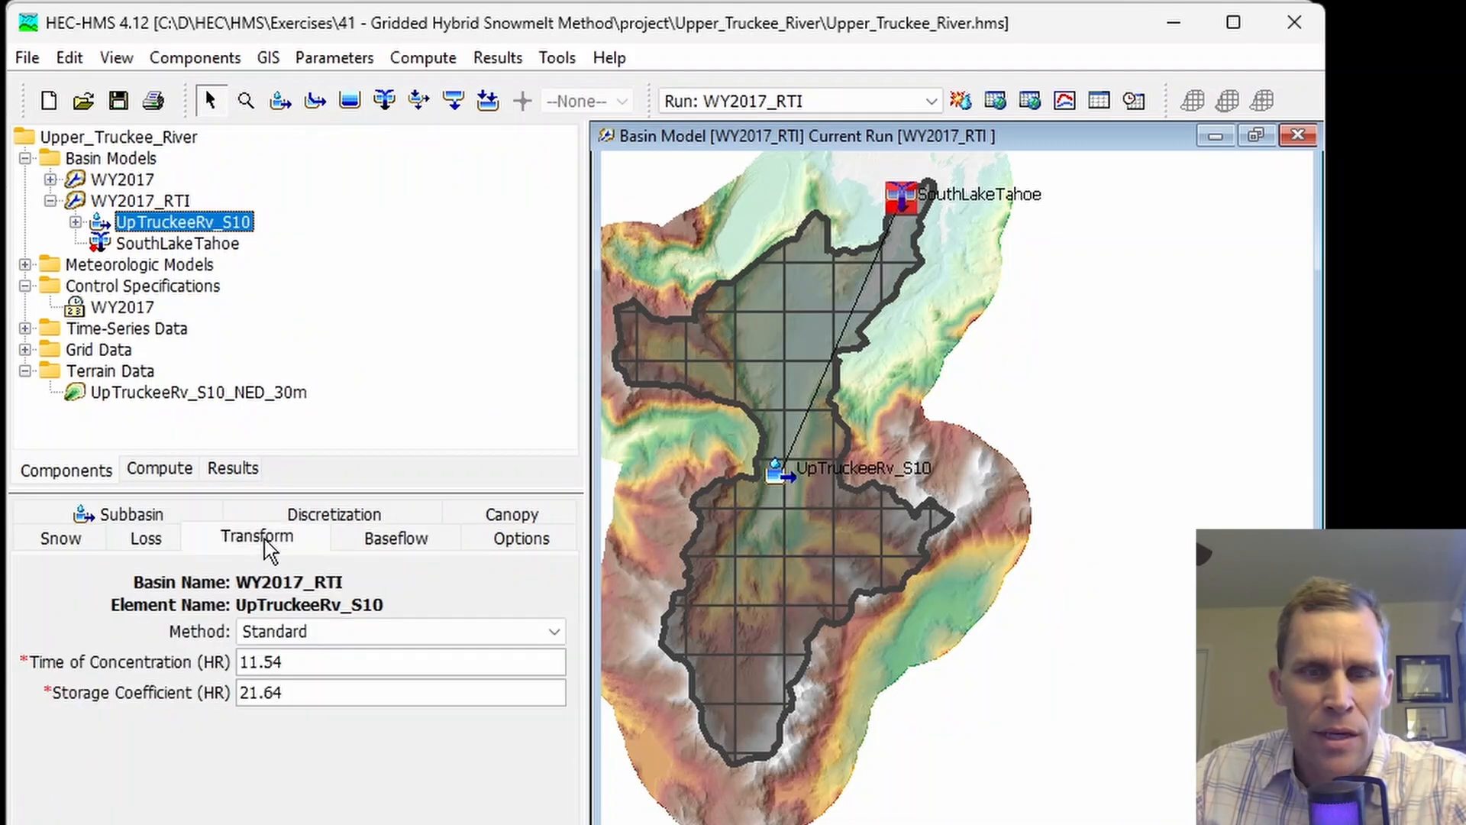
left_click(489, 518)
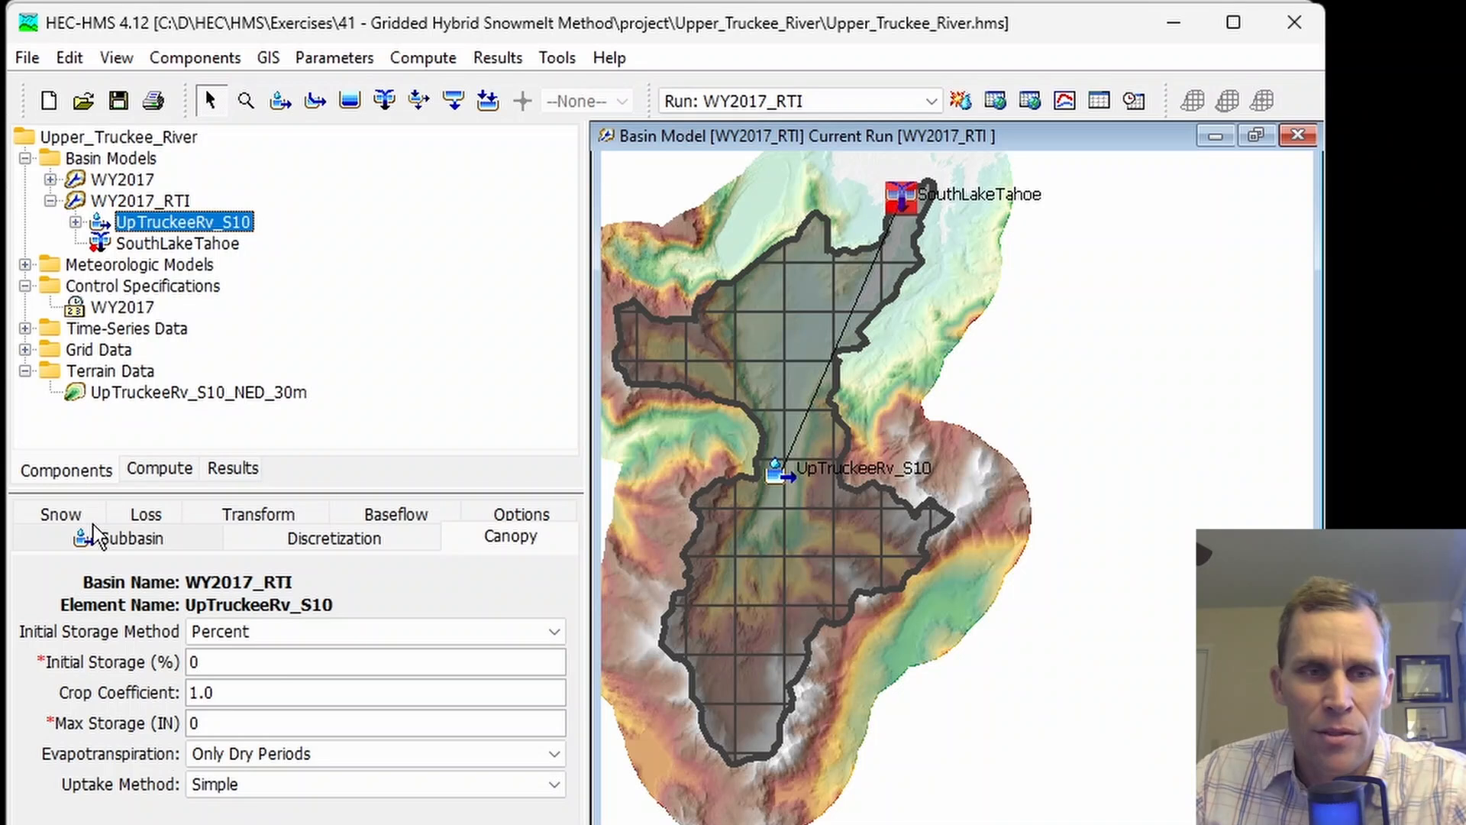
left_click(61, 514)
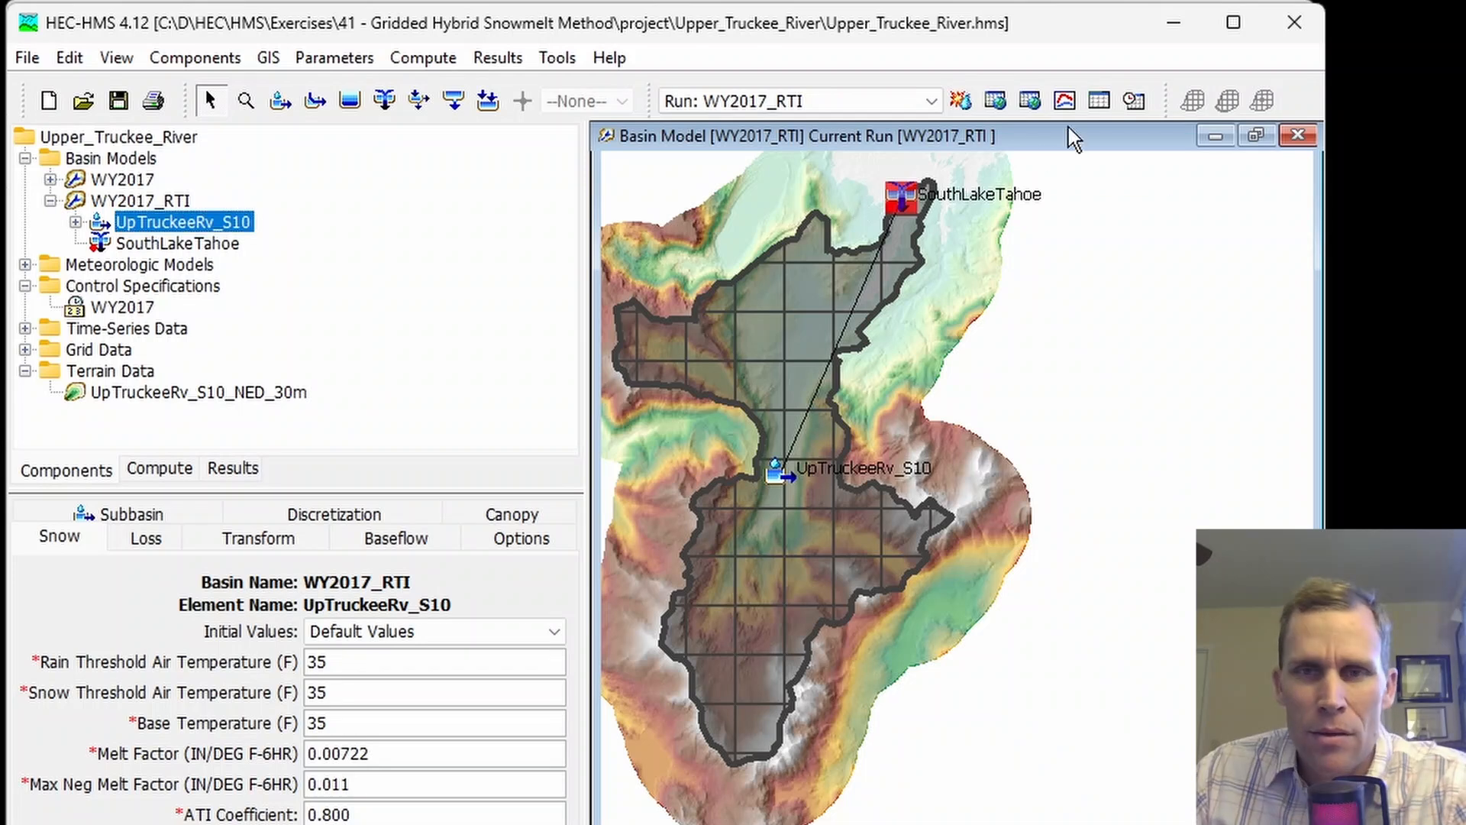
Step: Check the percent bias and Nash-Sutcliffe values for flow and SWE in the summary results of UpTruckeeRv_S10
left_click(1100, 103)
left_click_drag(489, 25, 607, 145)
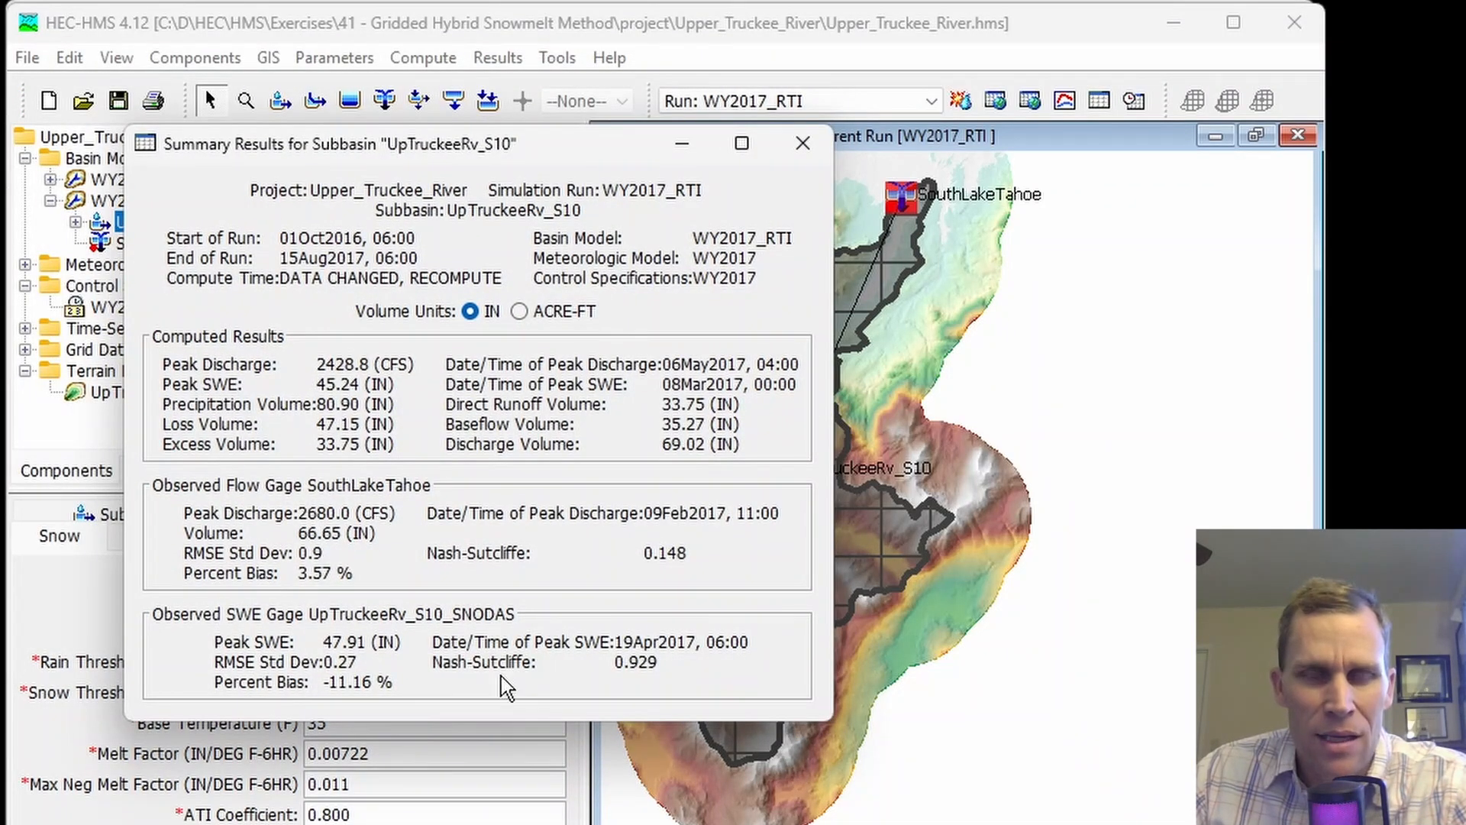
left_click(804, 145)
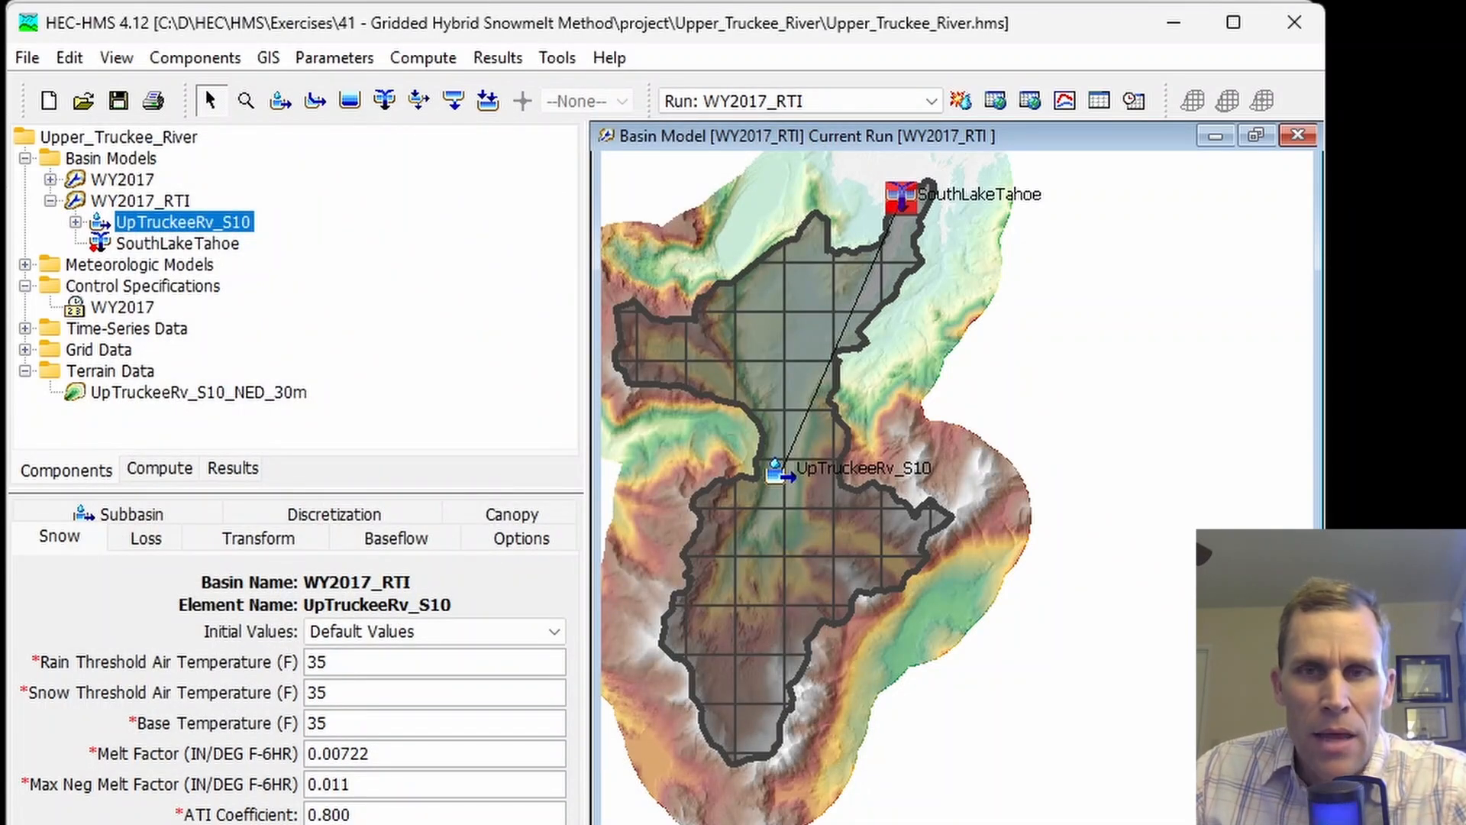
Step: Switch to the Excel calibration workbook and examine trial 1's air temperature thresholds, melt factor and performance statistics on sheet 1
key("alt+Tab")
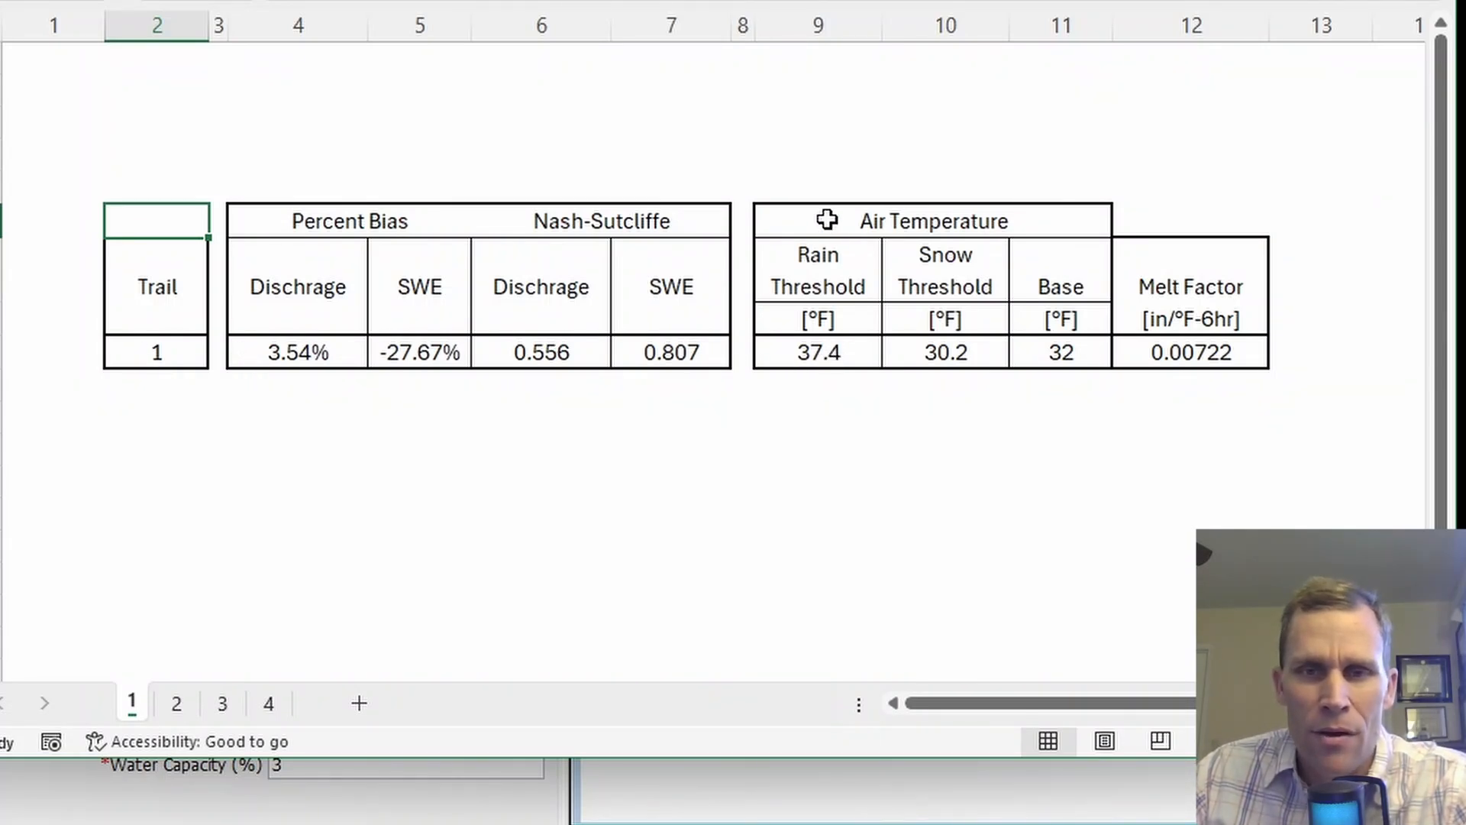
left_click_drag(825, 220, 1205, 369)
left_click(1129, 448)
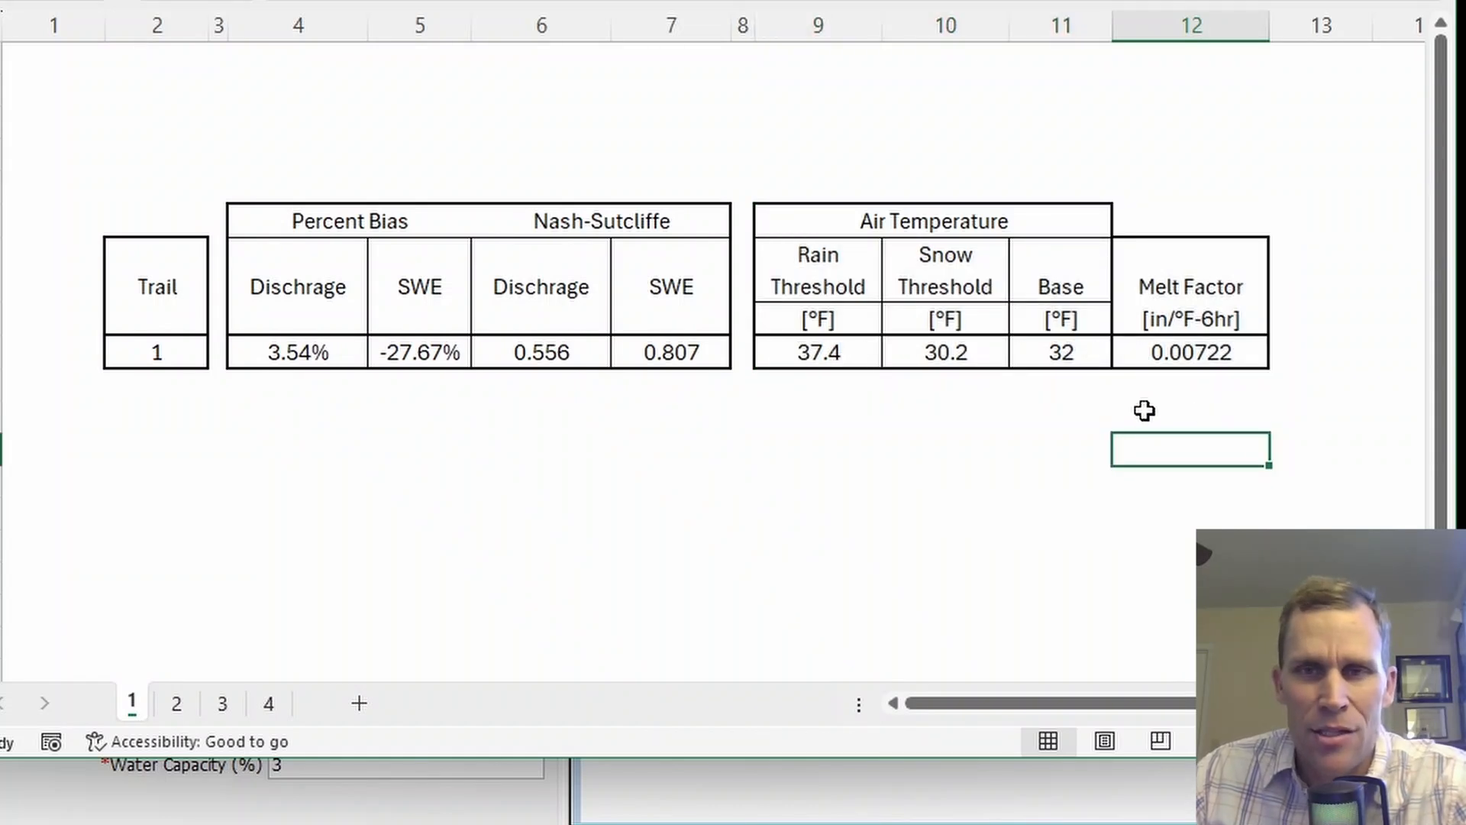
left_click(116, 214)
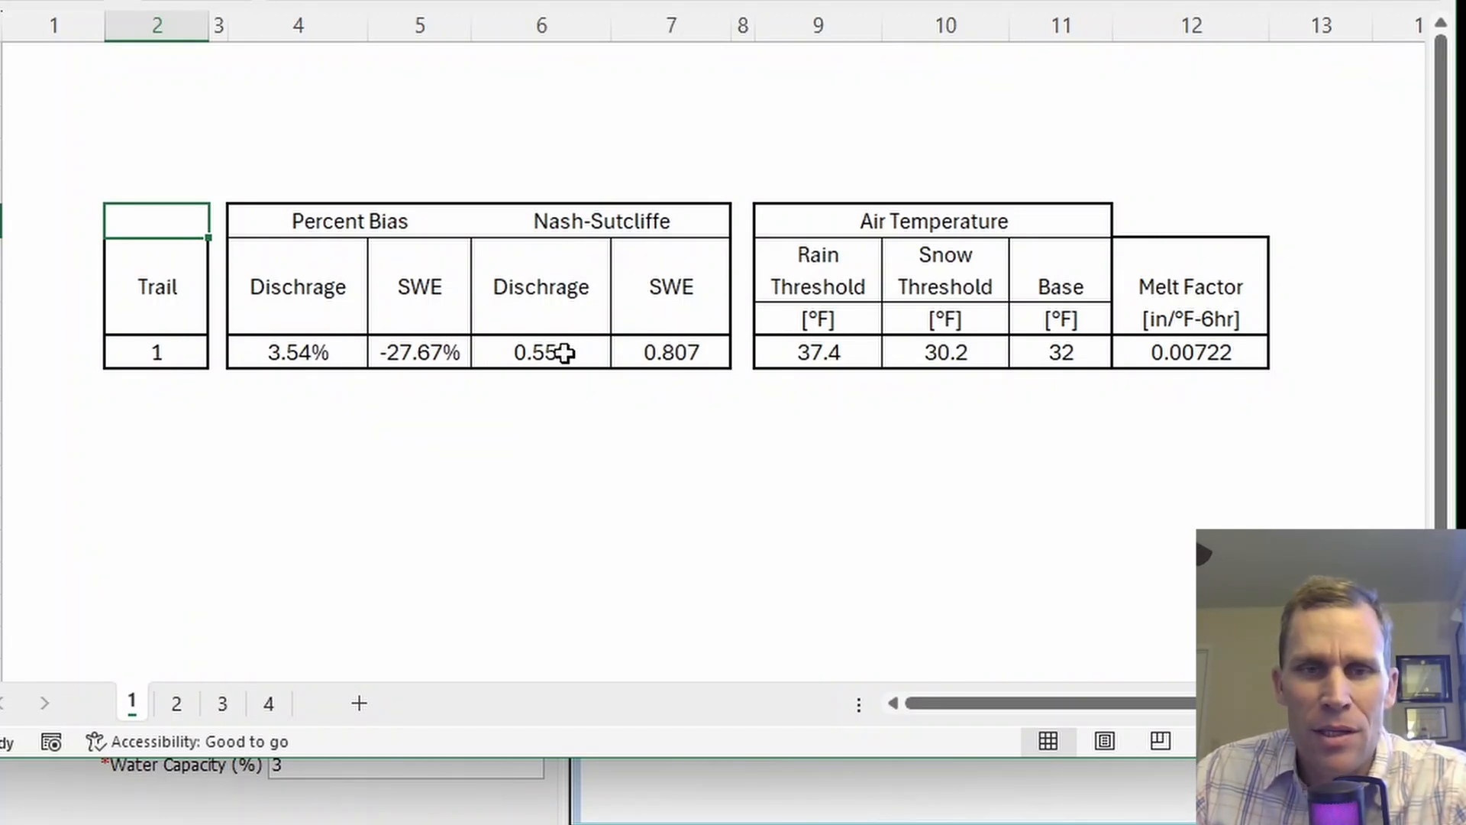
left_click(660, 354)
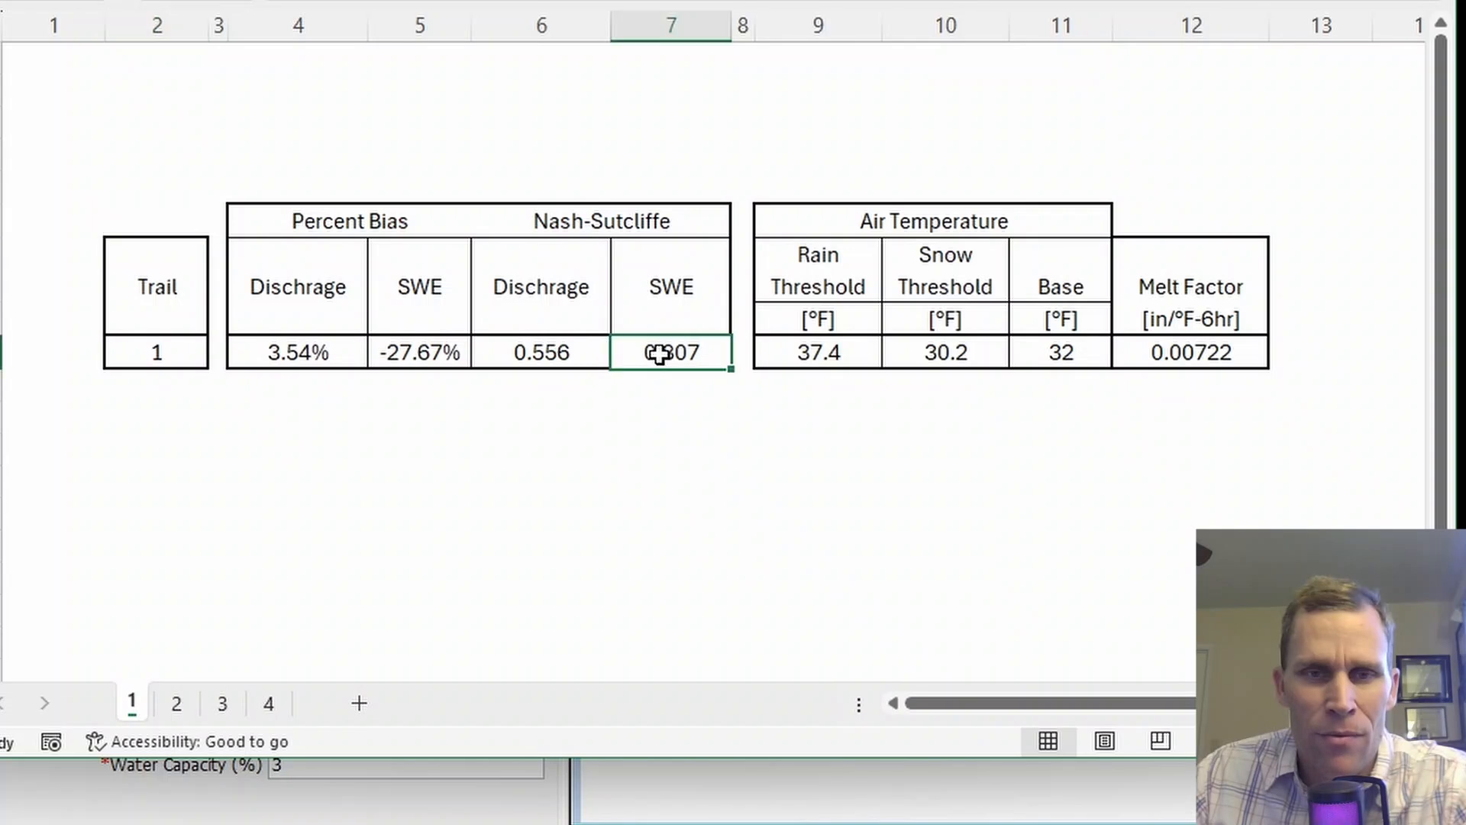
left_click_drag(652, 249, 666, 544)
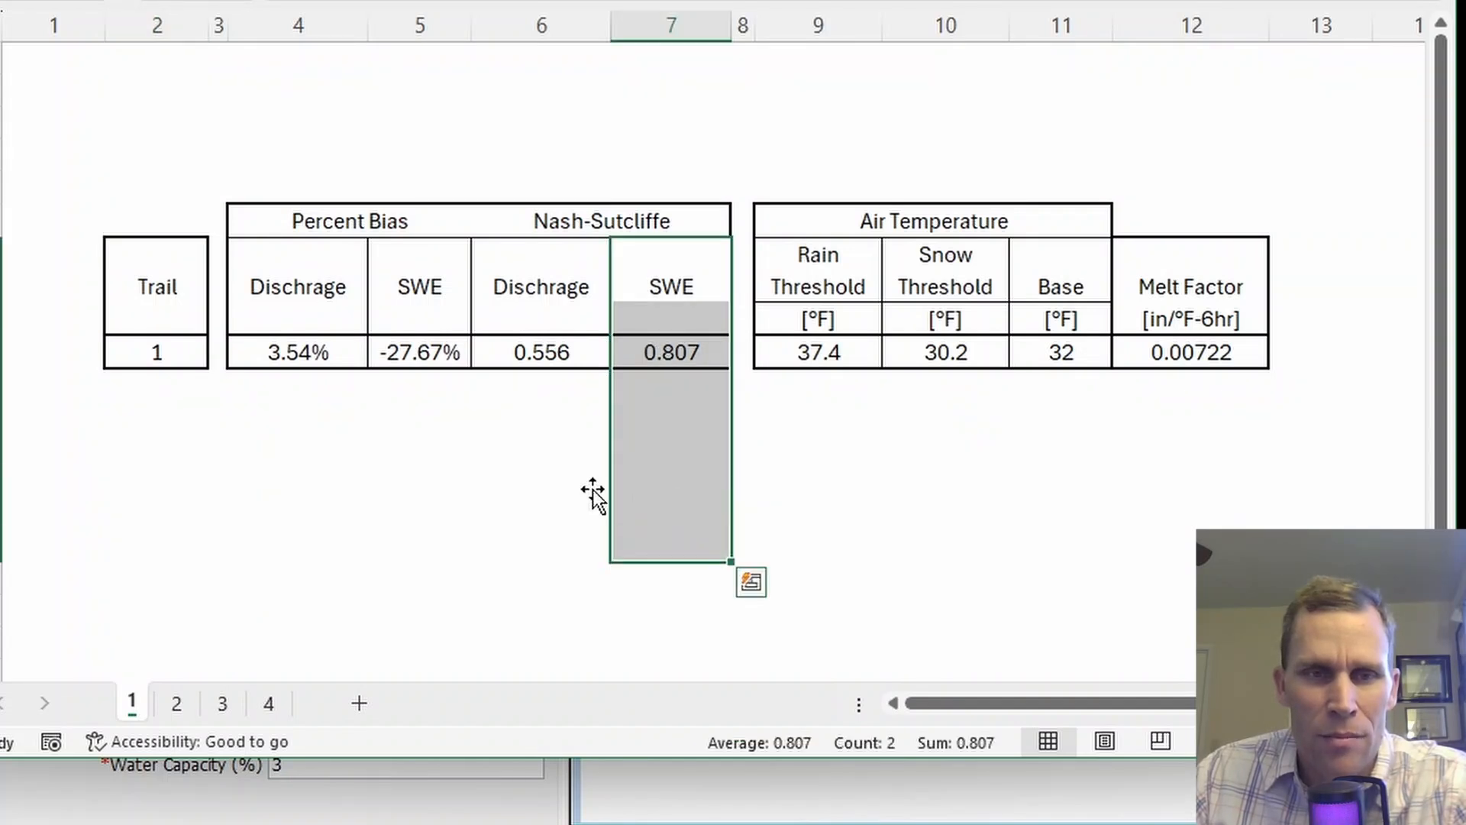
left_click(214, 505)
left_click(145, 351)
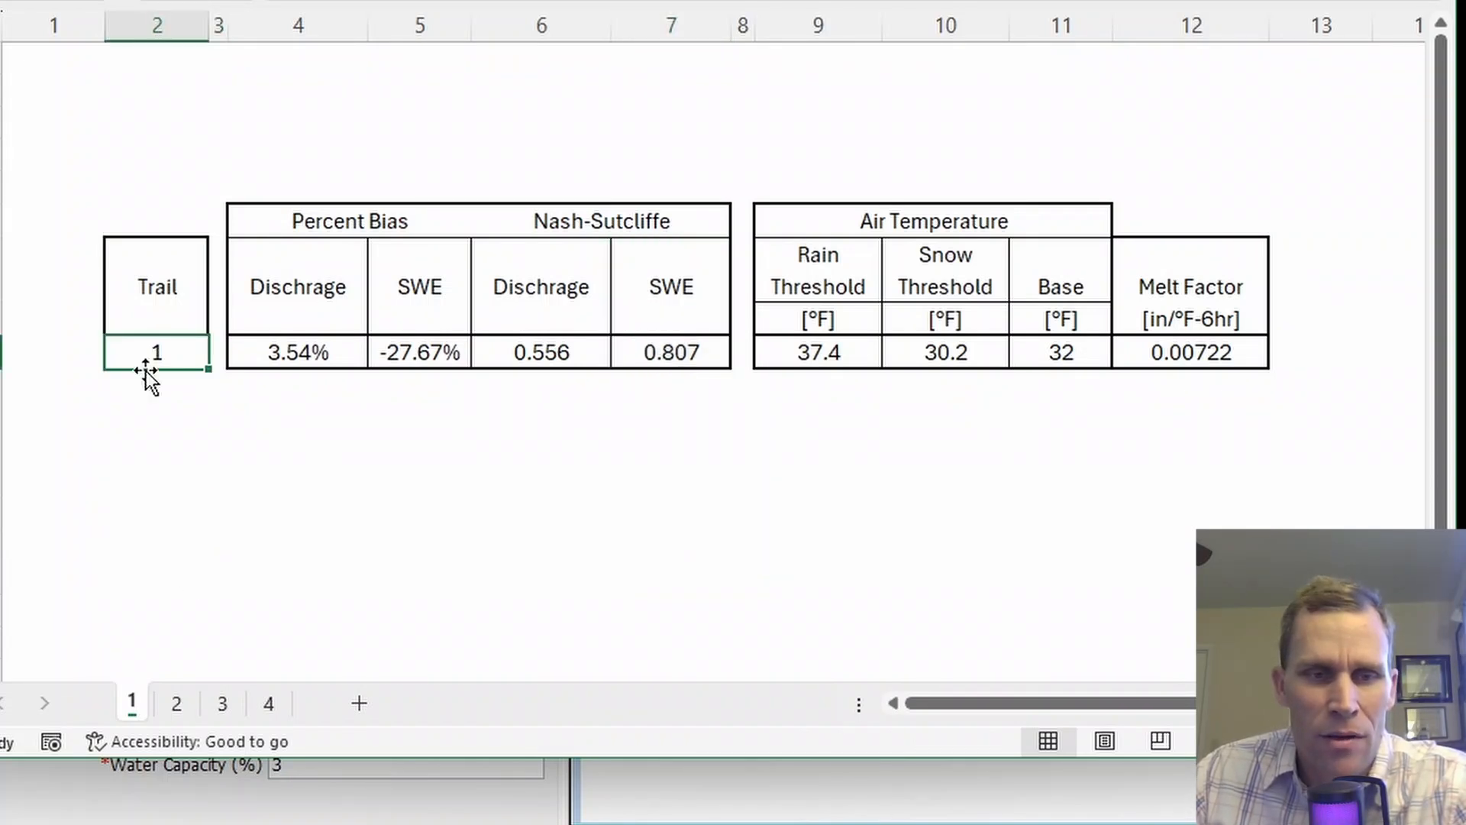
Step: Go through sheets 2 and 3 to compare the statistics of trials 2 and 3, including trial 2's SWE Nash-Sutcliffe value
left_click(178, 703)
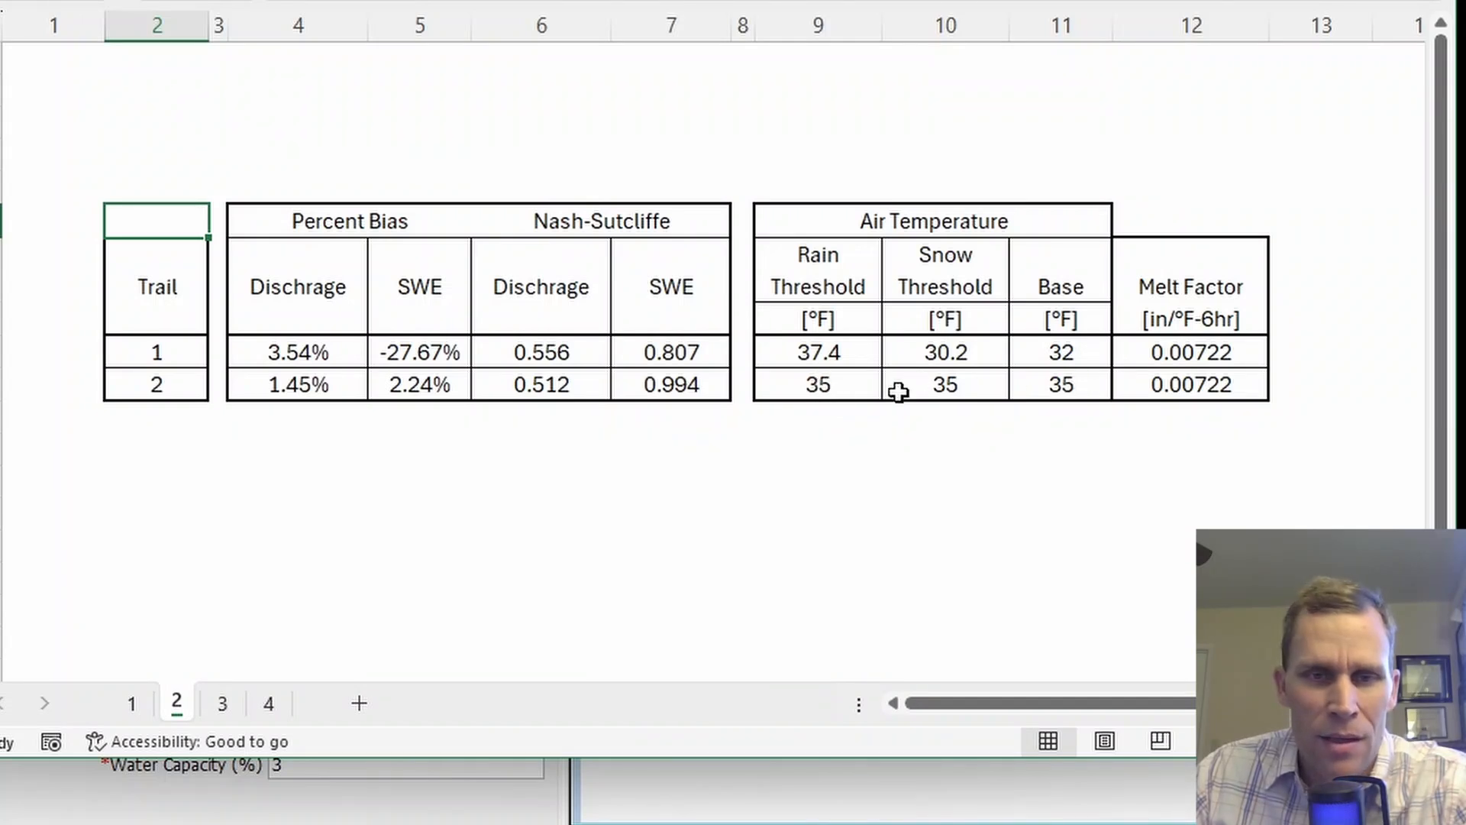
left_click(673, 391)
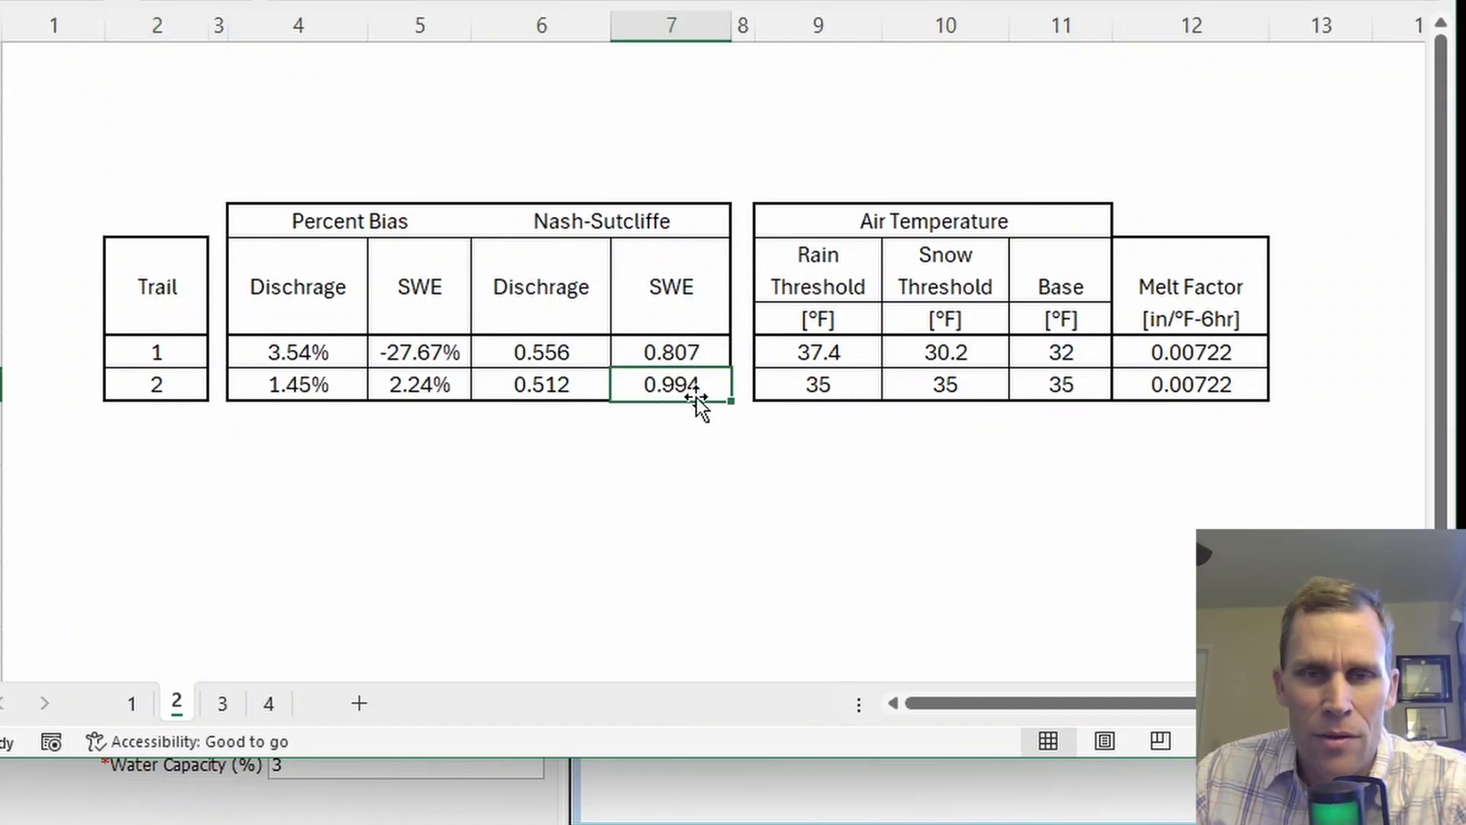
left_click(222, 703)
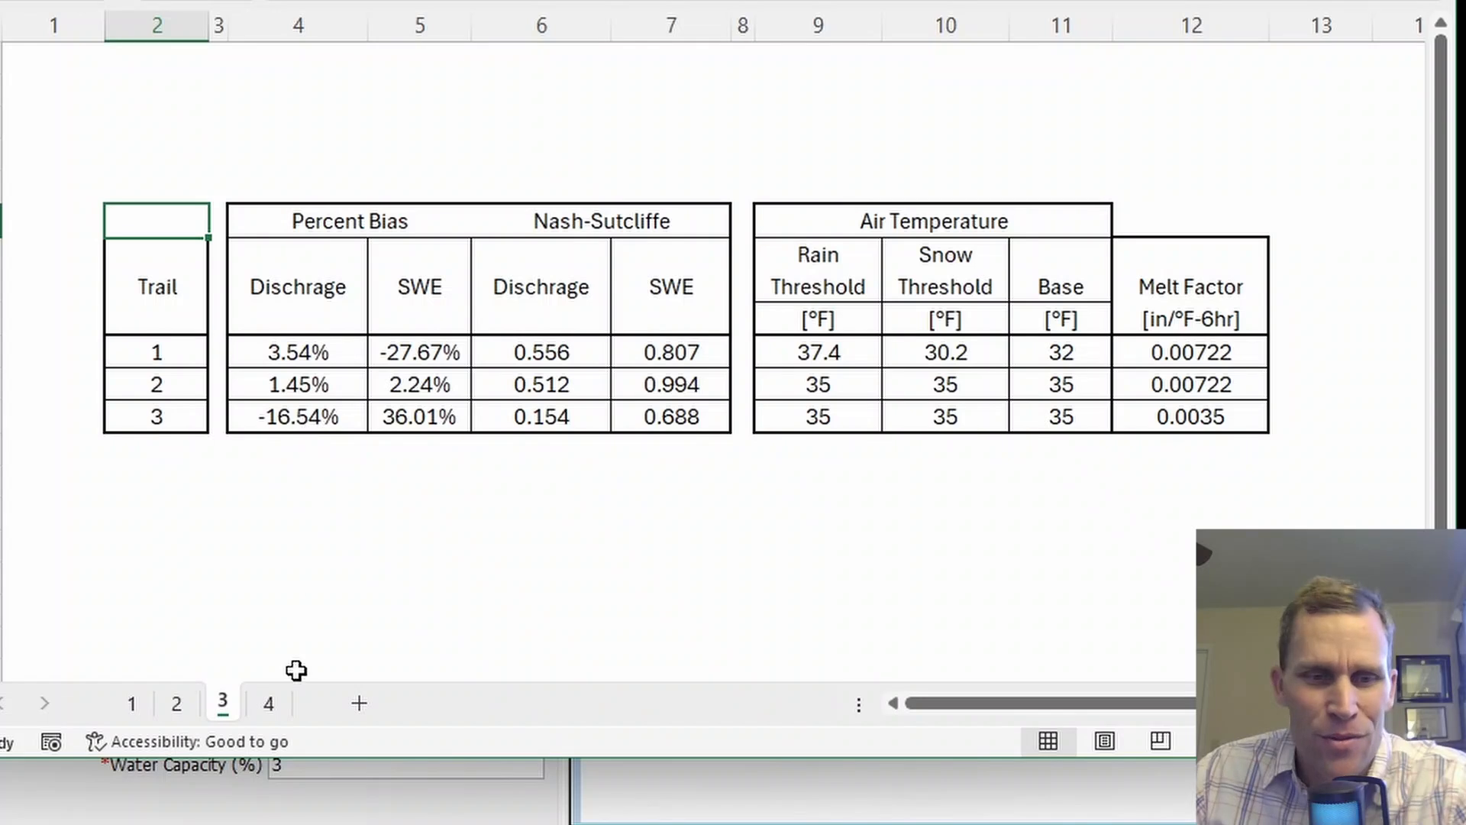
Step: On sheet 4, compare all trials, focusing on trial 2's melt factor, percent bias and Nash-Sutcliffe values
left_click(270, 705)
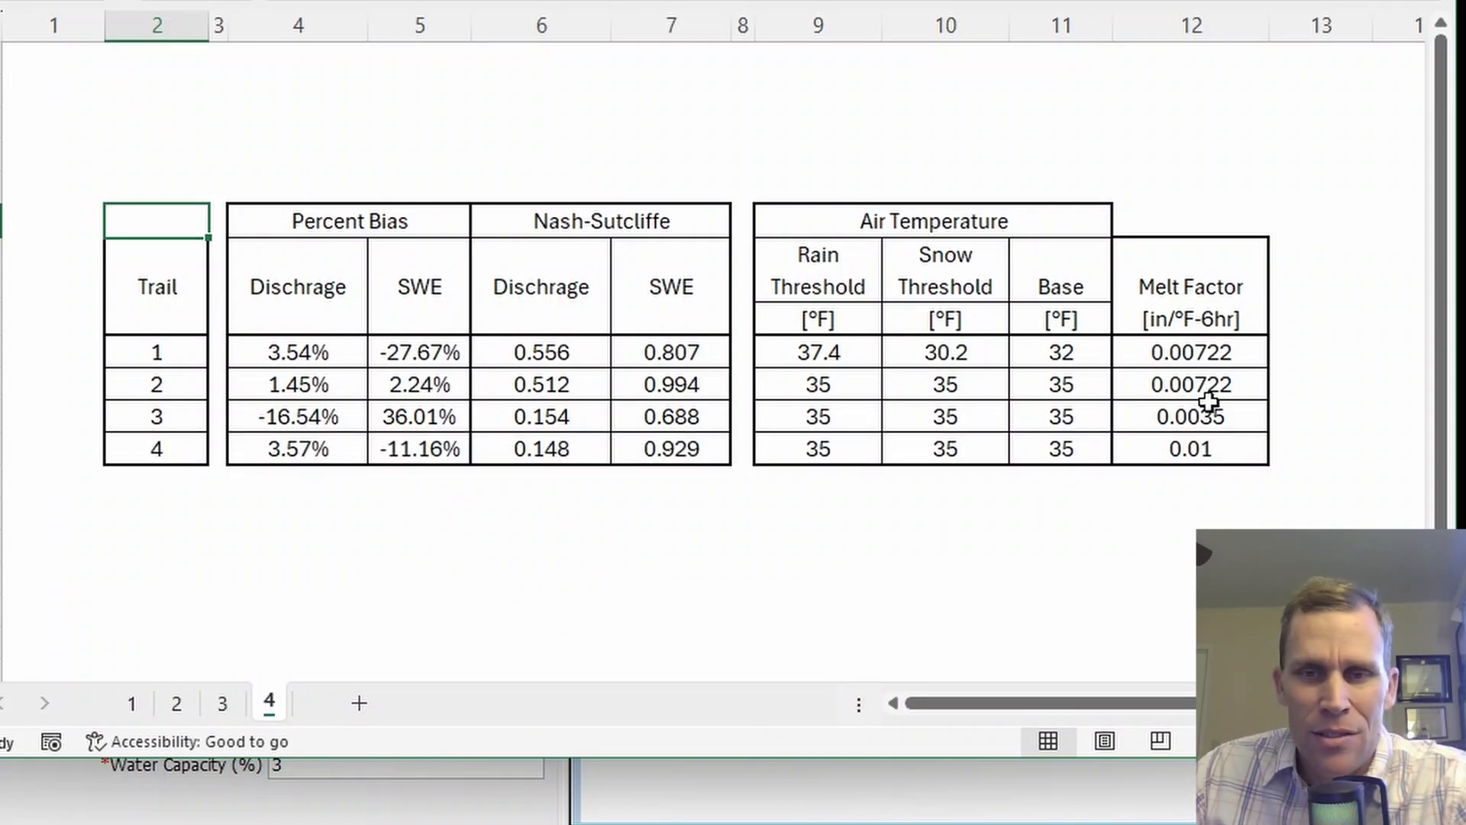
left_click_drag(1208, 376, 184, 380)
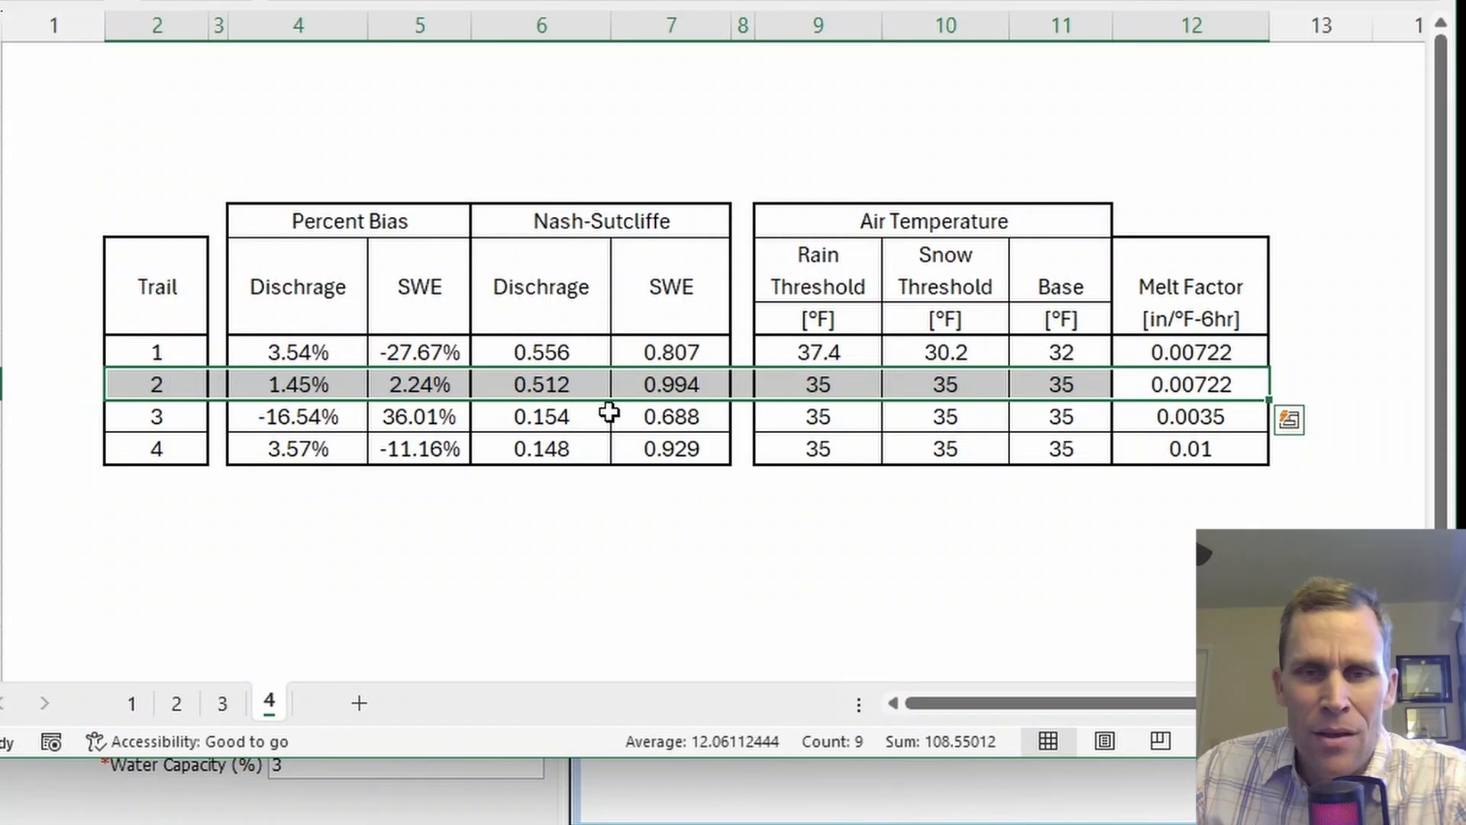
left_click(1194, 384)
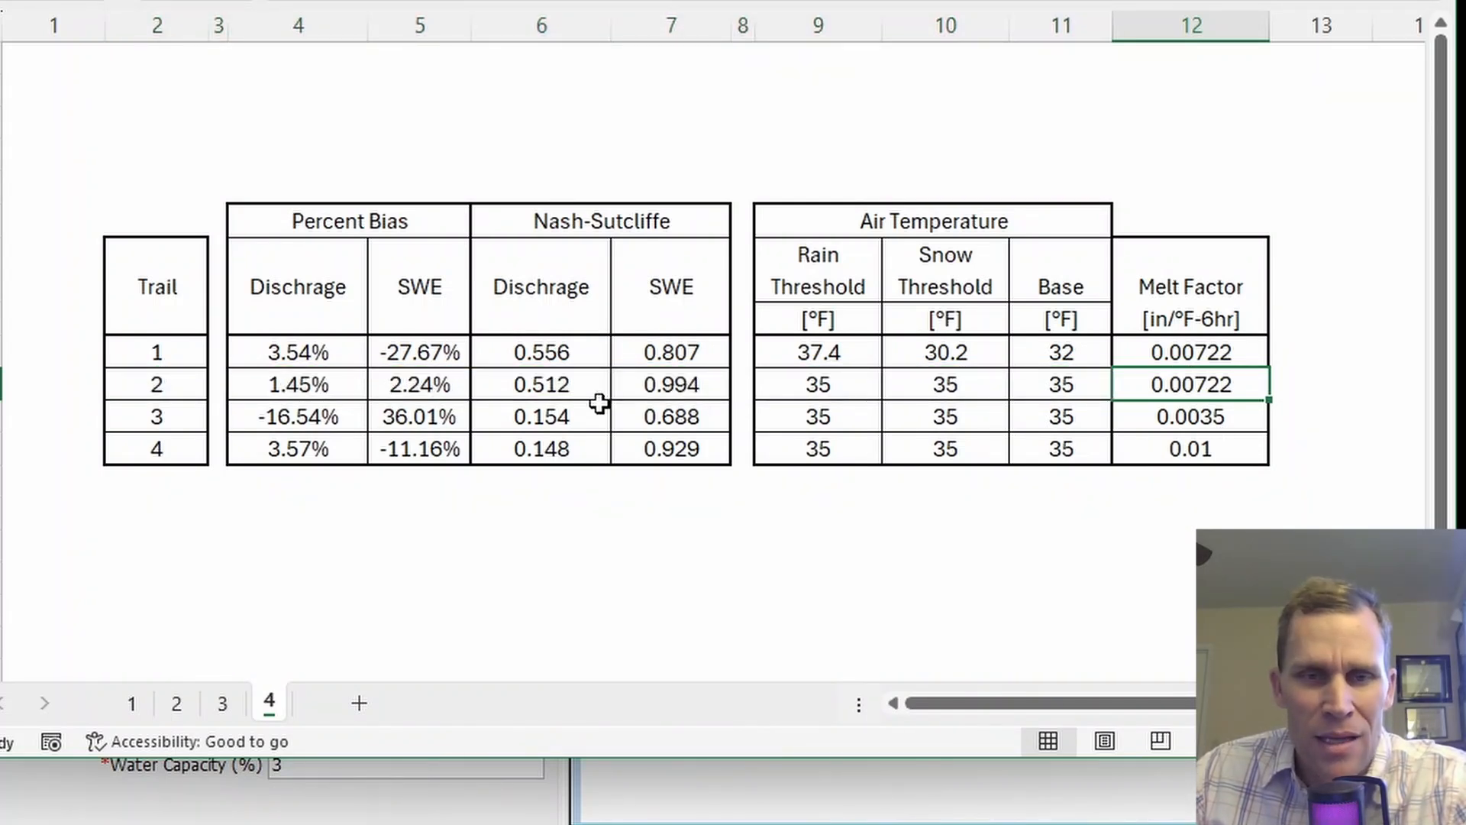
left_click_drag(664, 382, 311, 386)
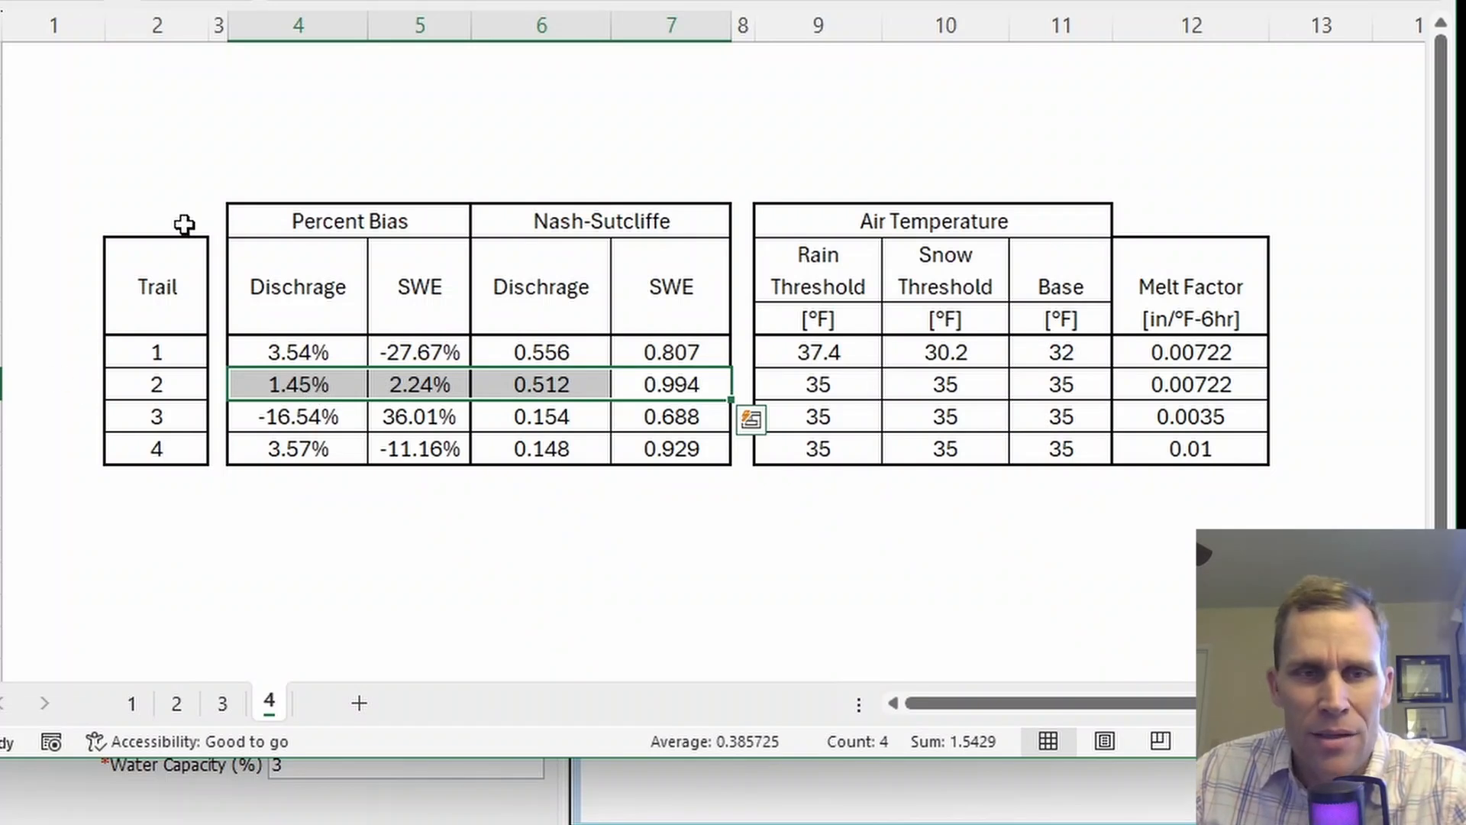
left_click(159, 252)
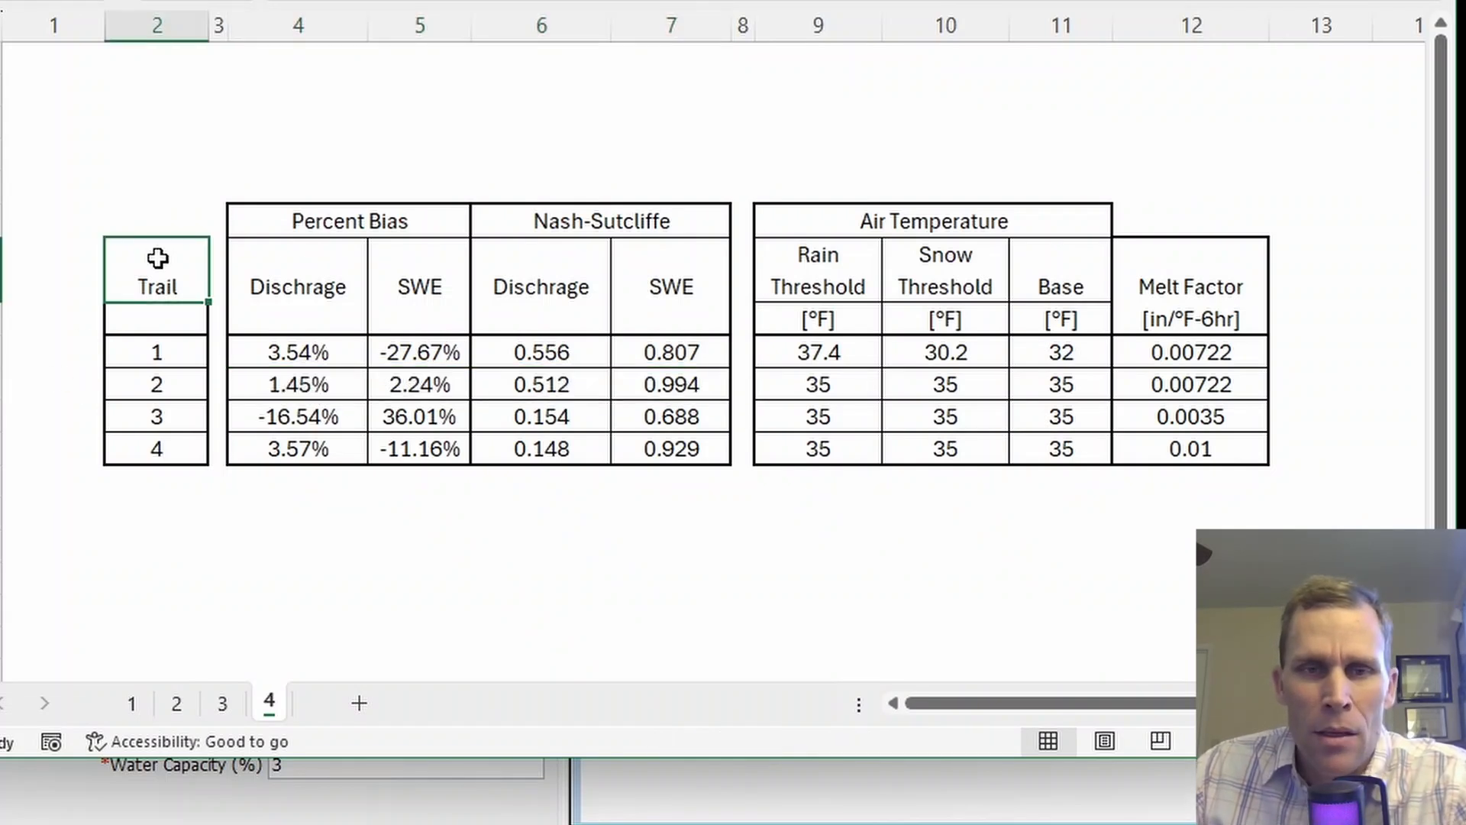